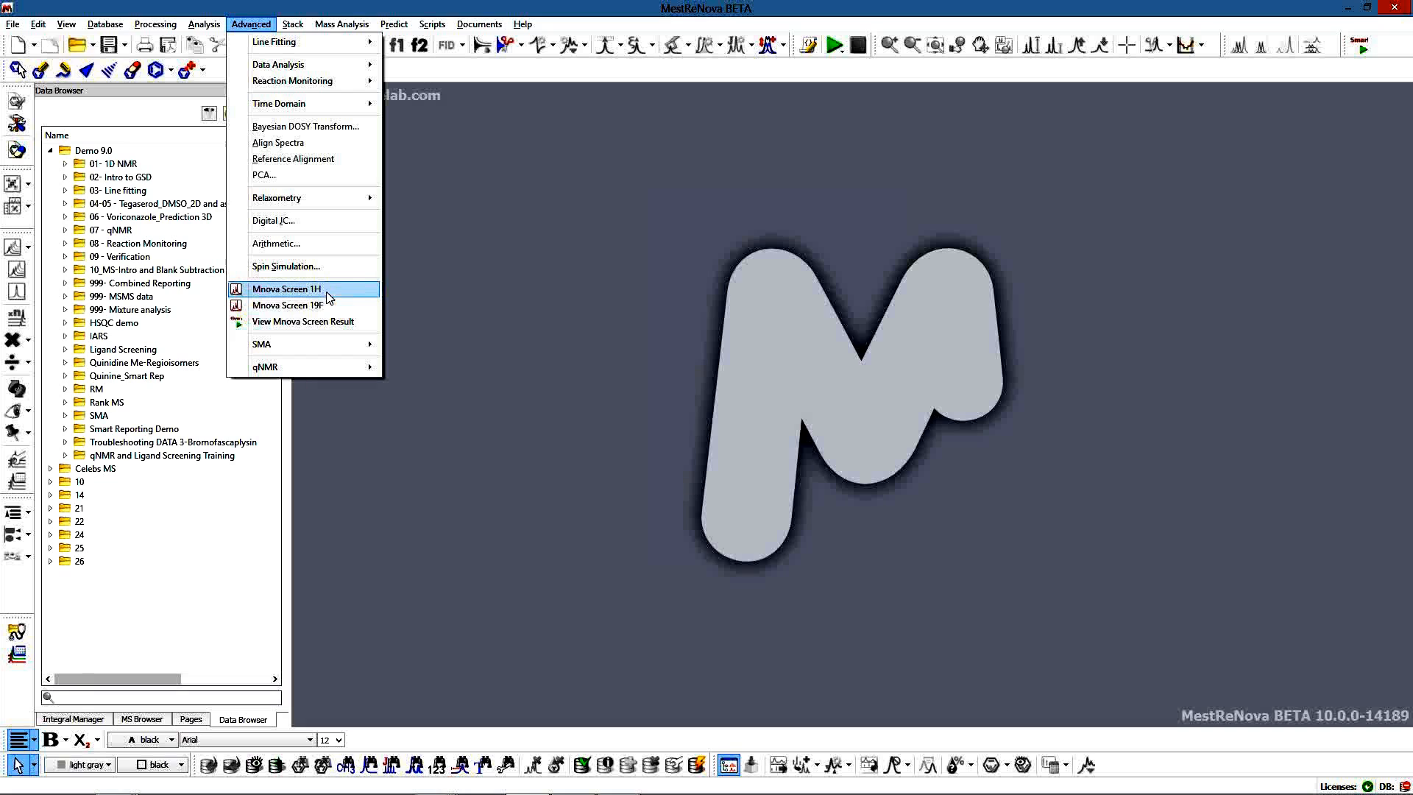
Step: Multi-open all fid files in the fluorinatedcompoundmixture folder using the file pattern */*/*/fid
left_click(433, 24)
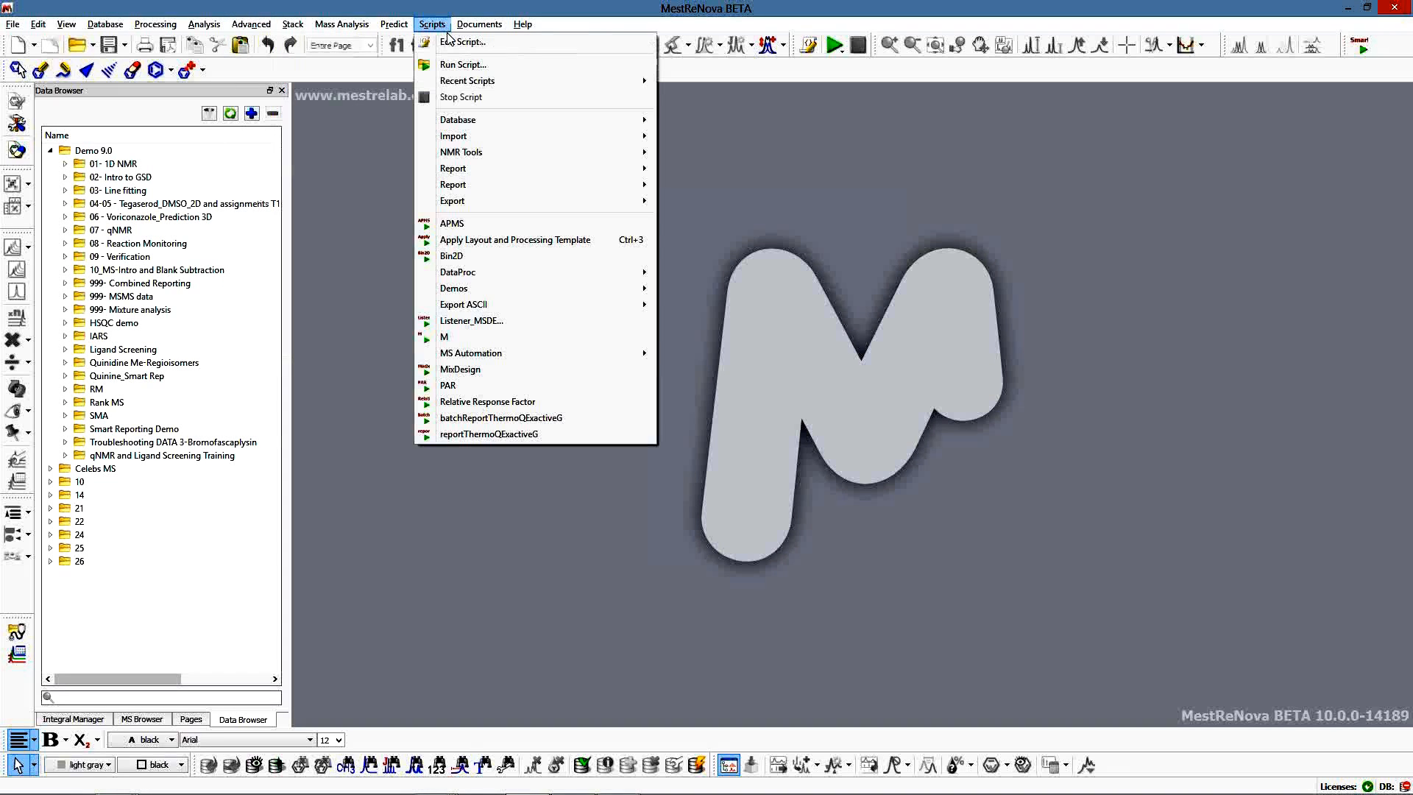
mouse_move(488, 137)
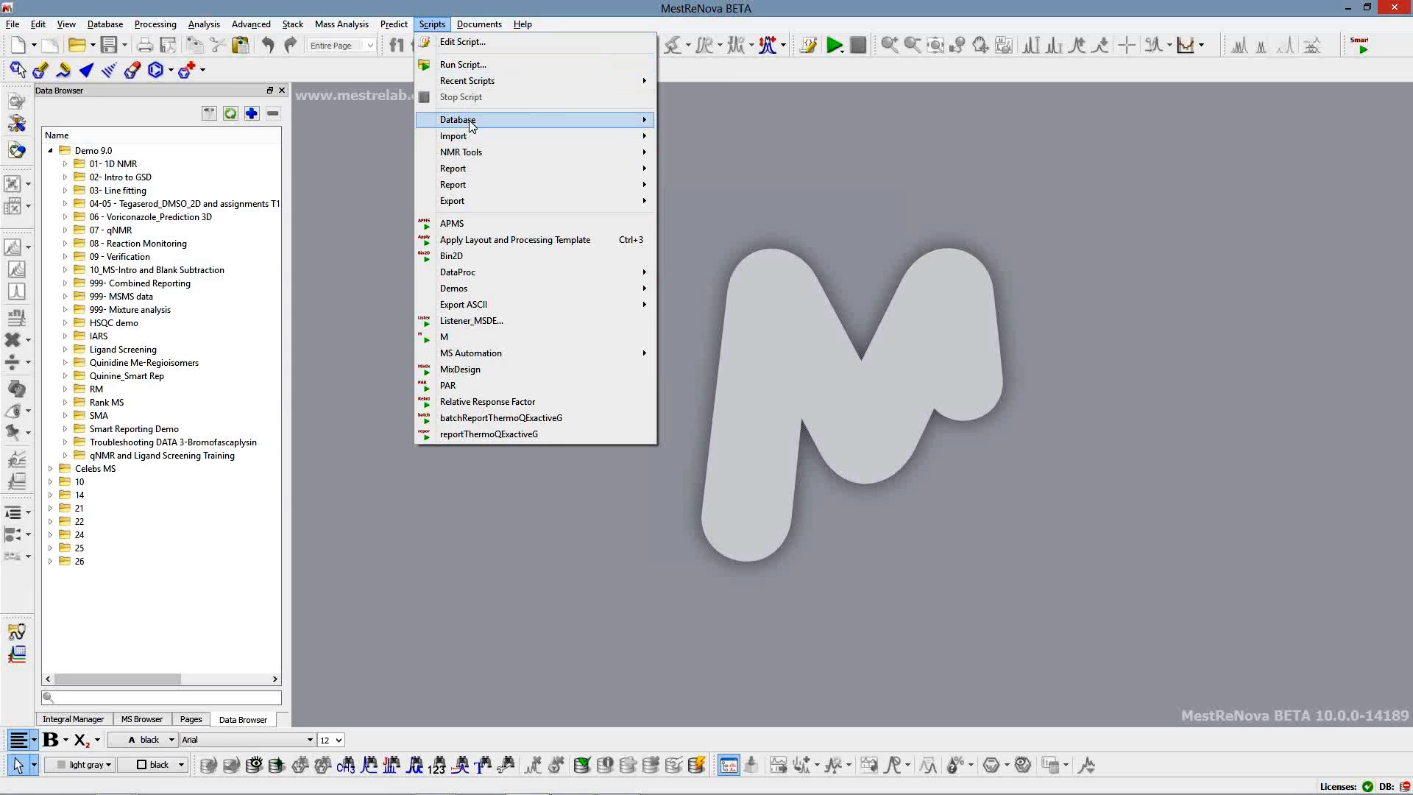
left_click(712, 138)
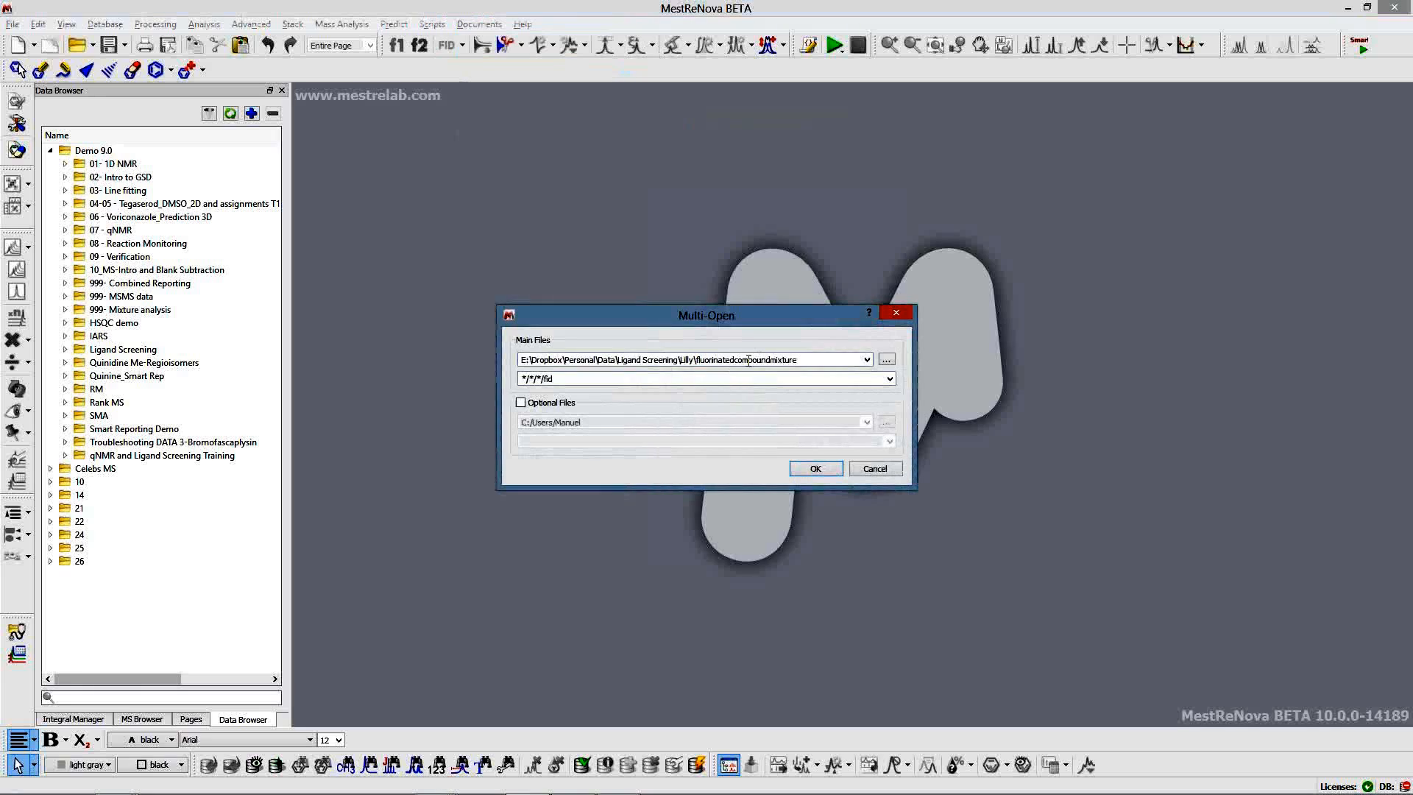
left_click_drag(542, 379, 522, 380)
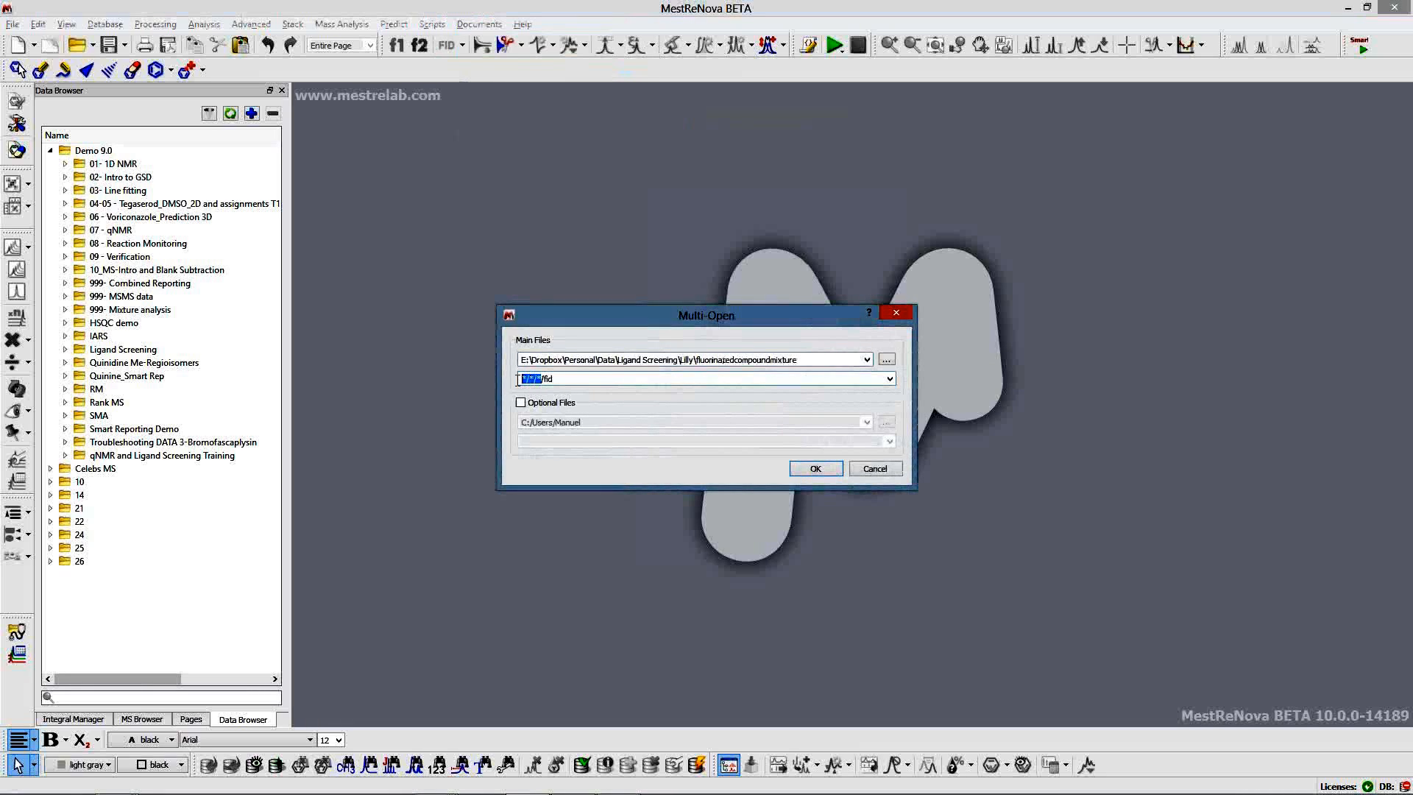
left_click(830, 474)
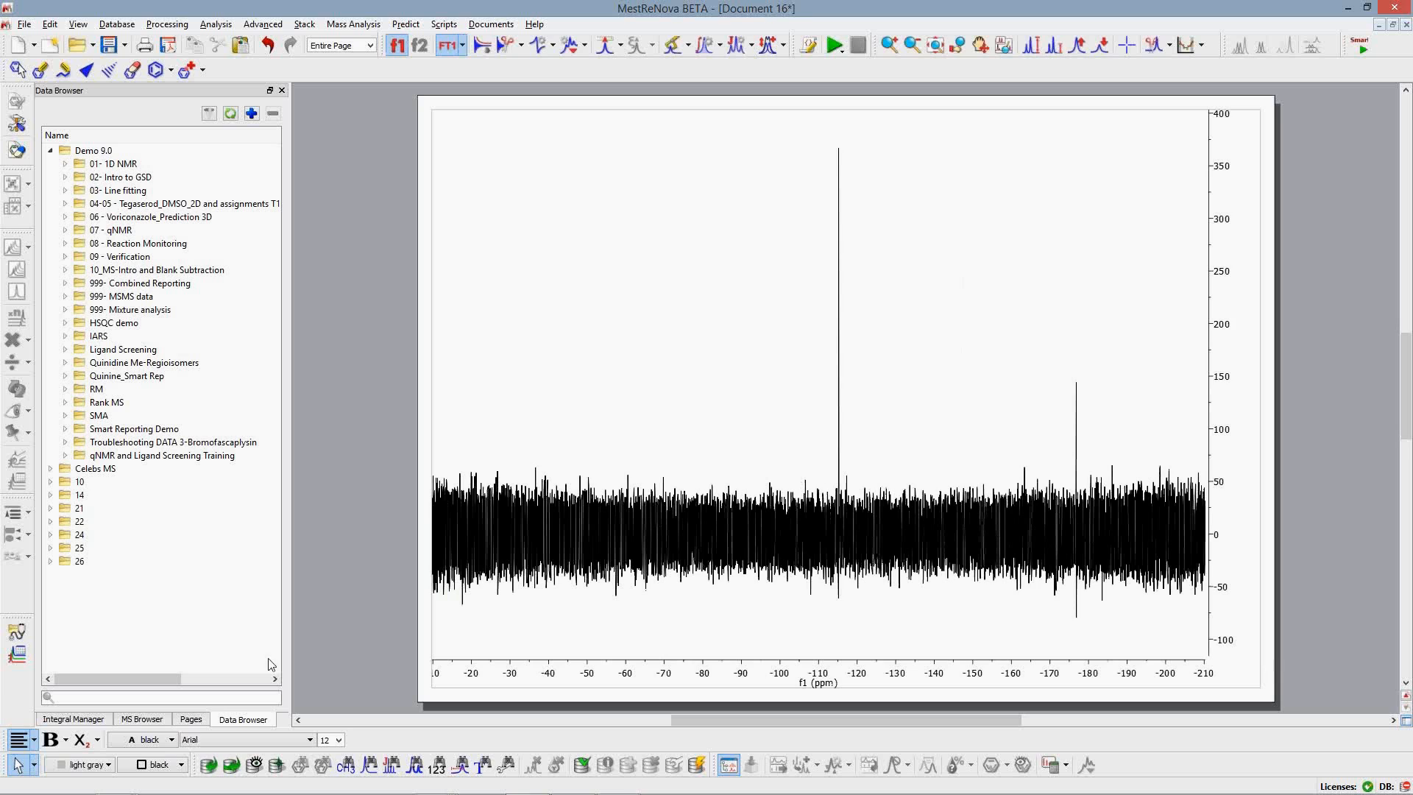
Step: Select all pages of imported spectra and combine them into one stacked plot
left_click(191, 719)
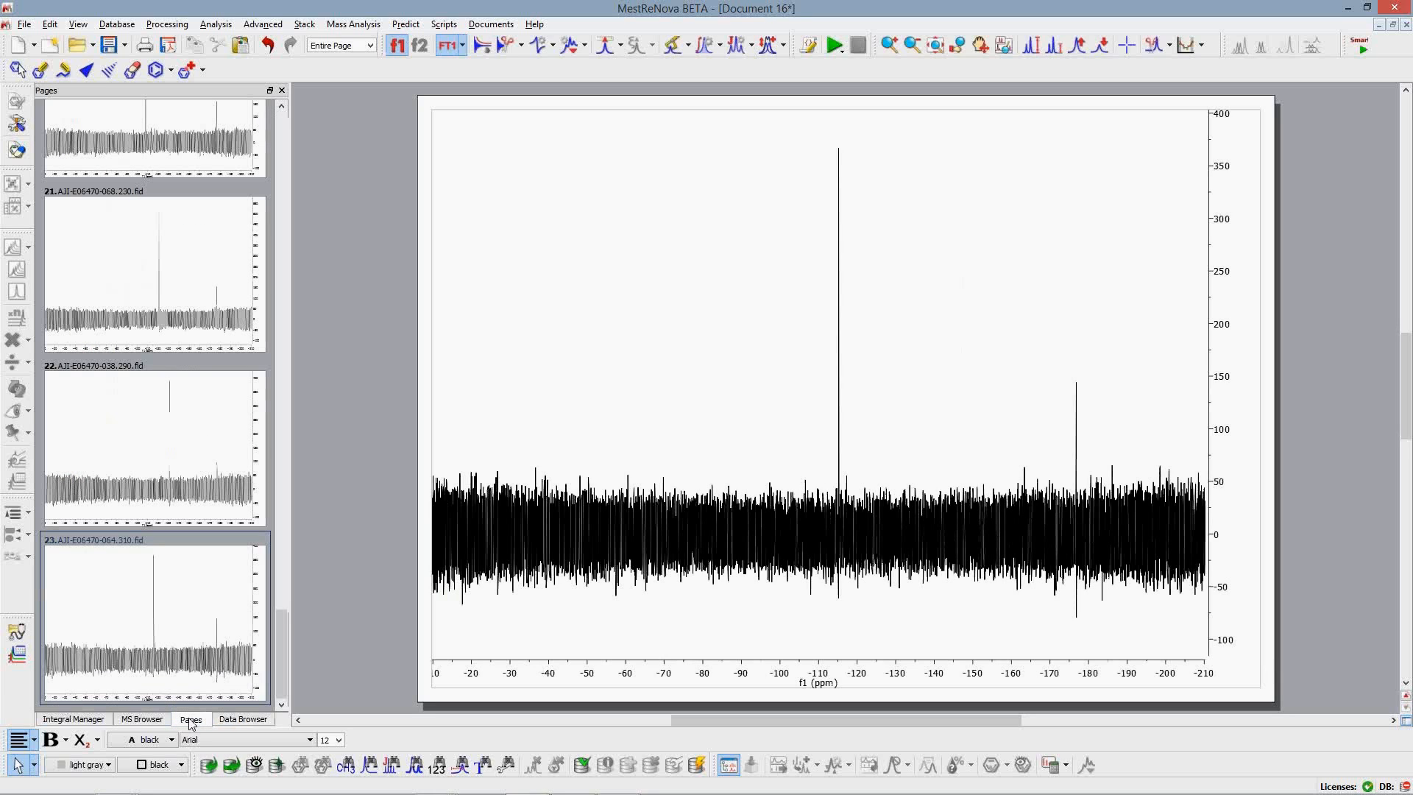
left_click(186, 648, "shift")
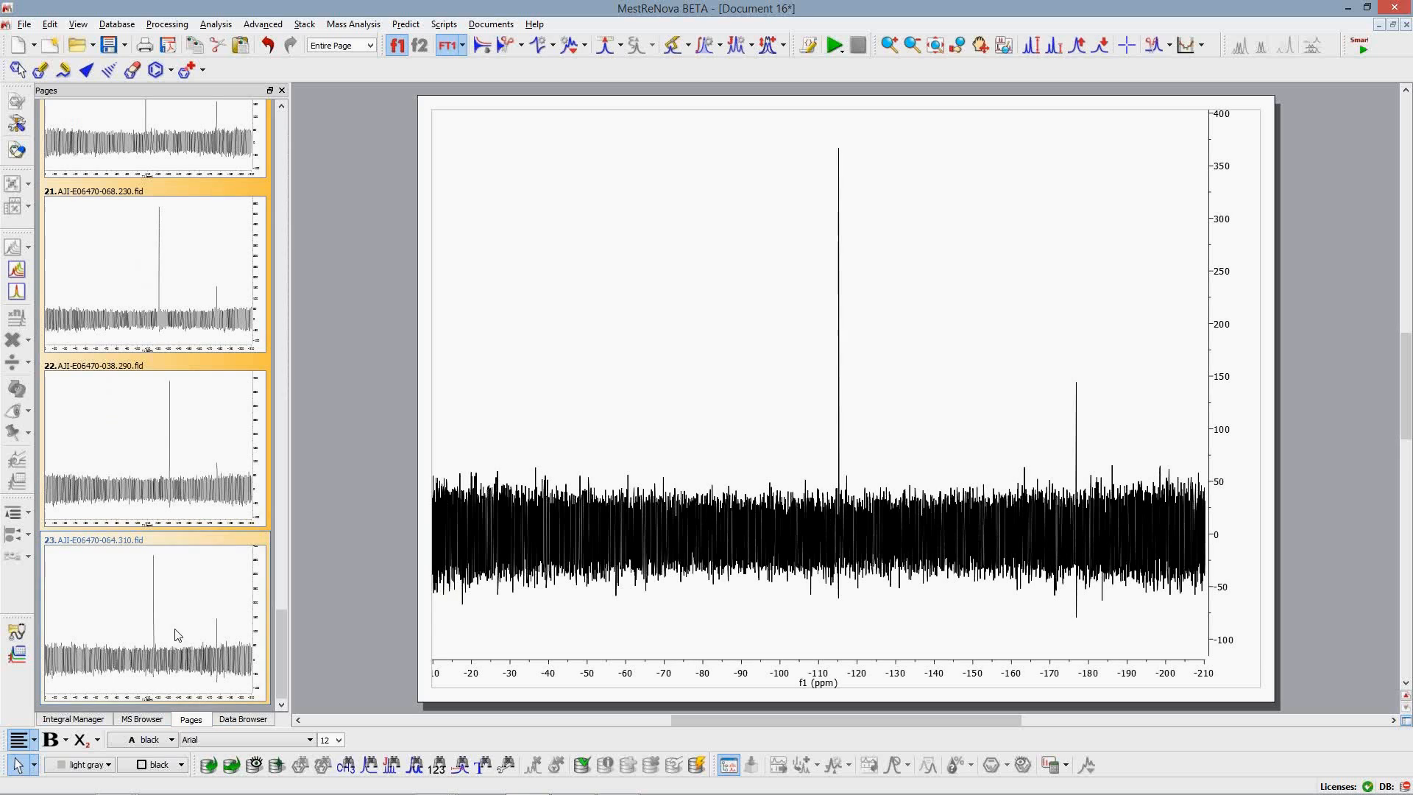
left_click(22, 271)
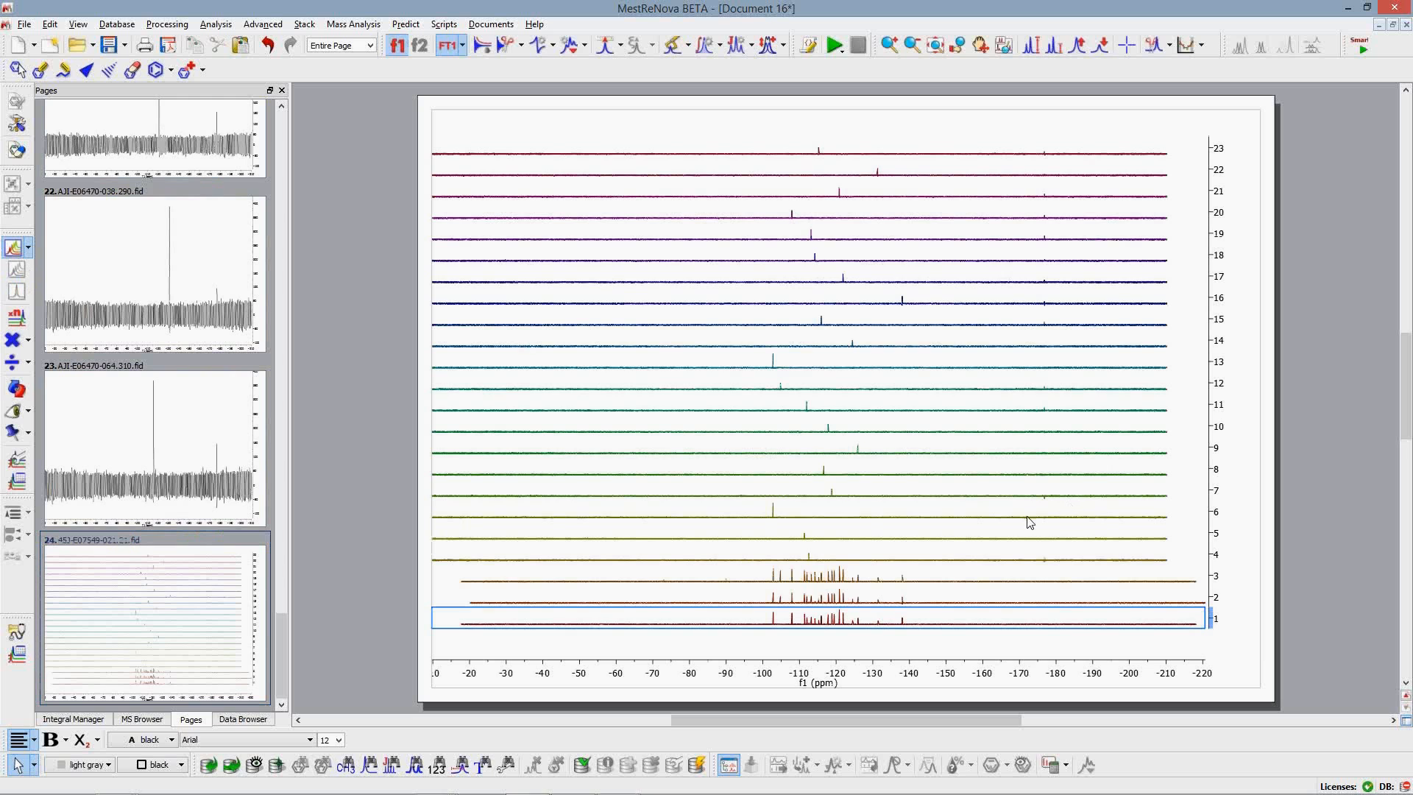
left_click(622, 581)
key("z")
left_click_drag(625, 576, 1054, 580)
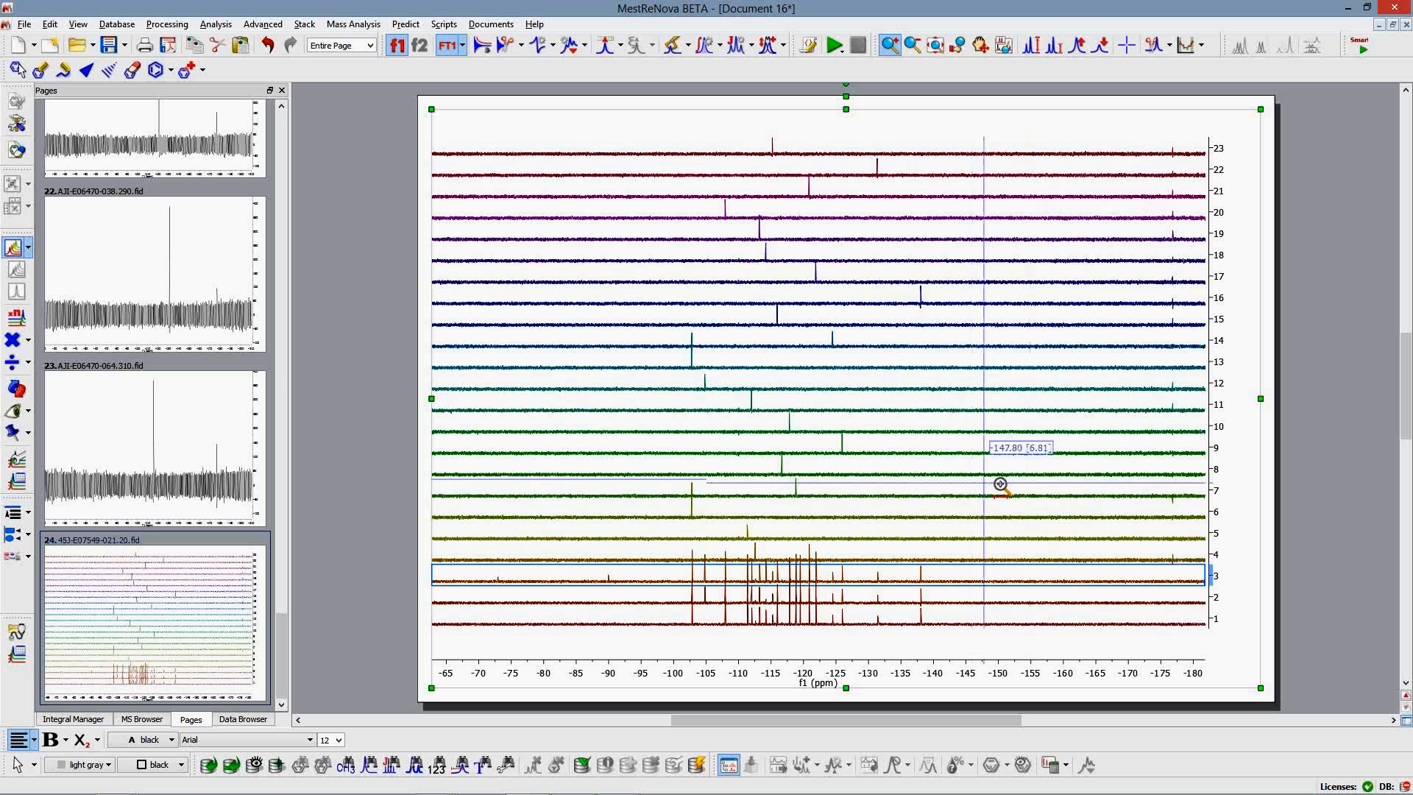
Step: Look at the automatic phase correction options and the baseline correction settings without applying either
left_click(552, 46)
left_click(569, 83)
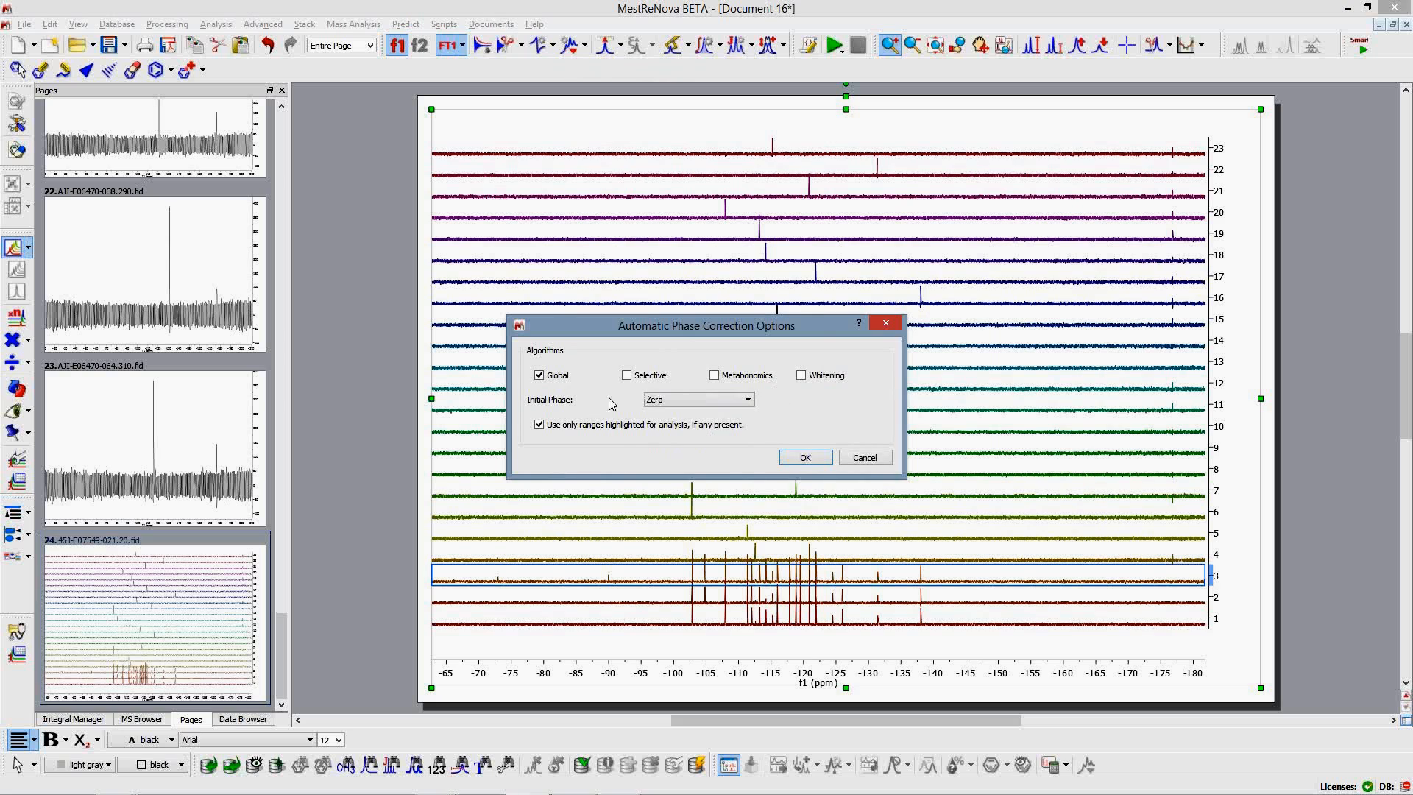
left_click(887, 323)
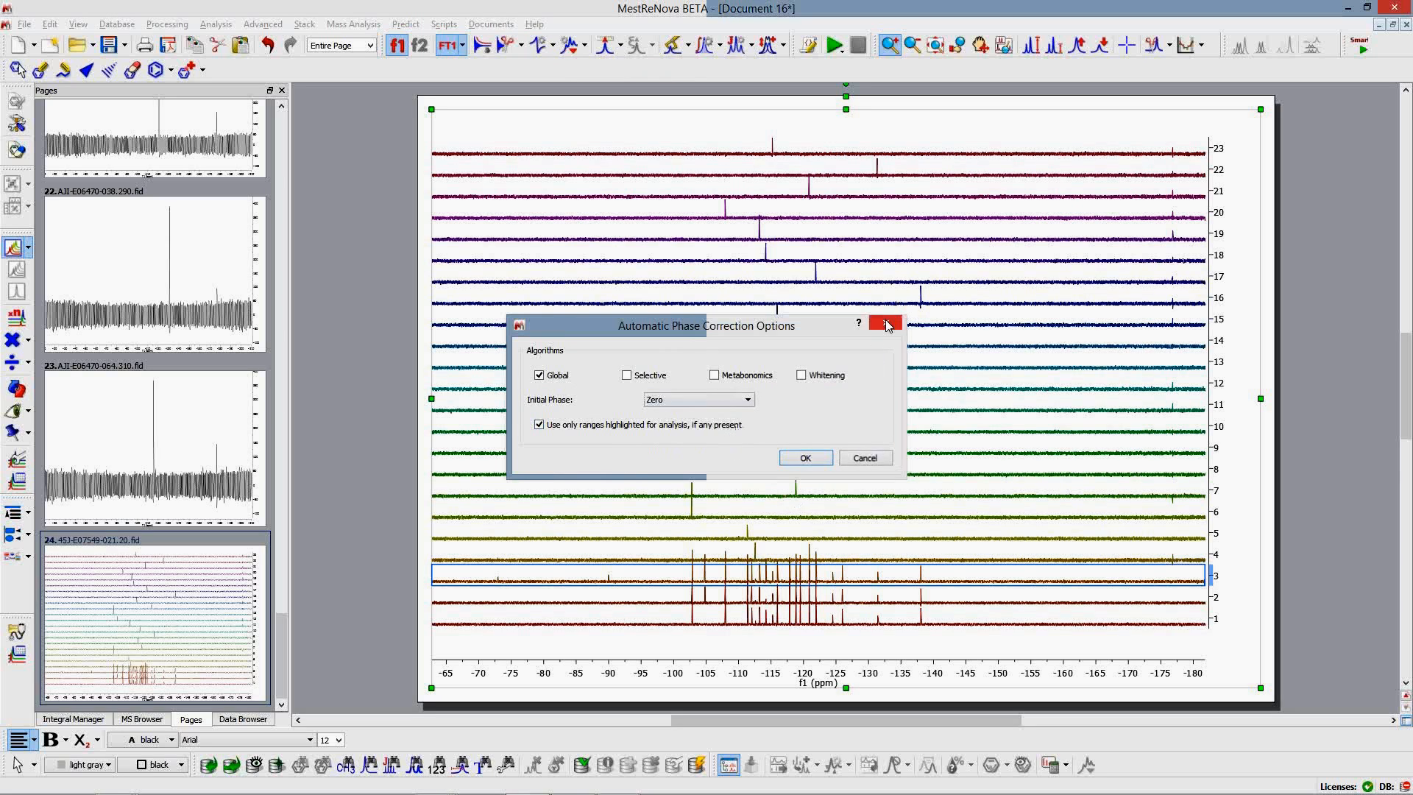
left_click(585, 46)
left_click(624, 66)
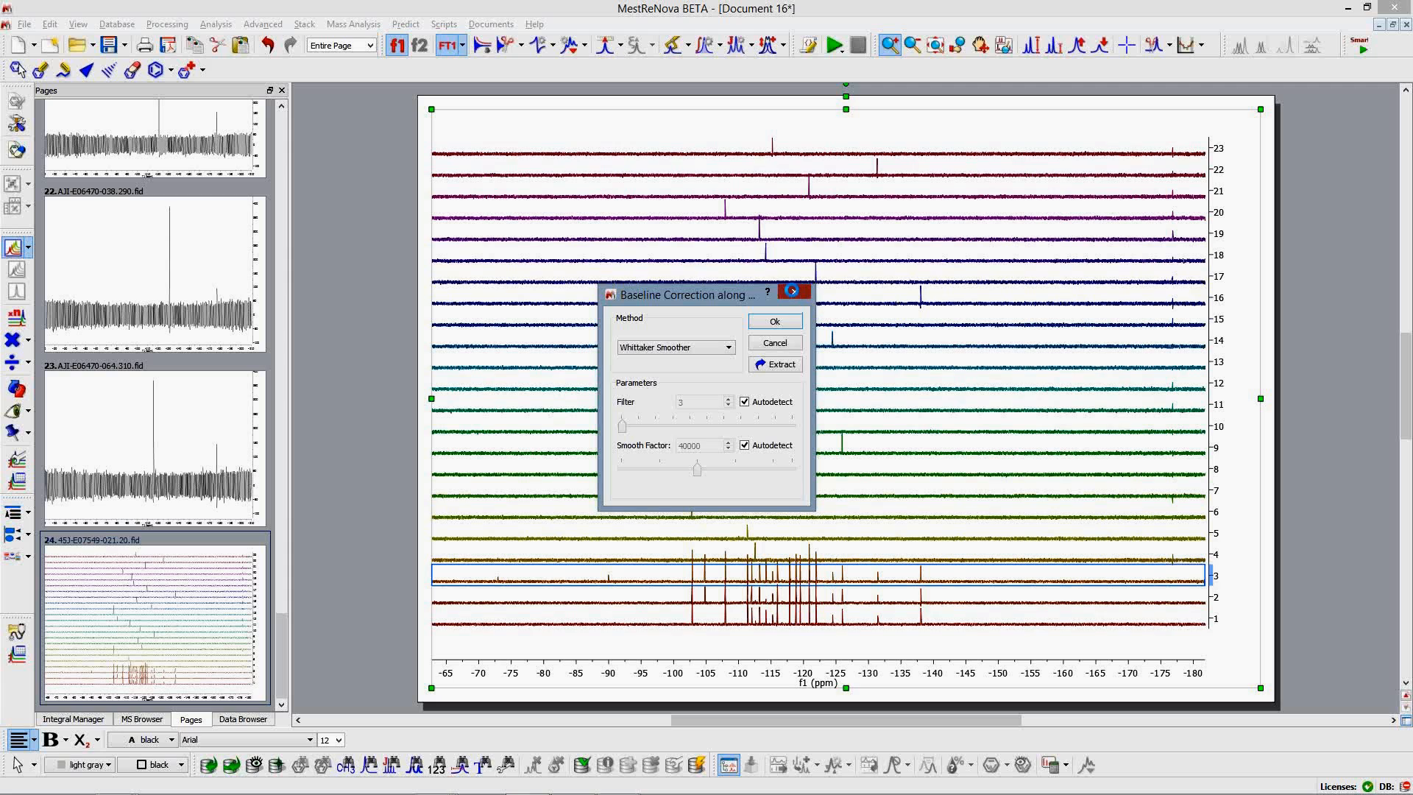
left_click(795, 295)
Step: Try the Metabonomics and Whitening algorithms in the automatic phase correction options, and discard the changes
left_click(552, 46)
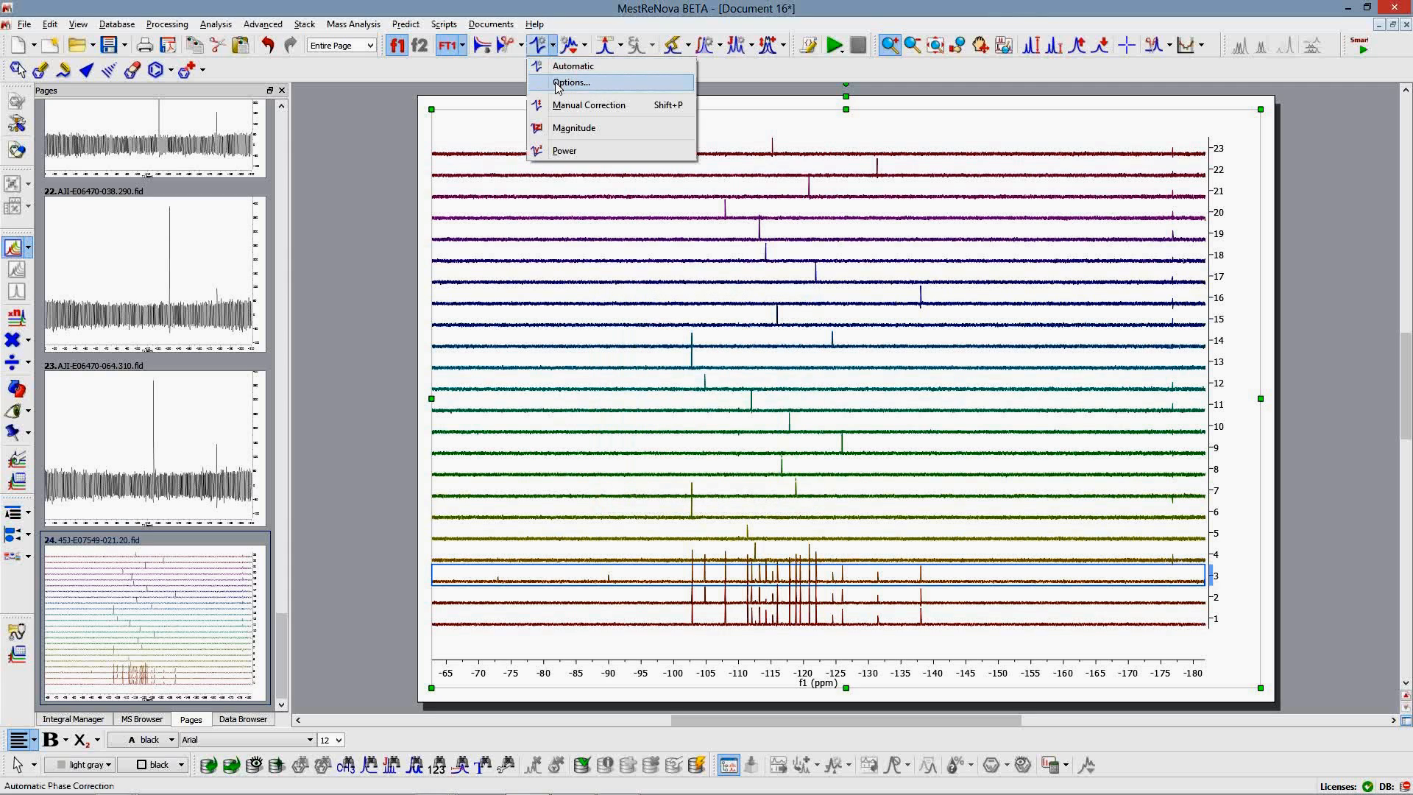
left_click(566, 82)
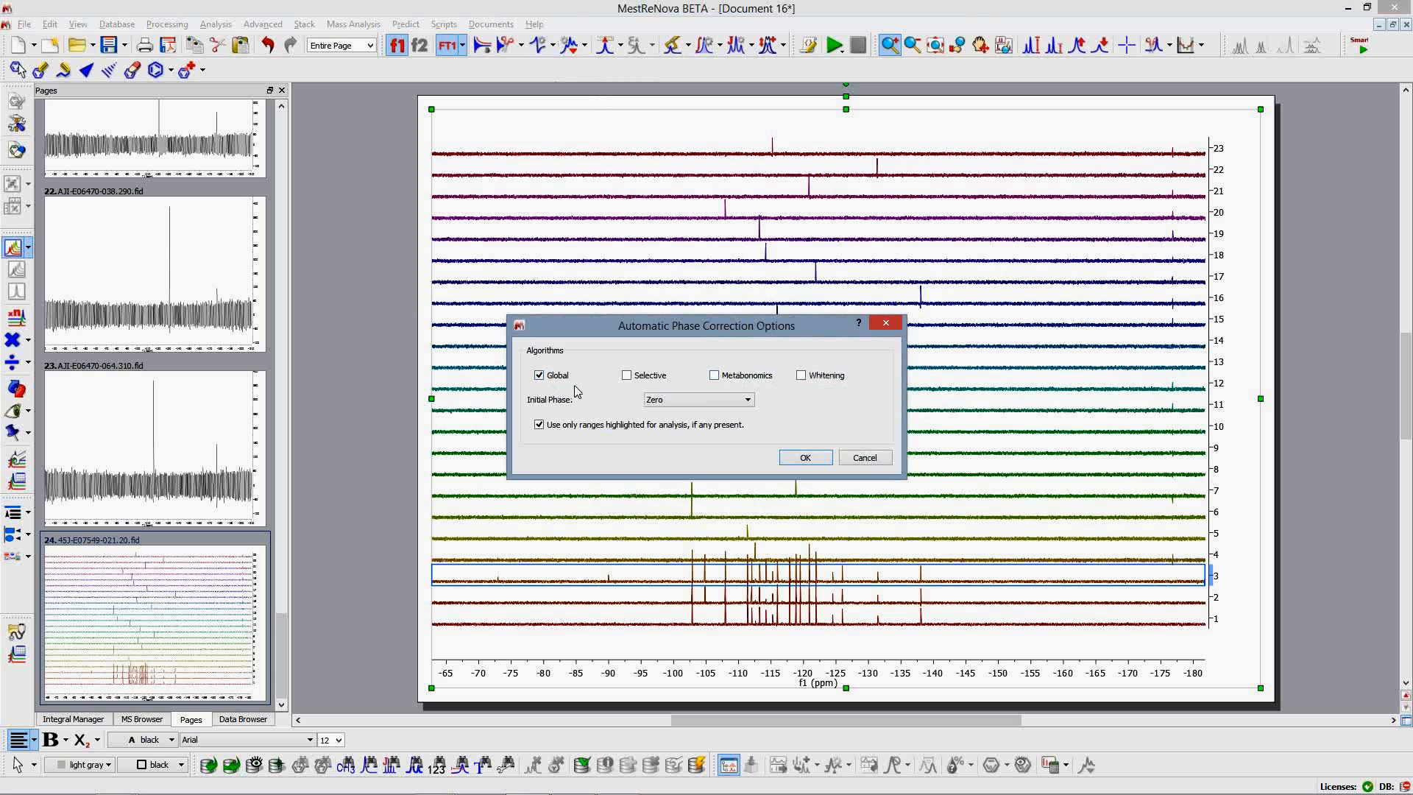
left_click(764, 376)
left_click(842, 379)
left_click(750, 376)
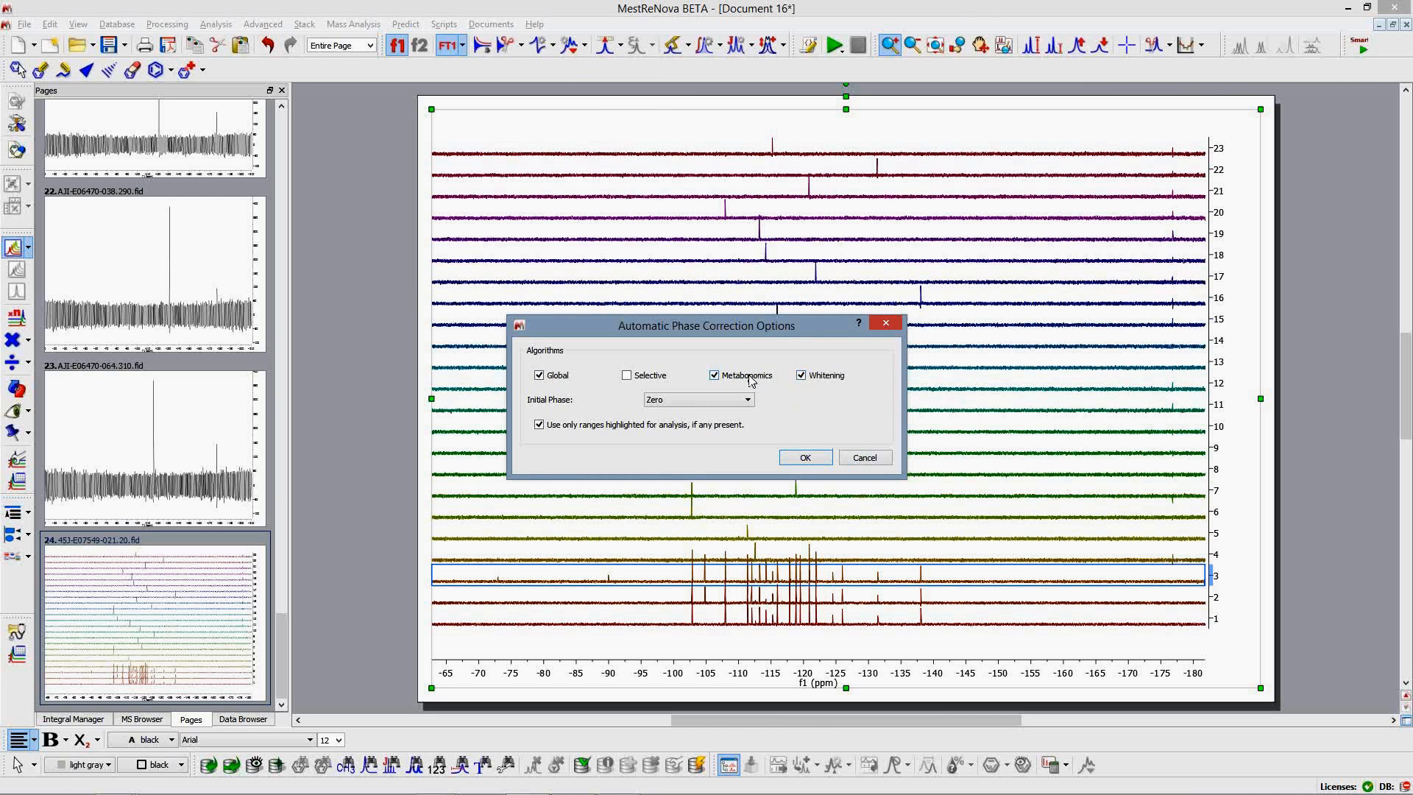
left_click(807, 377)
left_click(866, 457)
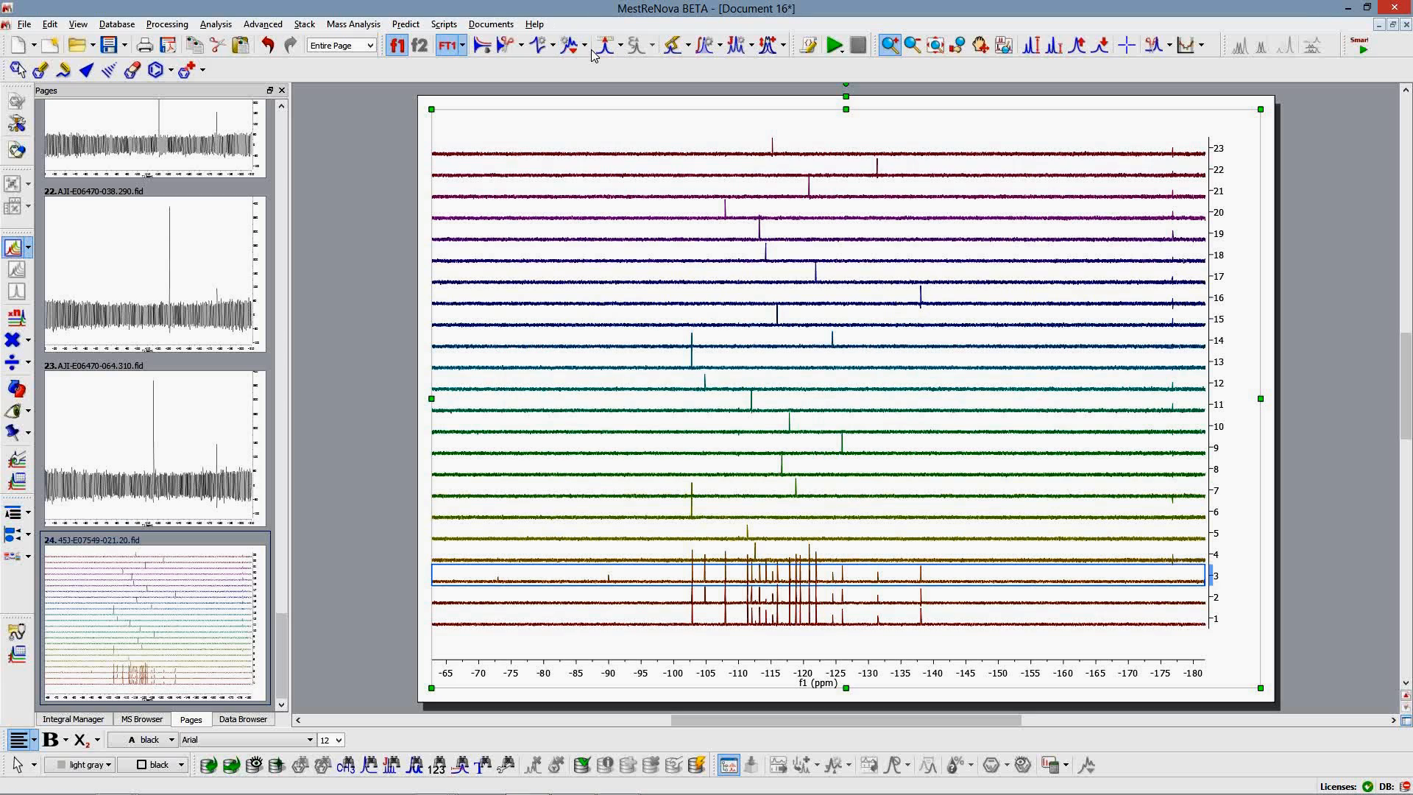
Step: Try Polynomial Fit with order 5 as the baseline correction method, return to Whittaker Smoother and cancel
left_click(584, 49)
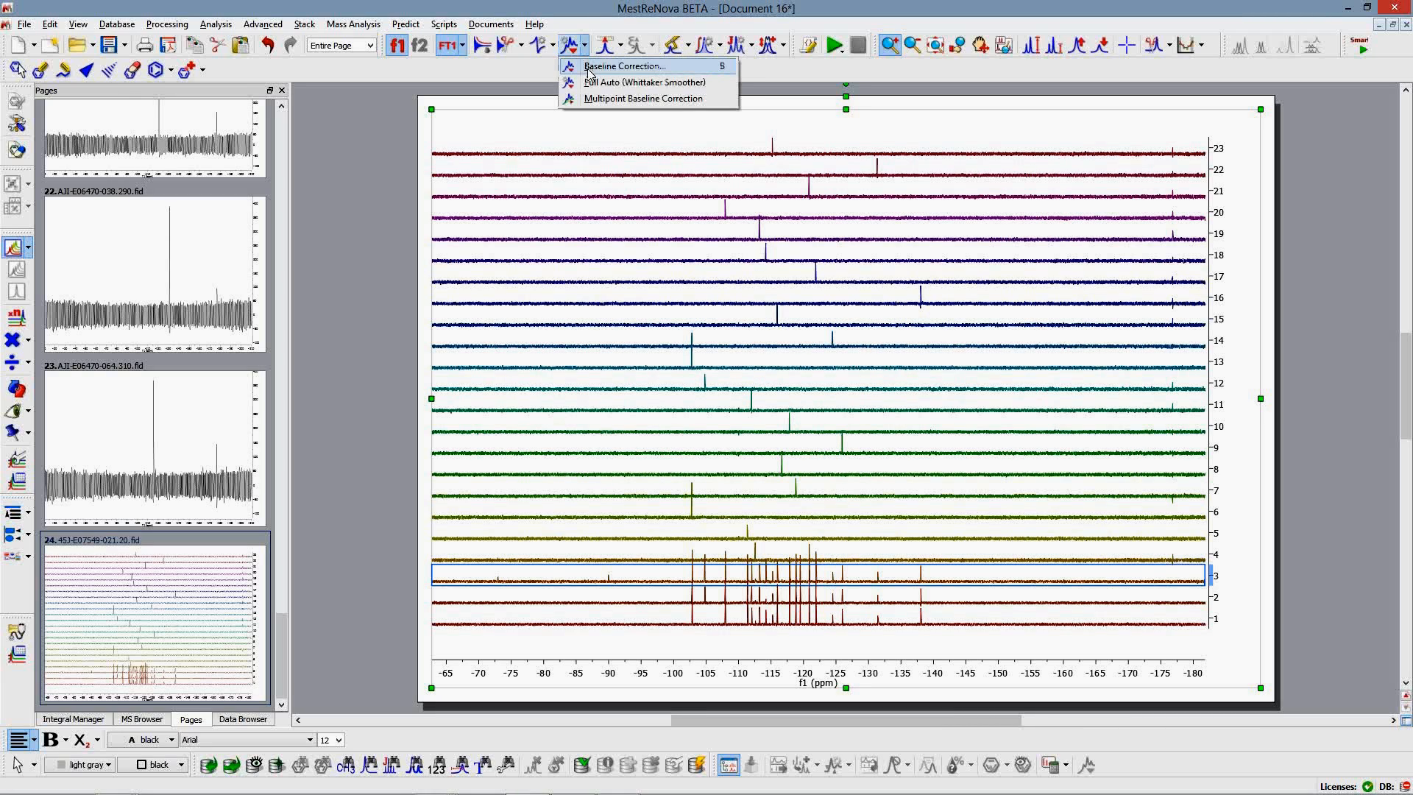
left_click(622, 66)
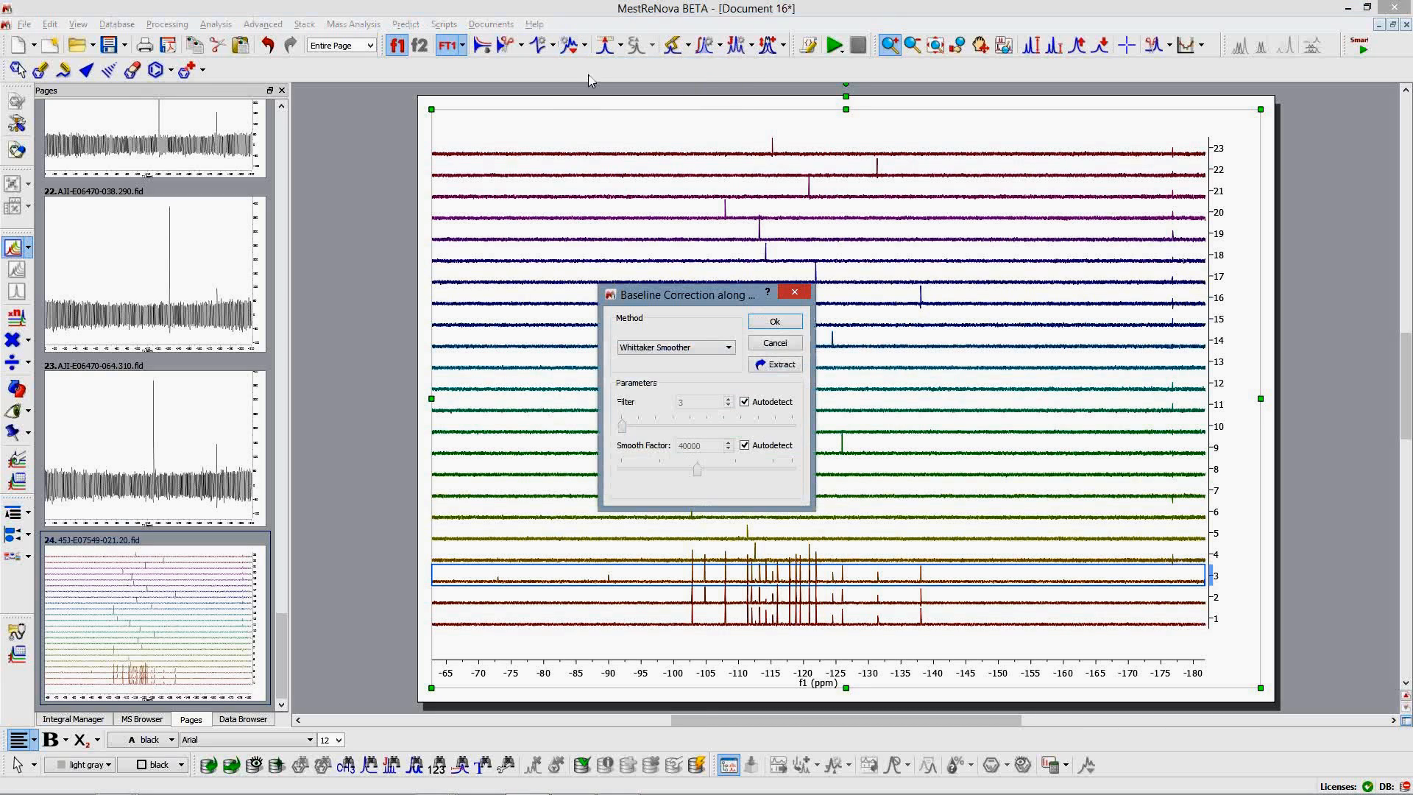
left_click(679, 354)
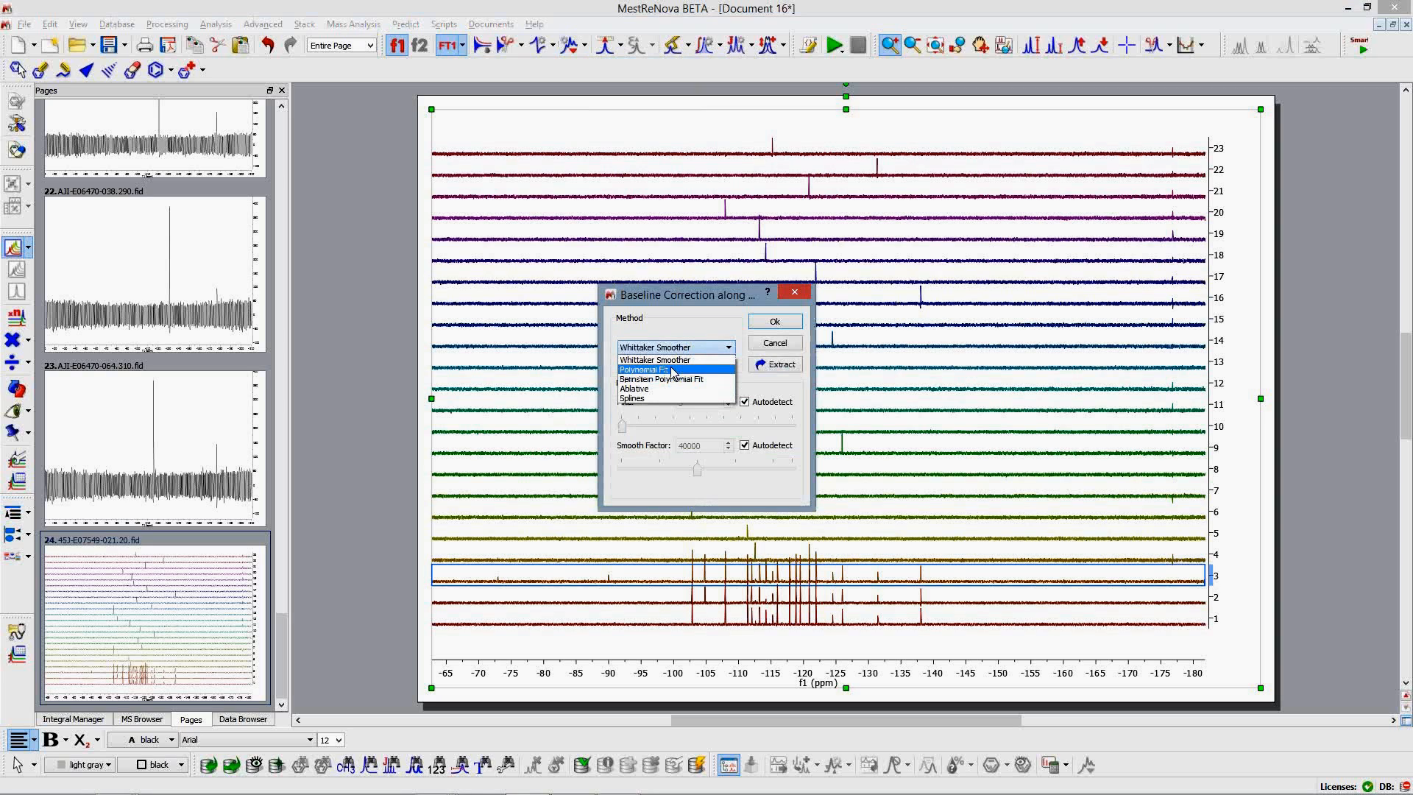
left_click(673, 370)
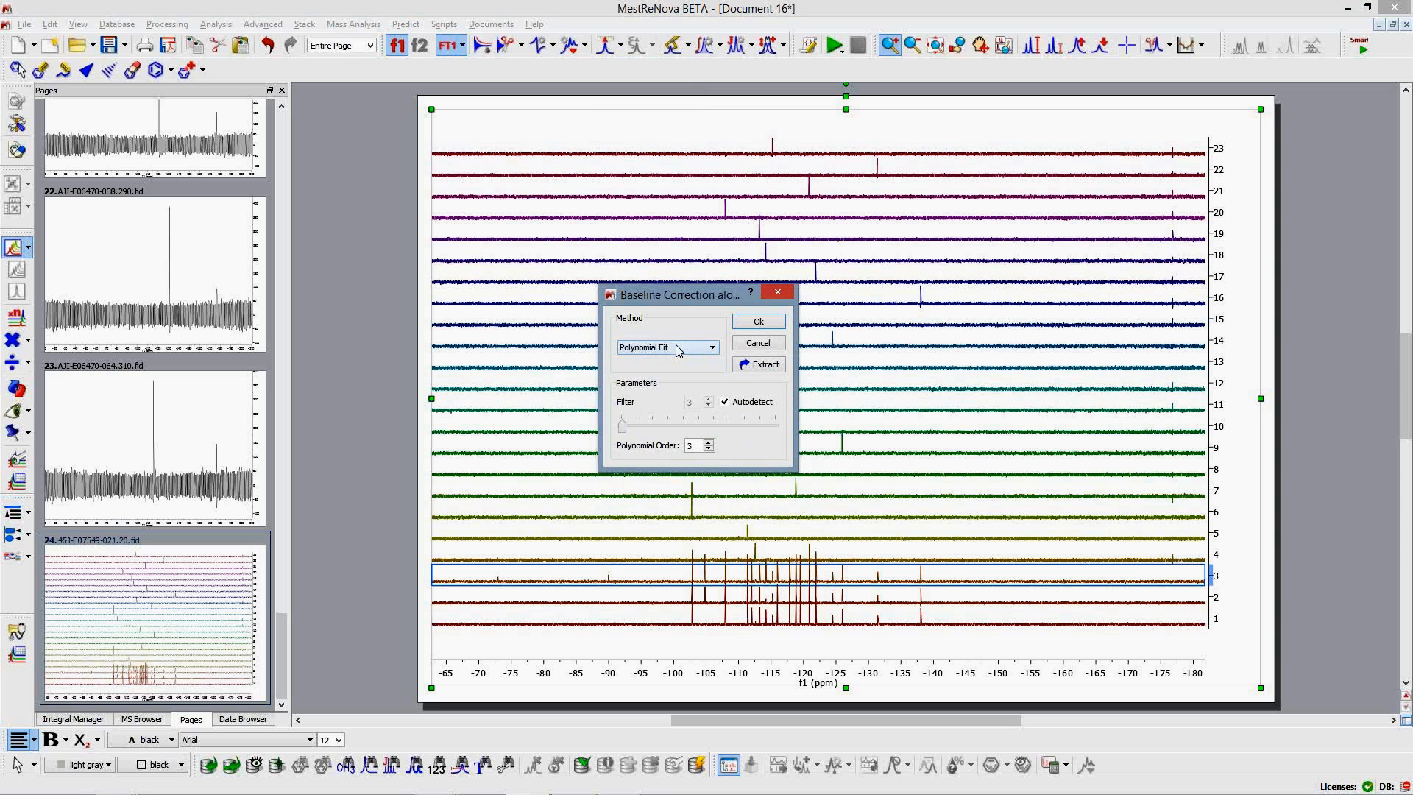
left_click(709, 442)
left_click(710, 442)
left_click(664, 351)
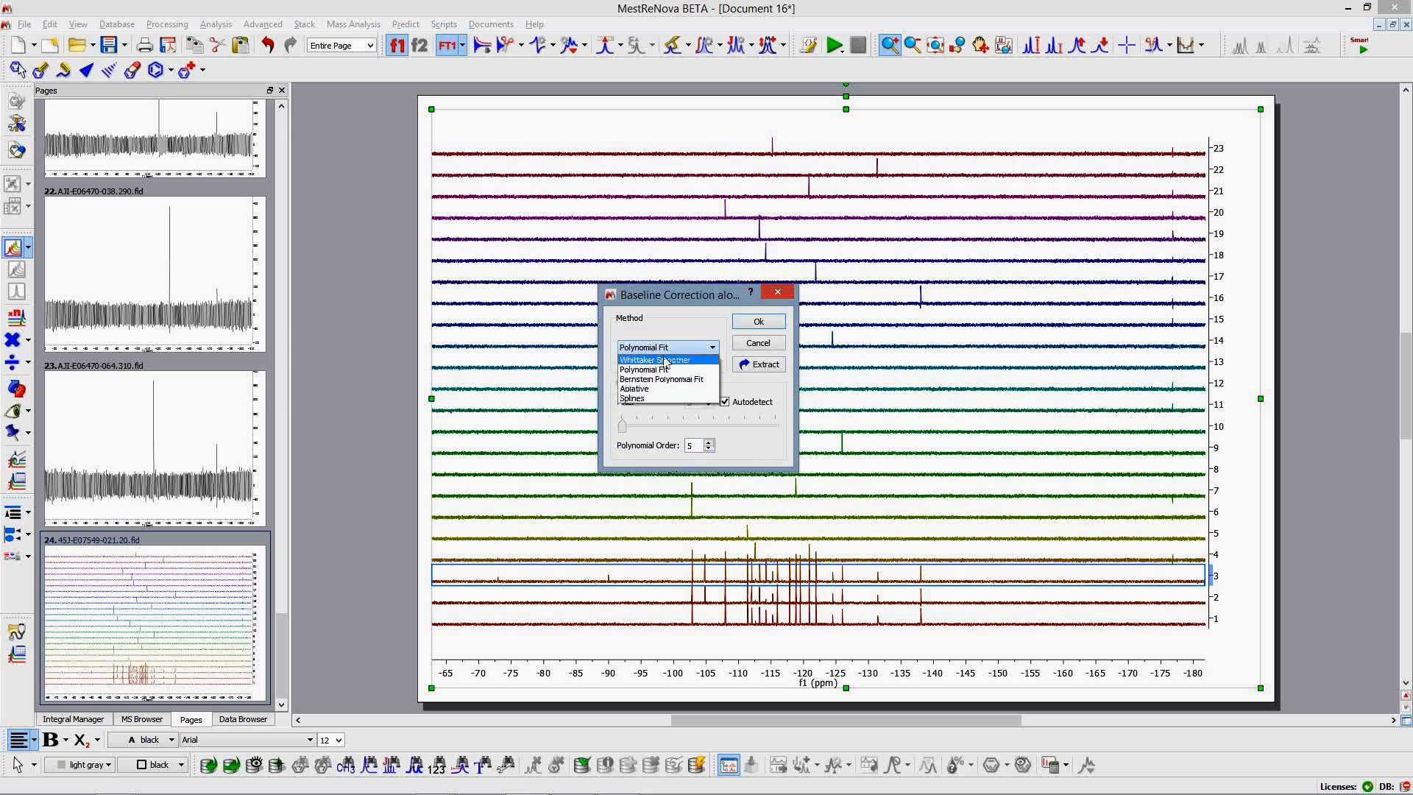
left_click(666, 361)
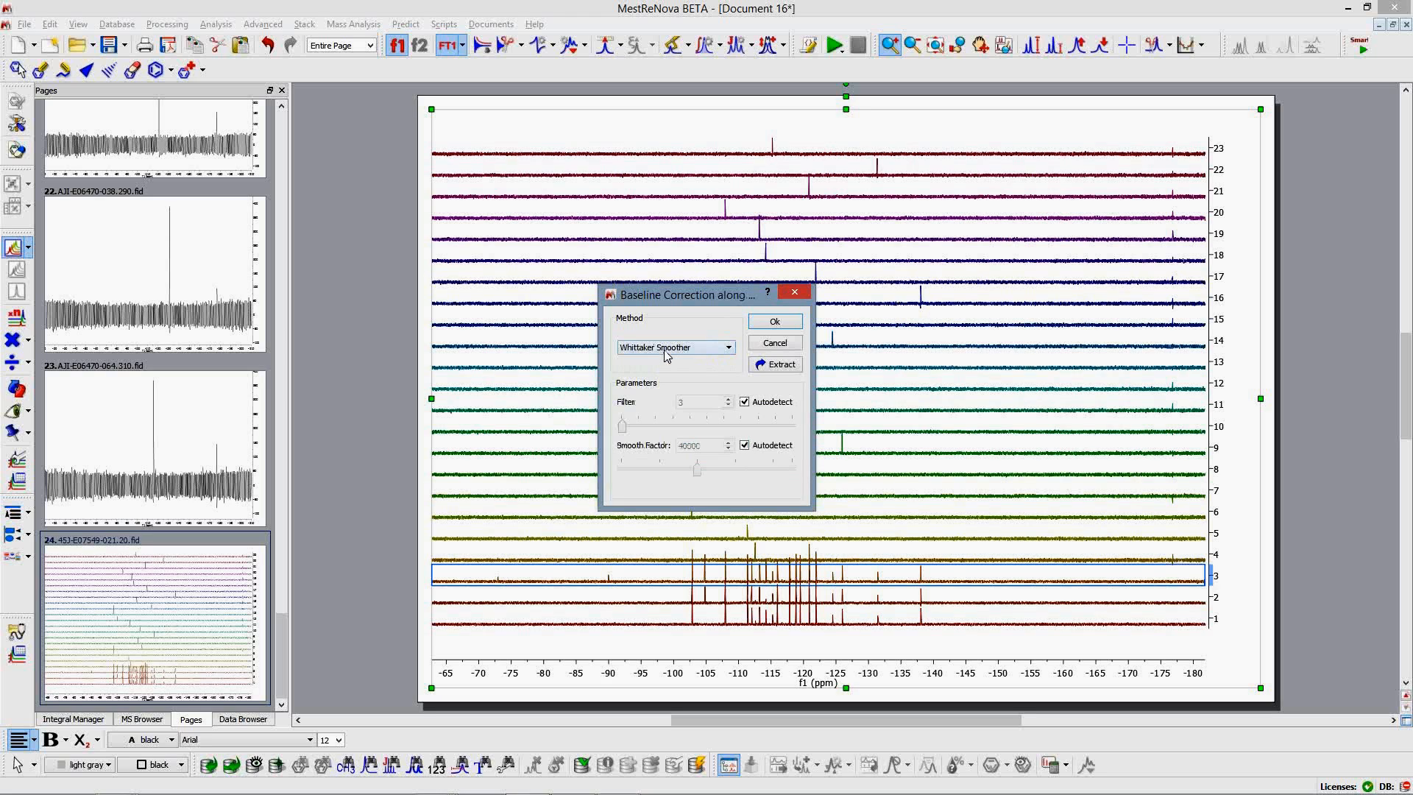
left_click(791, 343)
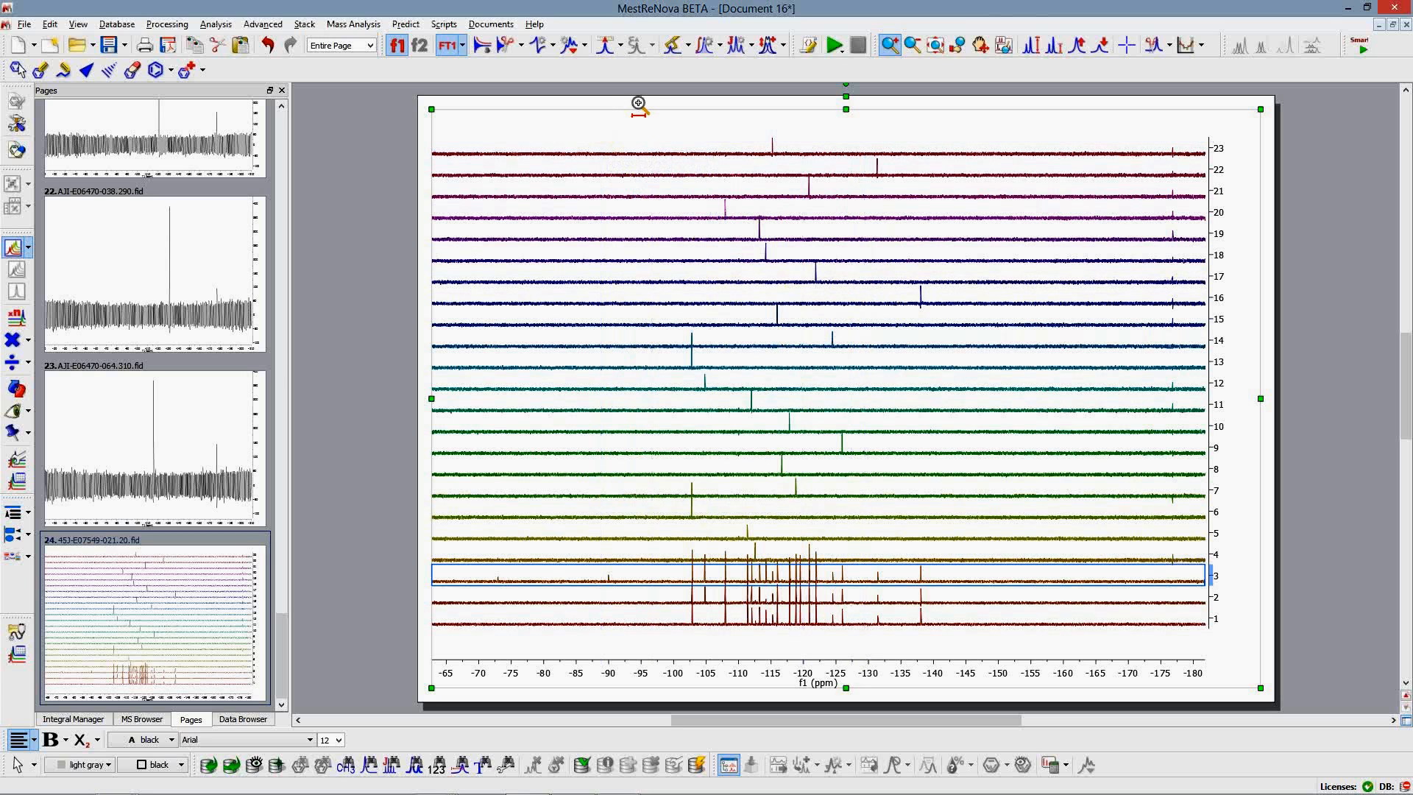
Step: Apply exponential apodization of 2 Hz to the stacked spectra
left_click(484, 47)
double_click(647, 365)
type("2")
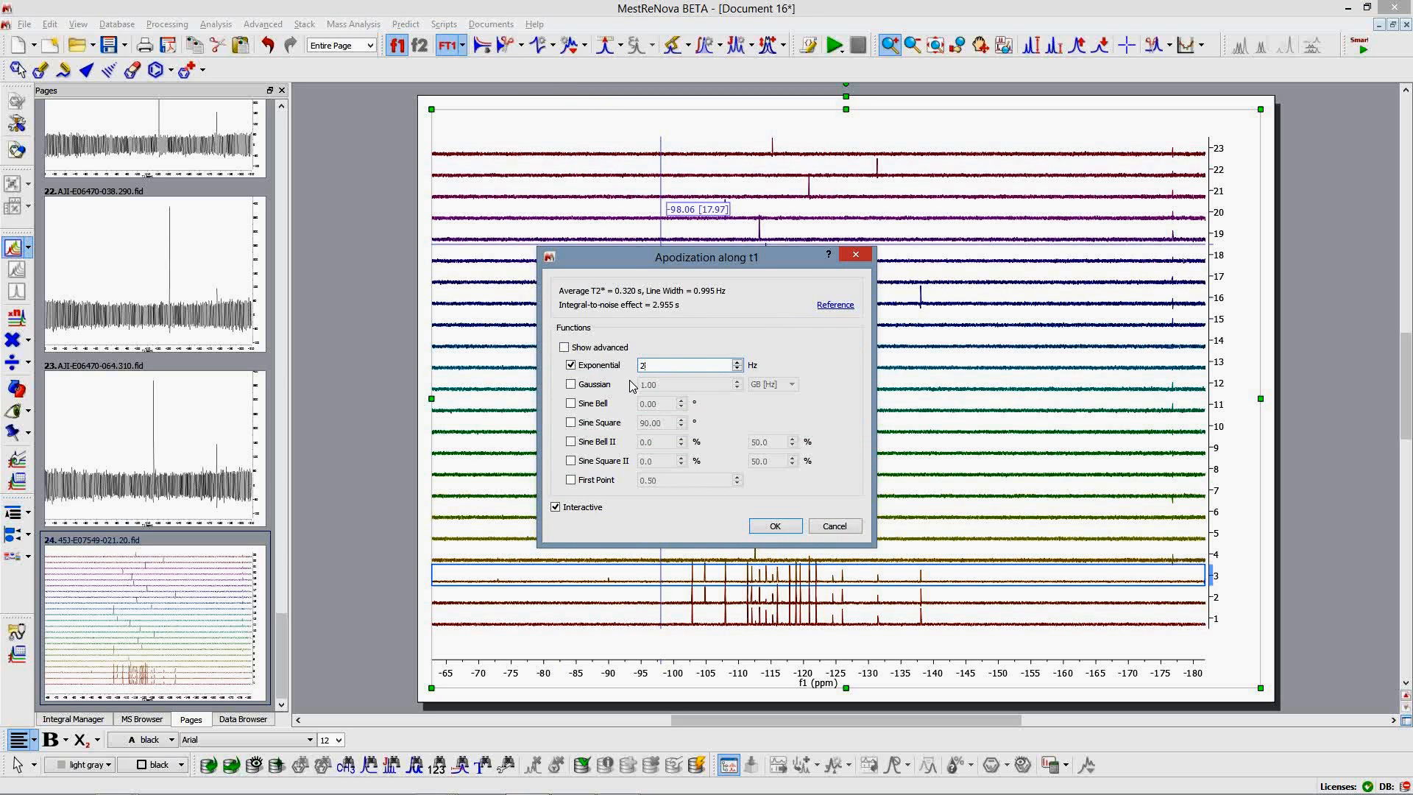
left_click(780, 526)
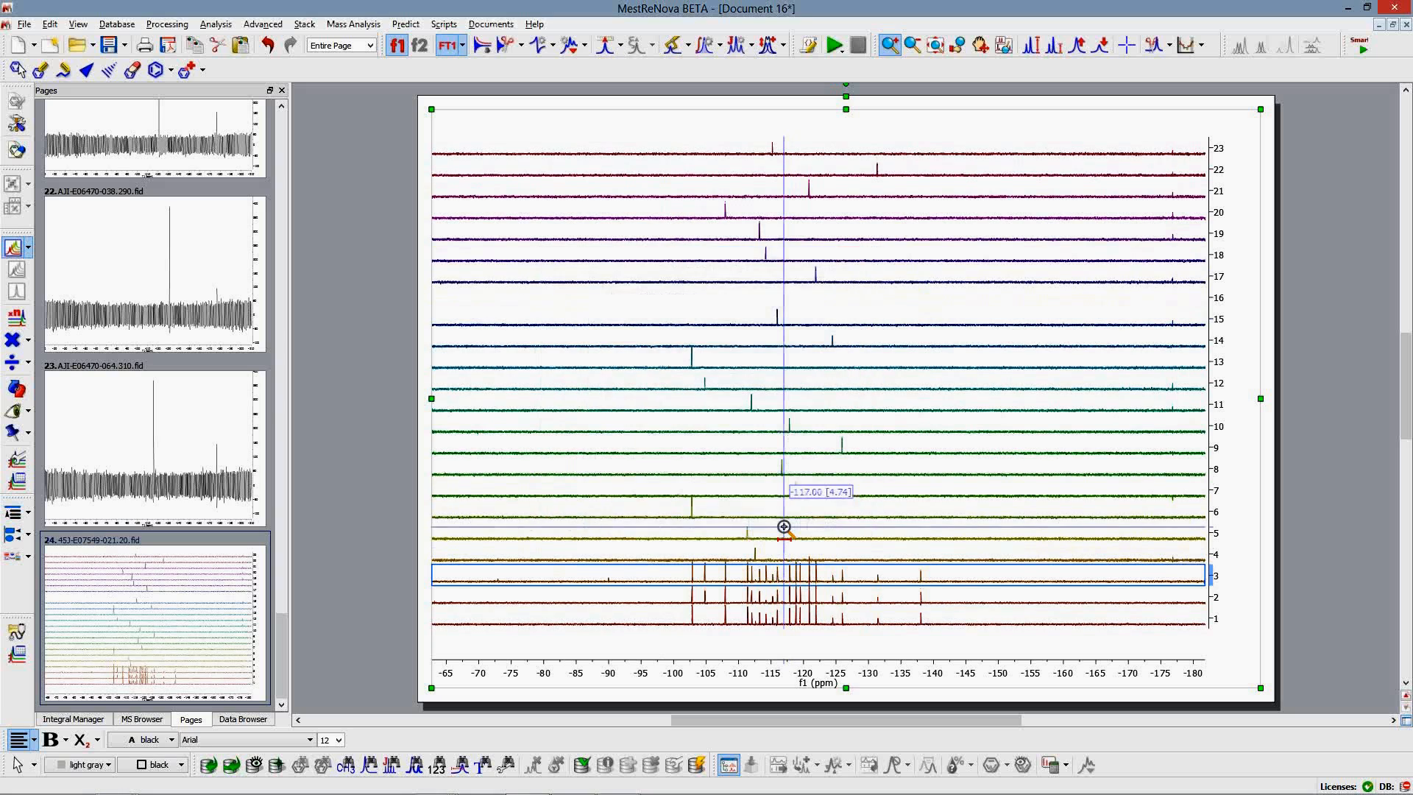
Step: Review the stack's processing template and the dialog for saving it as a file, without saving or applying anything
left_click(167, 24)
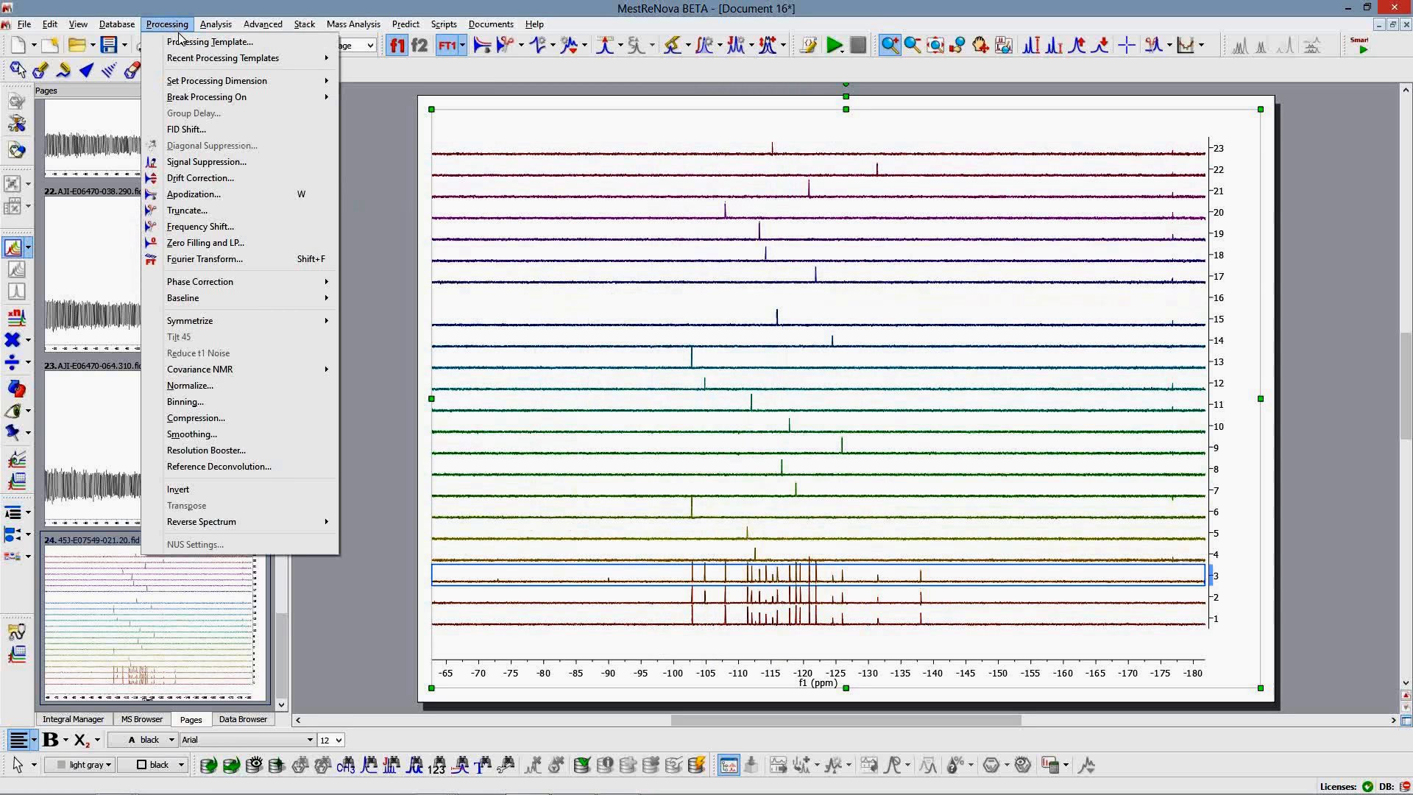
left_click(184, 43)
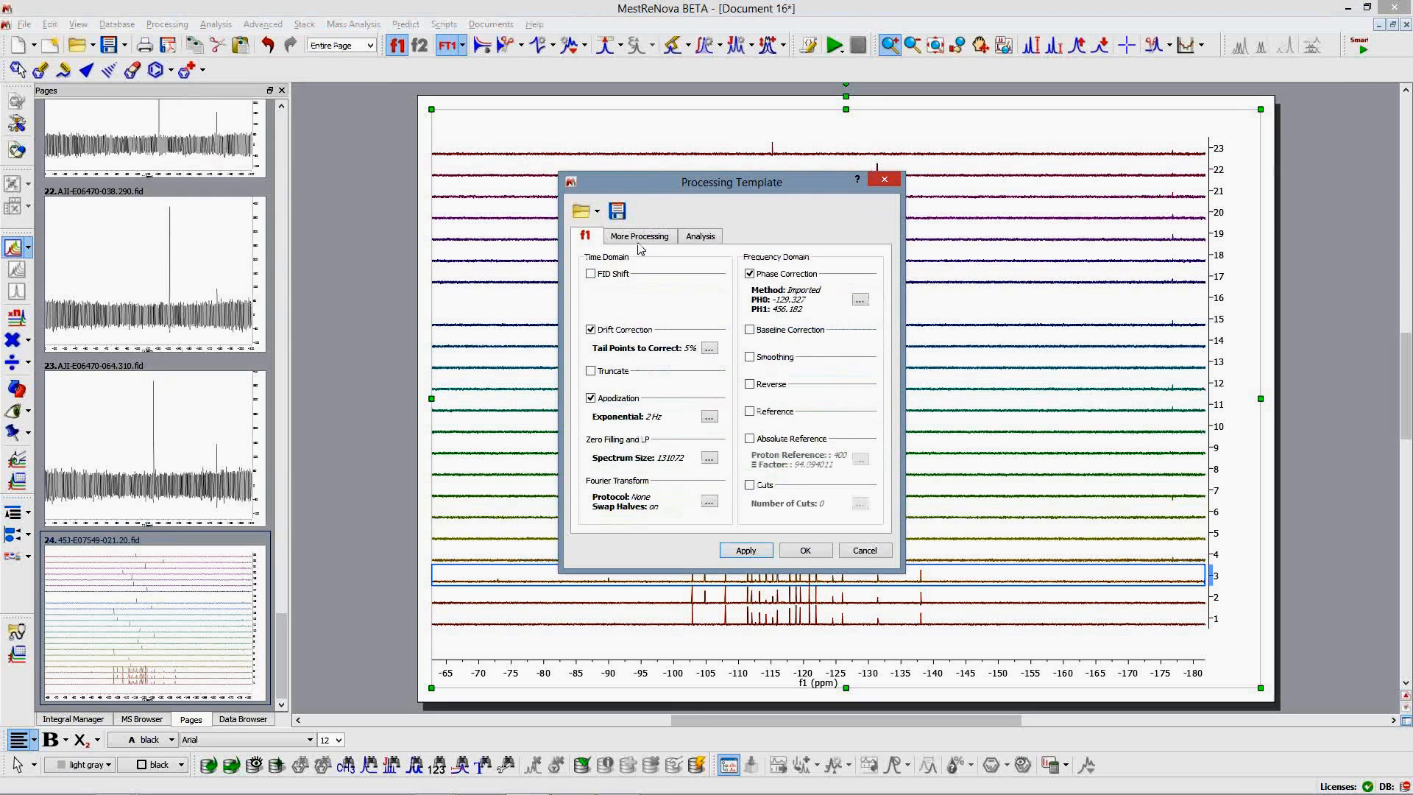
left_click(618, 211)
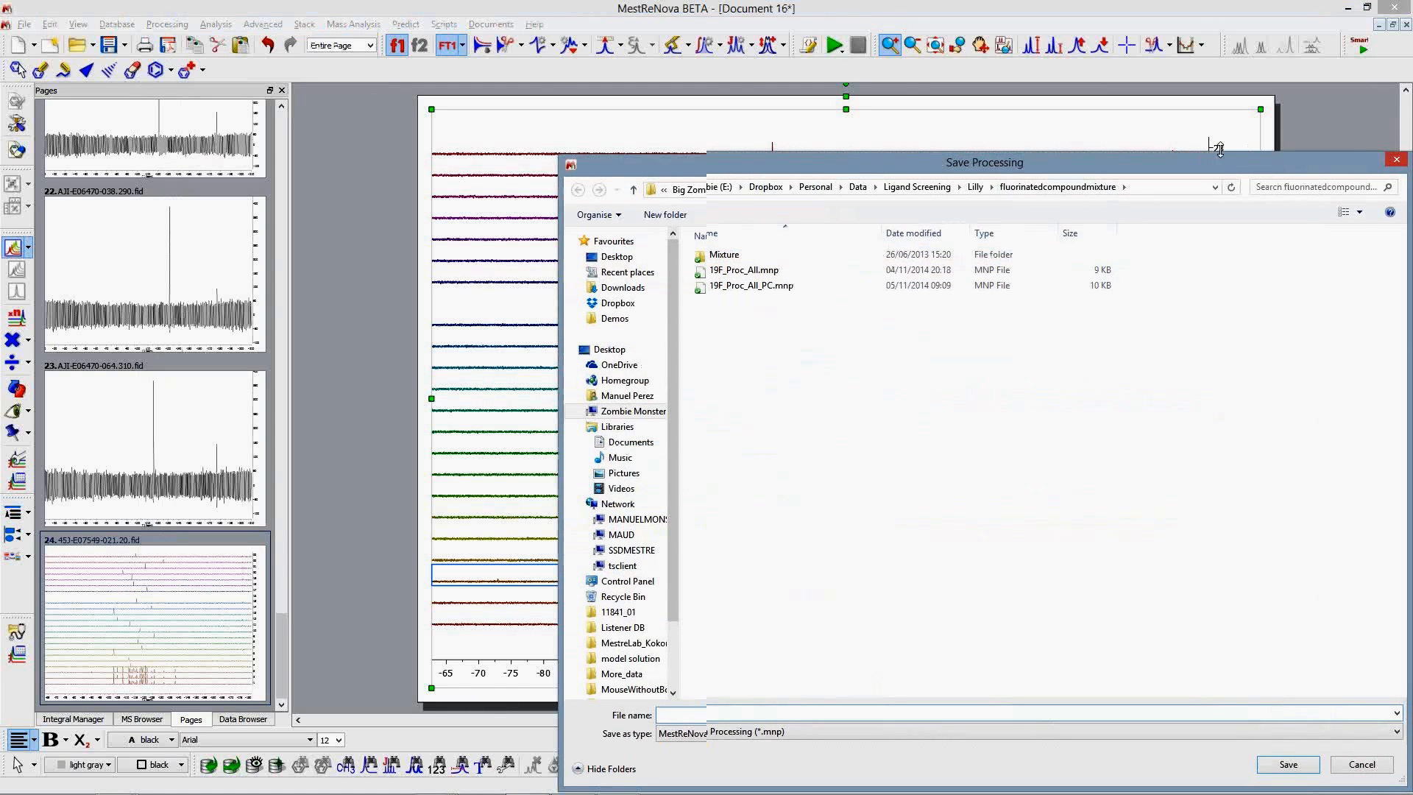
left_click_drag(1153, 166, 1060, 116)
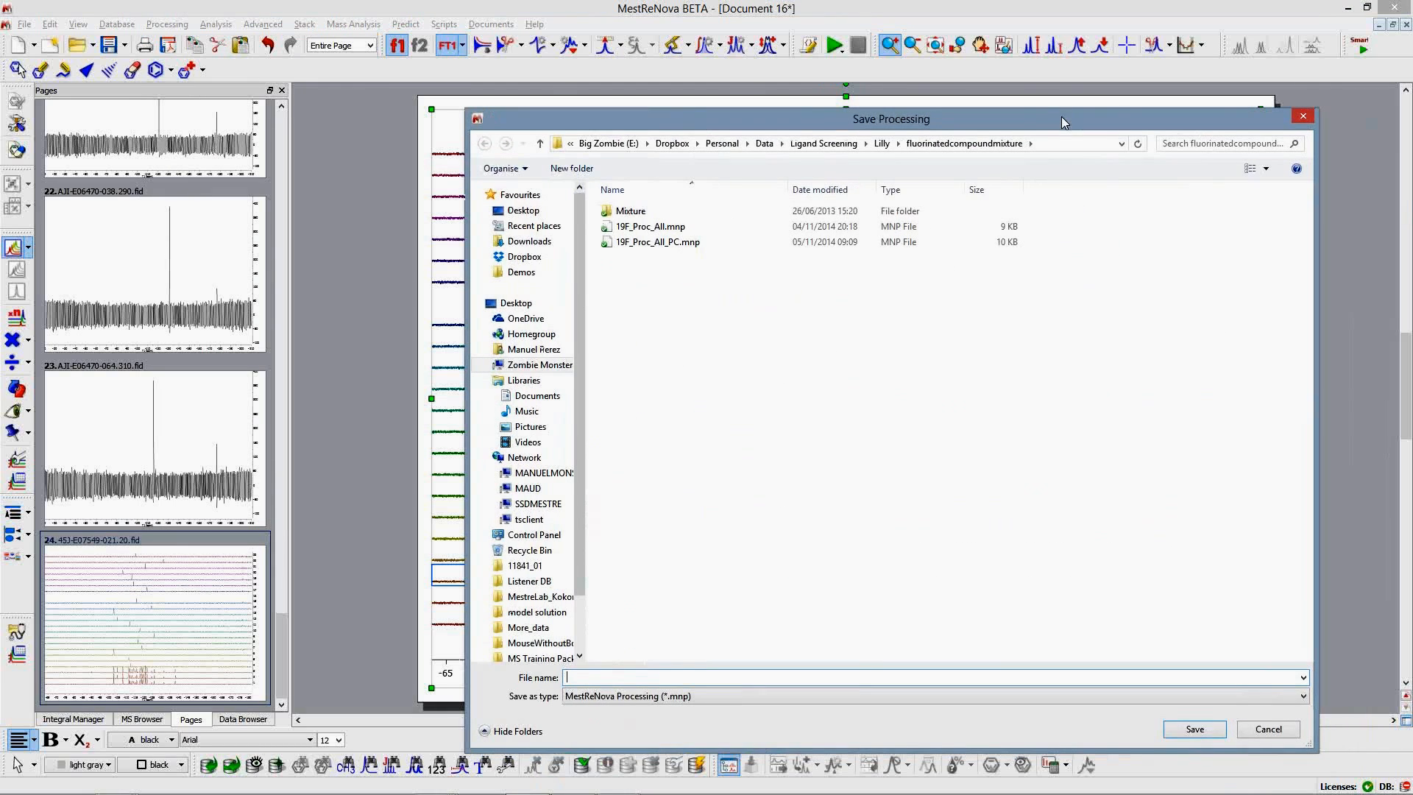
left_click(1311, 120)
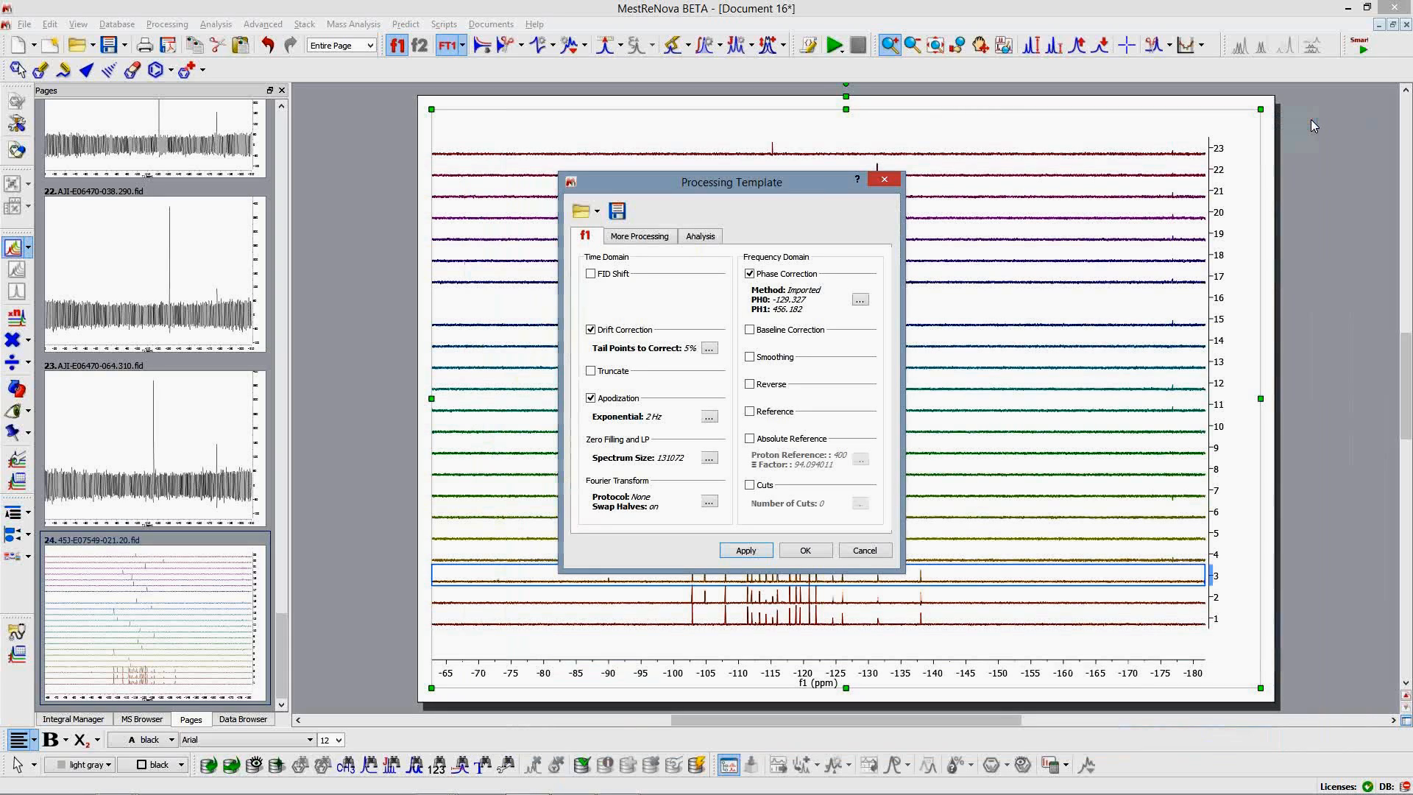
left_click(860, 554)
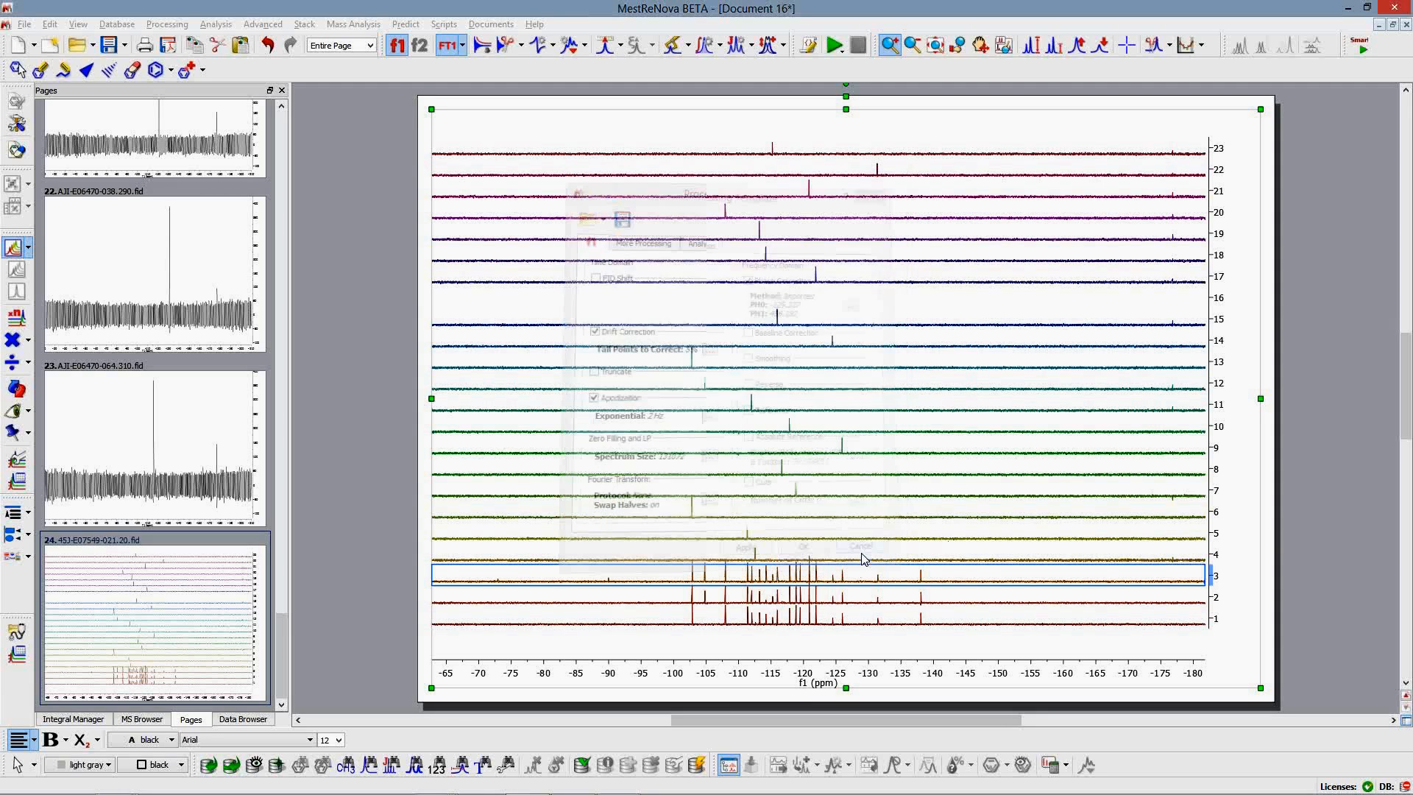
Step: Close the stacked spectra document without saving its changes
left_click(1405, 24)
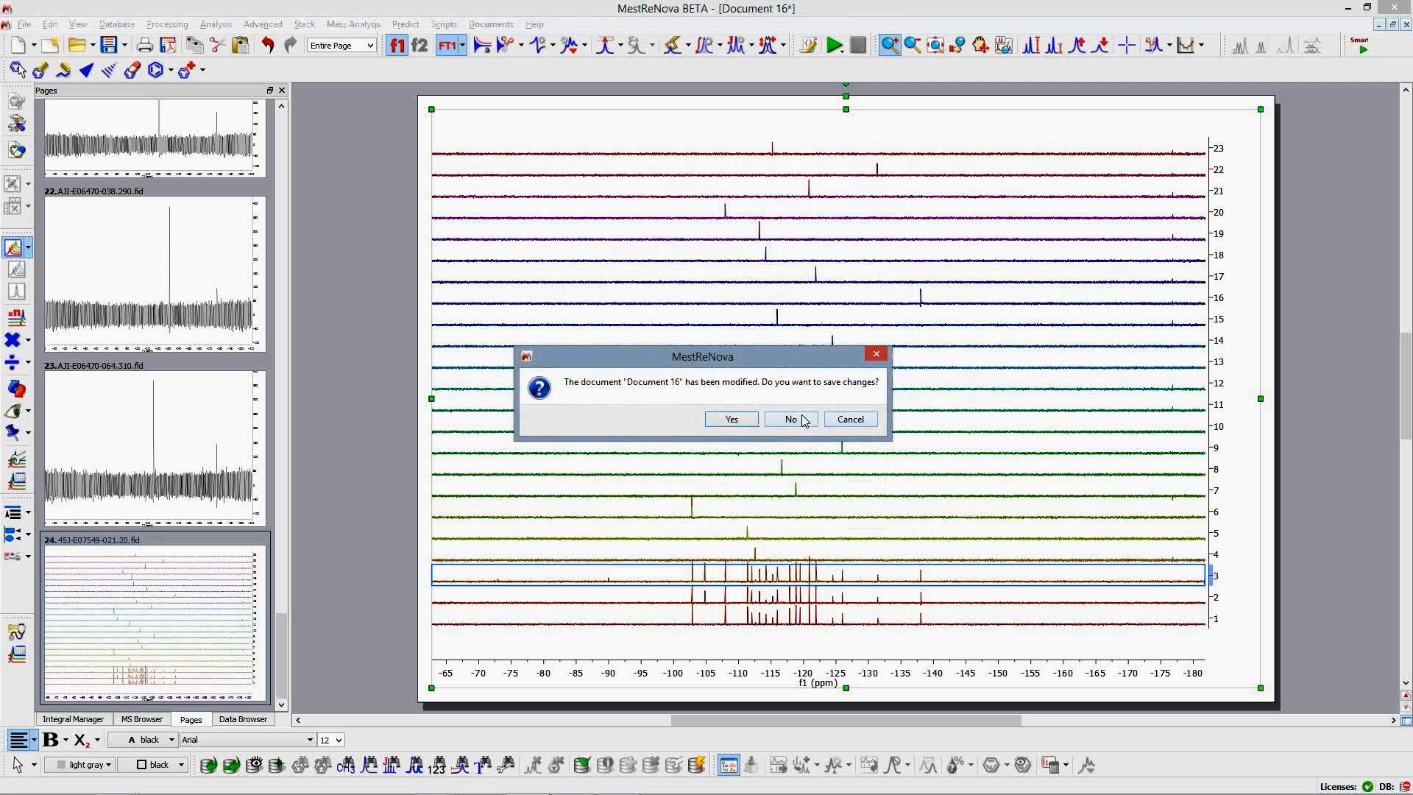
left_click(790, 419)
Step: Open the Mnova Screen 1H setup and select the path in the location for saving results
left_click(251, 24)
mouse_move(204, 25)
mouse_move(251, 24)
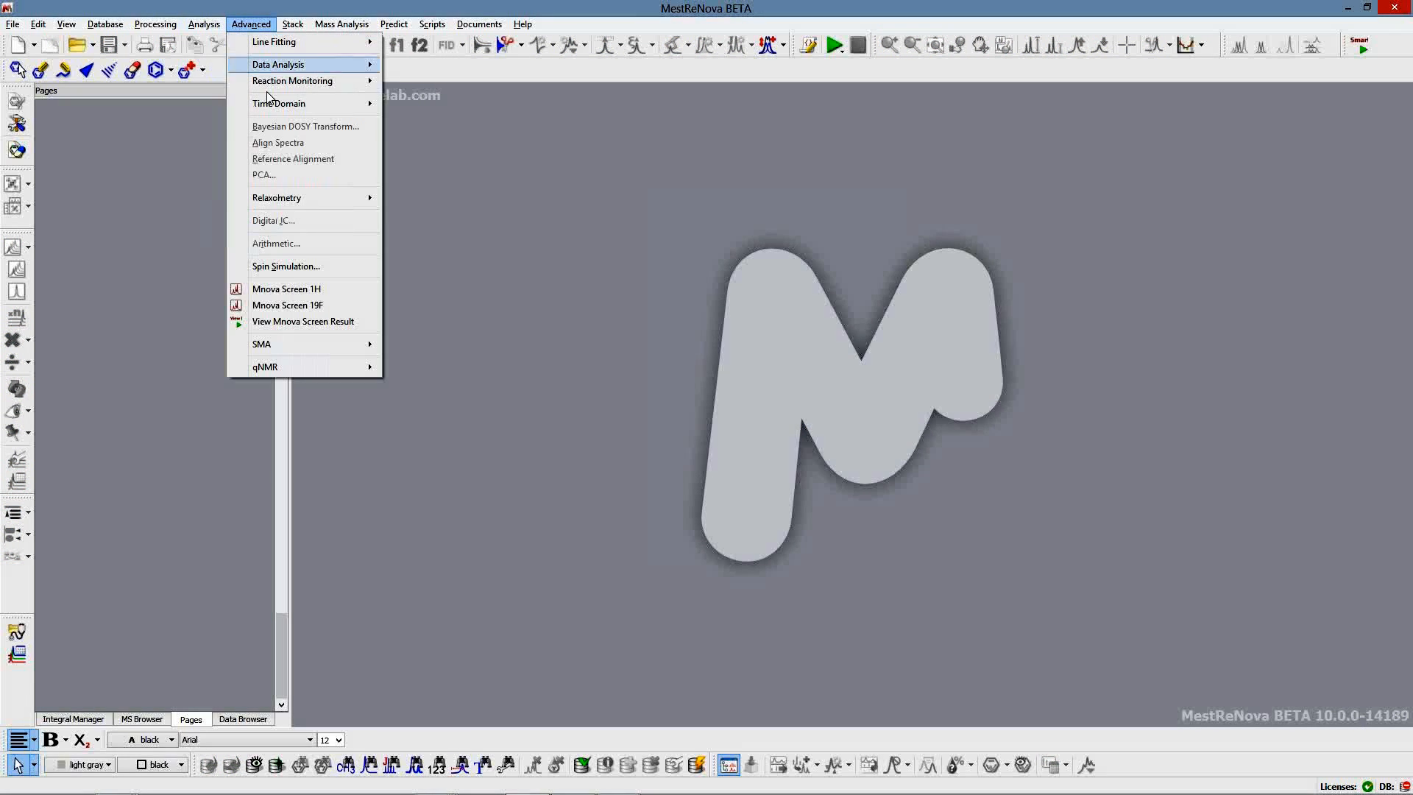
left_click(350, 298)
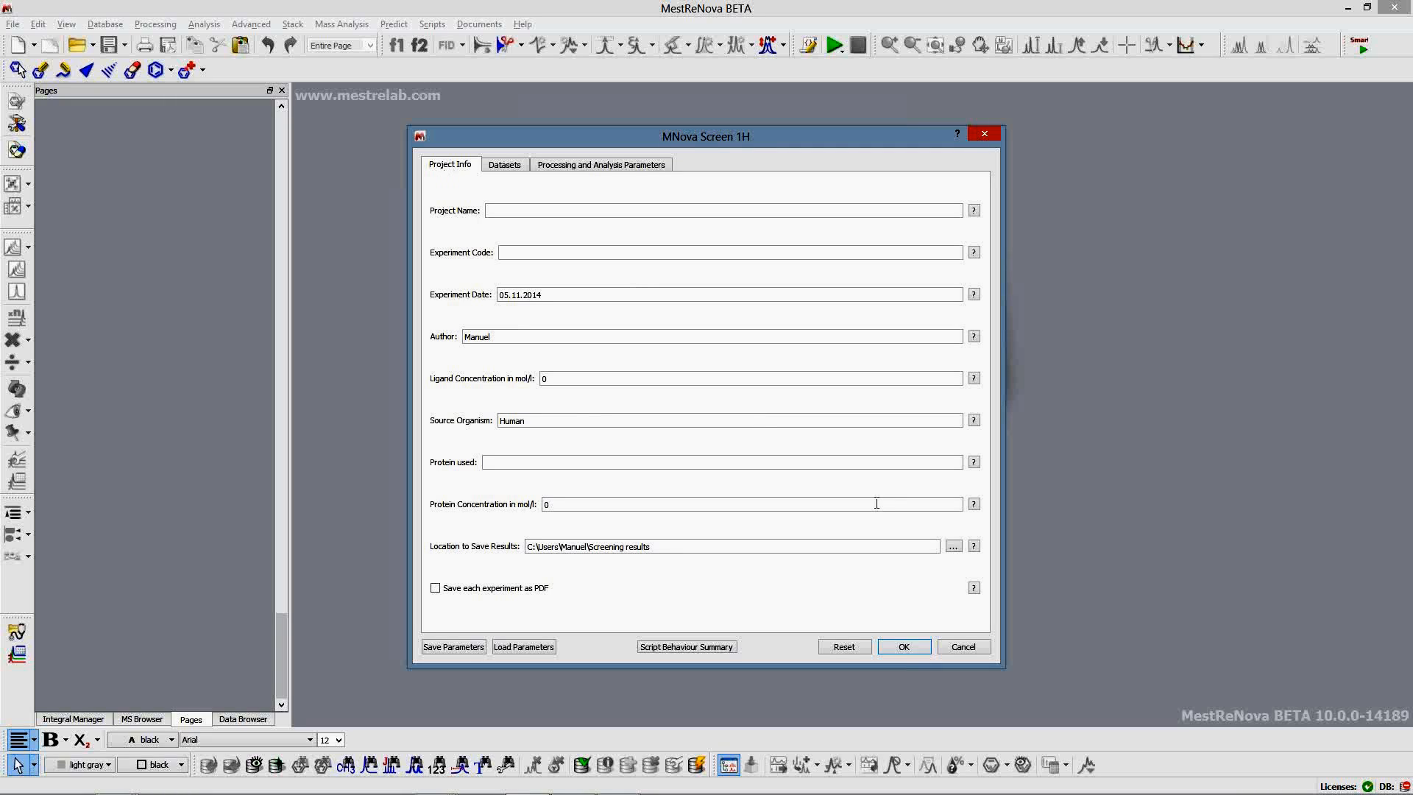
triple_click(677, 543)
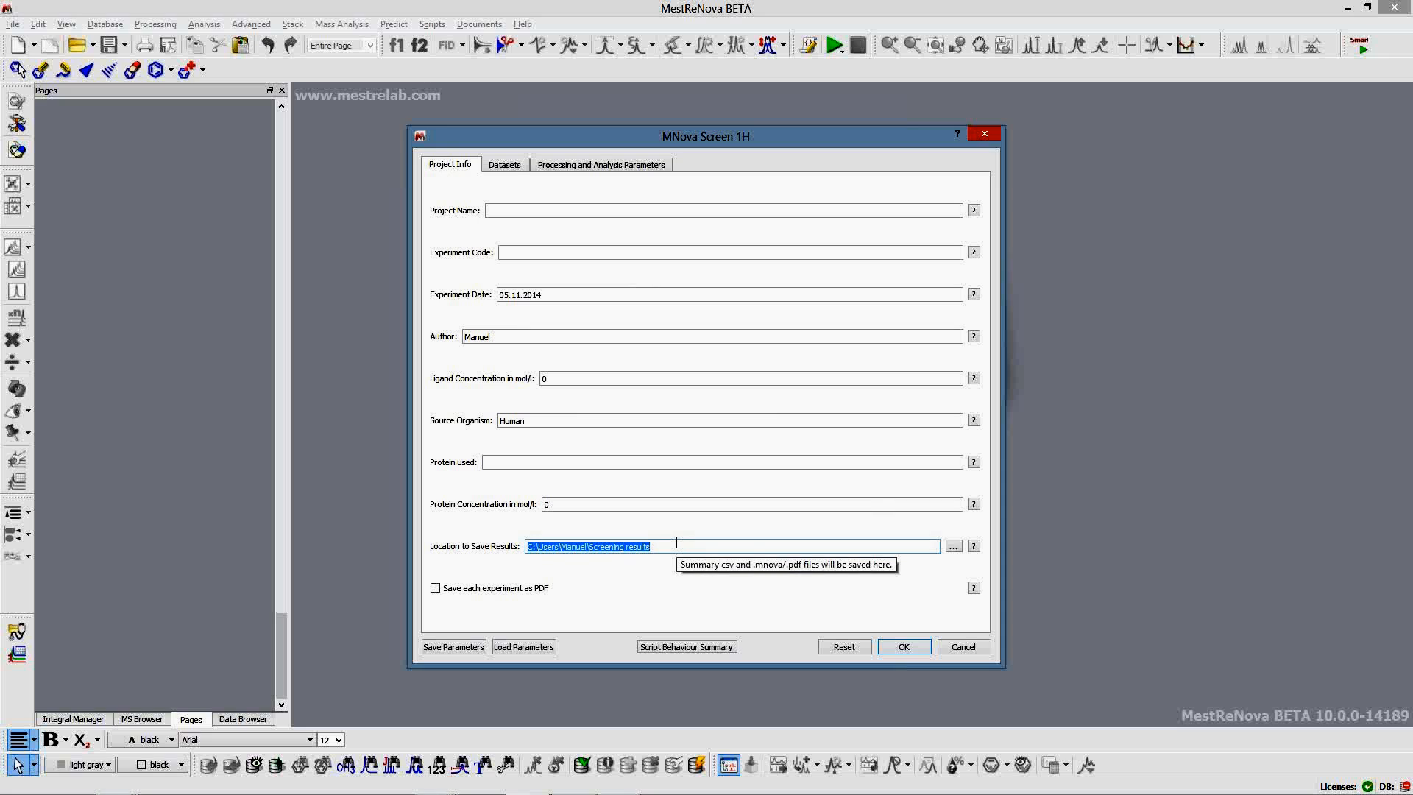
Step: Review the ligand concentration entry, the dataset settings and the choice of title parts as references, without changing anything
double_click(572, 379)
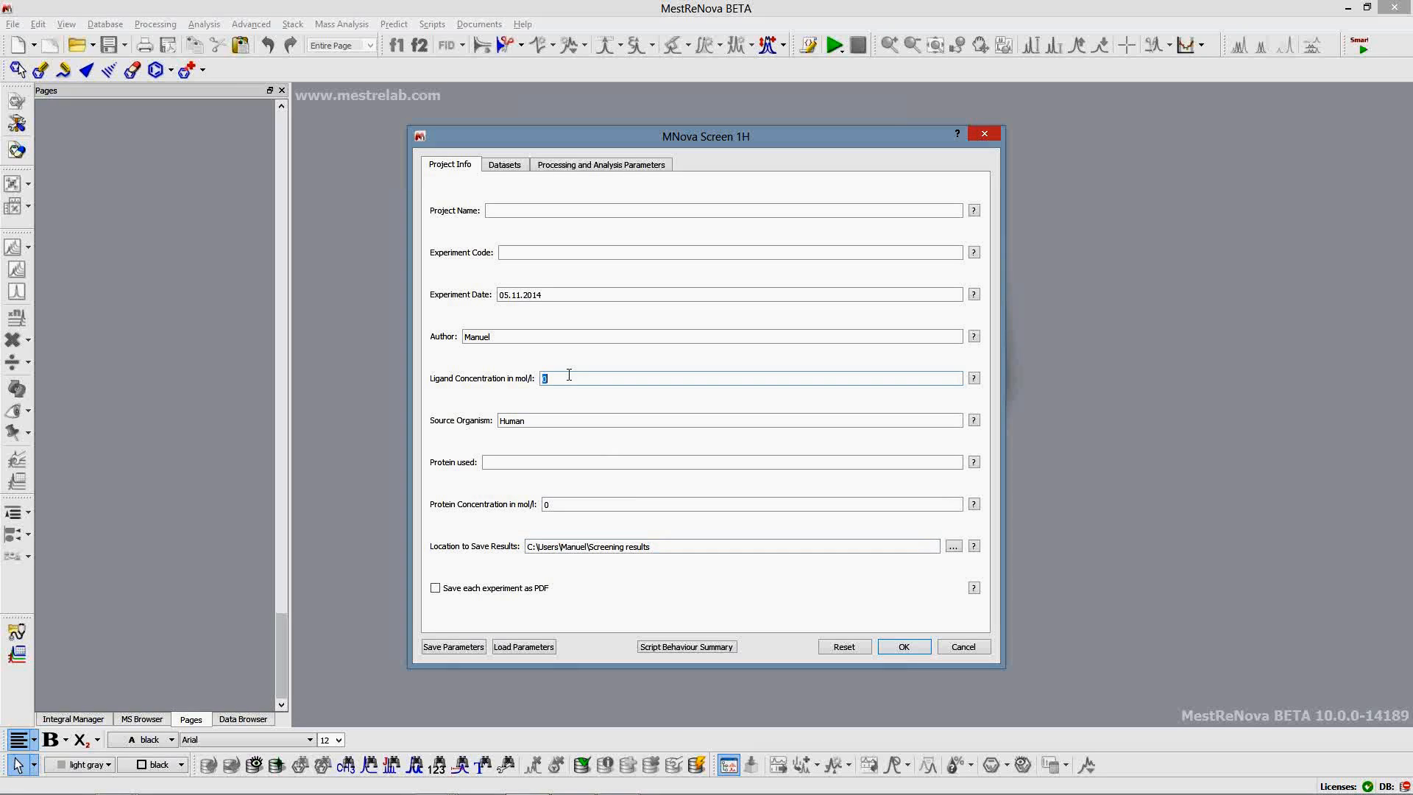
left_click(515, 165)
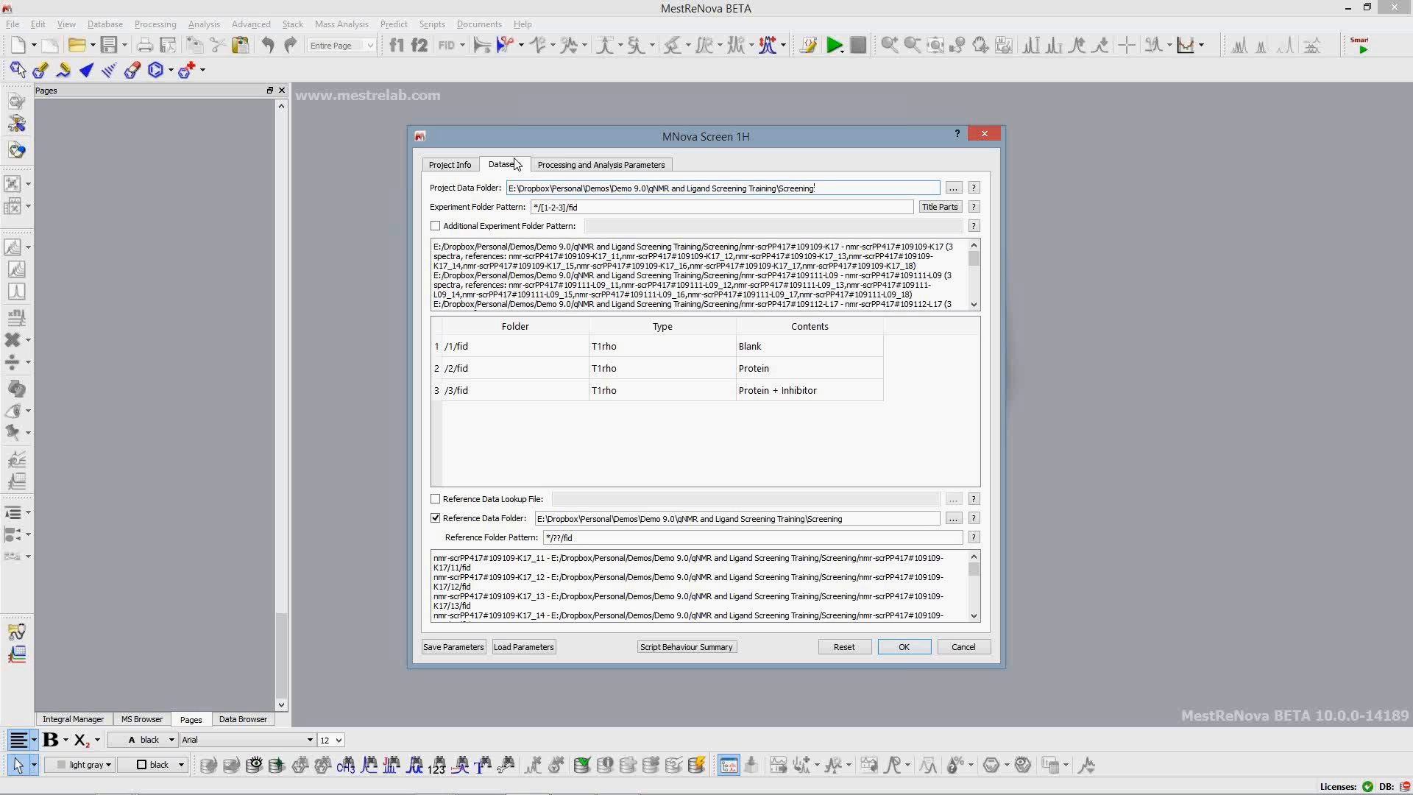
mouse_move(576, 205)
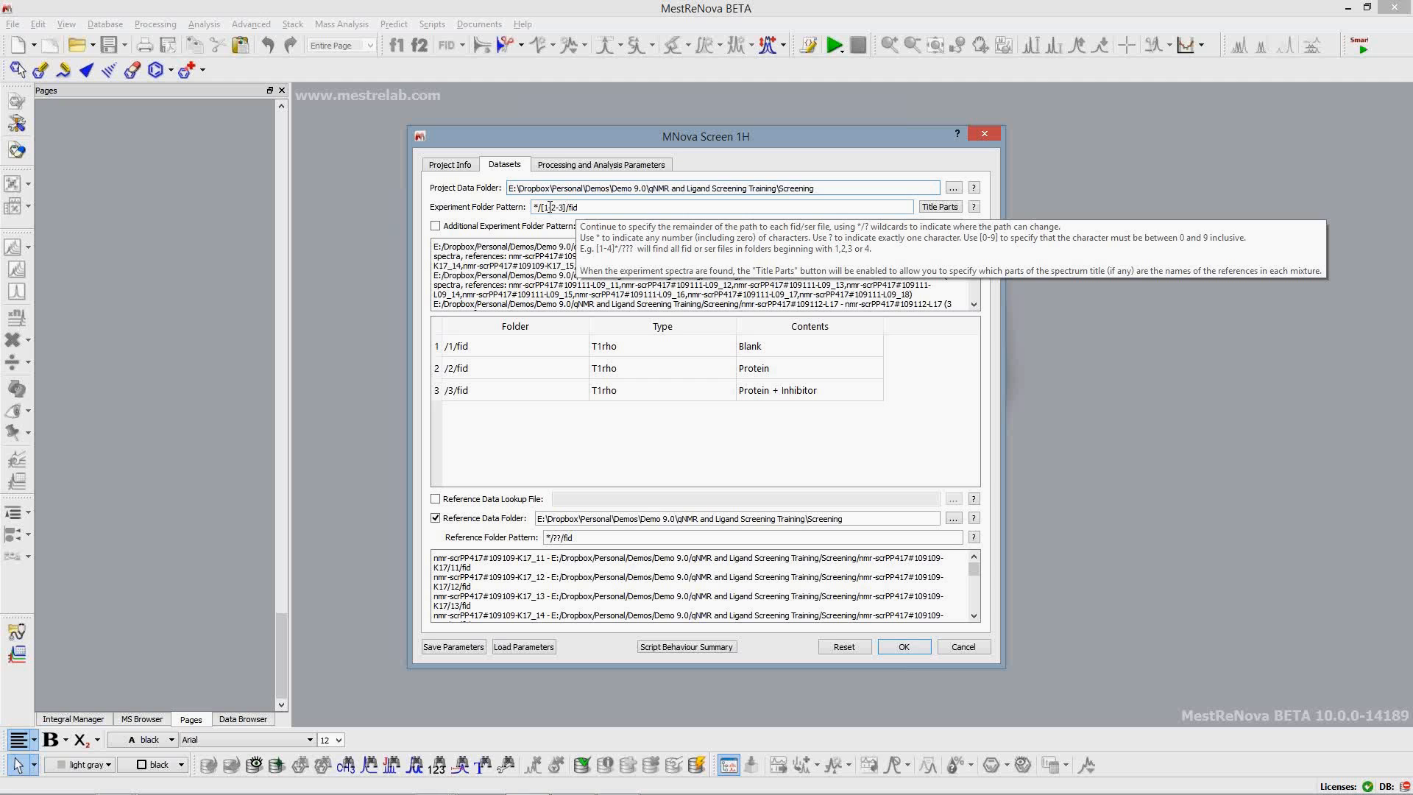
left_click(940, 207)
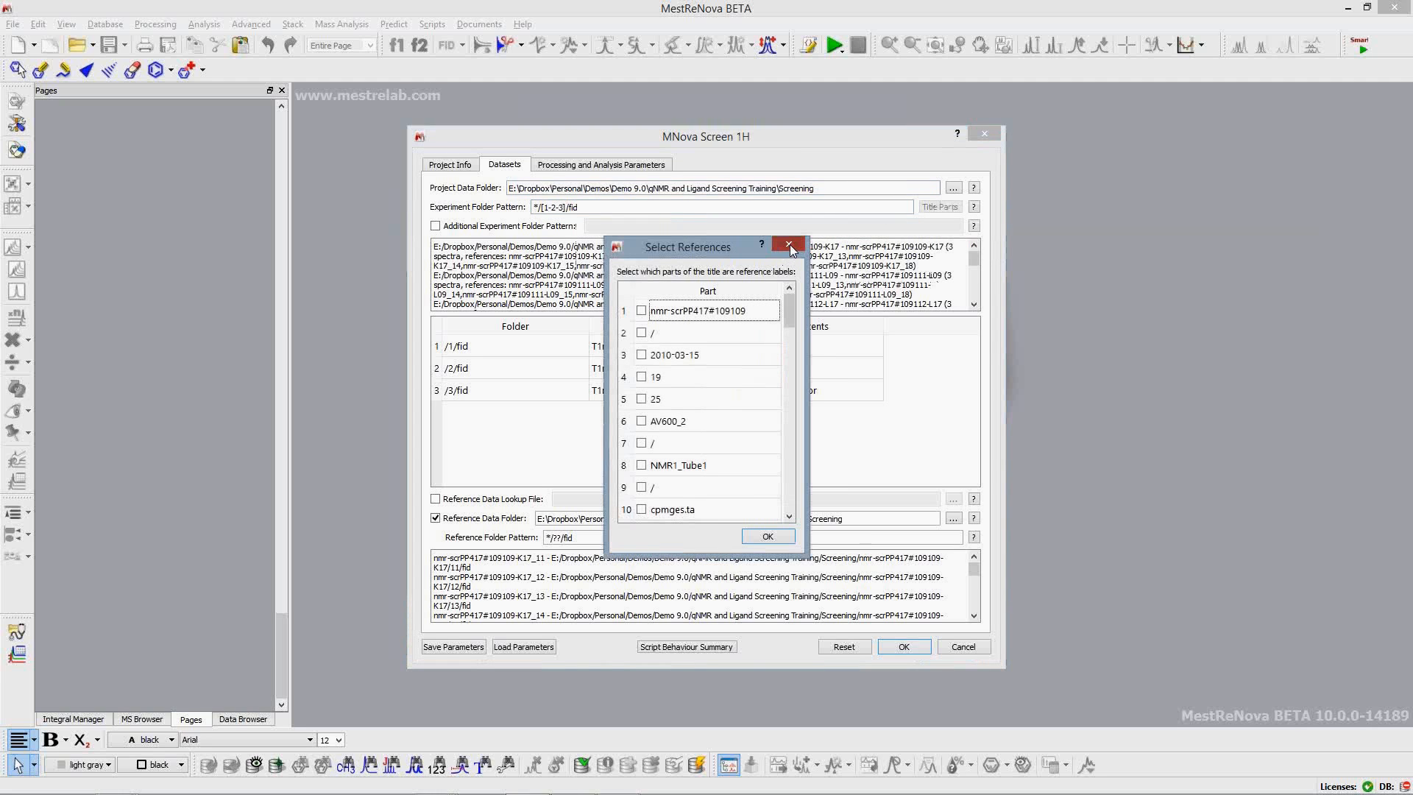
left_click(789, 246)
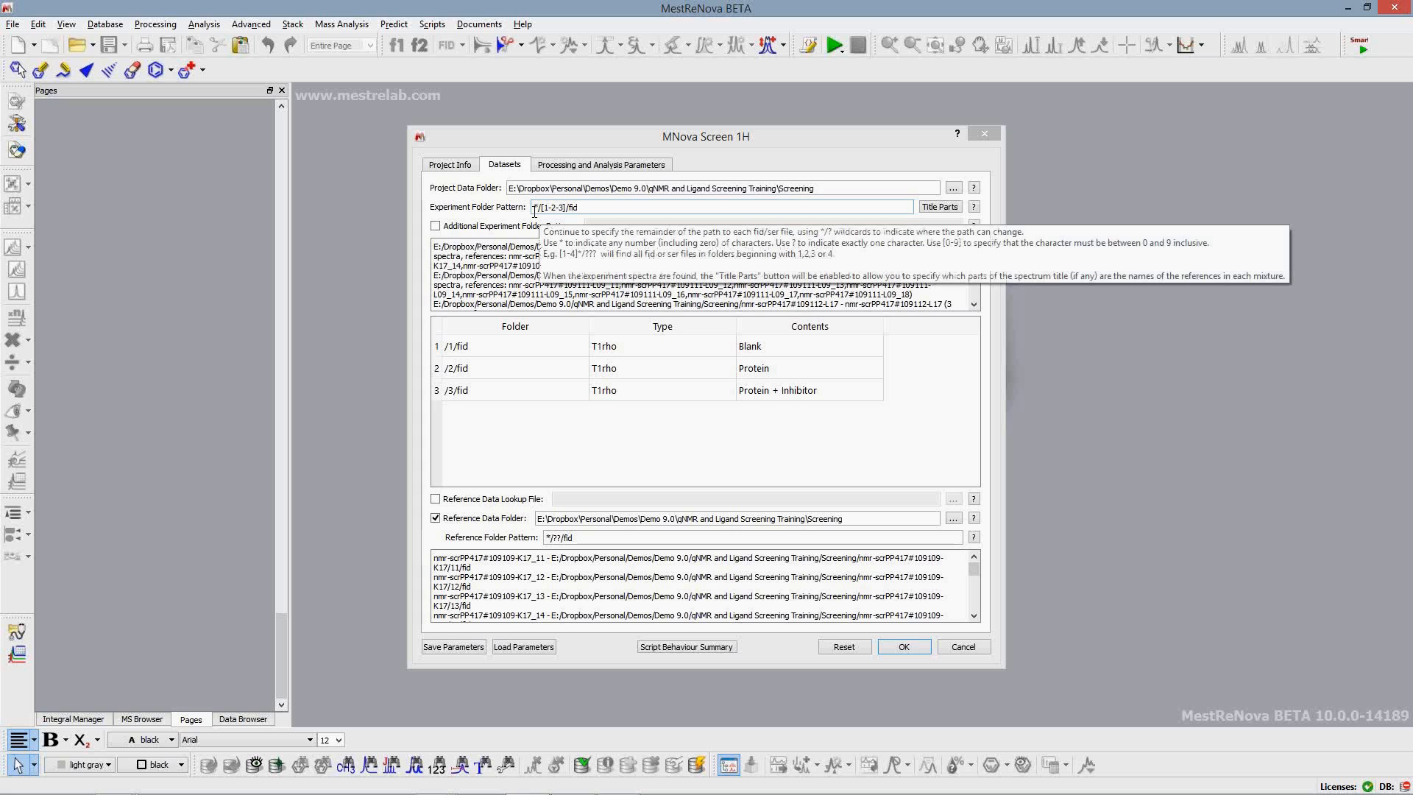
Step: Examine how the experiment folder pattern */[1-2-3]/fid continues the project data folder path
left_click_drag(532, 207, 539, 207)
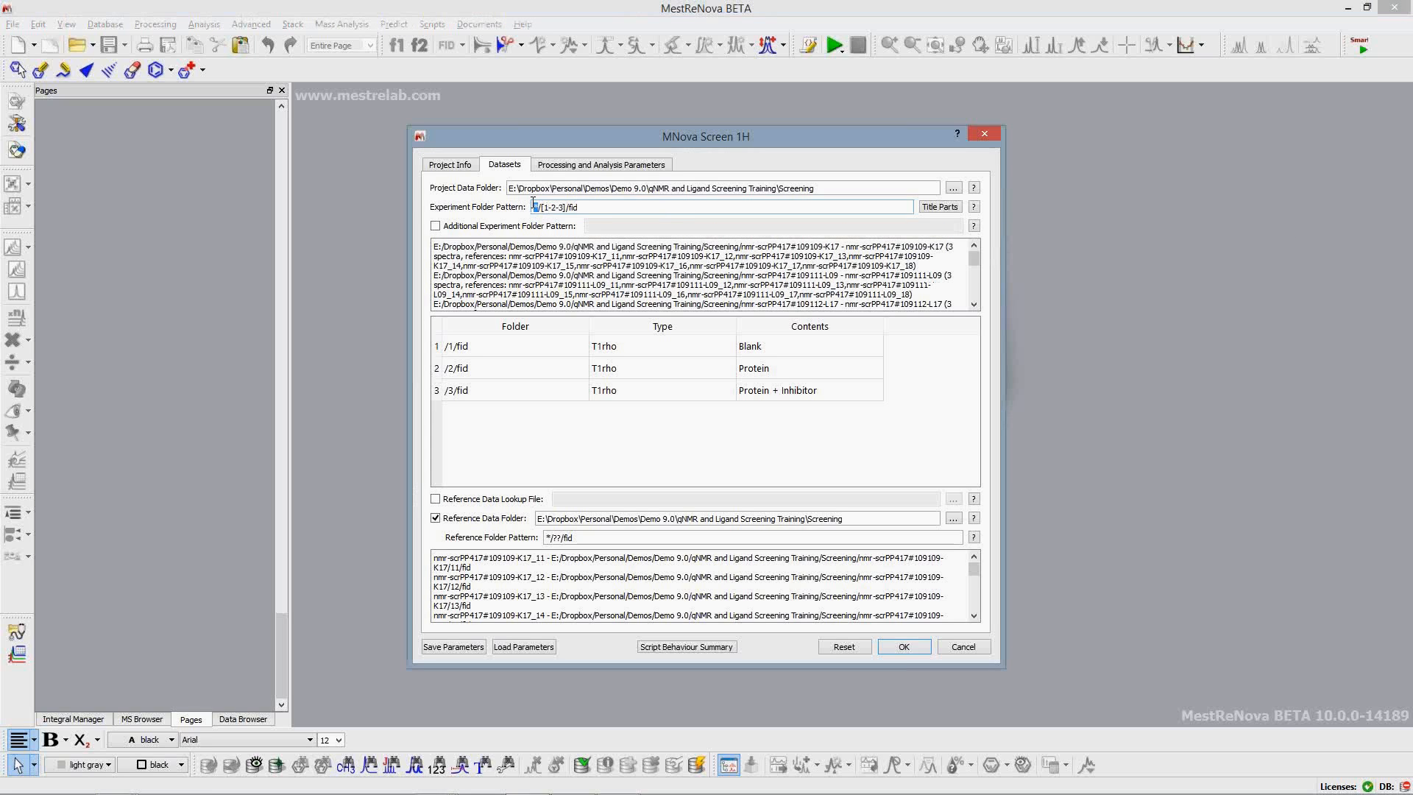
left_click_drag(584, 189, 826, 205)
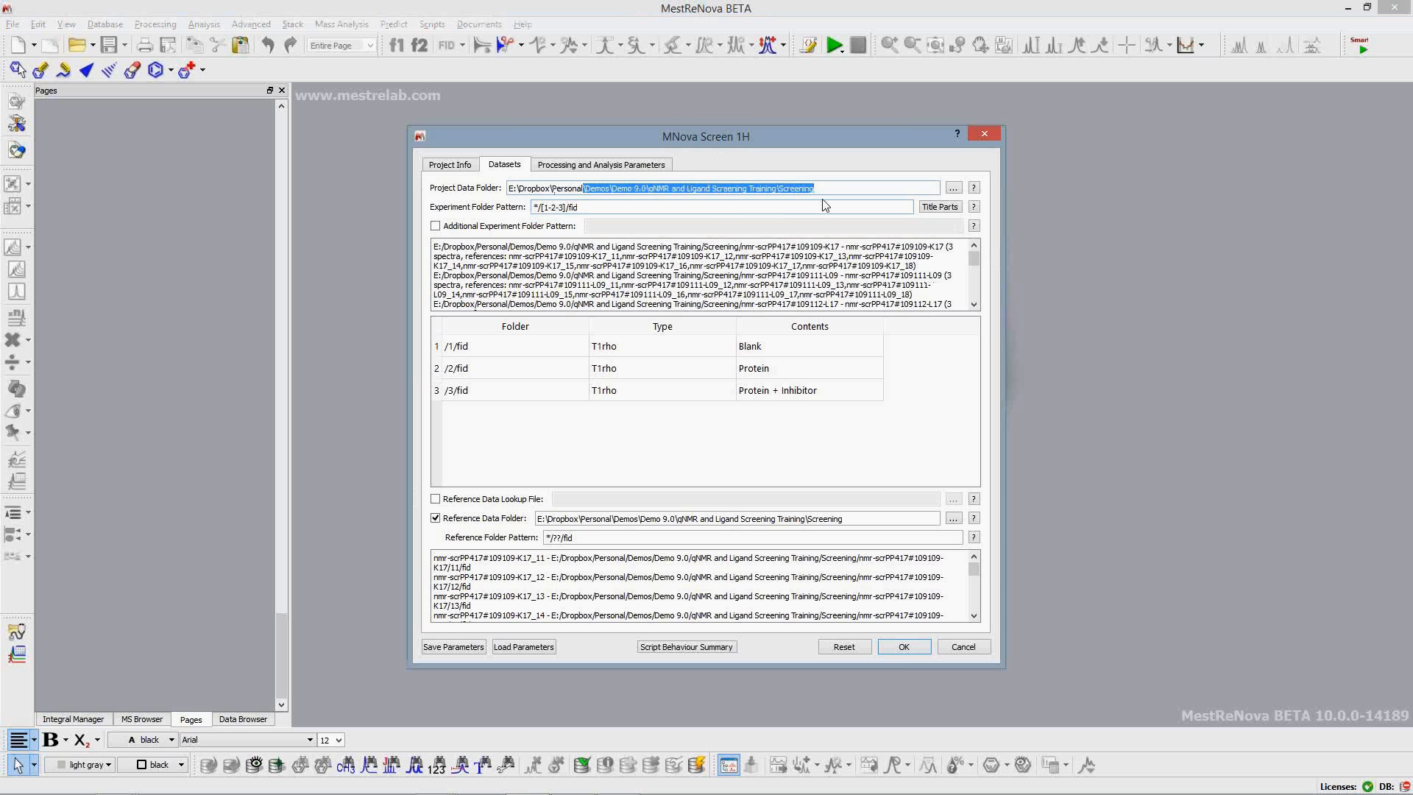
left_click(535, 211)
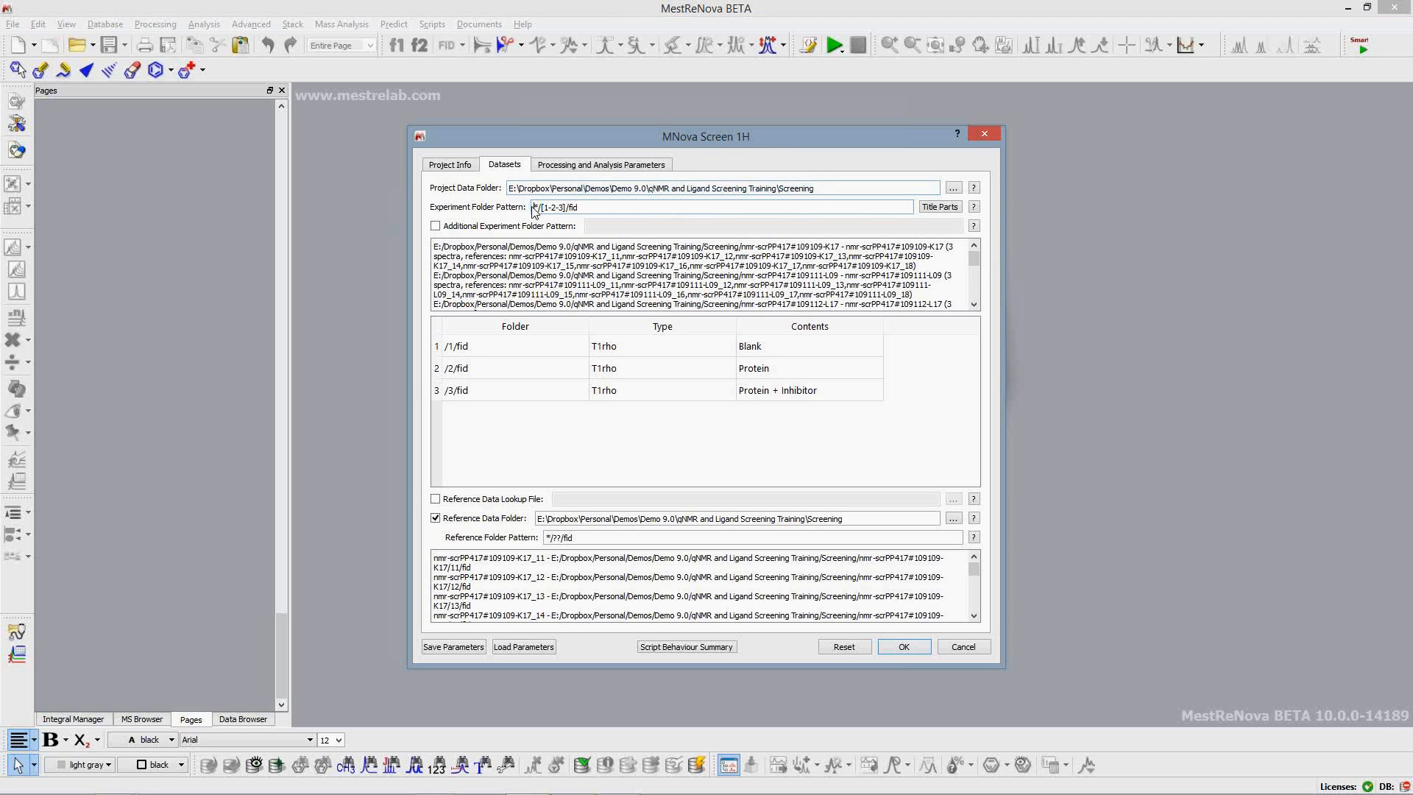
left_click_drag(532, 208, 541, 213)
left_click_drag(543, 209, 575, 209)
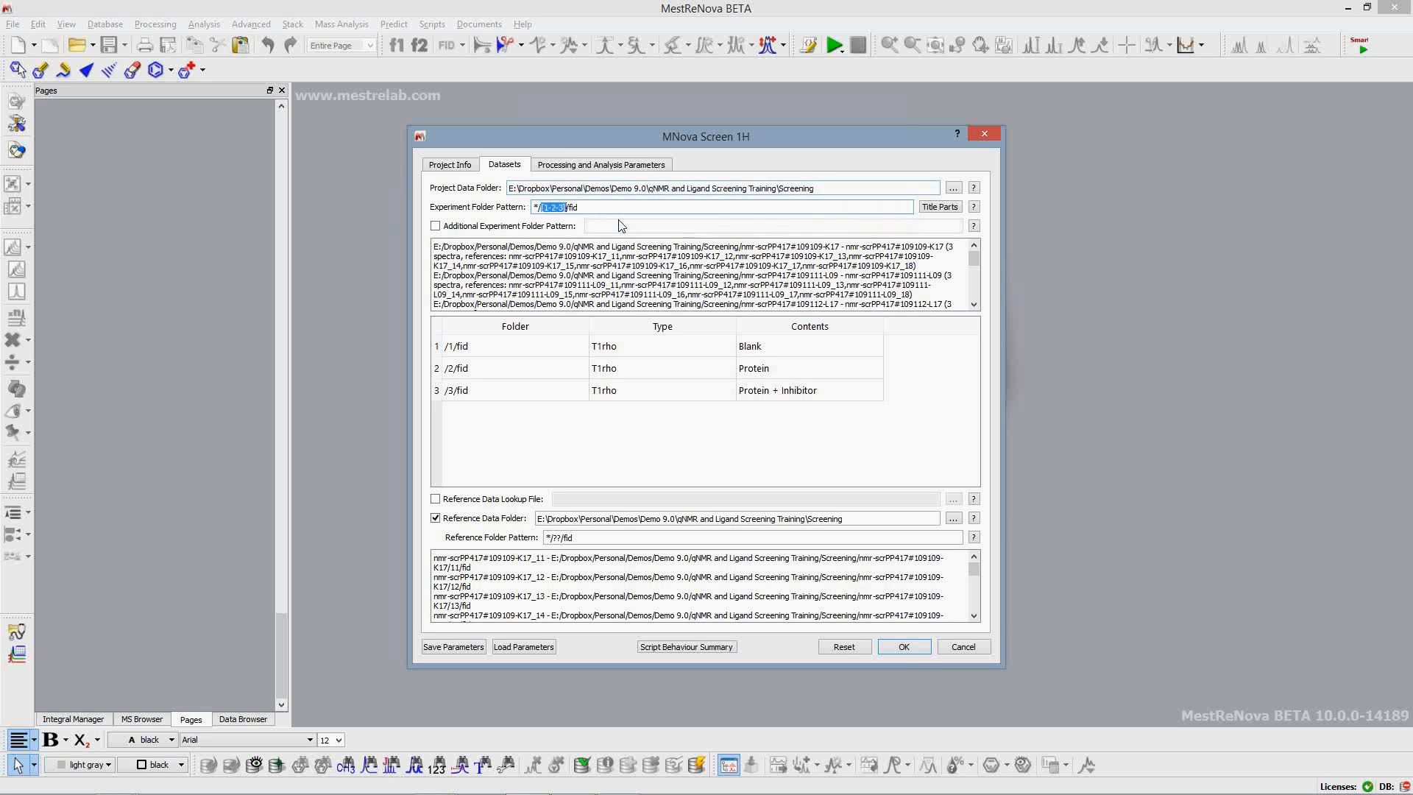
left_click(581, 208)
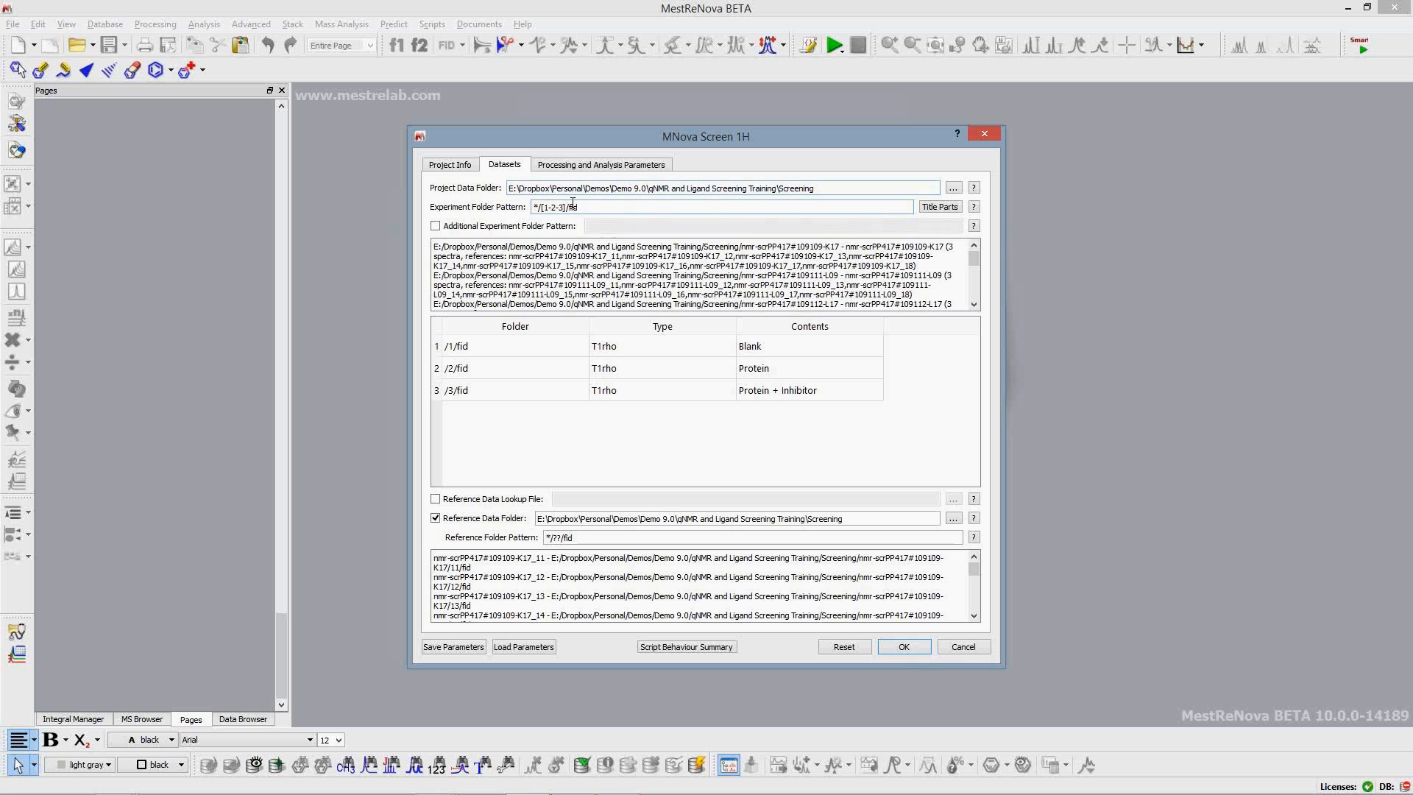
mouse_move(573, 204)
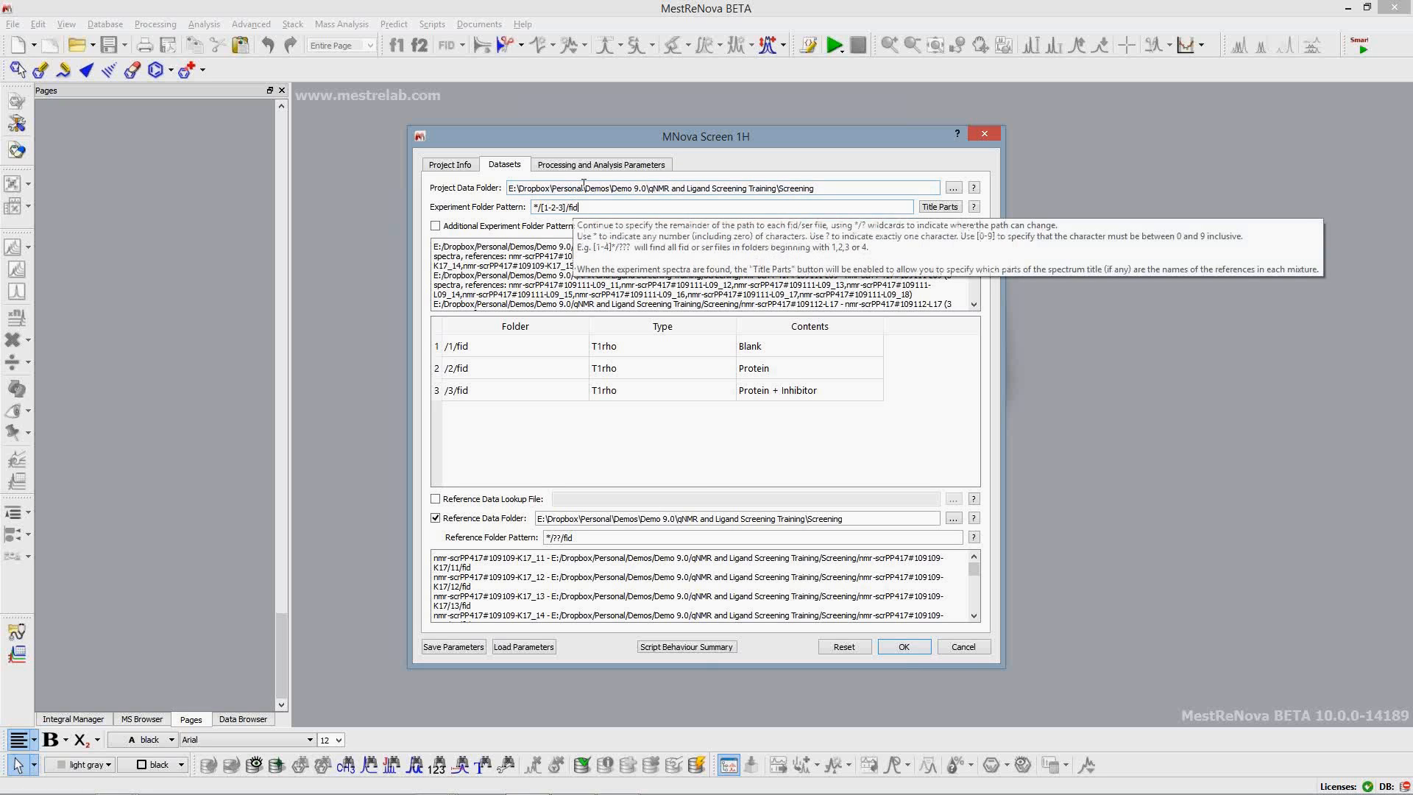
Step: Compare the reference folder pattern */??/fid with the numbered part of the experiment folder pattern
left_click_drag(577, 136, 554, 59)
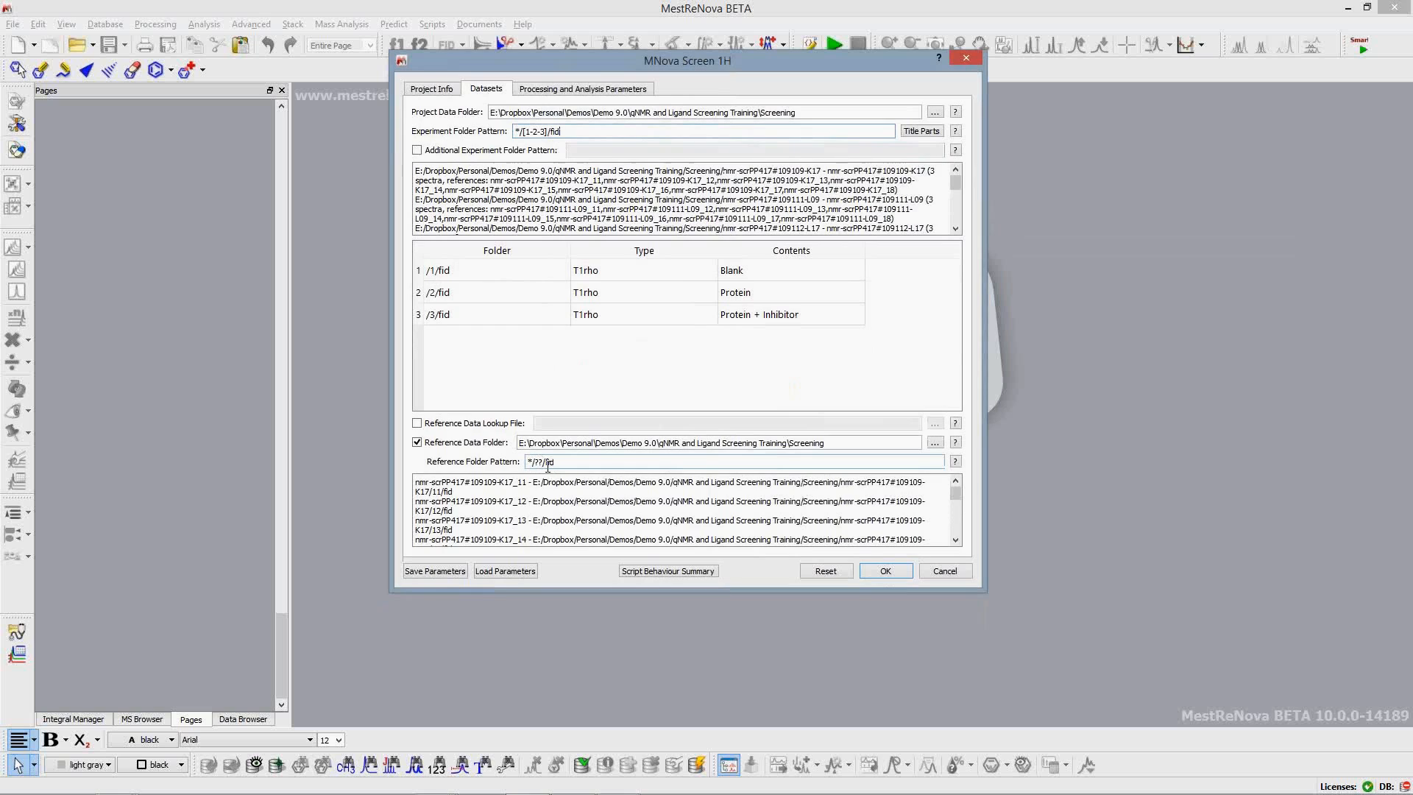
left_click_drag(829, 443, 544, 464)
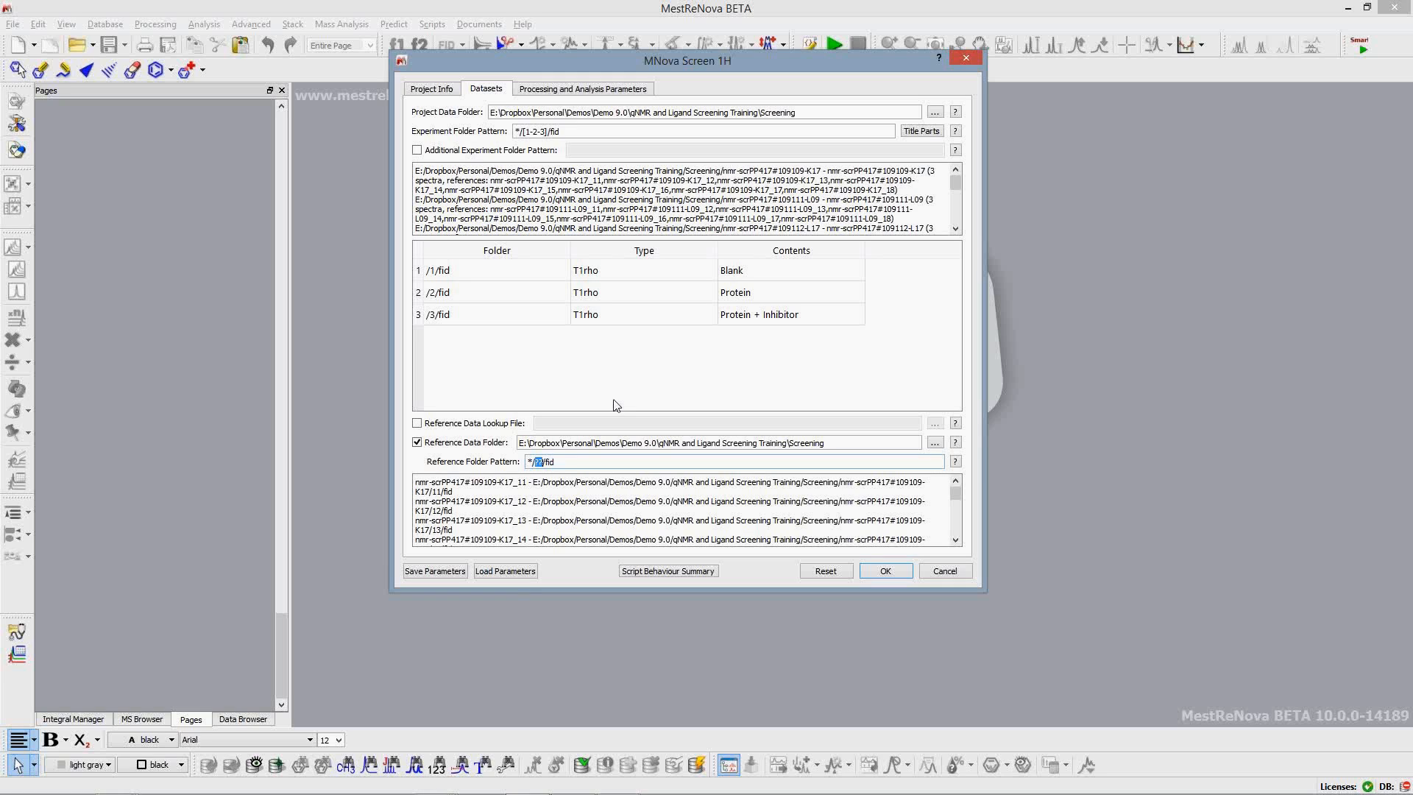
left_click_drag(546, 136, 526, 136)
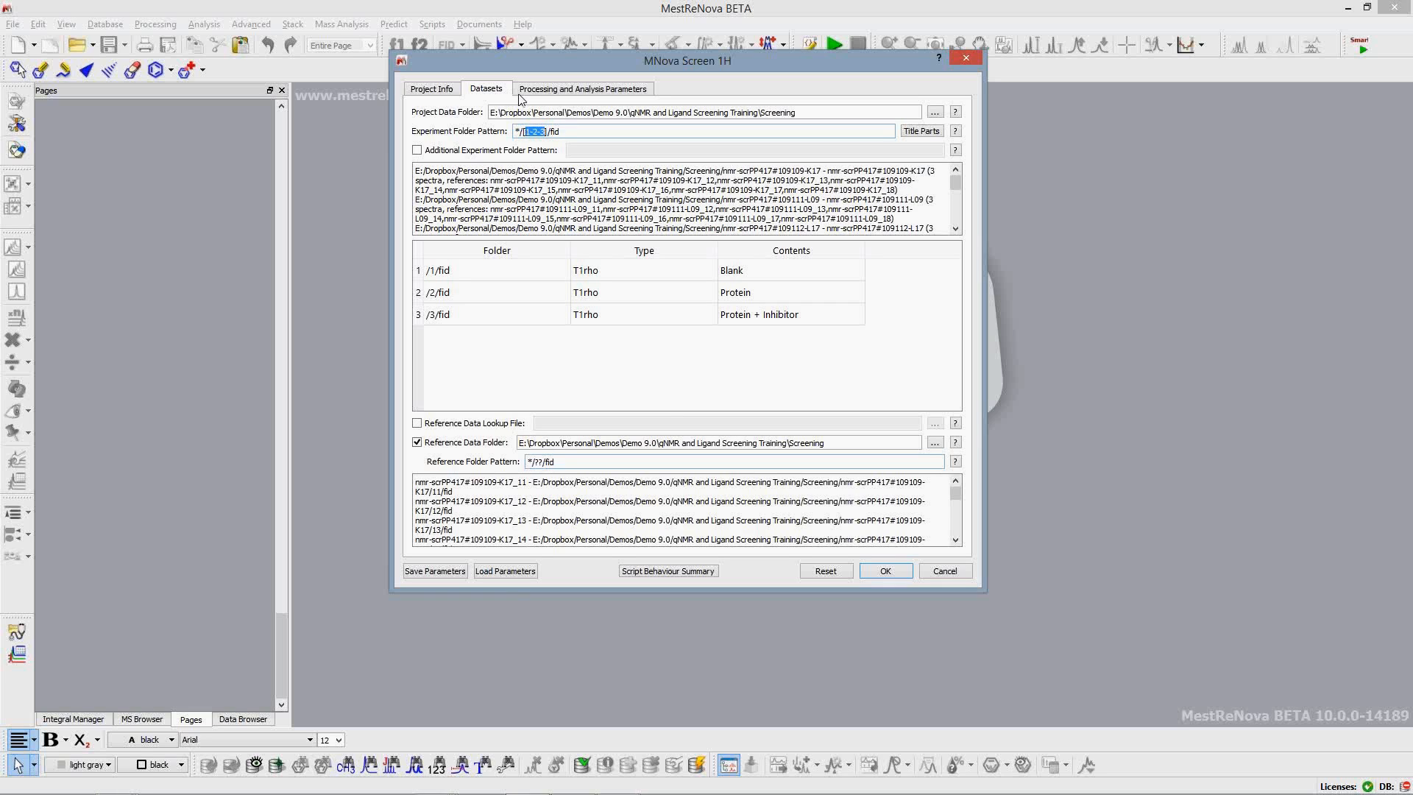
left_click(557, 461)
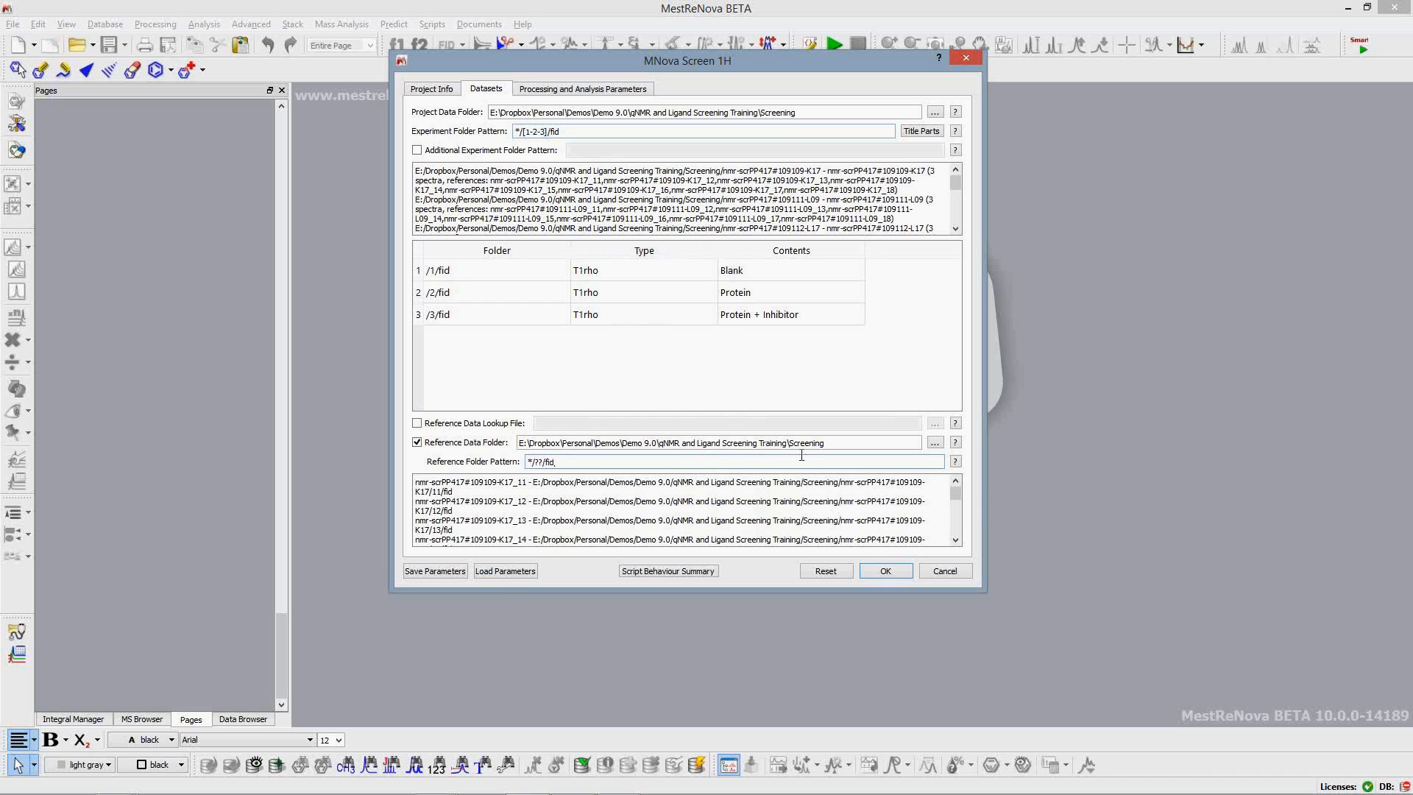
Step: Compare the project and reference data folder paths and inspect the first experiment entry with its reference spectra
left_click(809, 115)
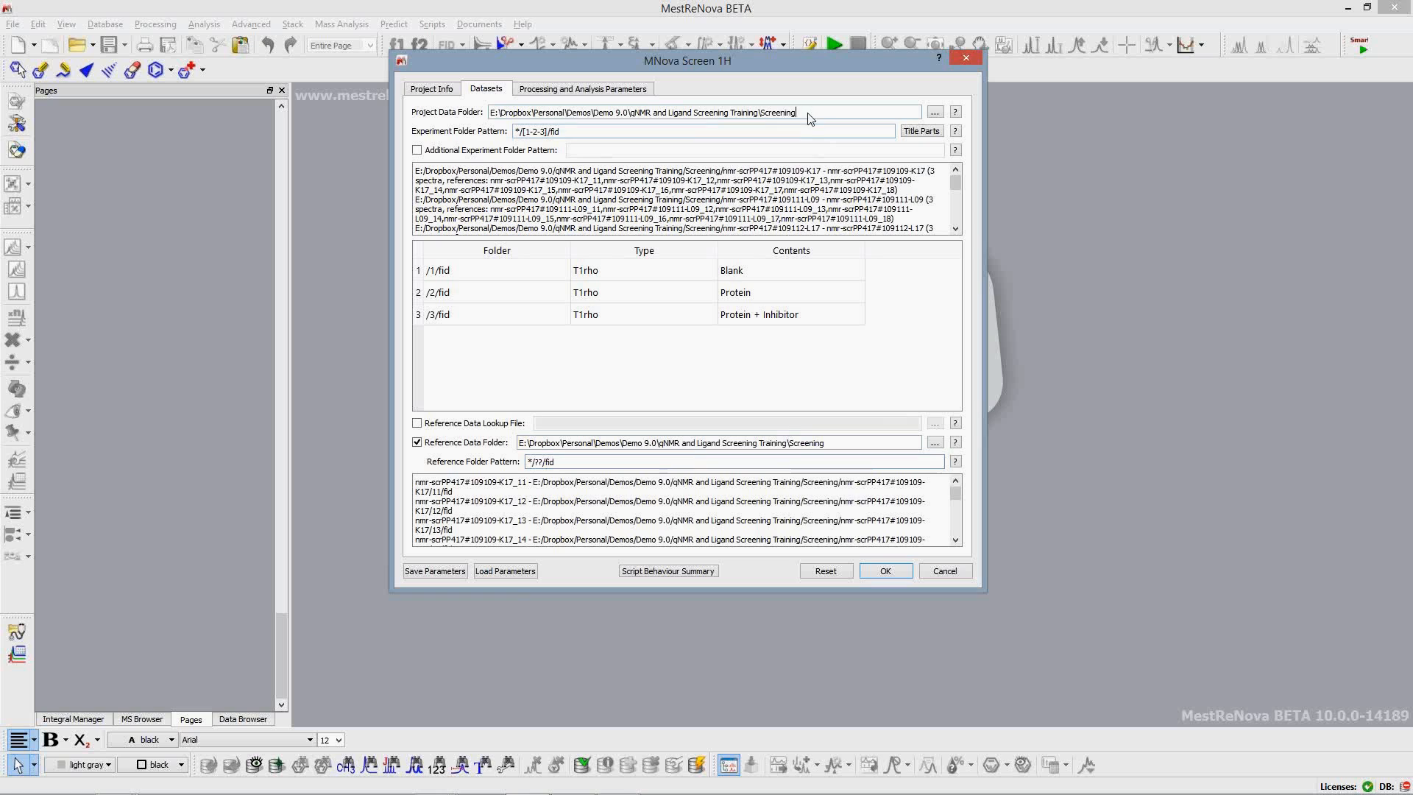
left_click_drag(809, 114, 487, 114)
left_click(848, 441)
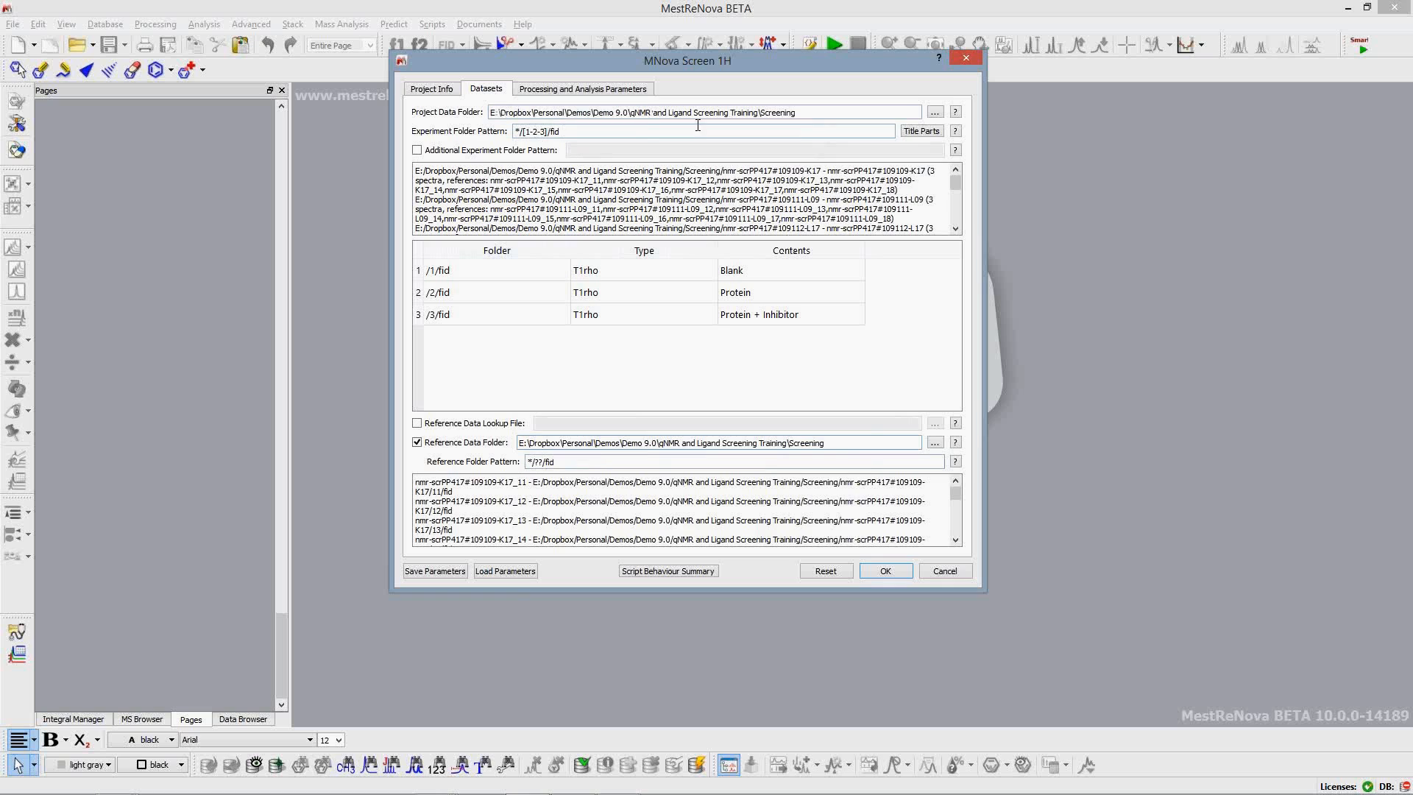
double_click(759, 113)
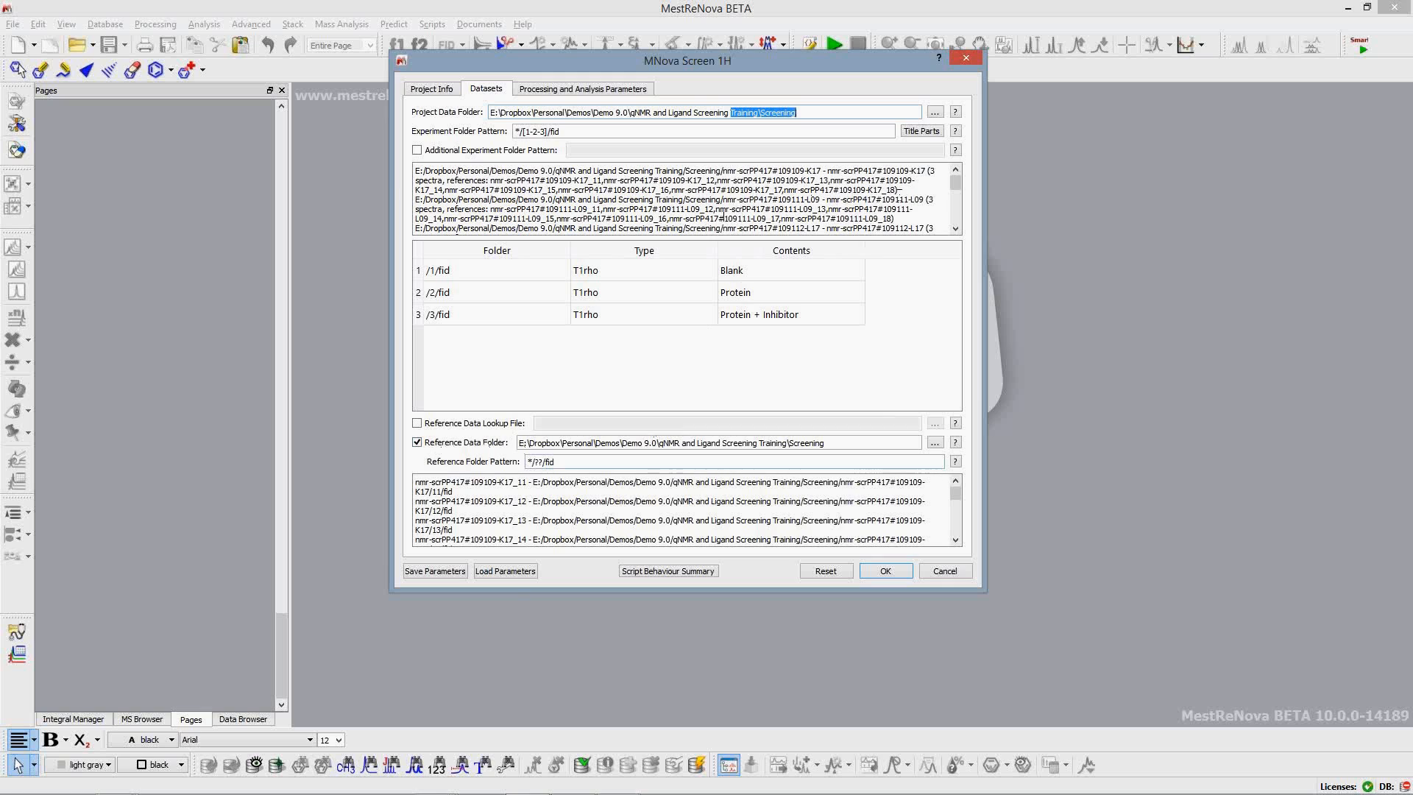
left_click_drag(931, 173, 897, 189)
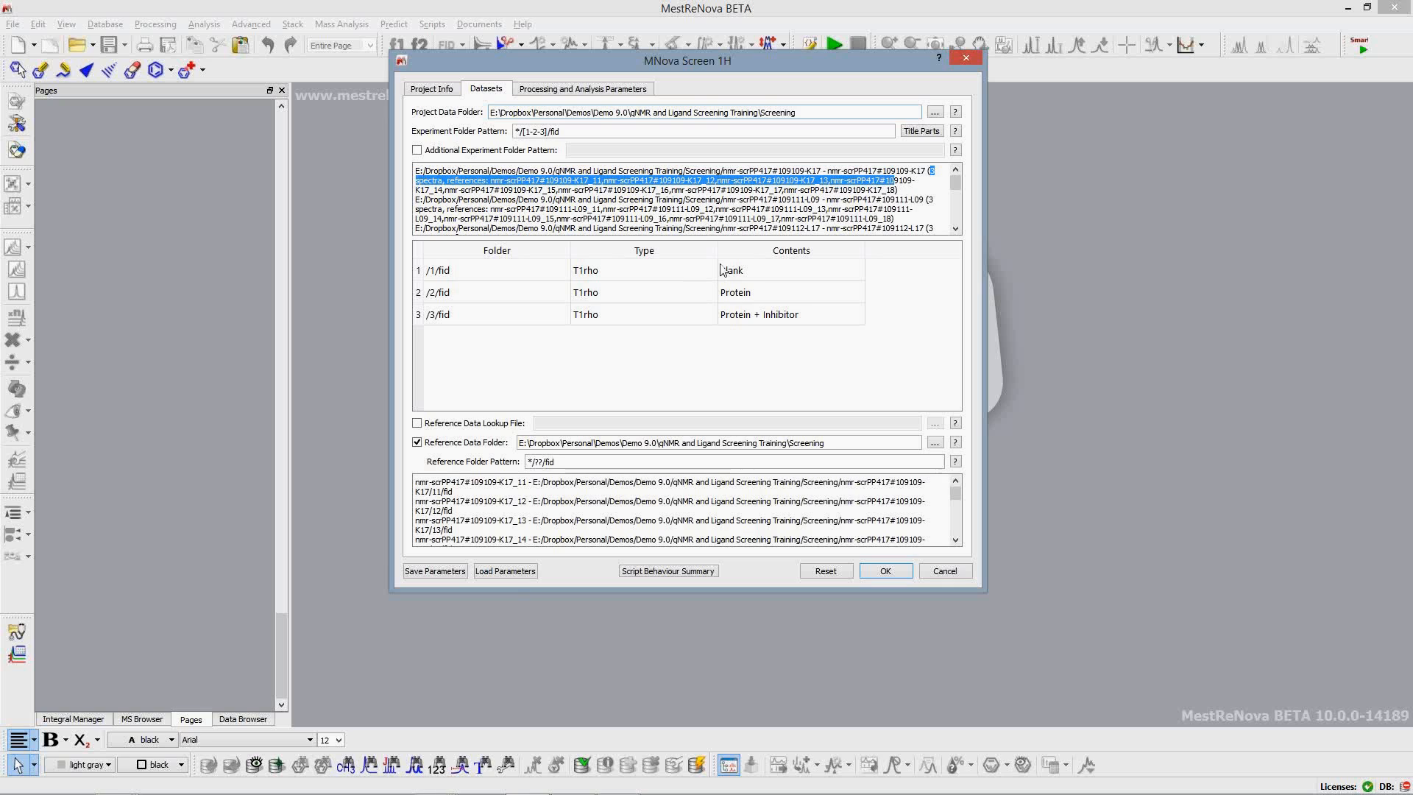
Step: Try the types Reference and wLogsy for the /1/fid dataset
double_click(617, 271)
type("Reference")
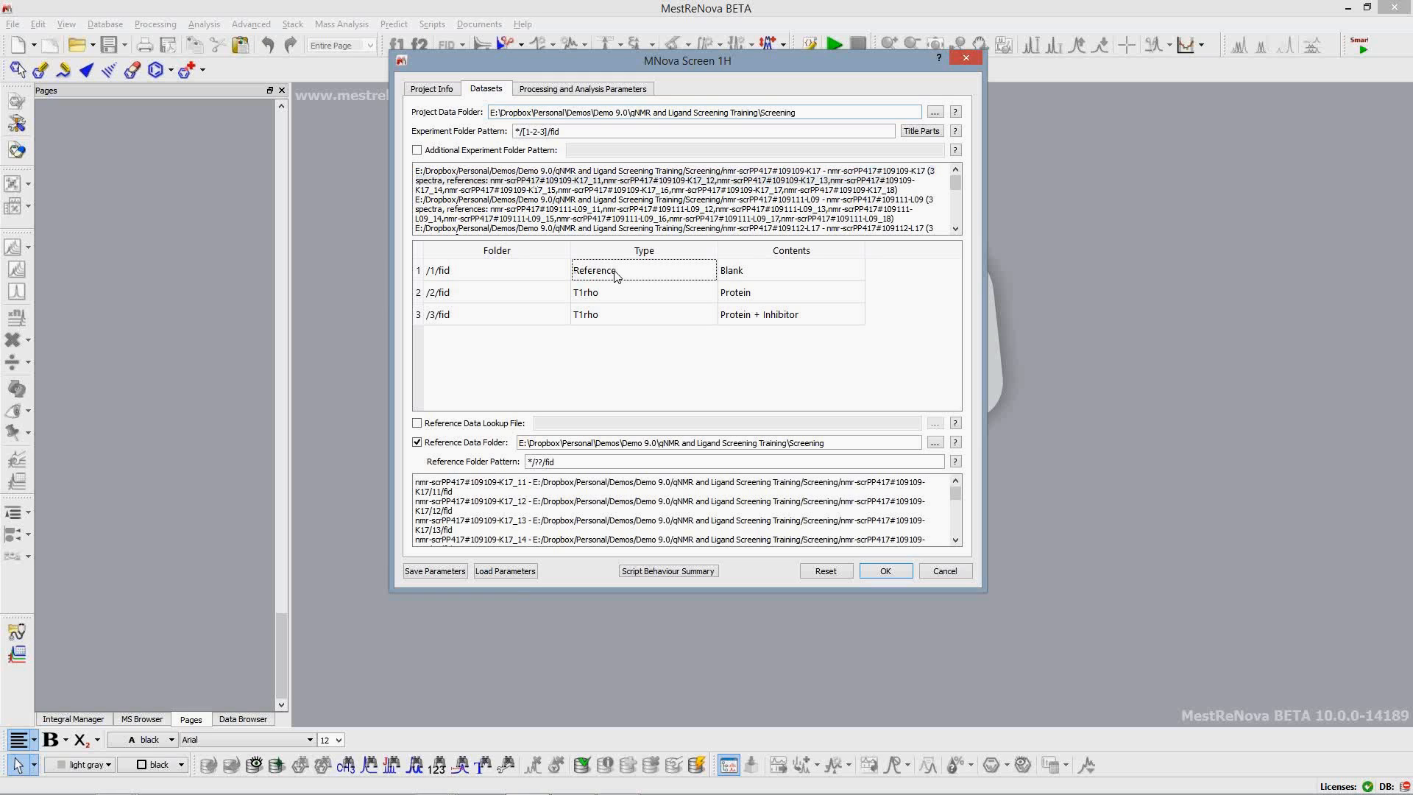
double_click(617, 274)
type("wLogsy")
key("Return")
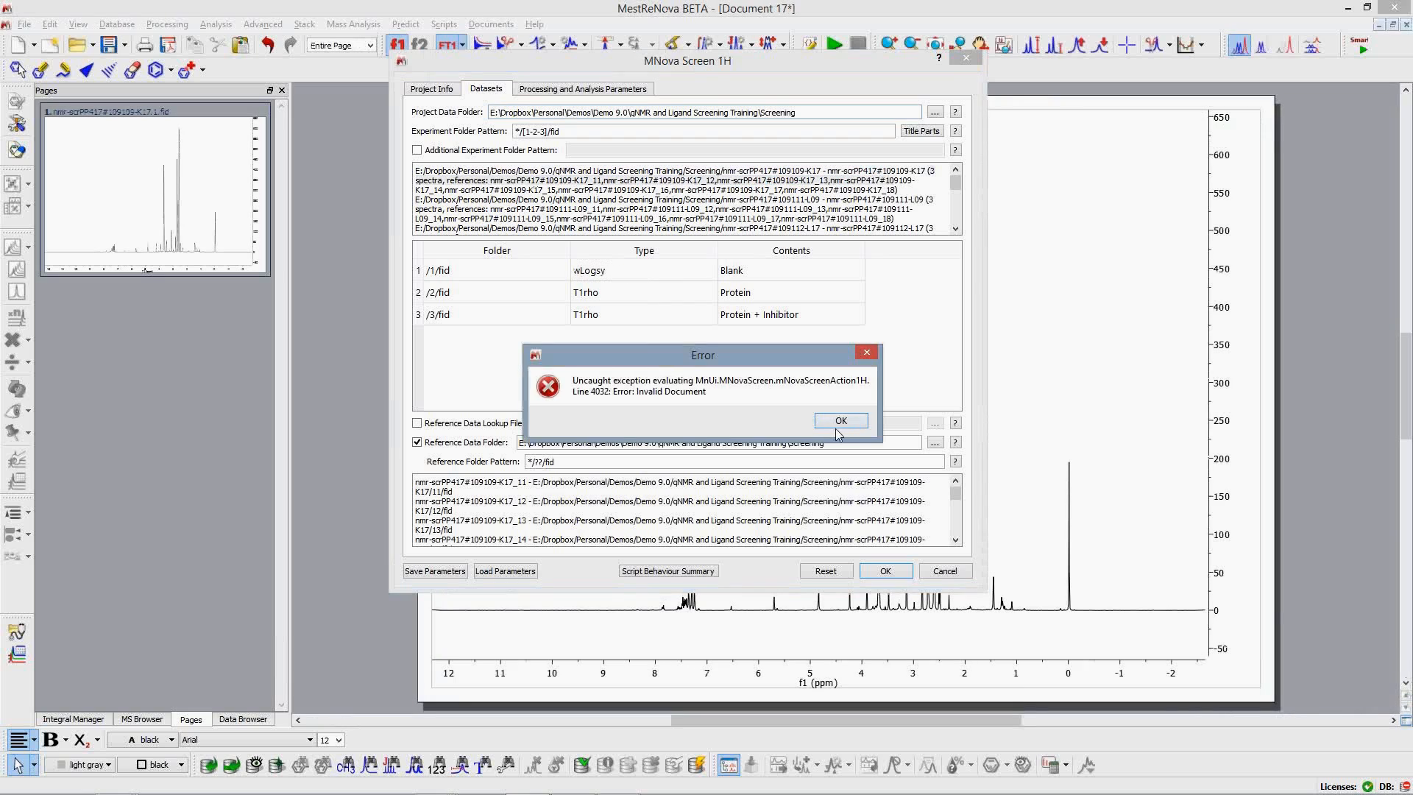
Step: Dismiss the error, close the open screening setups and reopen Mnova Screen 1H at its dataset settings
left_click(840, 421)
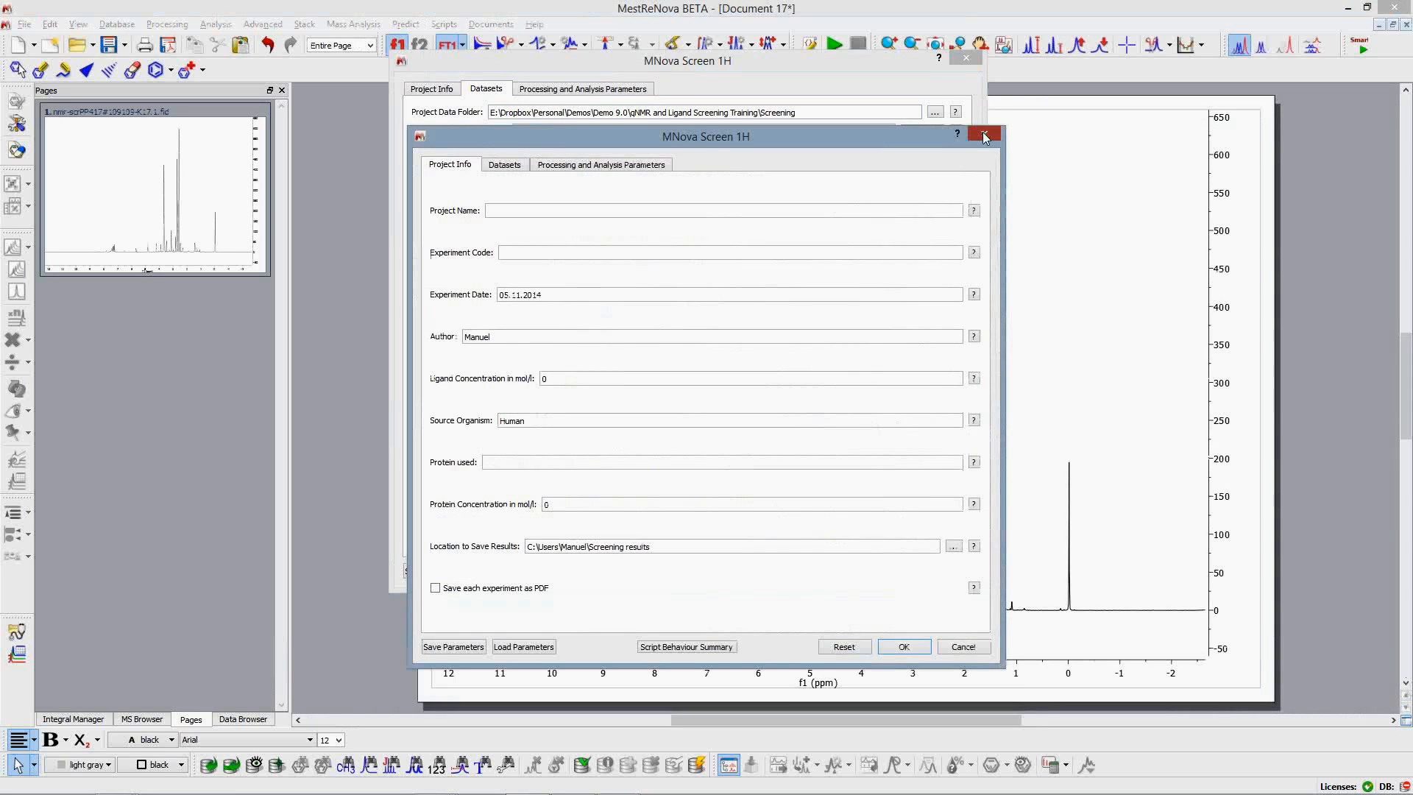
left_click(623, 294)
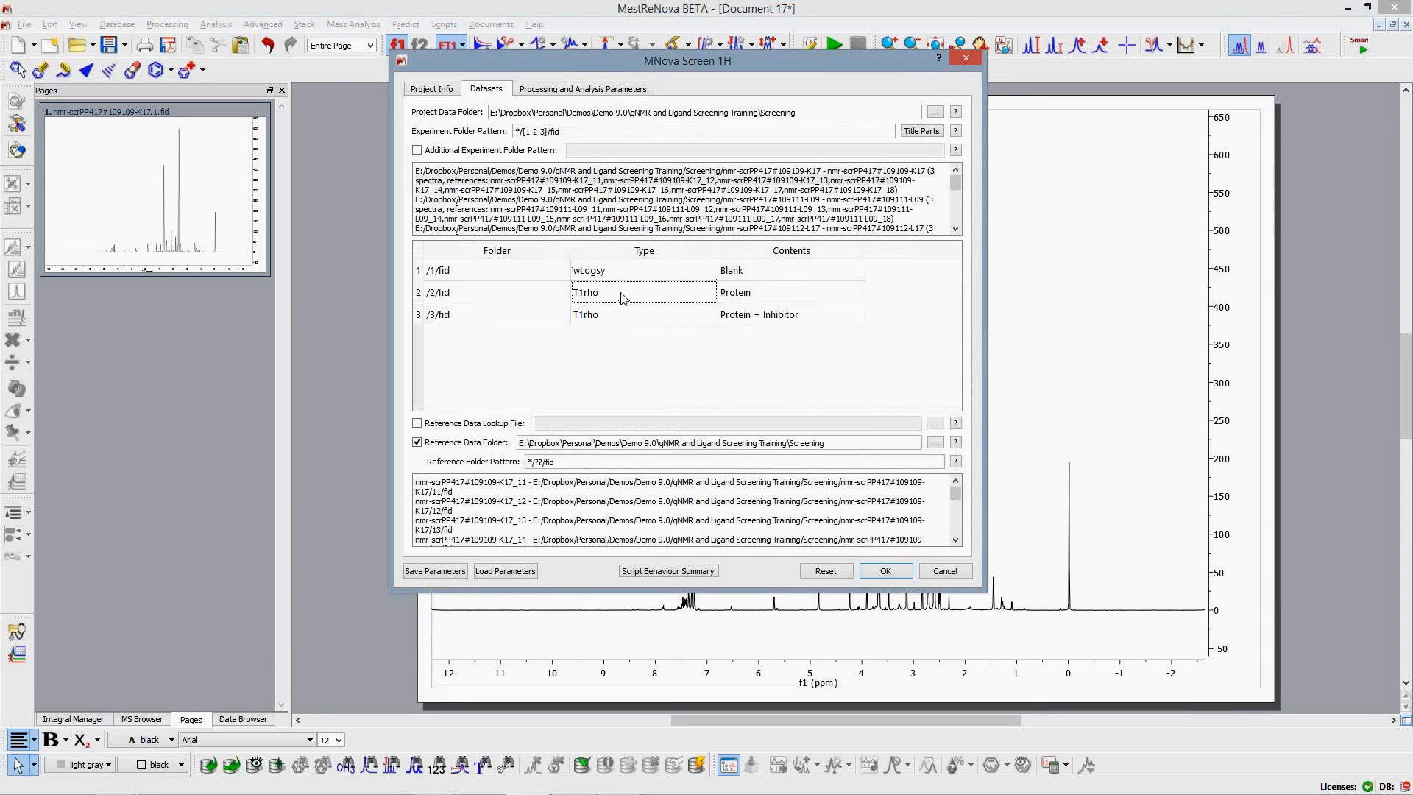
left_click(967, 61)
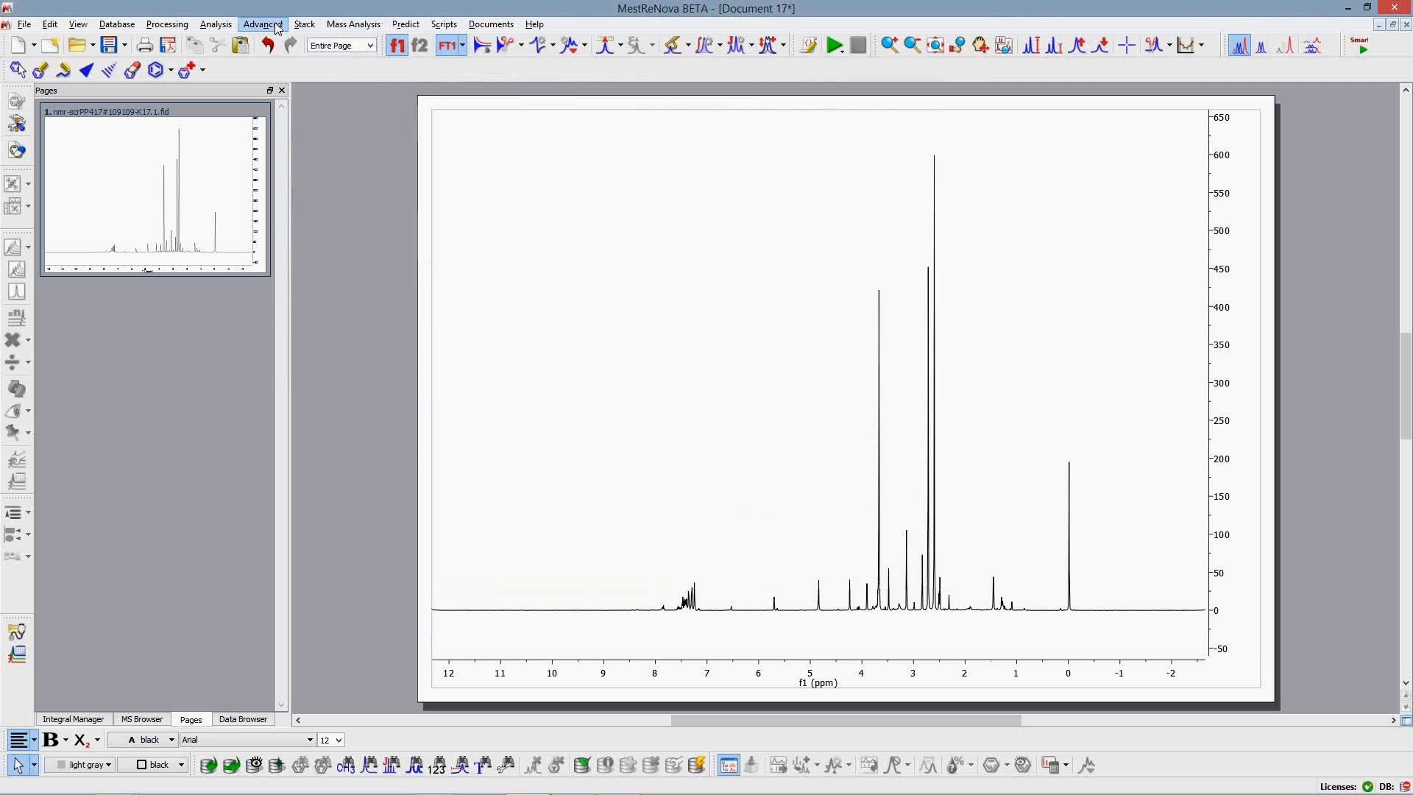
left_click(263, 23)
left_click(316, 288)
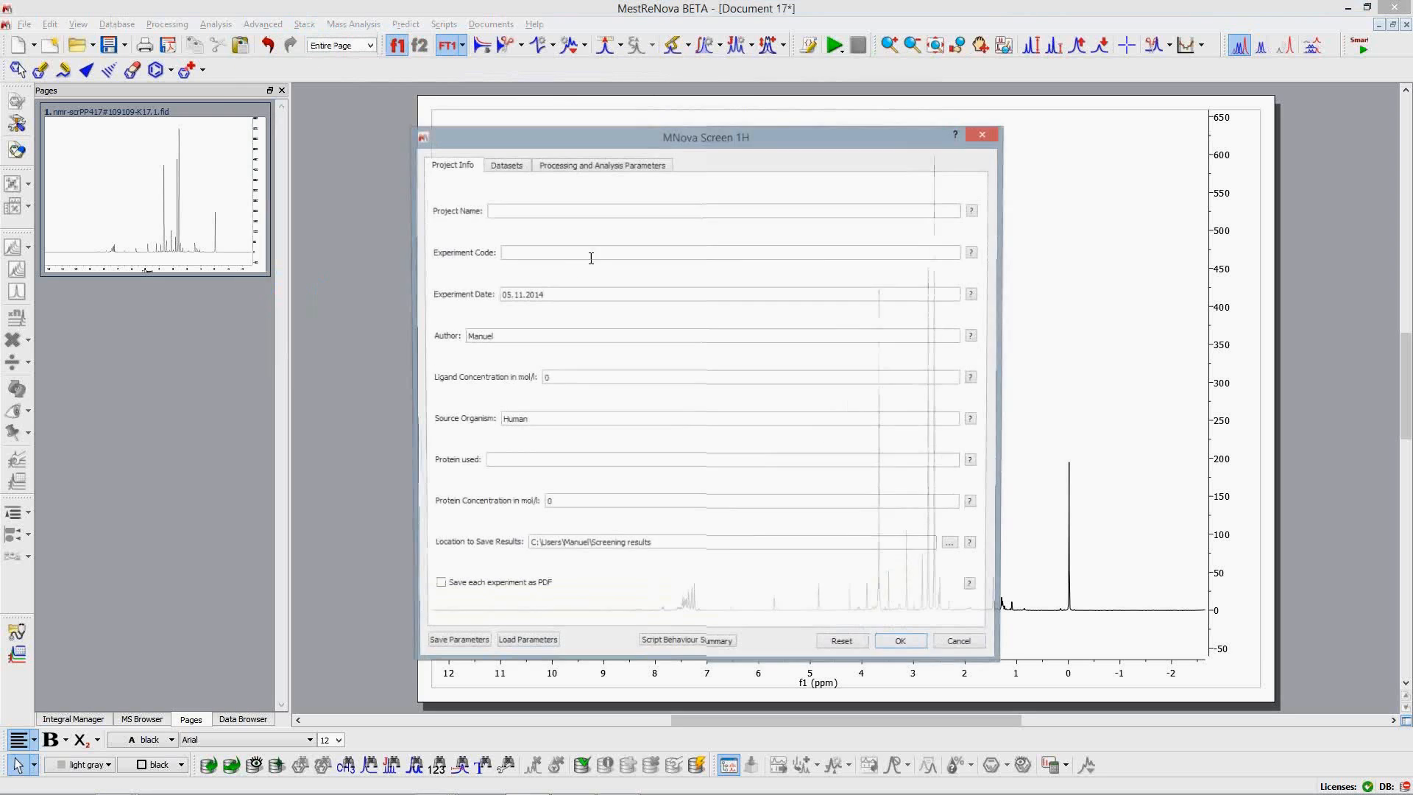
left_click(508, 166)
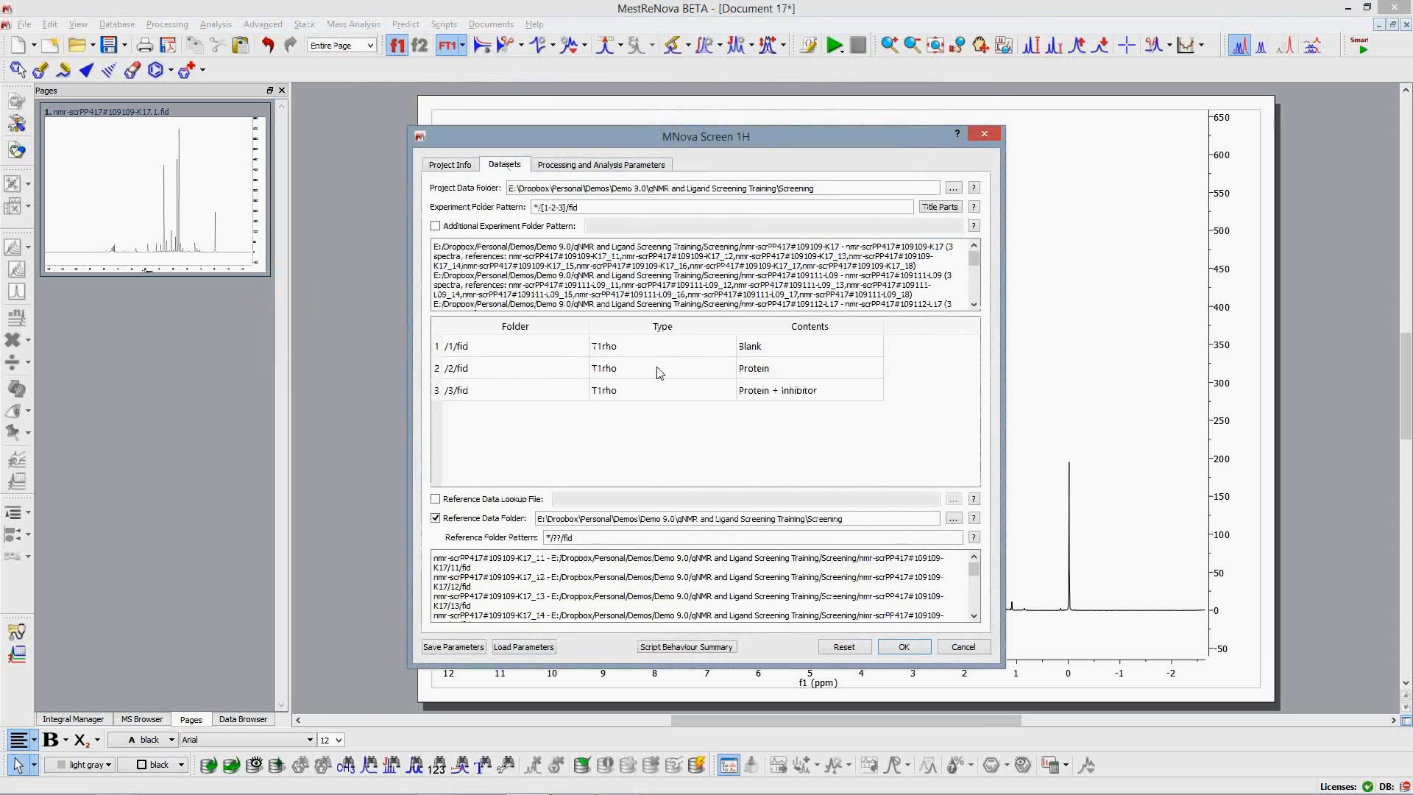
Step: Try Protein + Inhibitor as the contents of the /1/fid dataset and return it to Blank
double_click(757, 348)
scroll(758, 347, "down", 1)
scroll(759, 357, "down", 1)
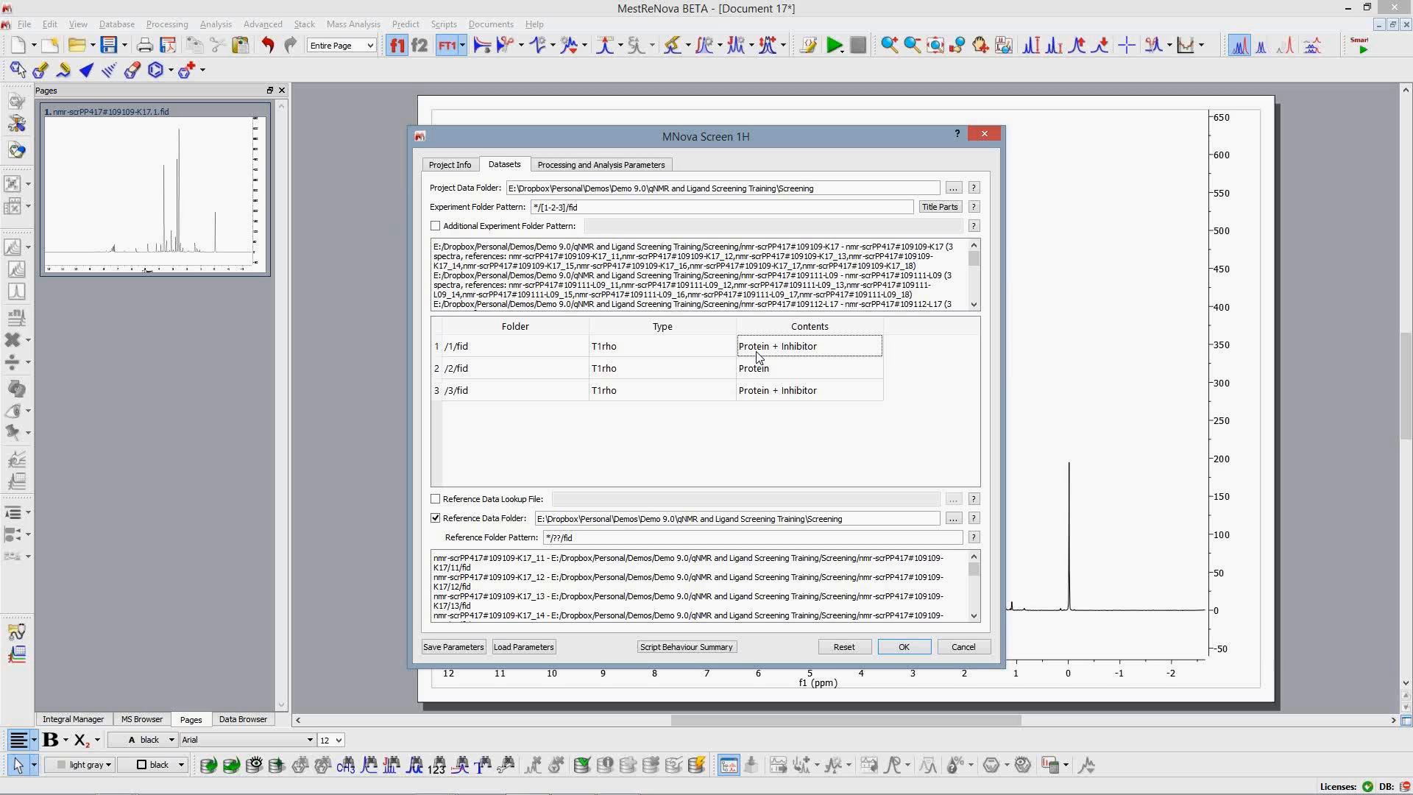
scroll(759, 357, "down", 1)
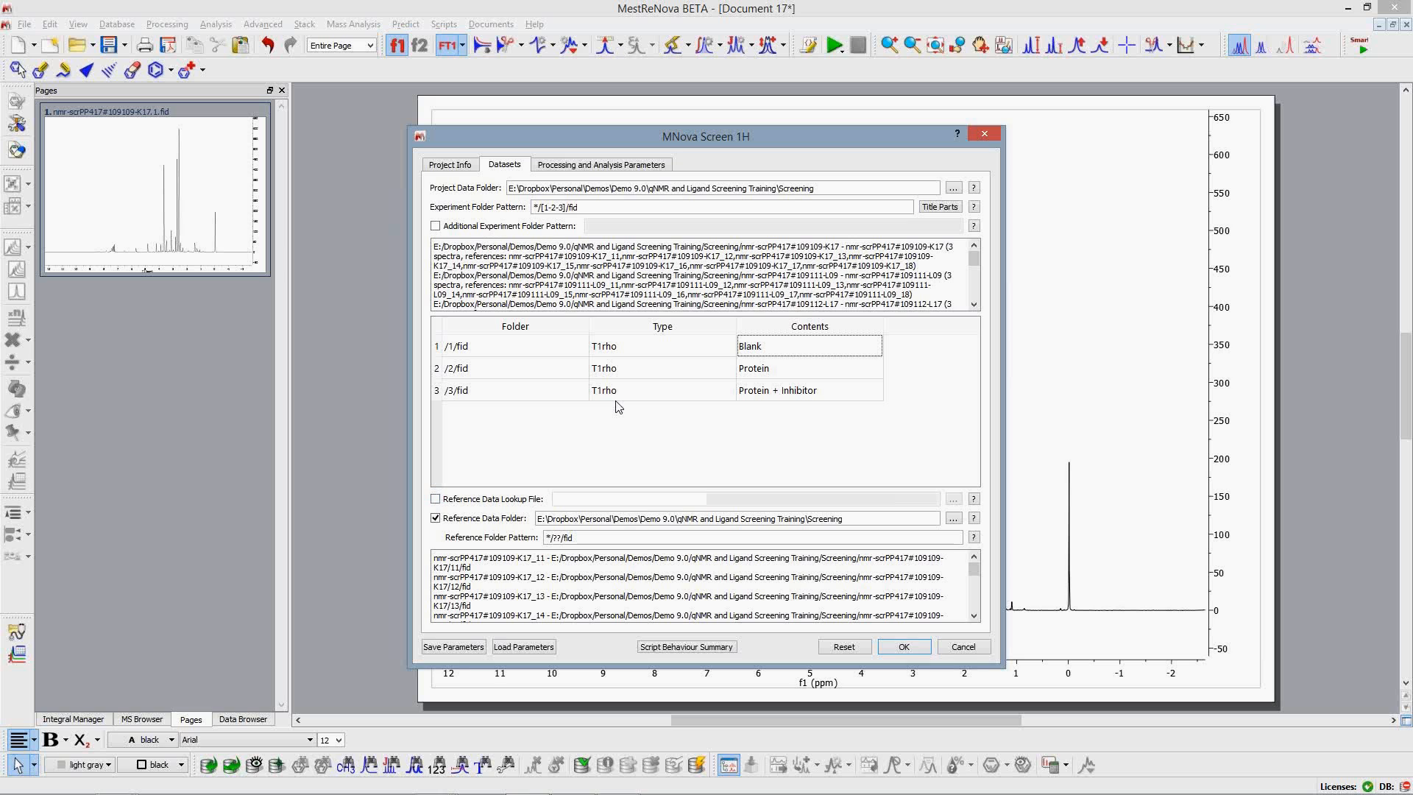
Step: Review the T1rho processing settings, including normalisation and the processing template path, and close them without changes
left_click(660, 166)
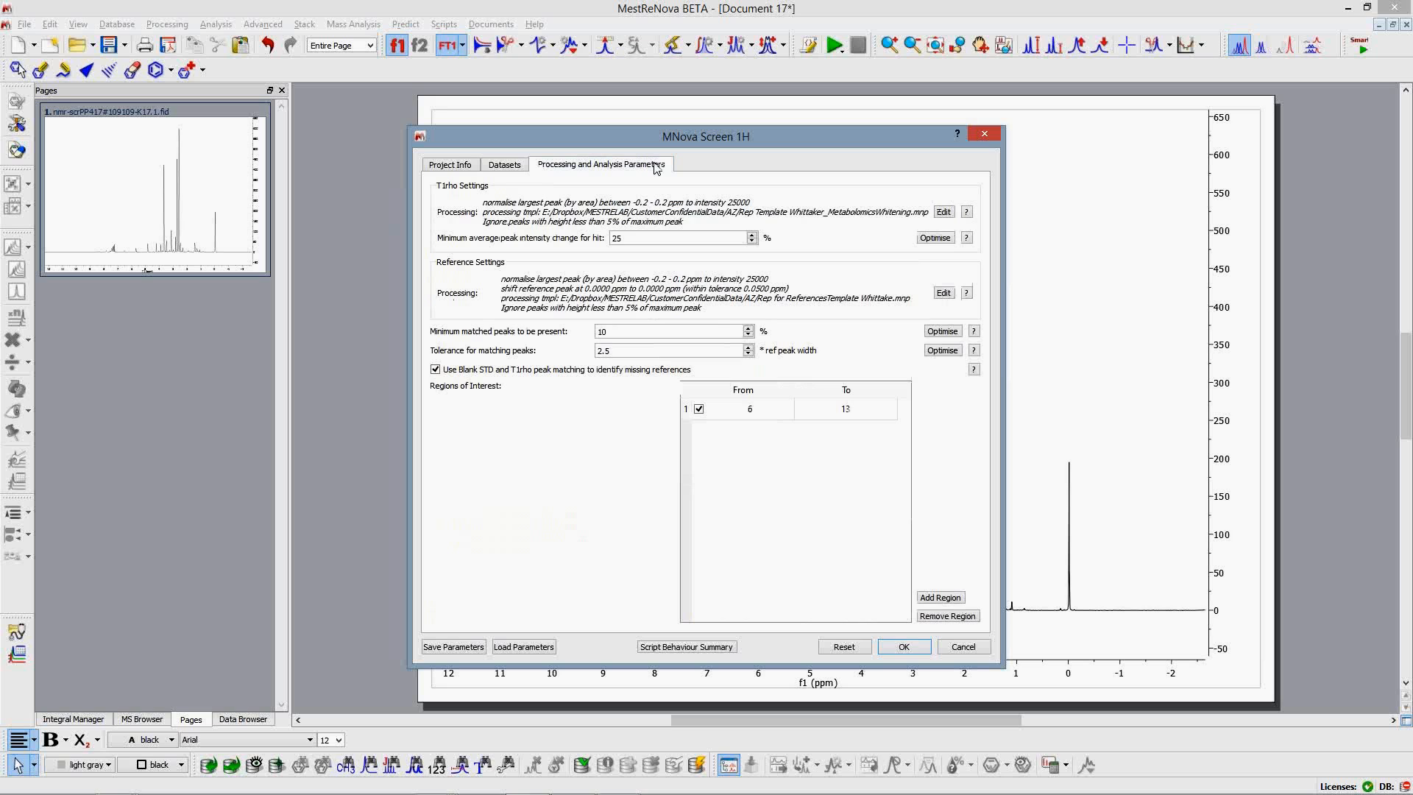
left_click(944, 212)
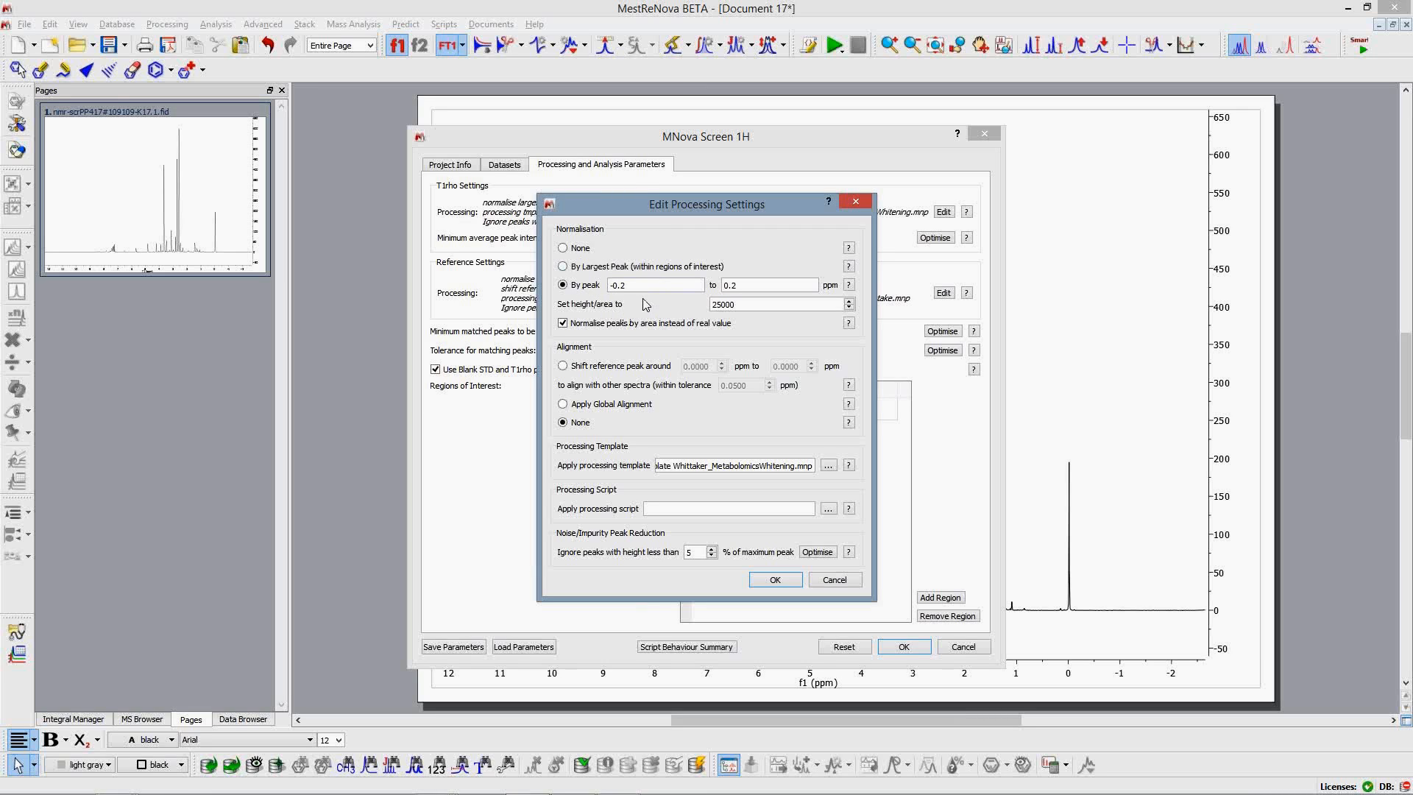
left_click_drag(673, 466, 860, 465)
left_click(758, 464)
triple_click(747, 468)
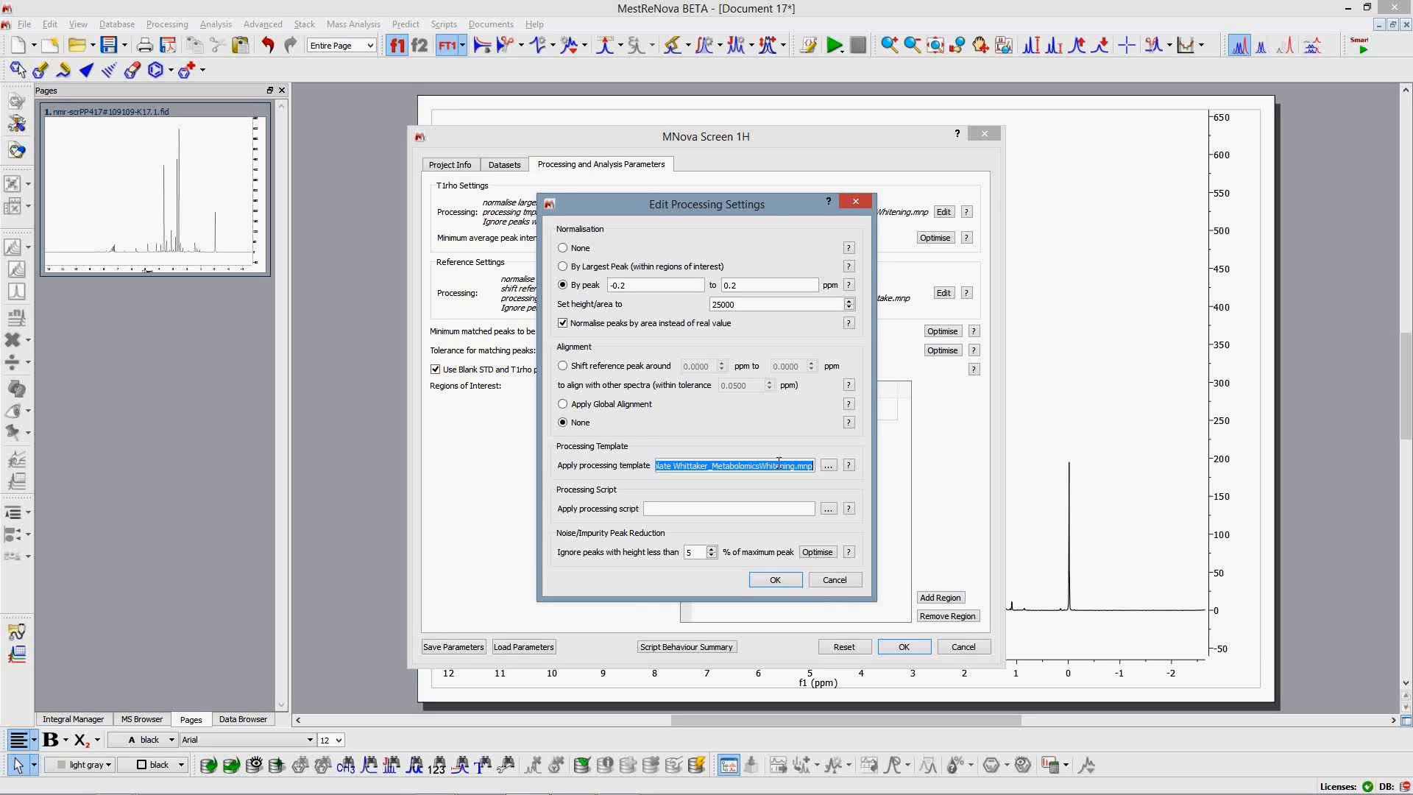
left_click(858, 204)
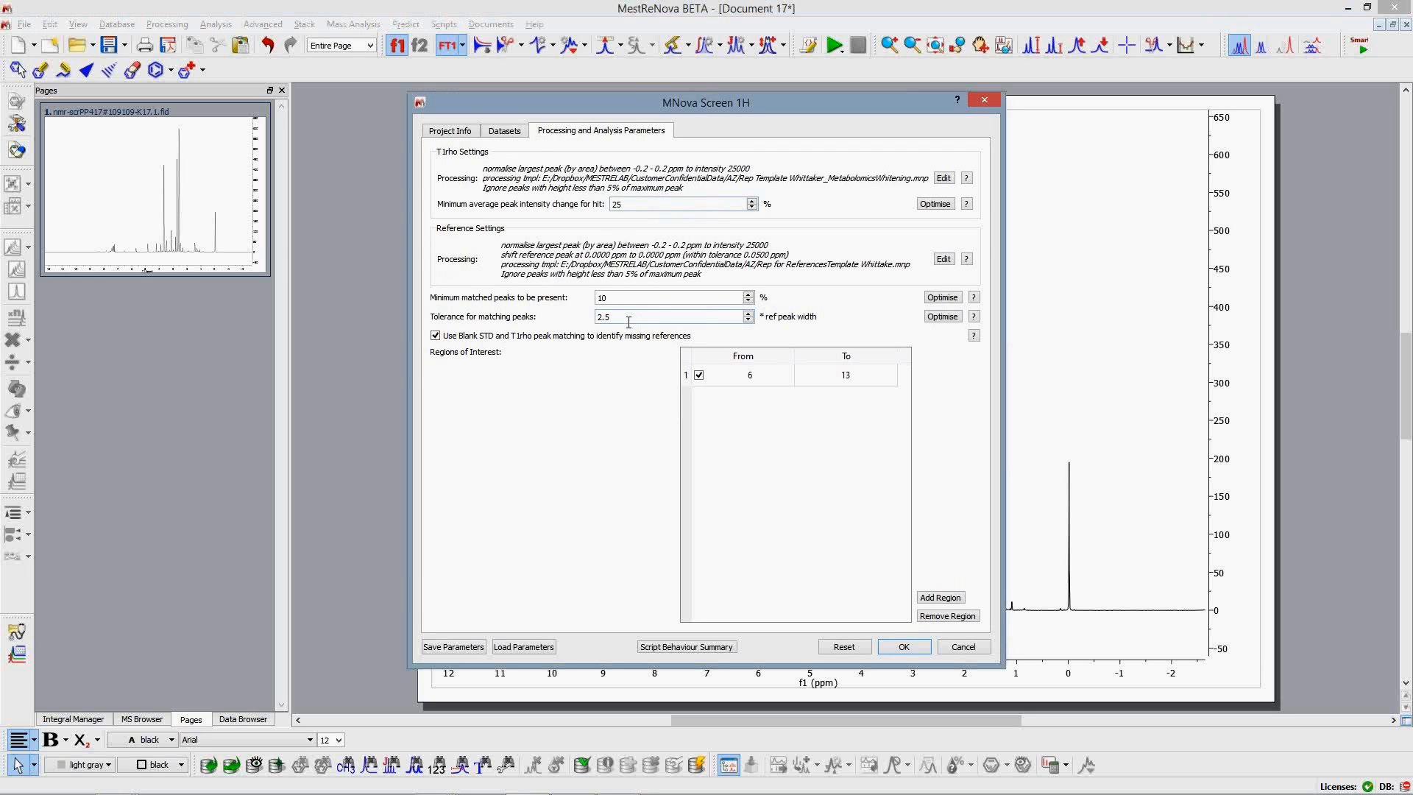
Step: Review the reference processing settings without changing them and inspect the minimum average peak intensity change for a hit
left_click(944, 259)
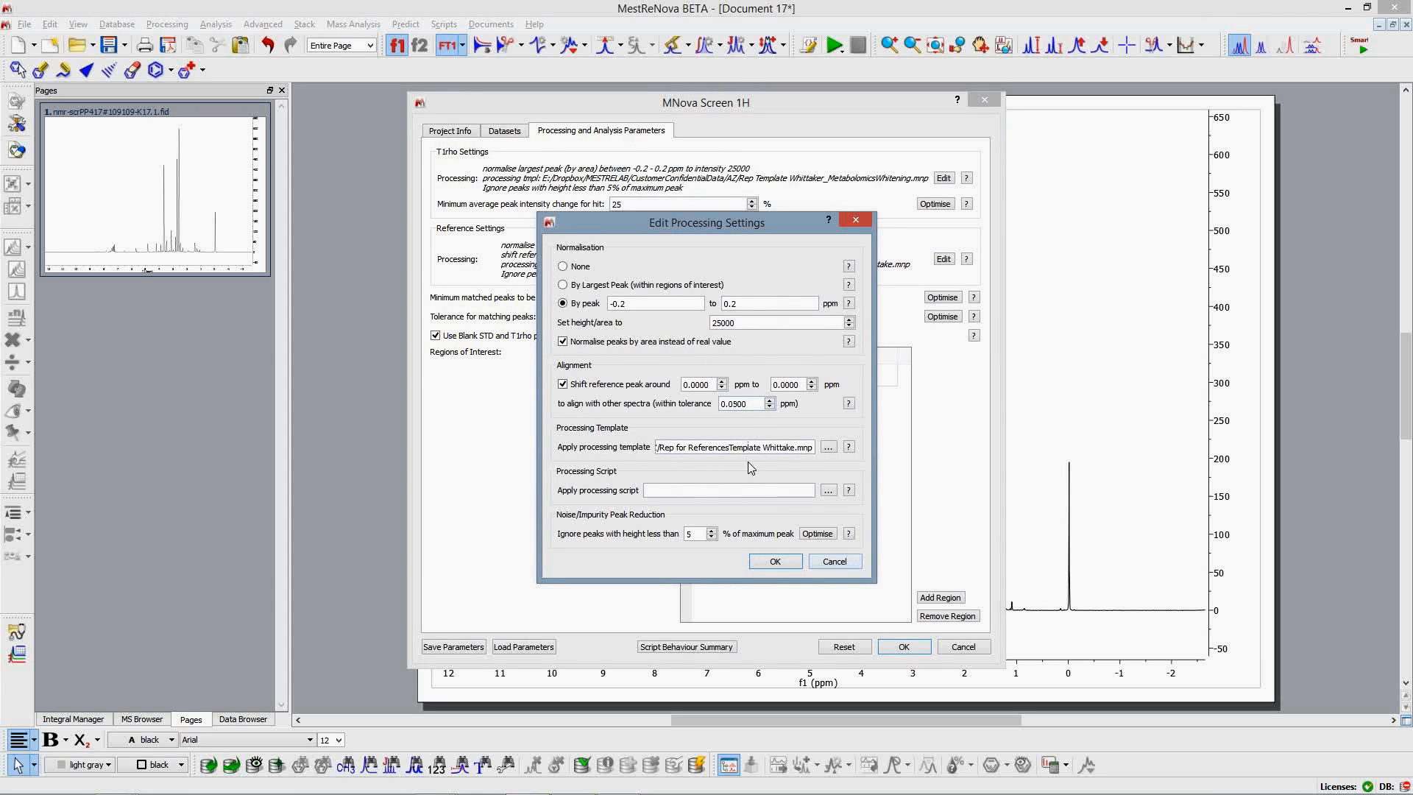
left_click(835, 562)
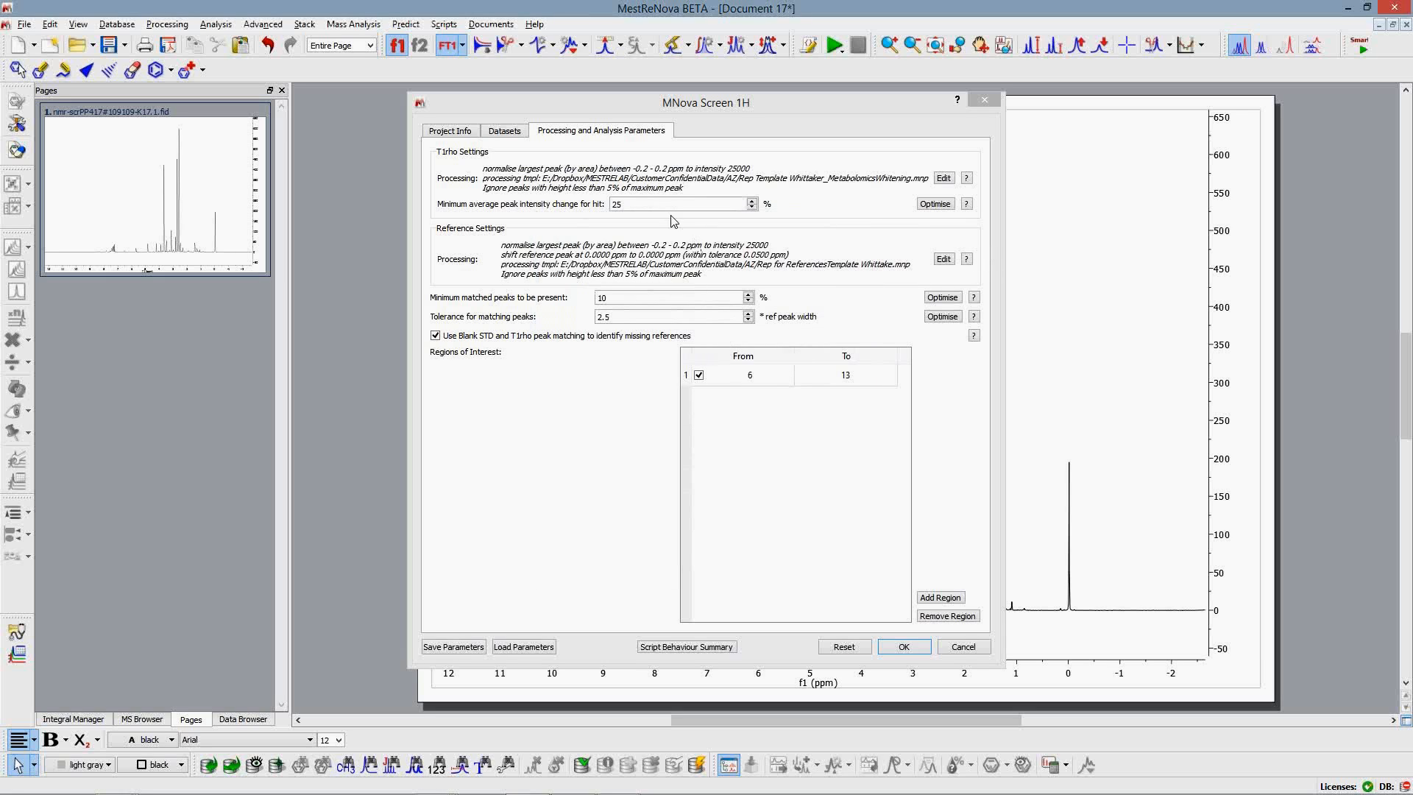
left_click(639, 207)
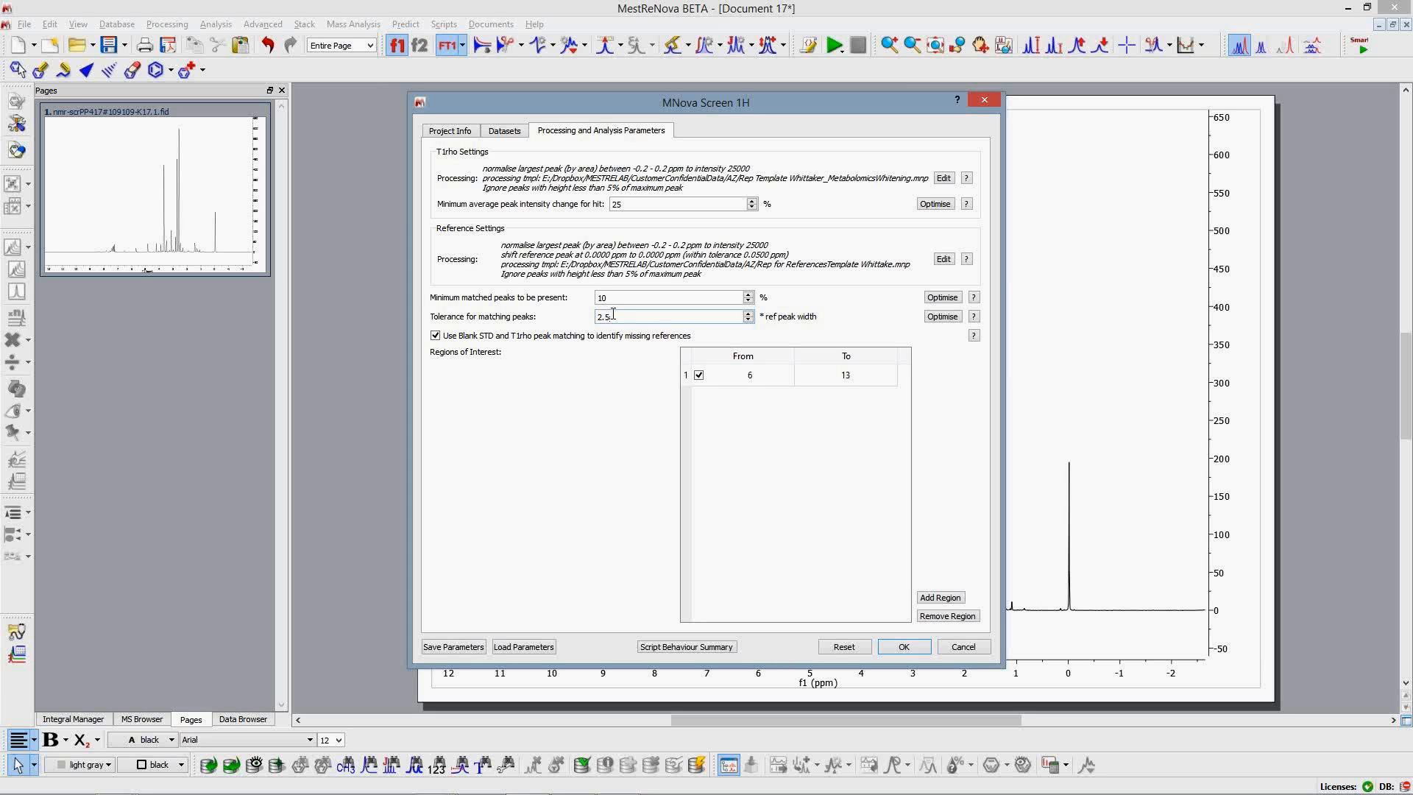
Step: Inspect the tolerance for matching peaks and check the folder types and contents in the dataset settings
left_click_drag(610, 316, 601, 316)
left_click(627, 318)
key("BackSpace")
left_click(504, 132)
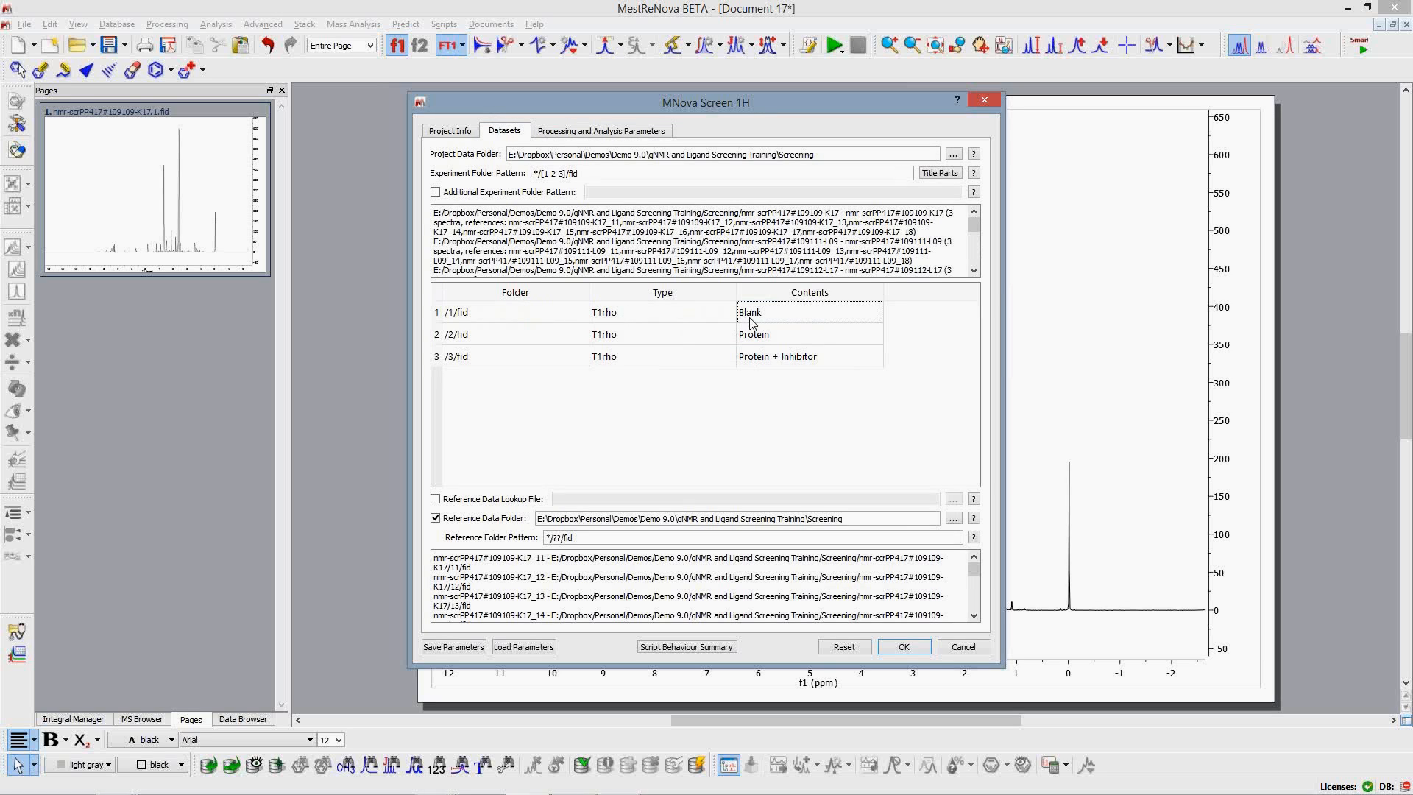
left_click(596, 135)
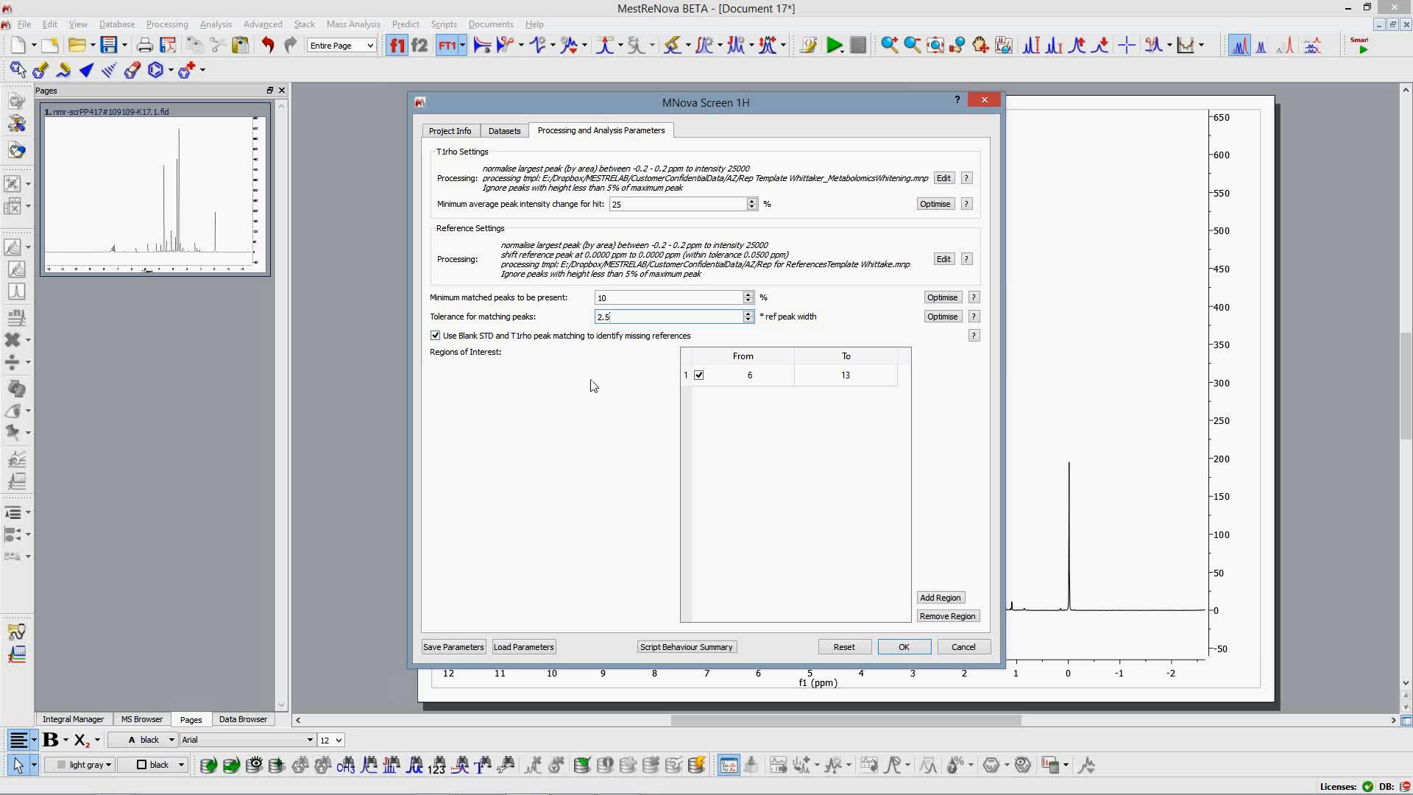
type(";")
Step: Open the script behaviour summary, enlarge it and compare its regions of interest with those in the analysis parameters
left_click(673, 648)
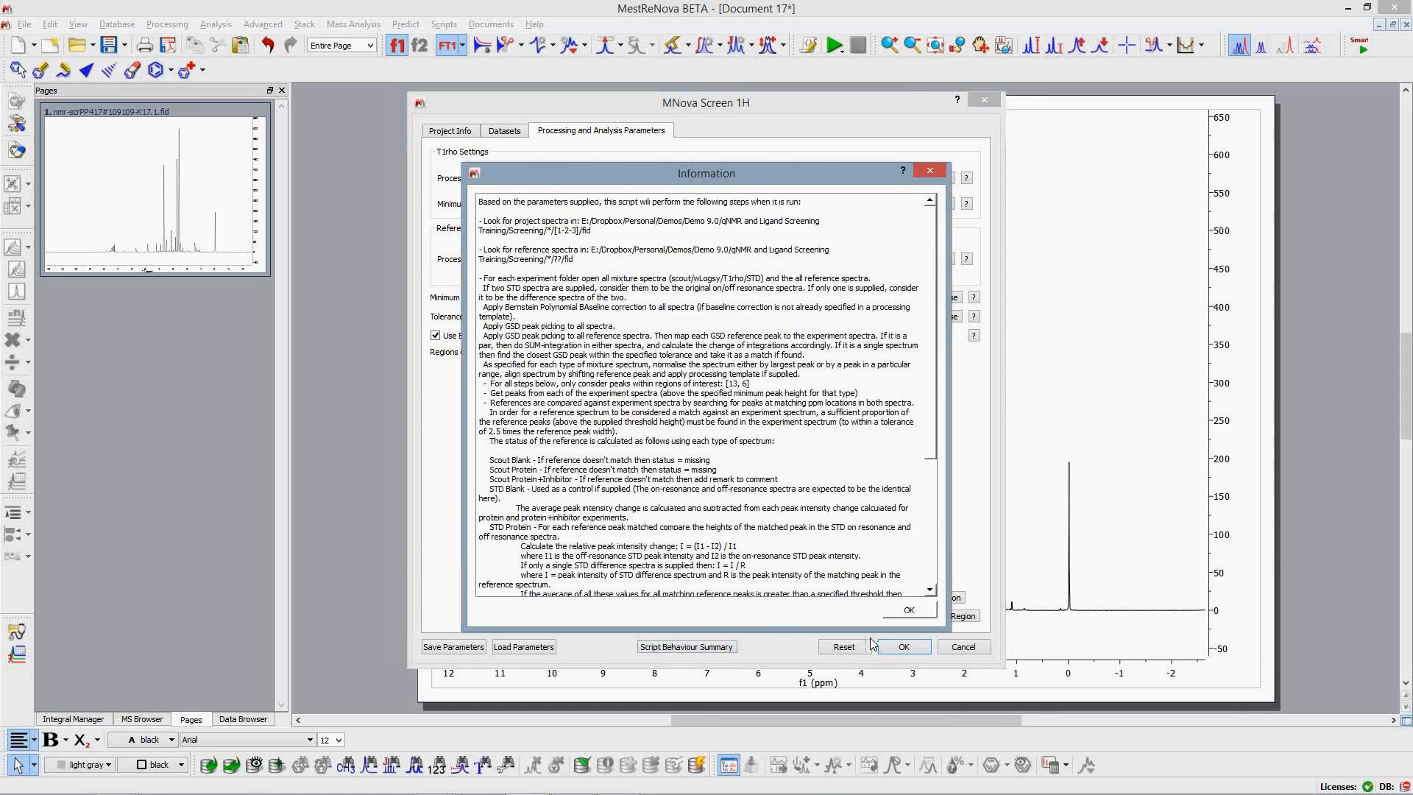
left_click_drag(875, 631, 875, 721)
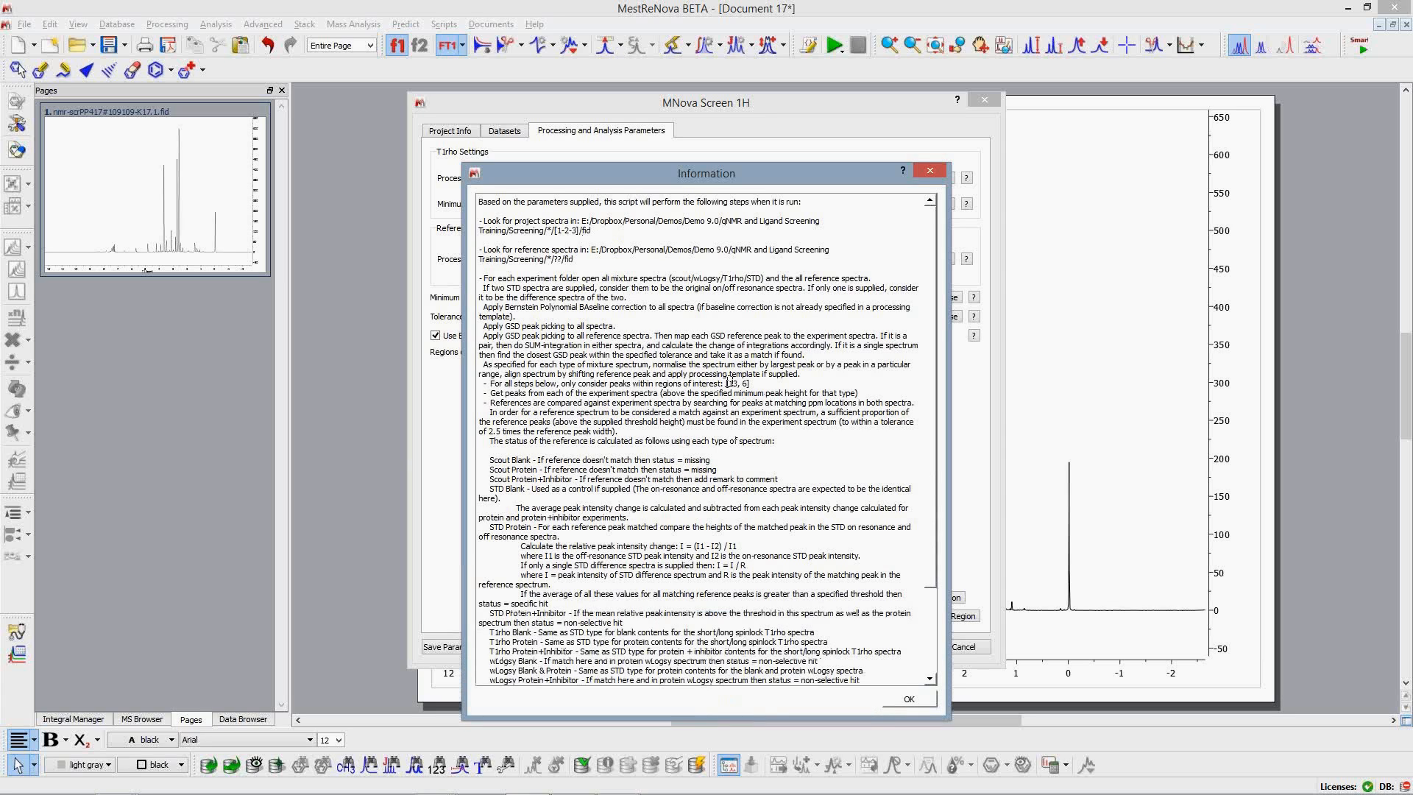
left_click_drag(726, 384, 751, 383)
left_click_drag(707, 180, 362, 103)
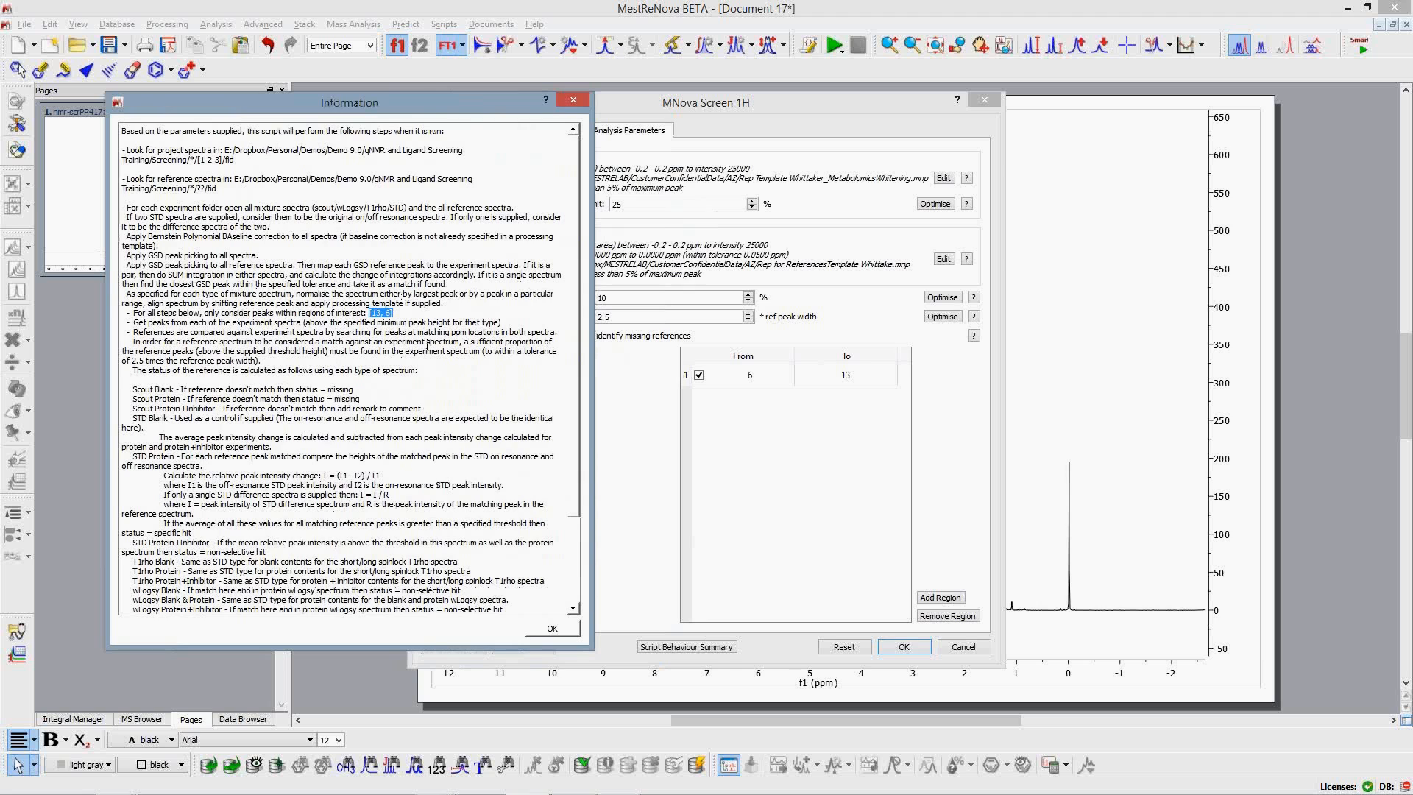
Step: Select the entire script behaviour text for copying and close the summary
triple_click(428, 344)
double_click(427, 343)
key("ctrl+a")
right_click(428, 344)
left_click(449, 371)
left_click(342, 294)
left_click(552, 630)
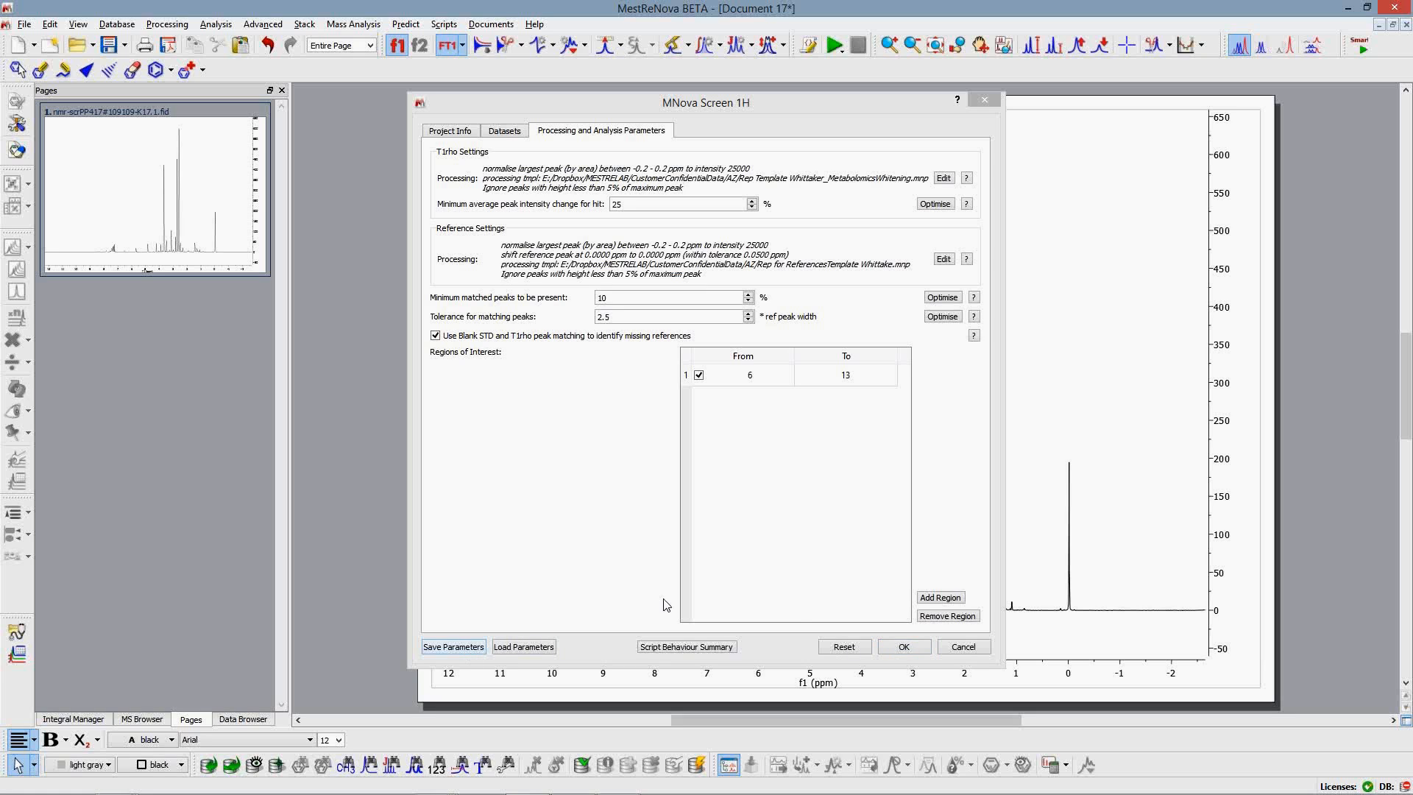
Step: Run the screening analysis, dismiss its summary and open the first experiment's spectra from the screening results
left_click(905, 648)
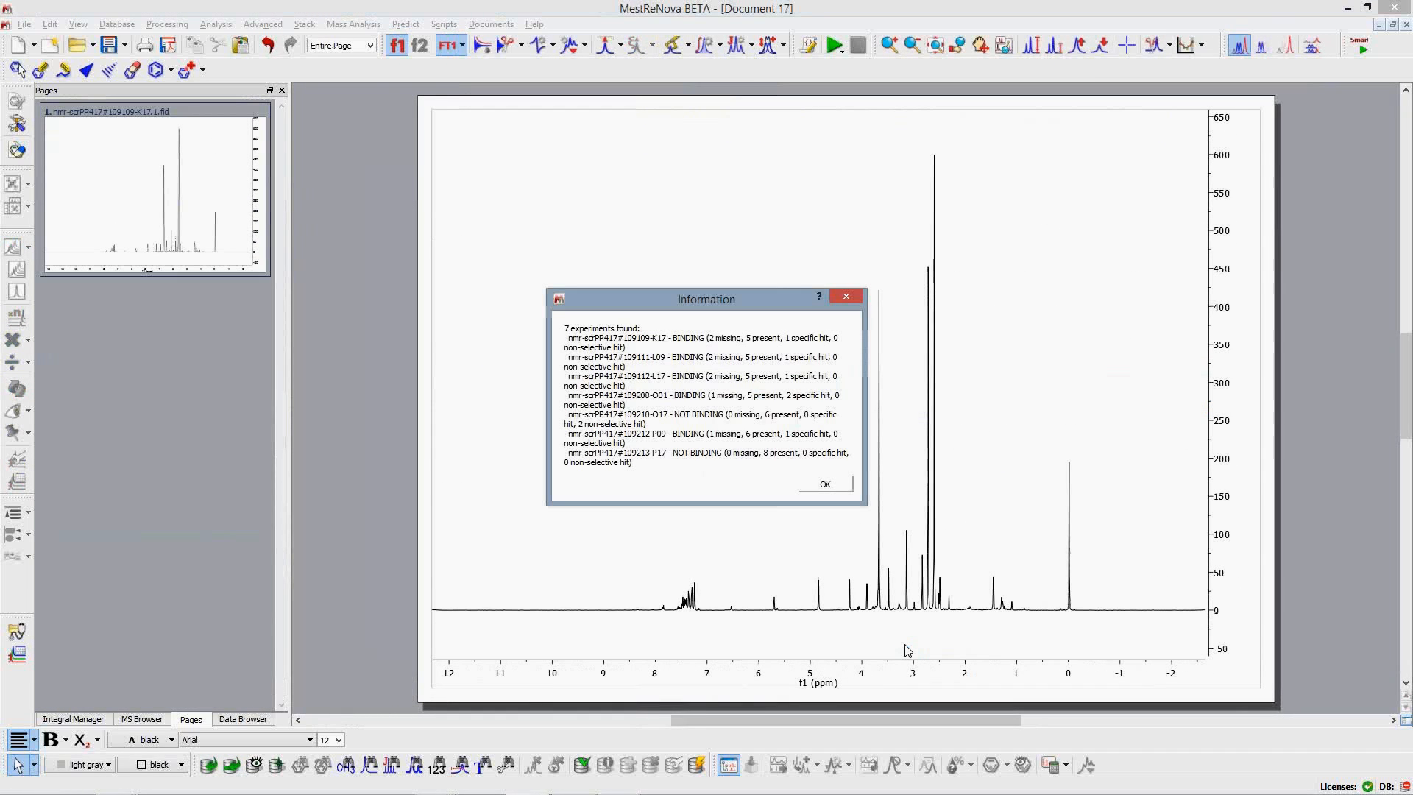
left_click(825, 487)
left_click_drag(520, 274, 558, 402)
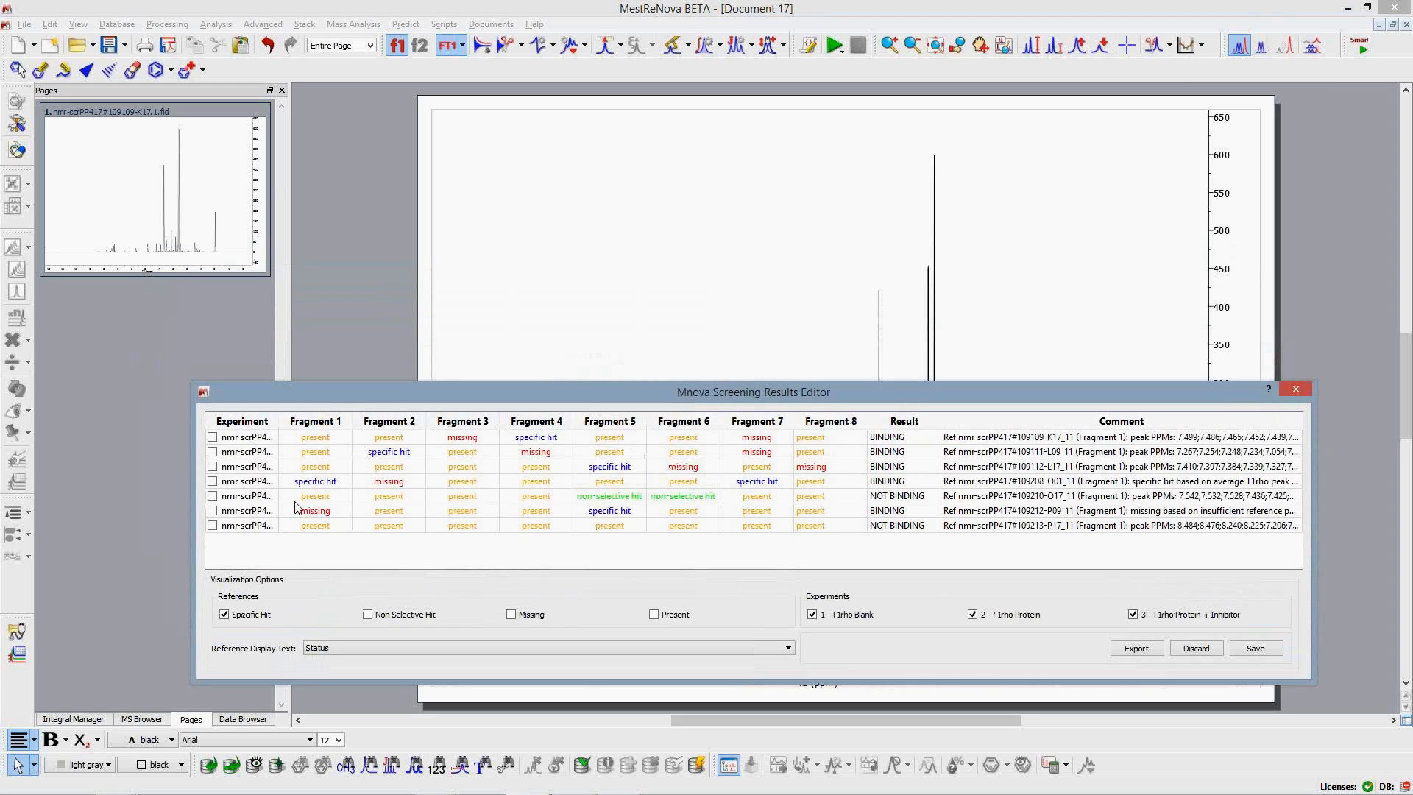
left_click_drag(603, 390, 603, 482)
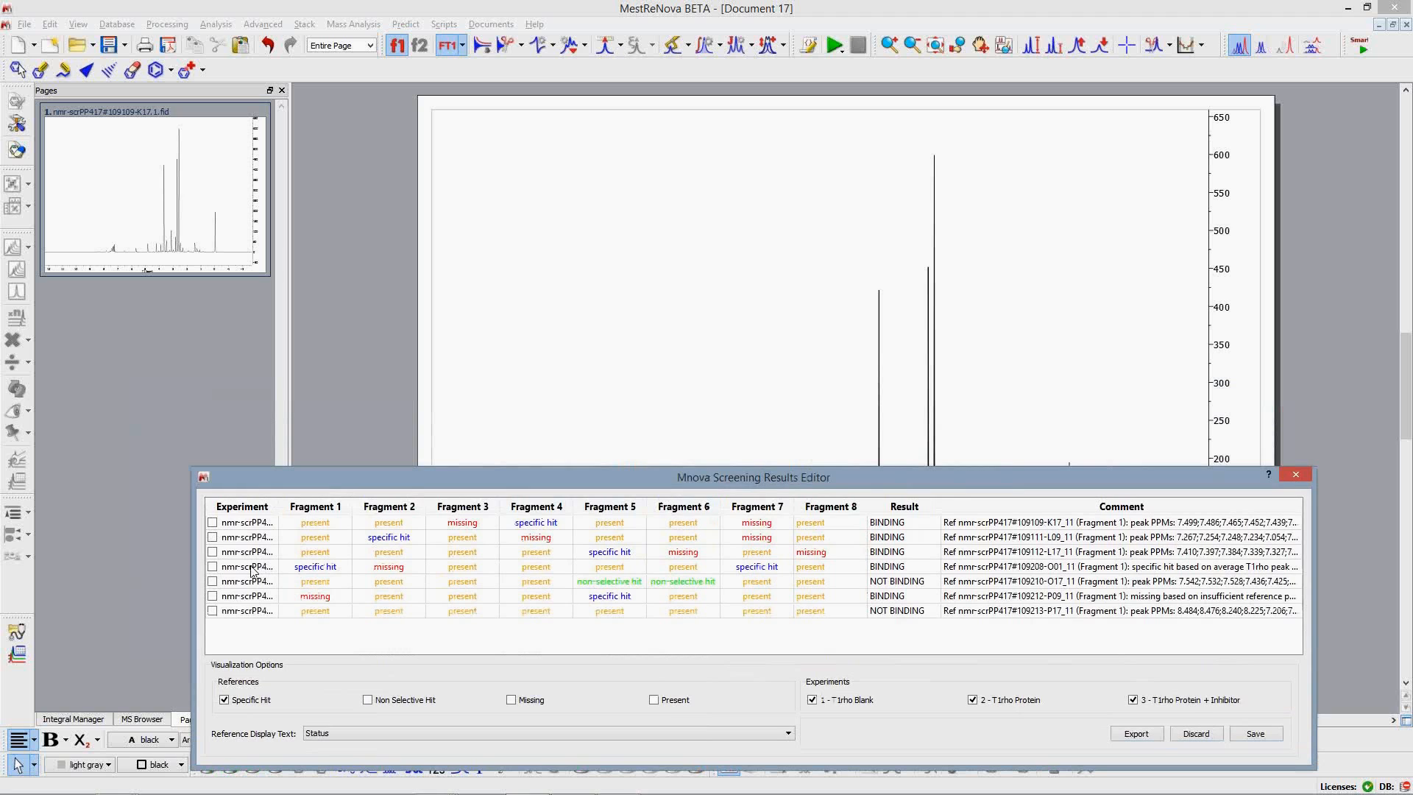
double_click(240, 523)
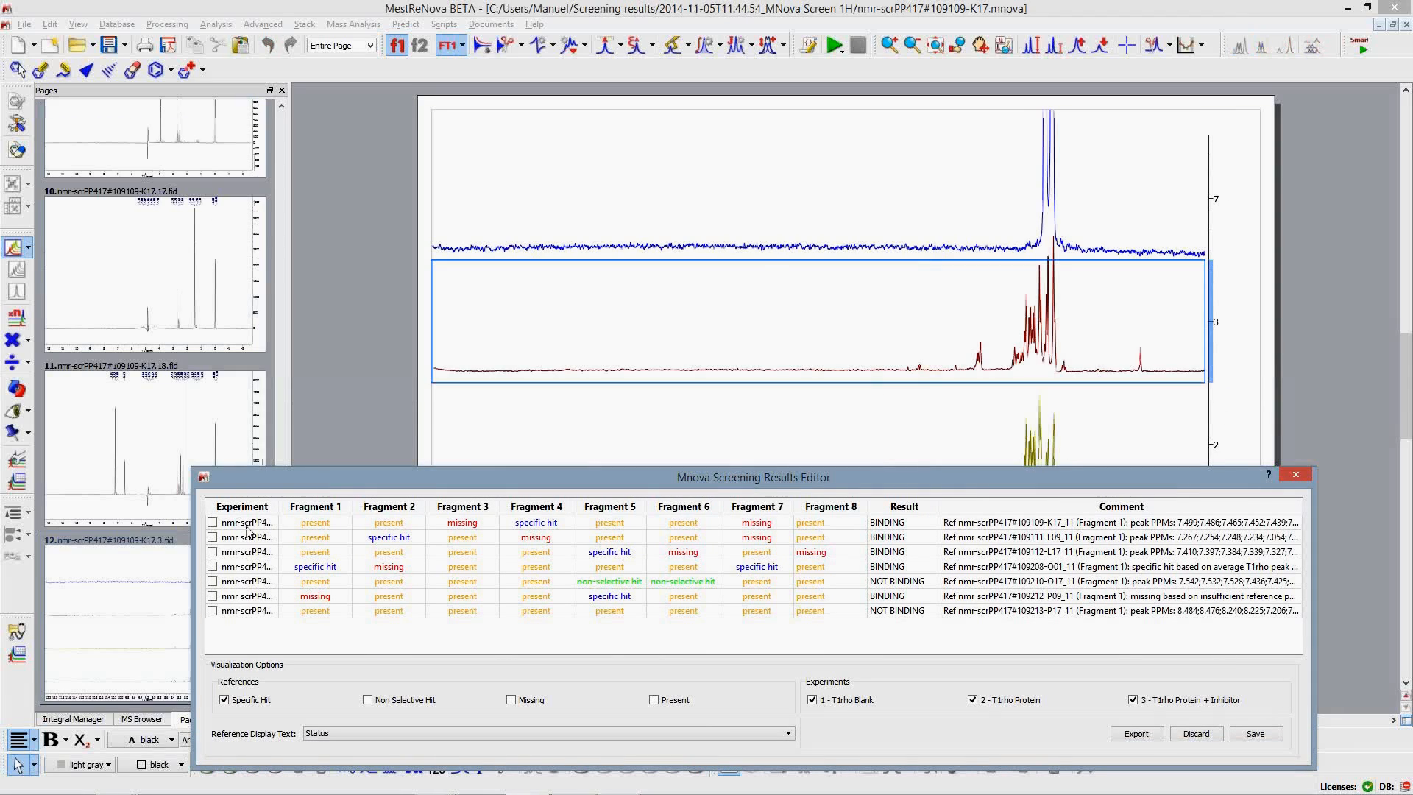
mouse_move(608, 480)
left_mouse_down()
mouse_move(626, 534)
mouse_move(627, 446)
mouse_move(611, 483)
left_mouse_up()
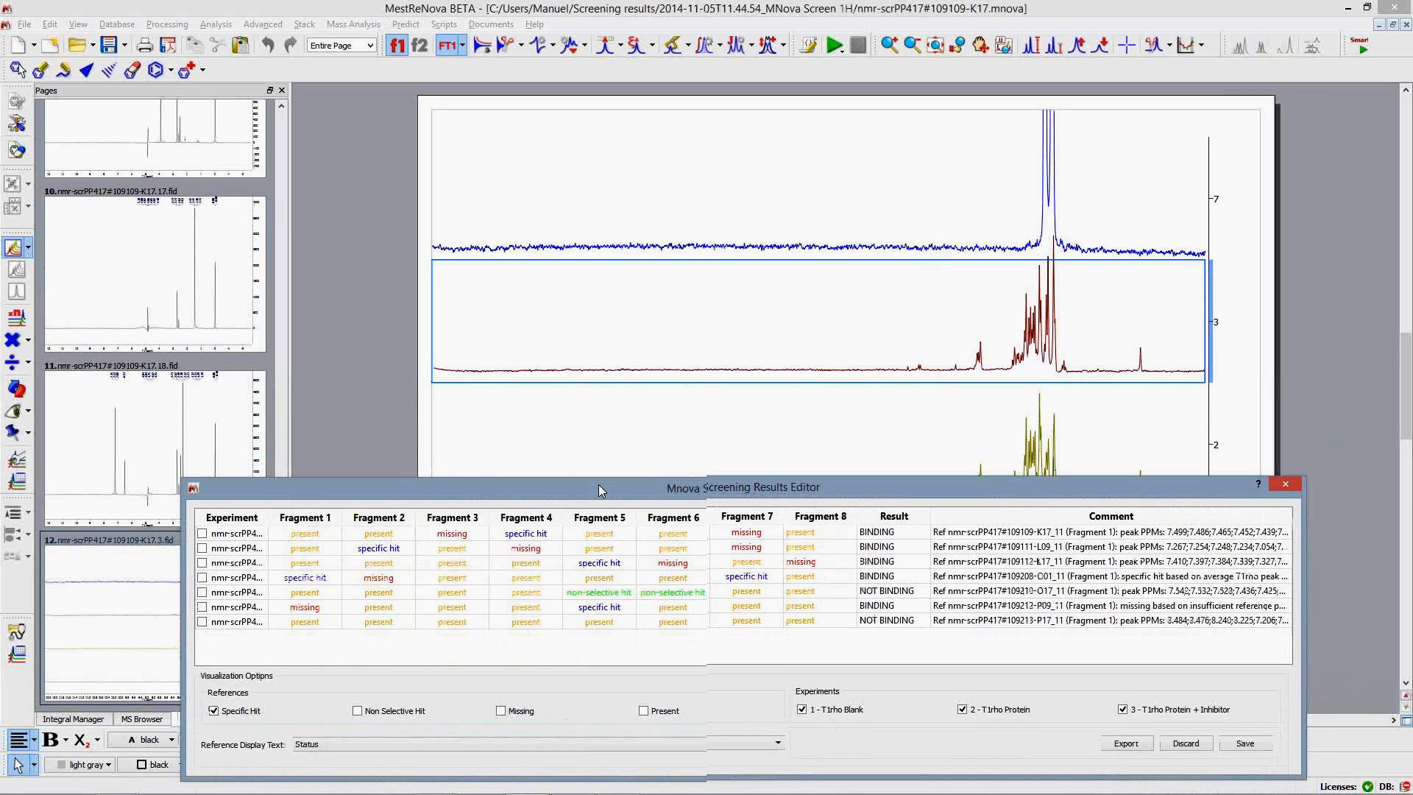
Step: Show the non-selective hit and missing references in the stacked spectra and hide the specific hits
left_click(360, 707)
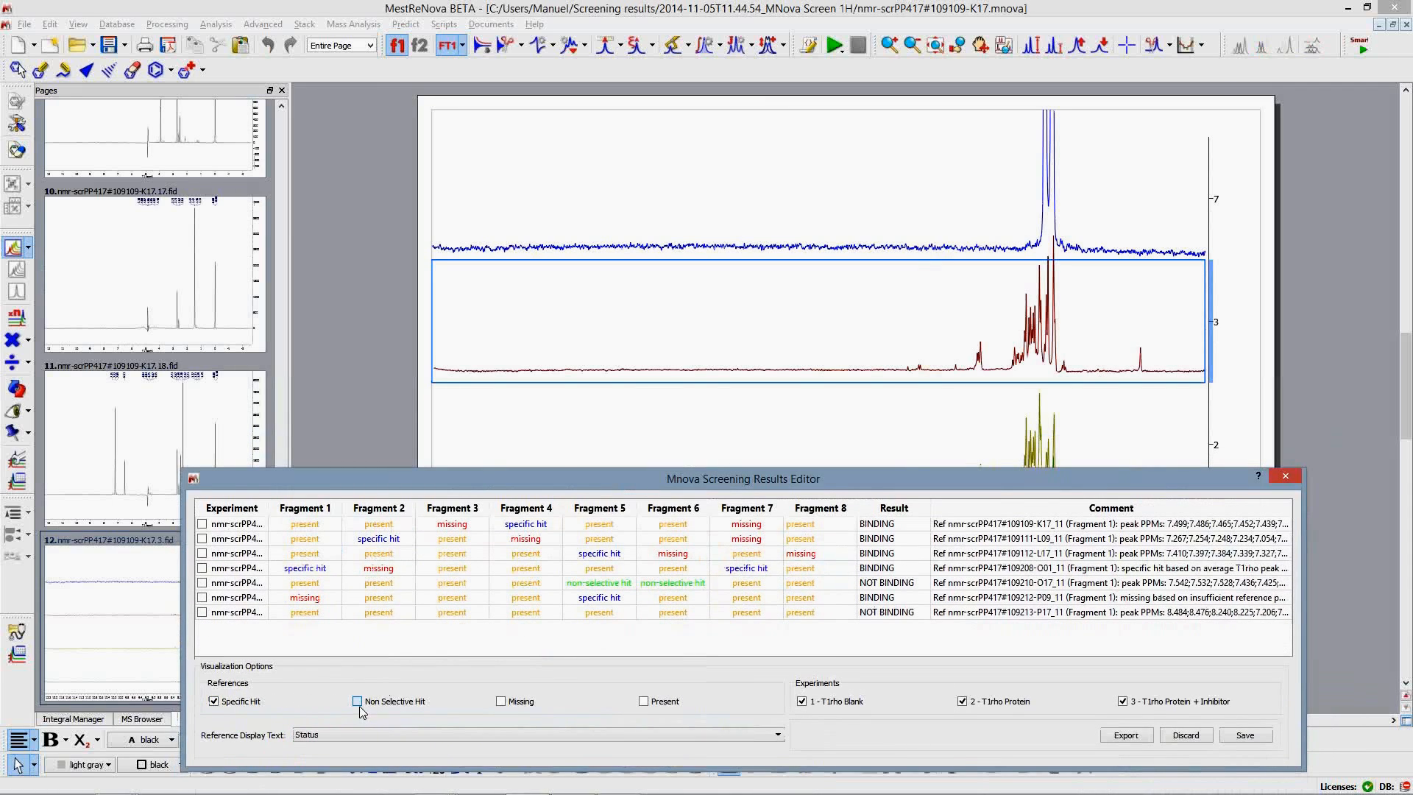
left_click(502, 704)
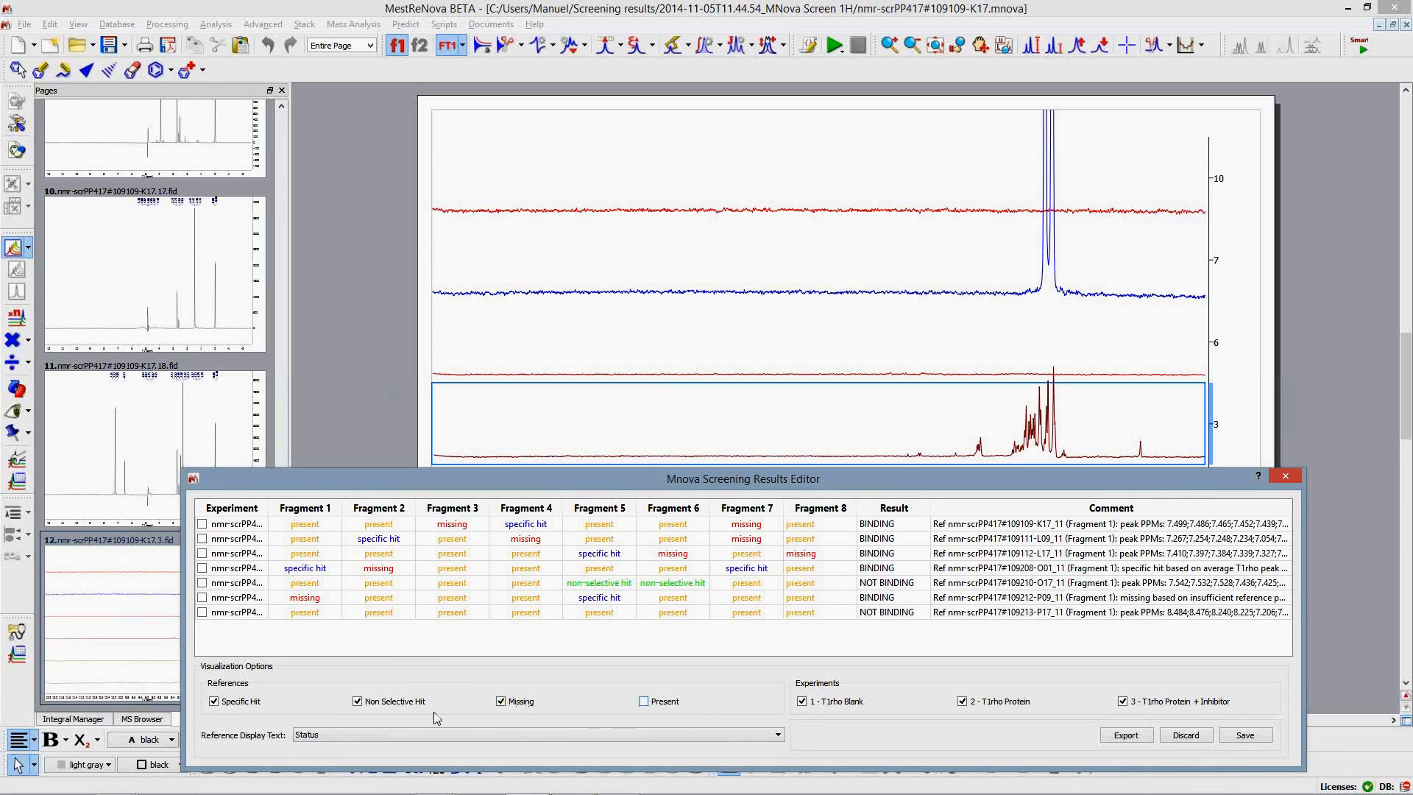
left_click(240, 704)
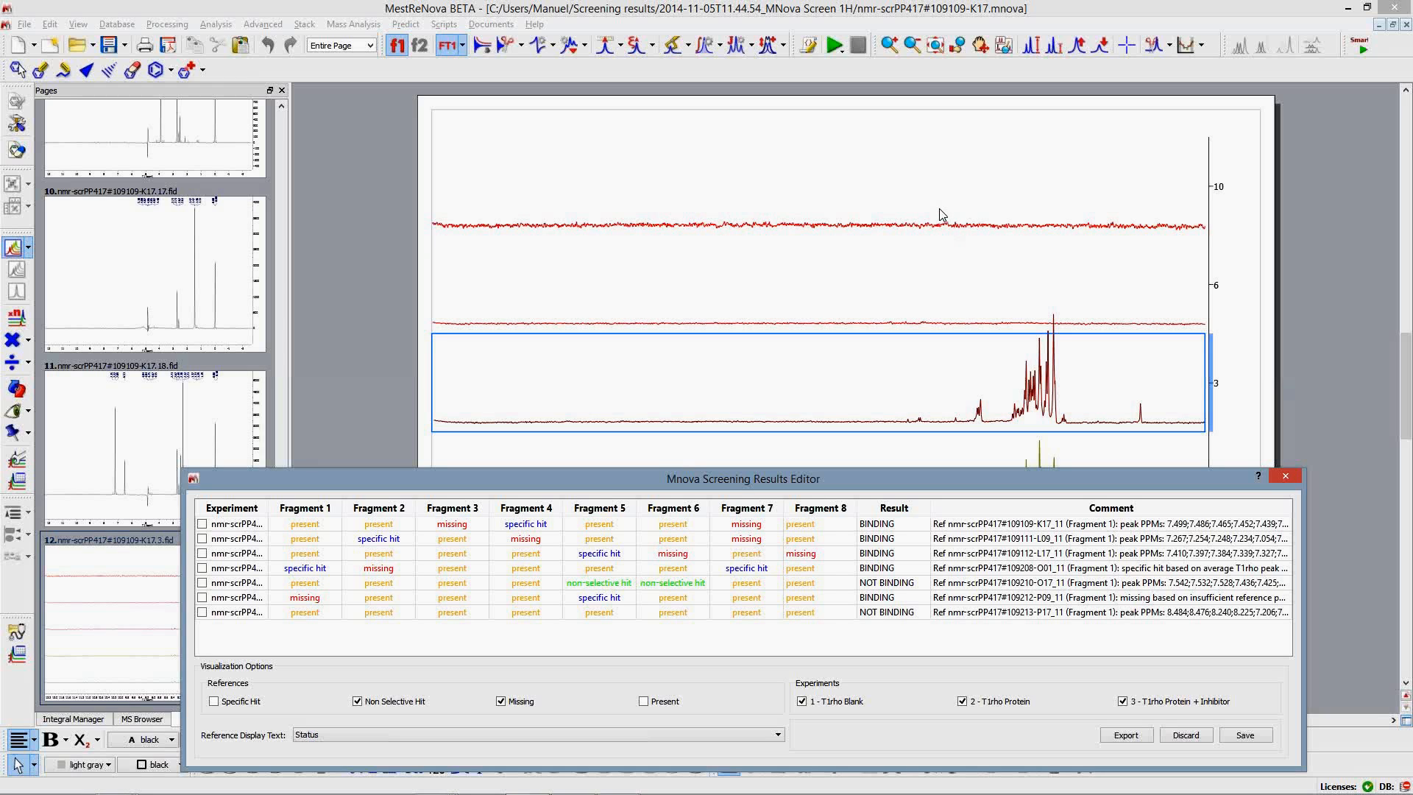
Step: Move the results editor clear of the stacked spectra and restore all cut regions of the spectra
left_click_drag(880, 485, 895, 706)
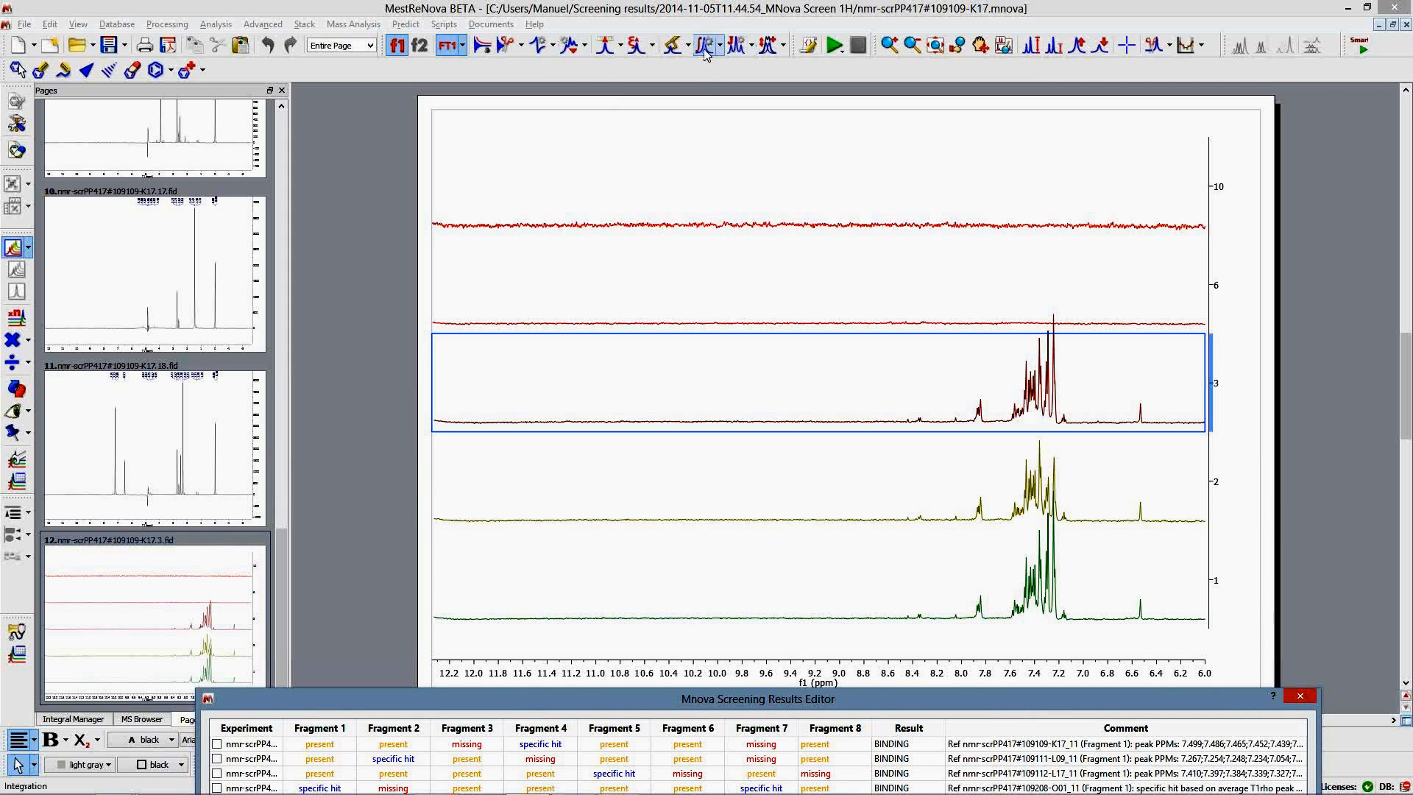
left_click(522, 50)
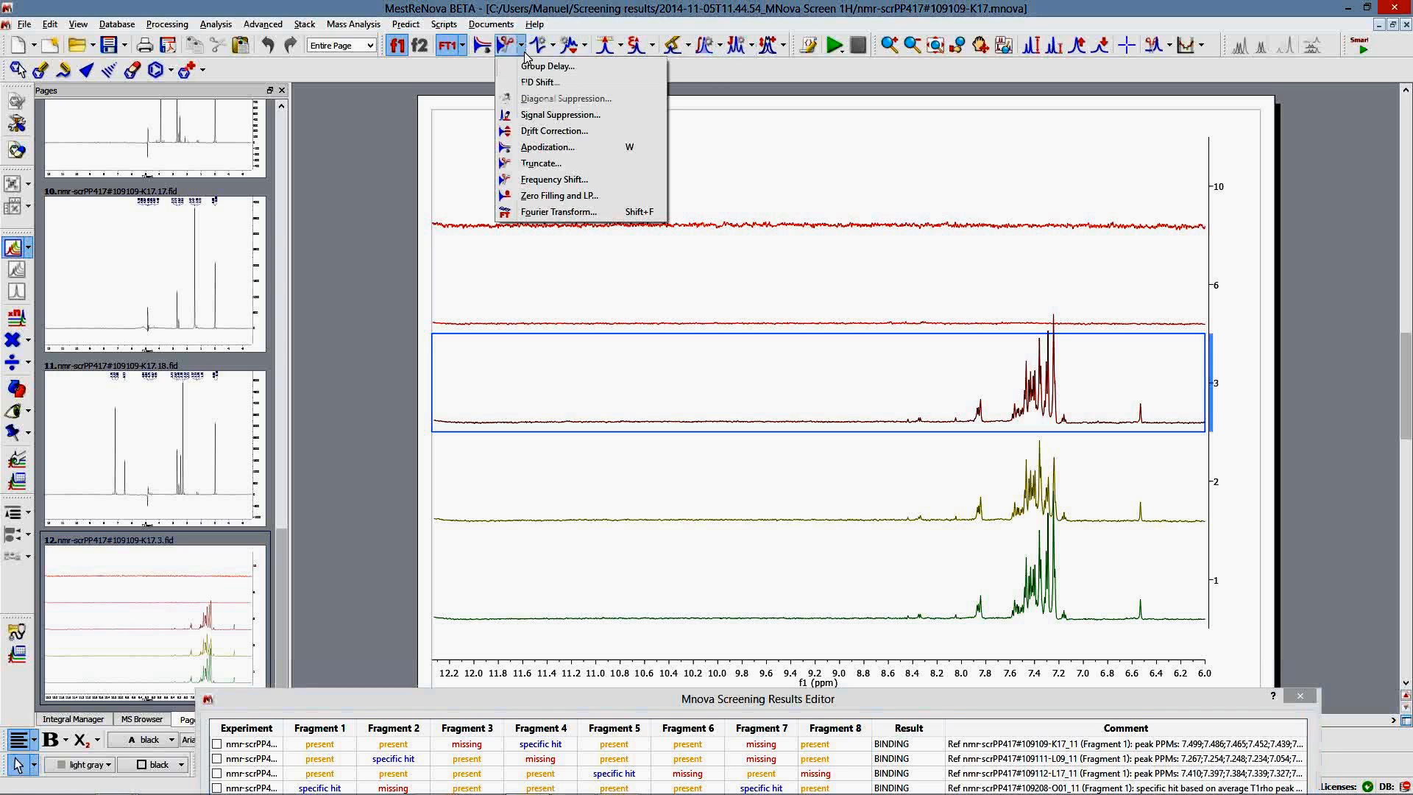
left_click(660, 7)
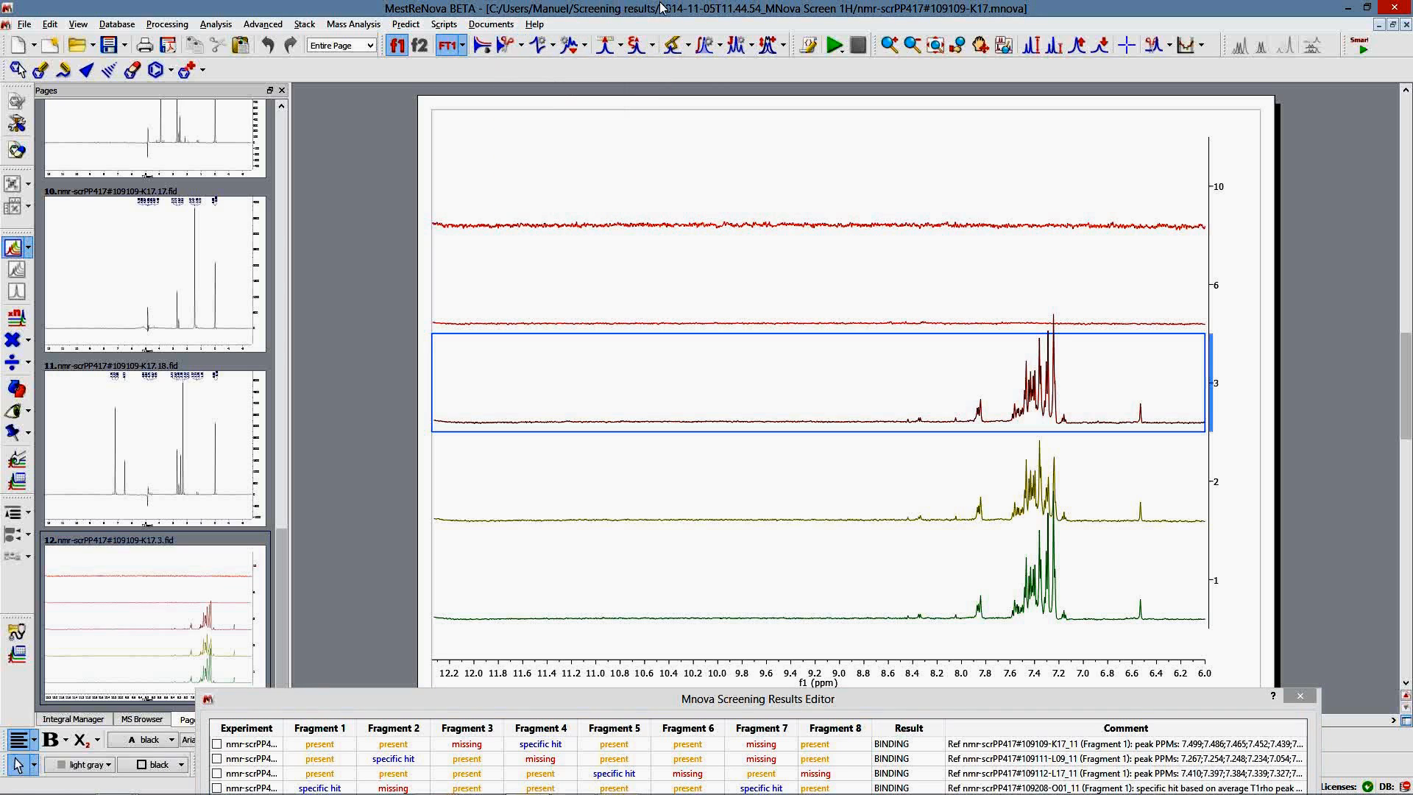
left_click(1170, 47)
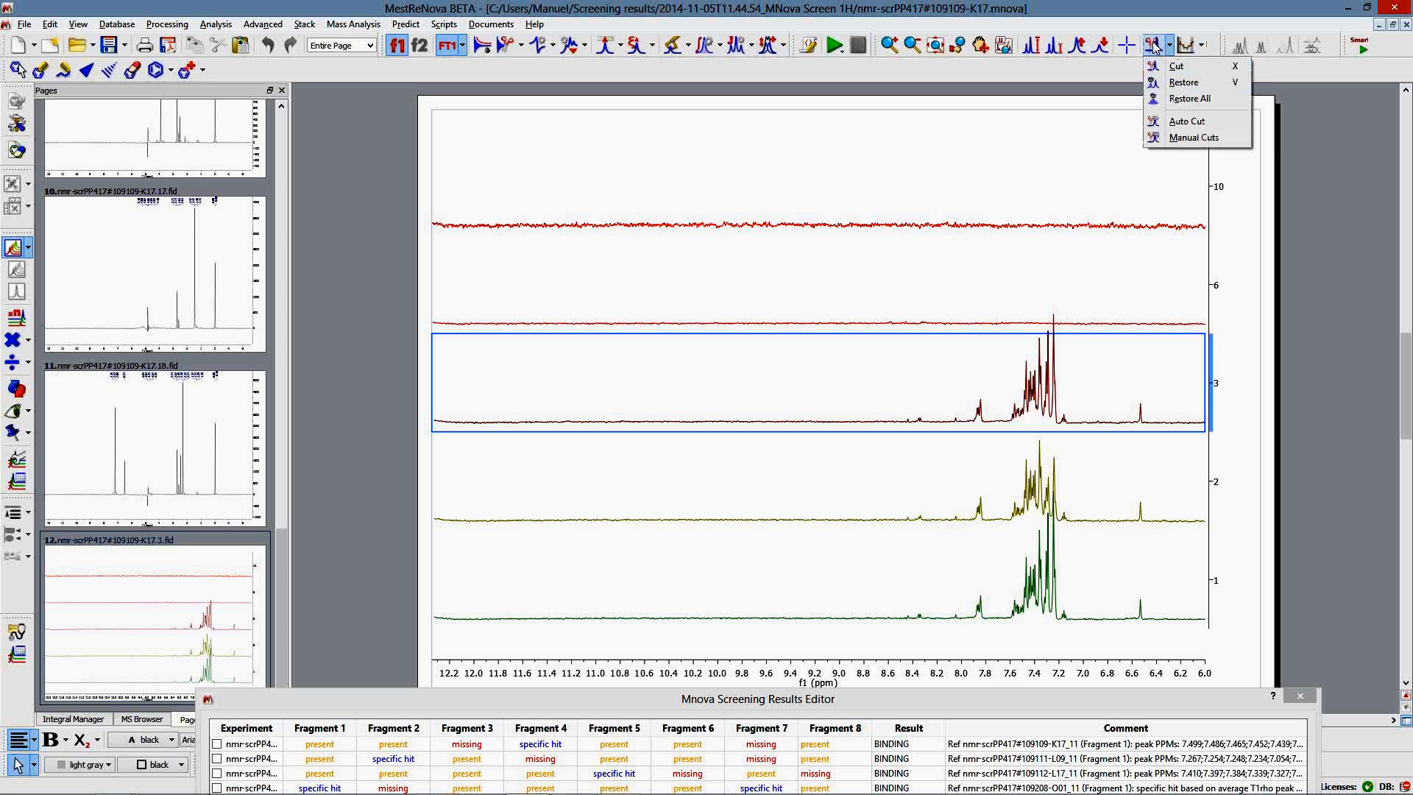
left_click(1189, 100)
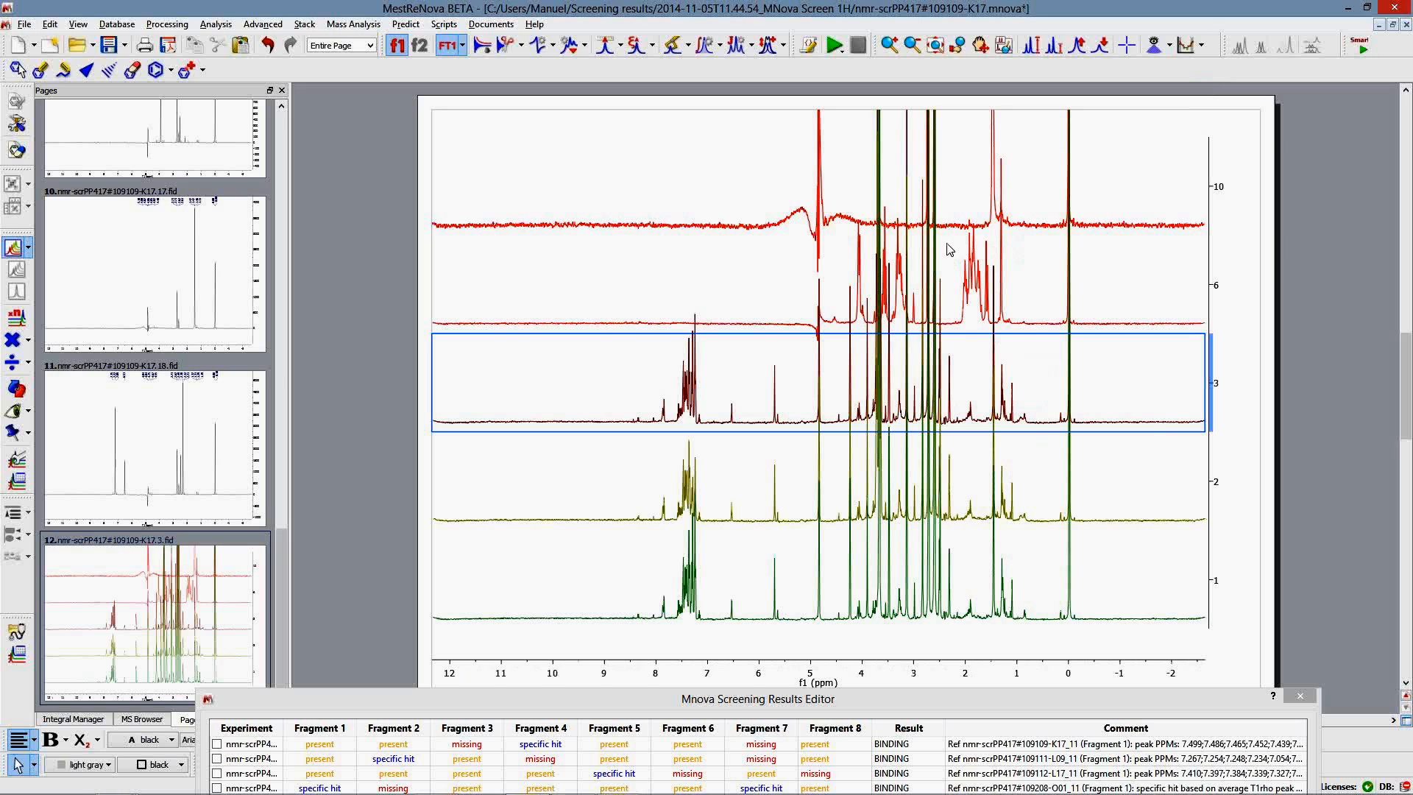
Step: Examine the stacked spectra between about 0.6 and 5.8 ppm and in the aromatic region, ending zoomed to about 6–11.9 ppm
key("z")
left_click_drag(767, 272, 1037, 284)
scroll(1030, 221, "down", 3)
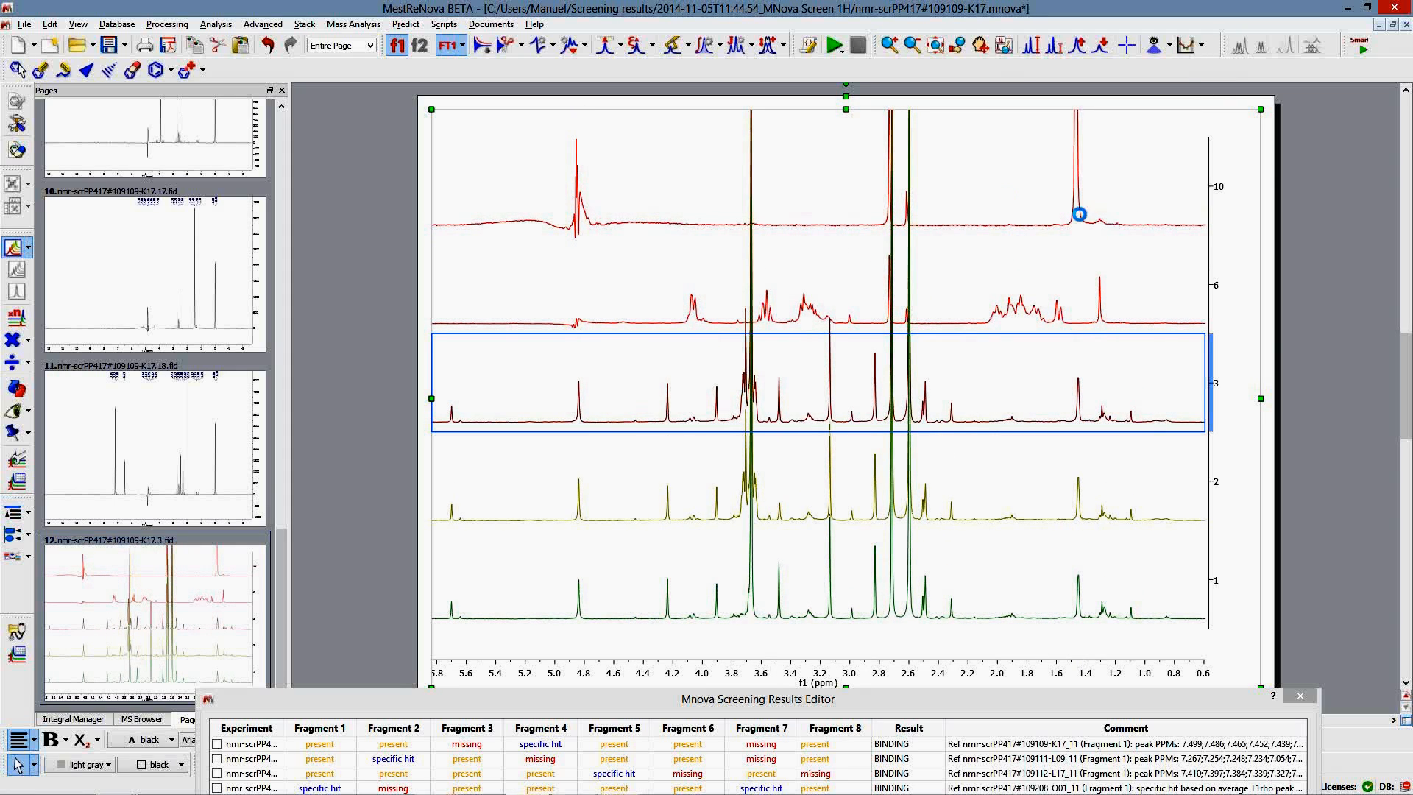
scroll(1079, 215, "up", 5)
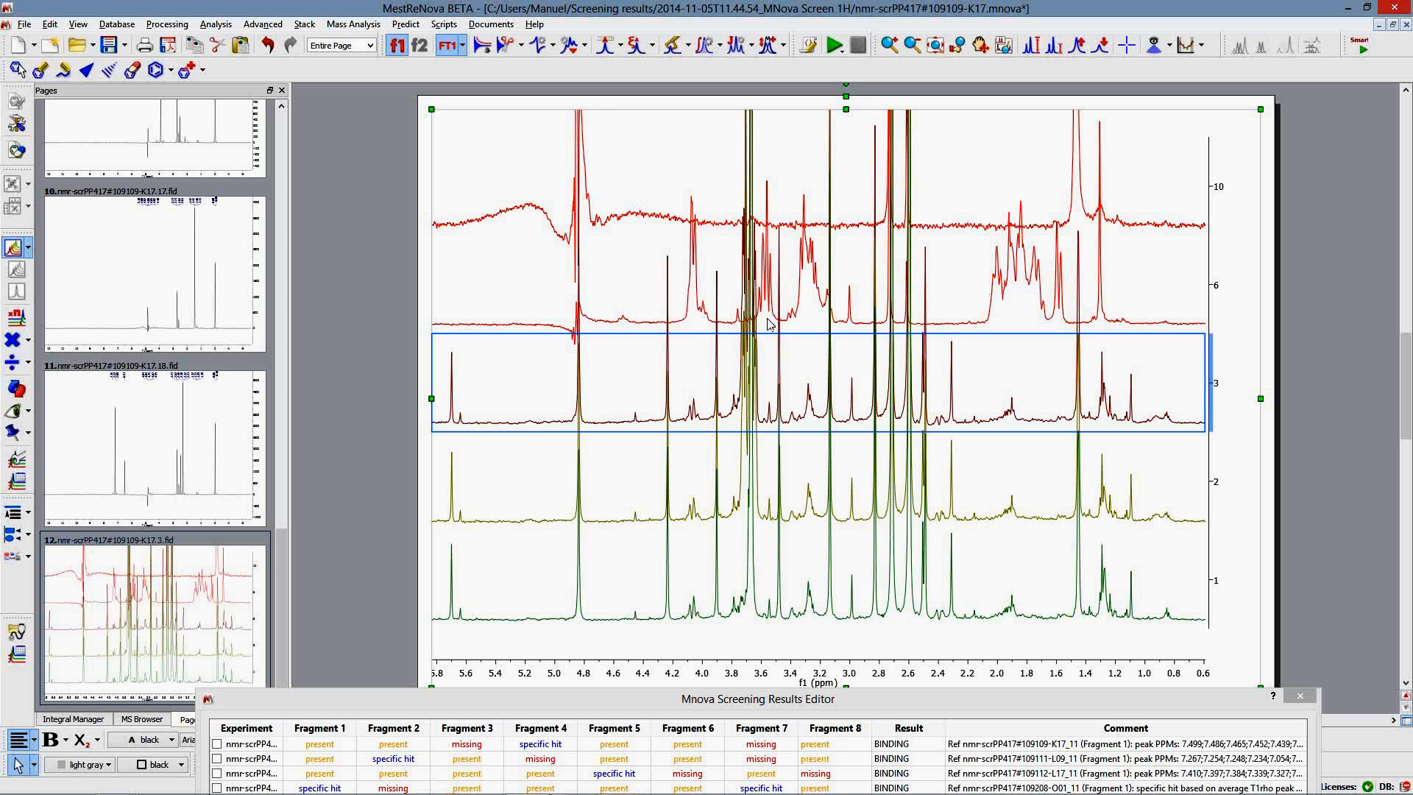
key("f")
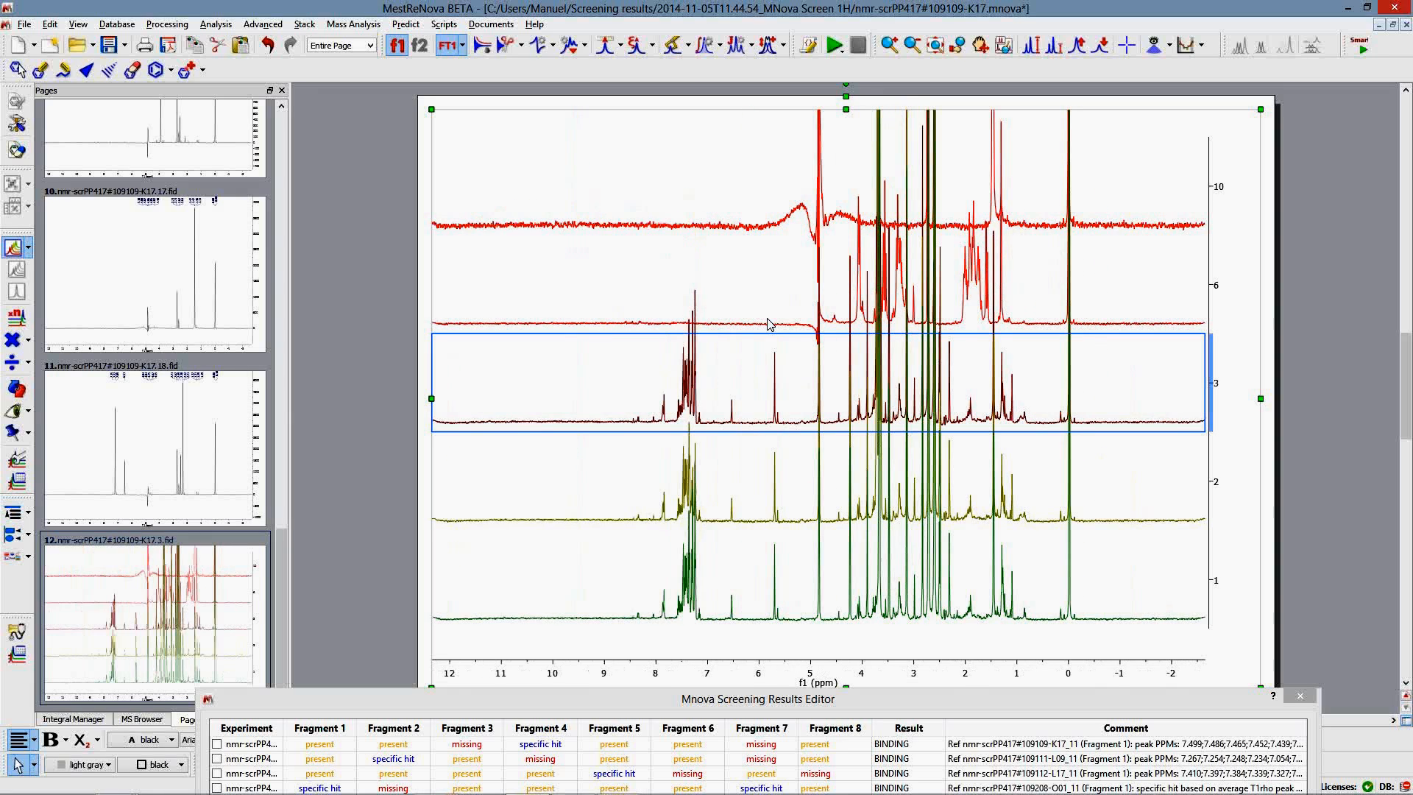
key("z")
left_click_drag(613, 346, 757, 381)
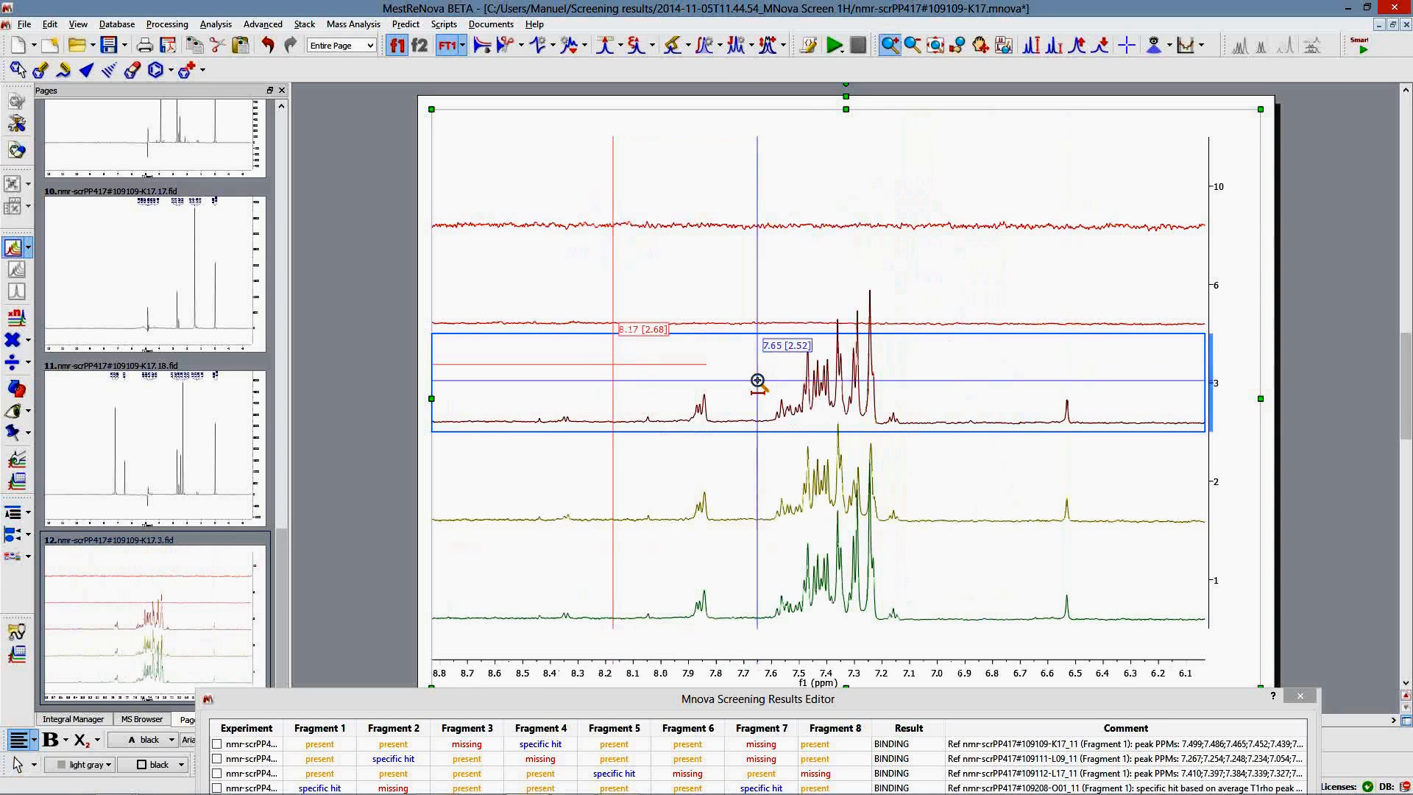
double_click(970, 475)
left_click_drag(761, 520, 453, 501)
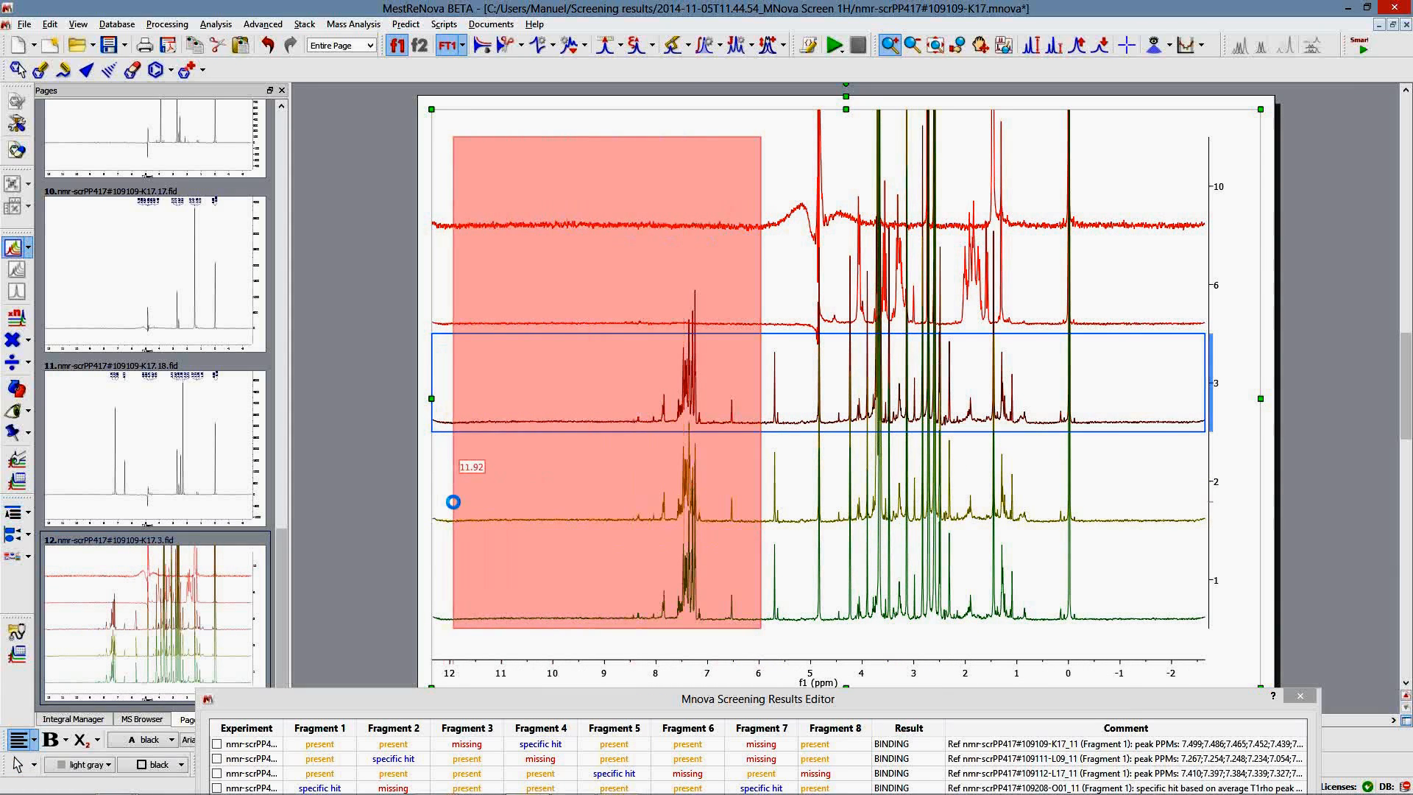
Step: Hide the missing references and show the present references in the stacked spectra for comparison
double_click(808, 699)
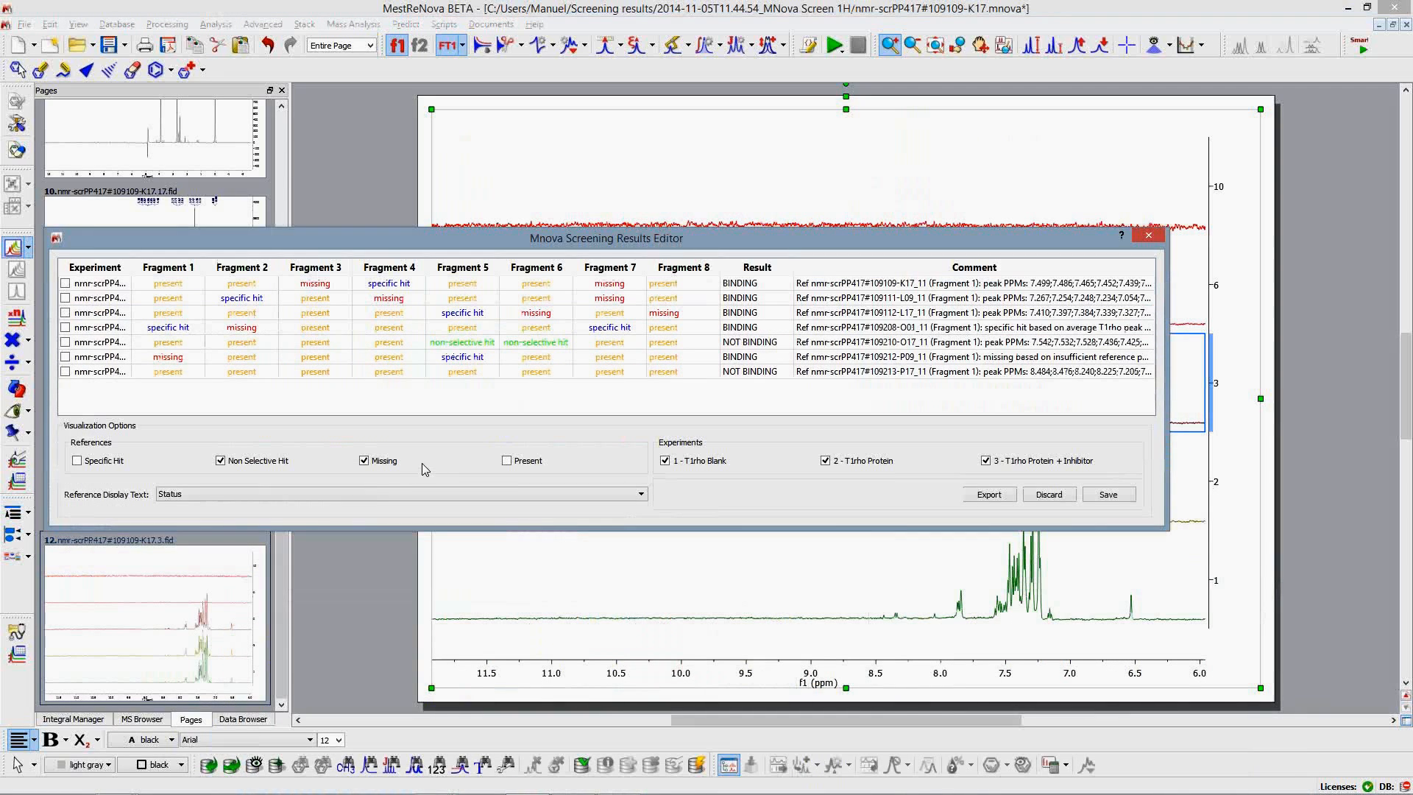
left_click(363, 461)
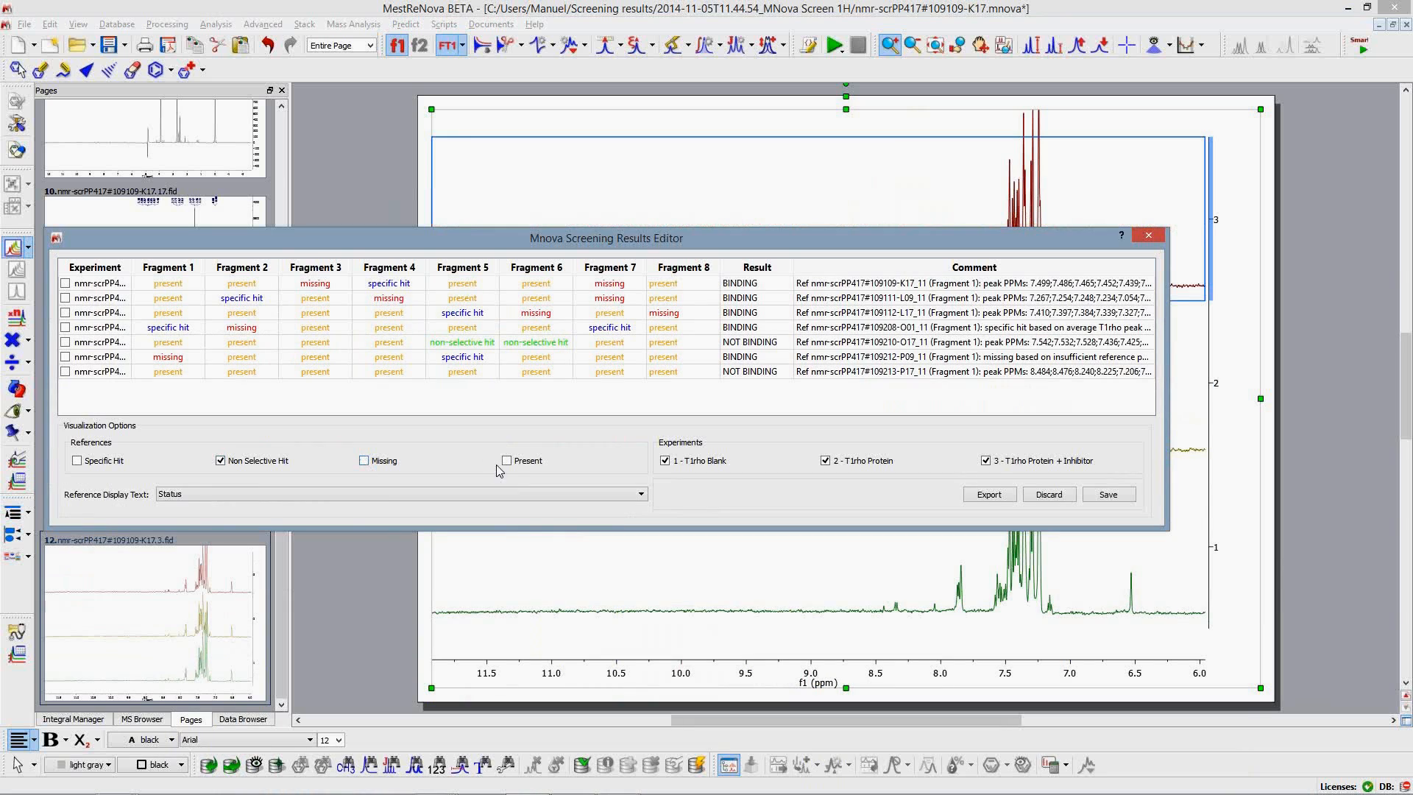
left_click(507, 461)
left_click_drag(585, 238, 670, 604)
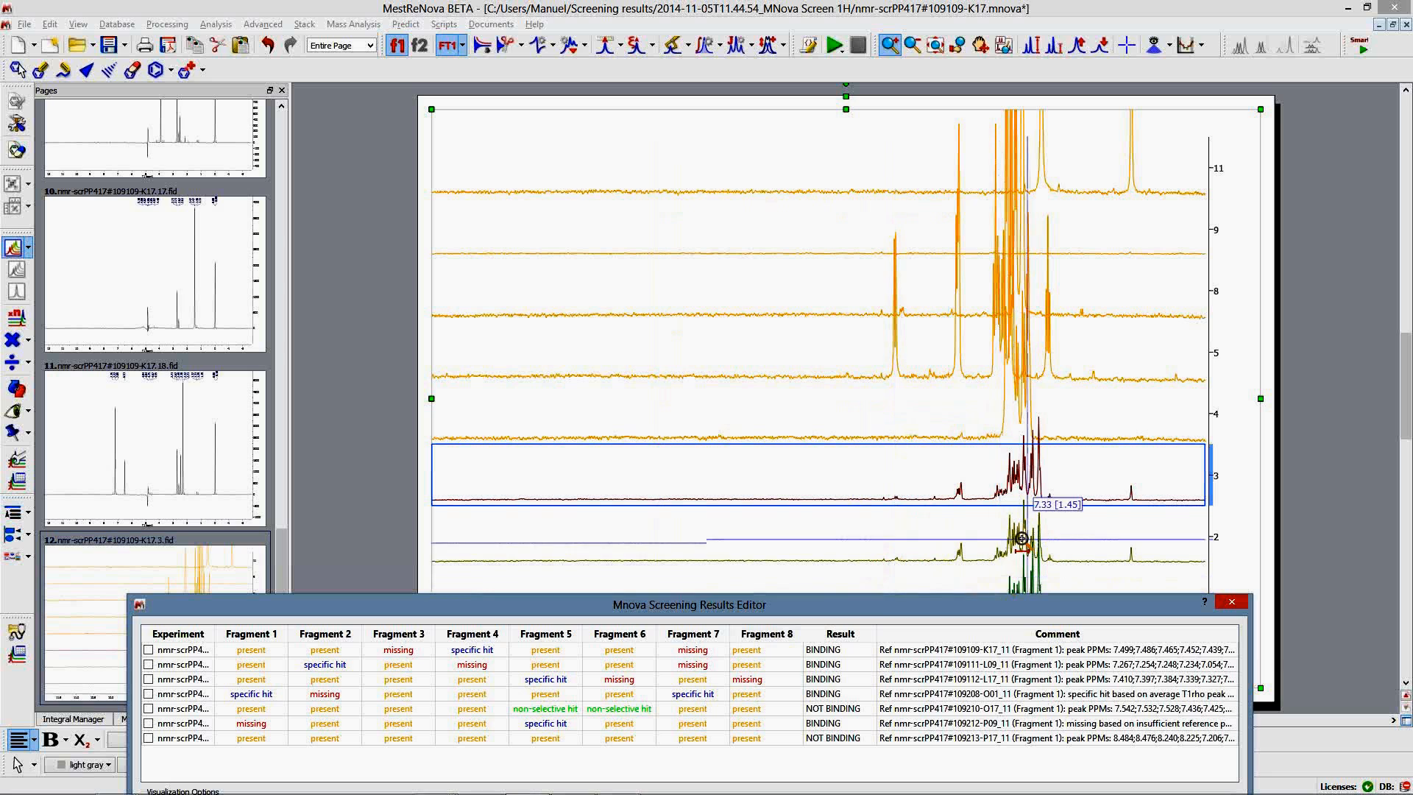
left_click_drag(869, 616, 828, 487)
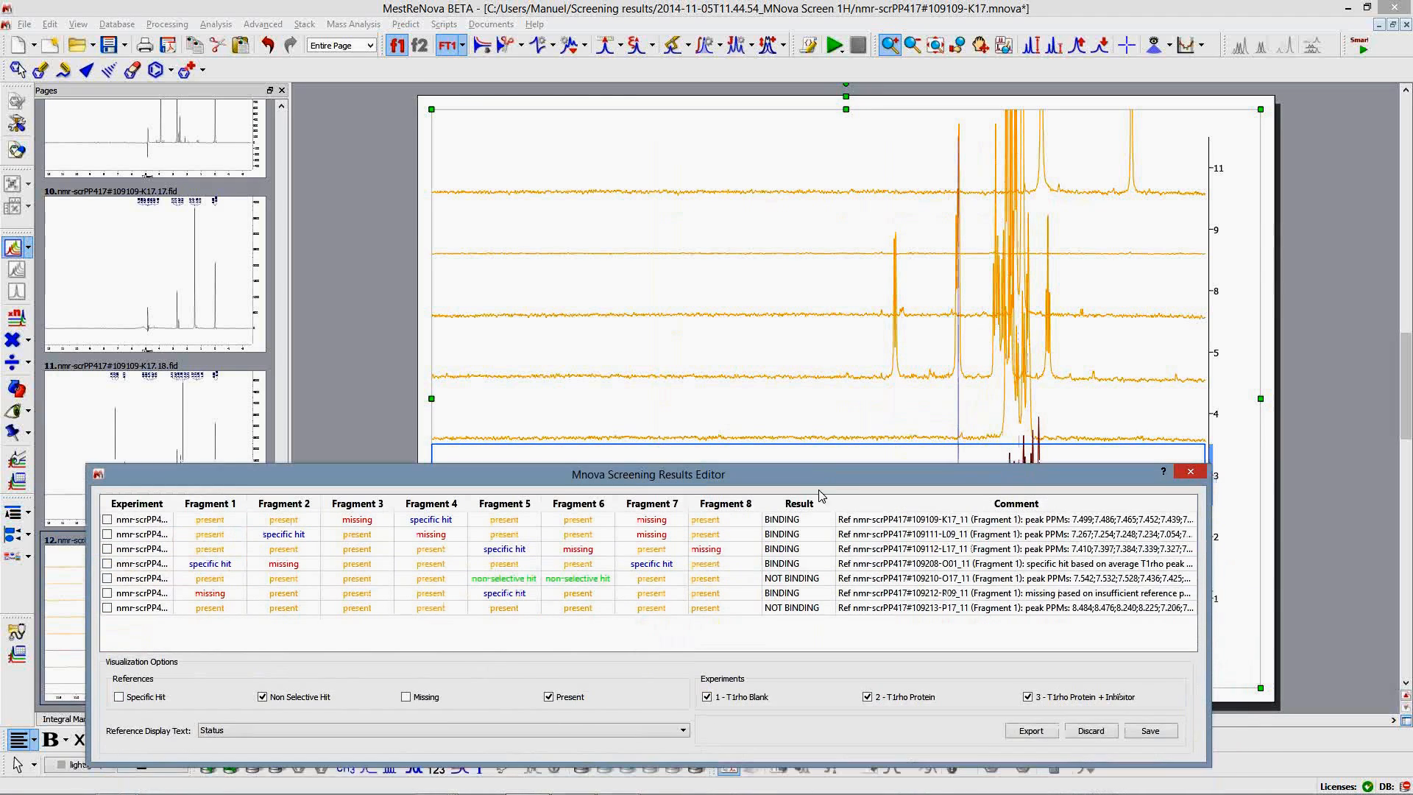
Step: Hide the present references, show the specific hits again and move the results editor clear of the spectra
left_click(577, 702)
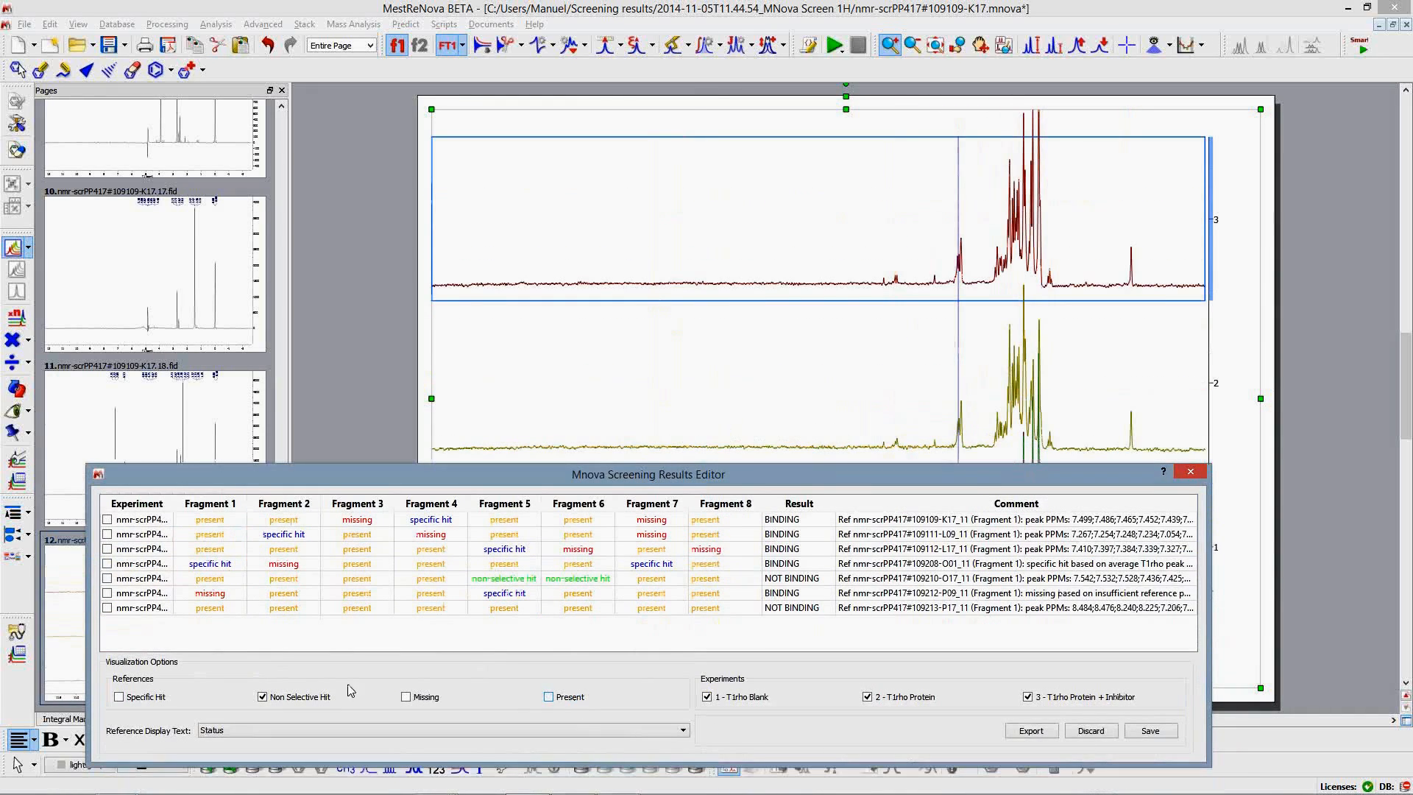
left_click(158, 699)
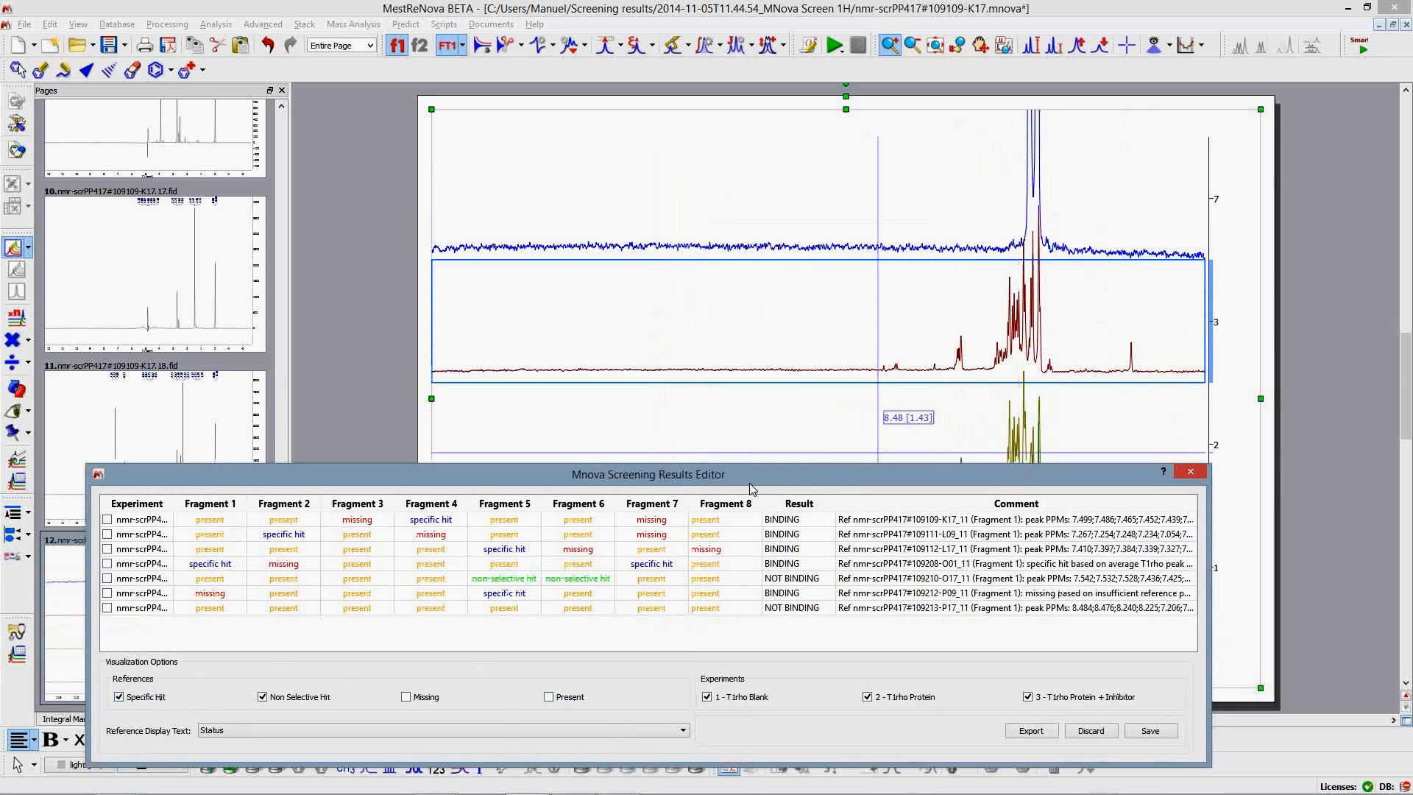
left_click_drag(779, 488, 836, 512)
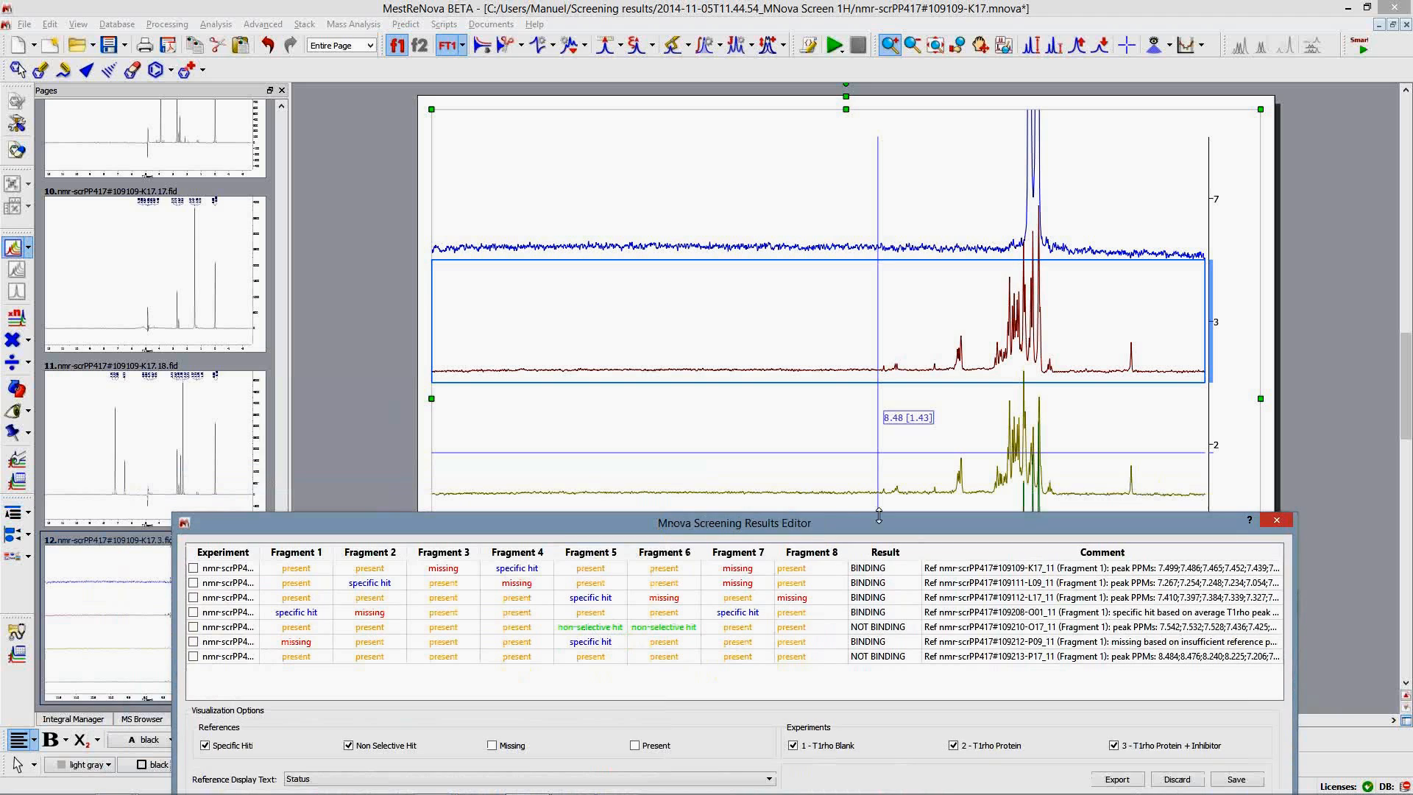
left_click_drag(800, 529, 835, 763)
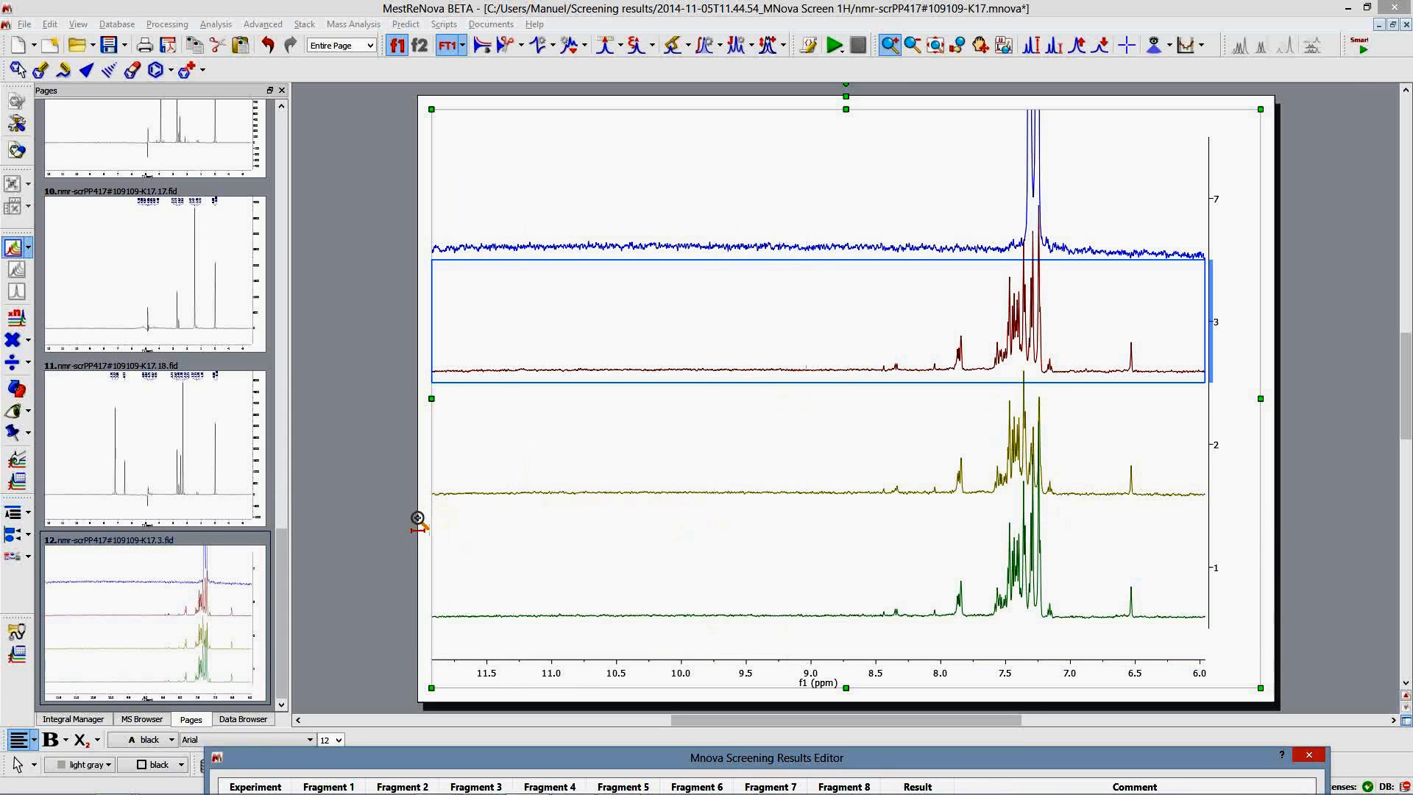
Step: Display the Stacked Spectra table and place it beside the stacked spectra
right_click(859, 81)
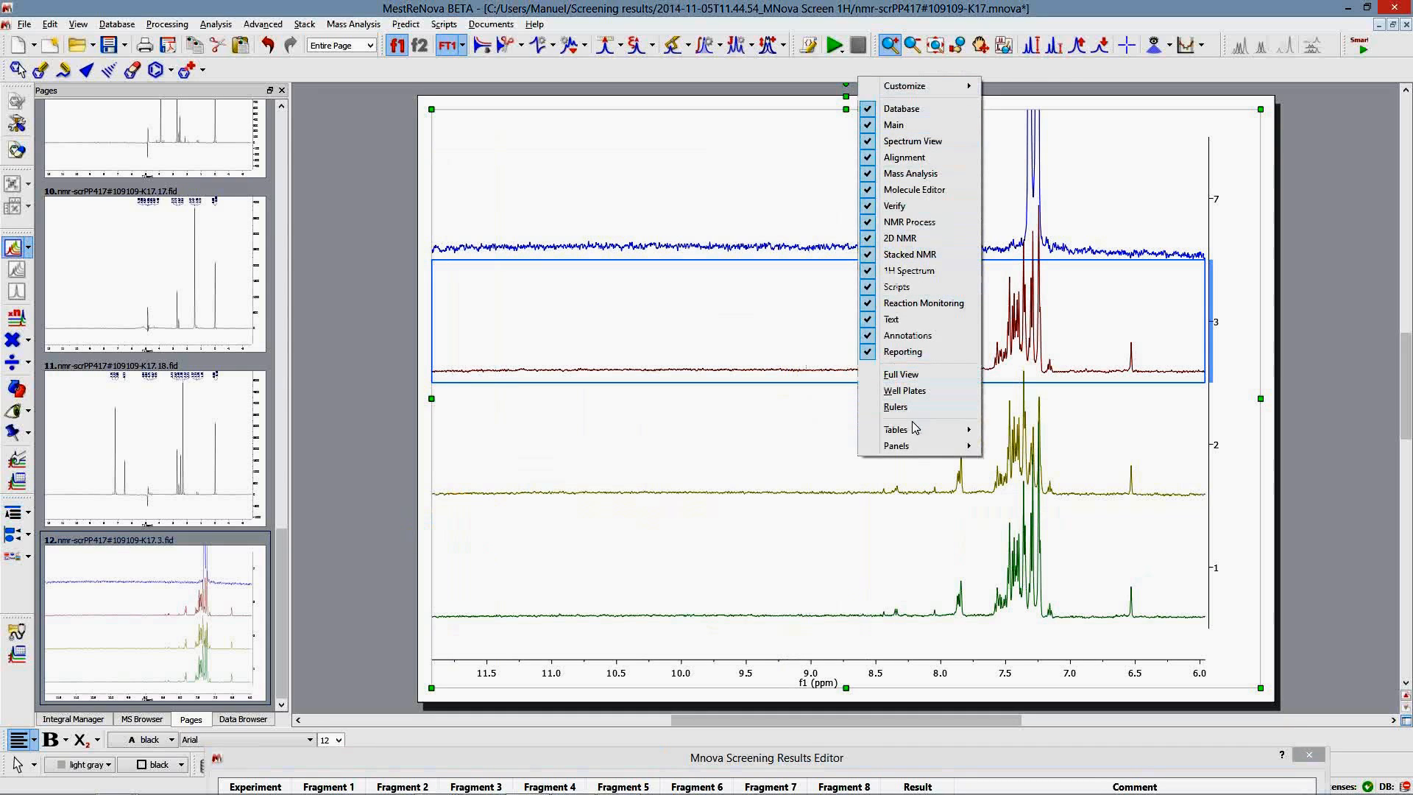
right_click(750, 71)
right_click(749, 71)
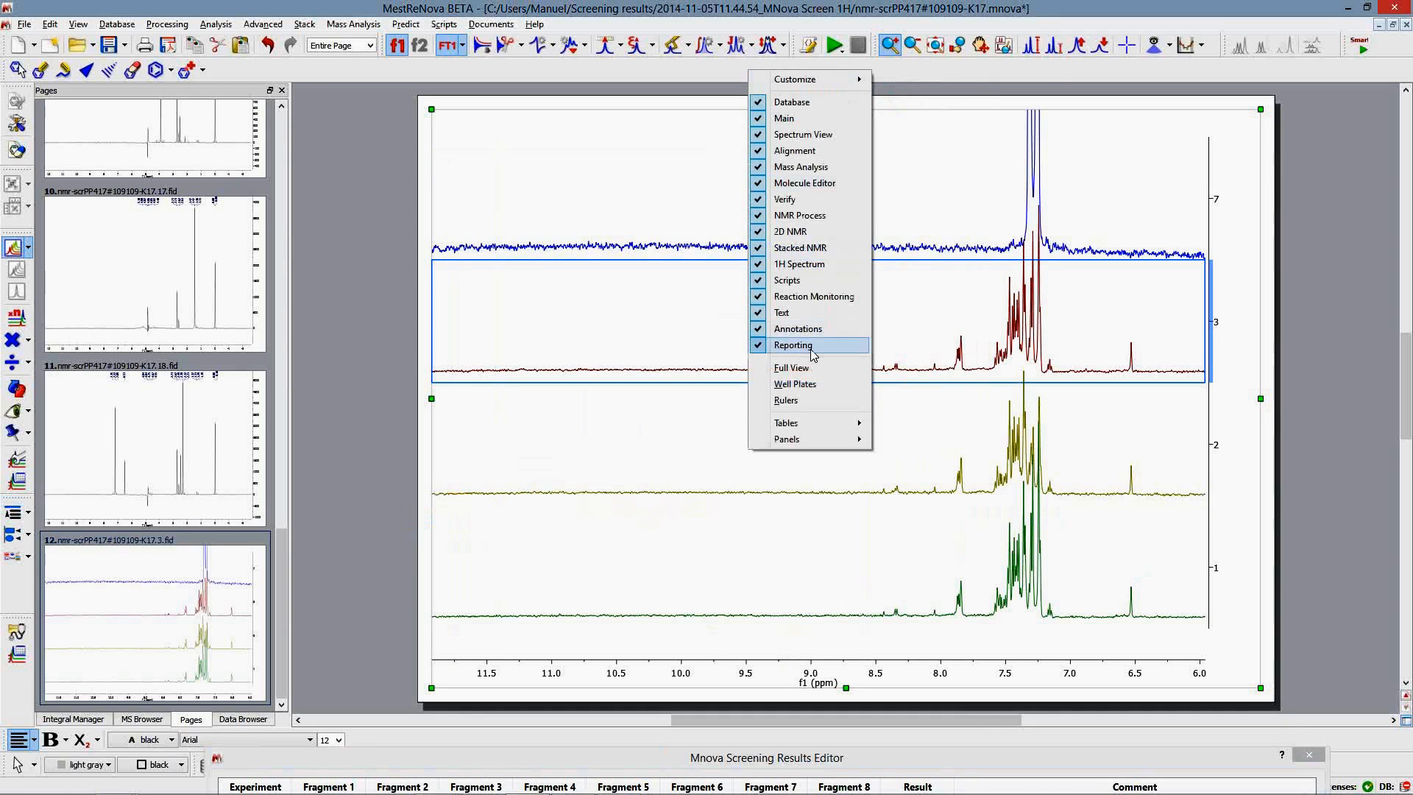
mouse_move(792, 420)
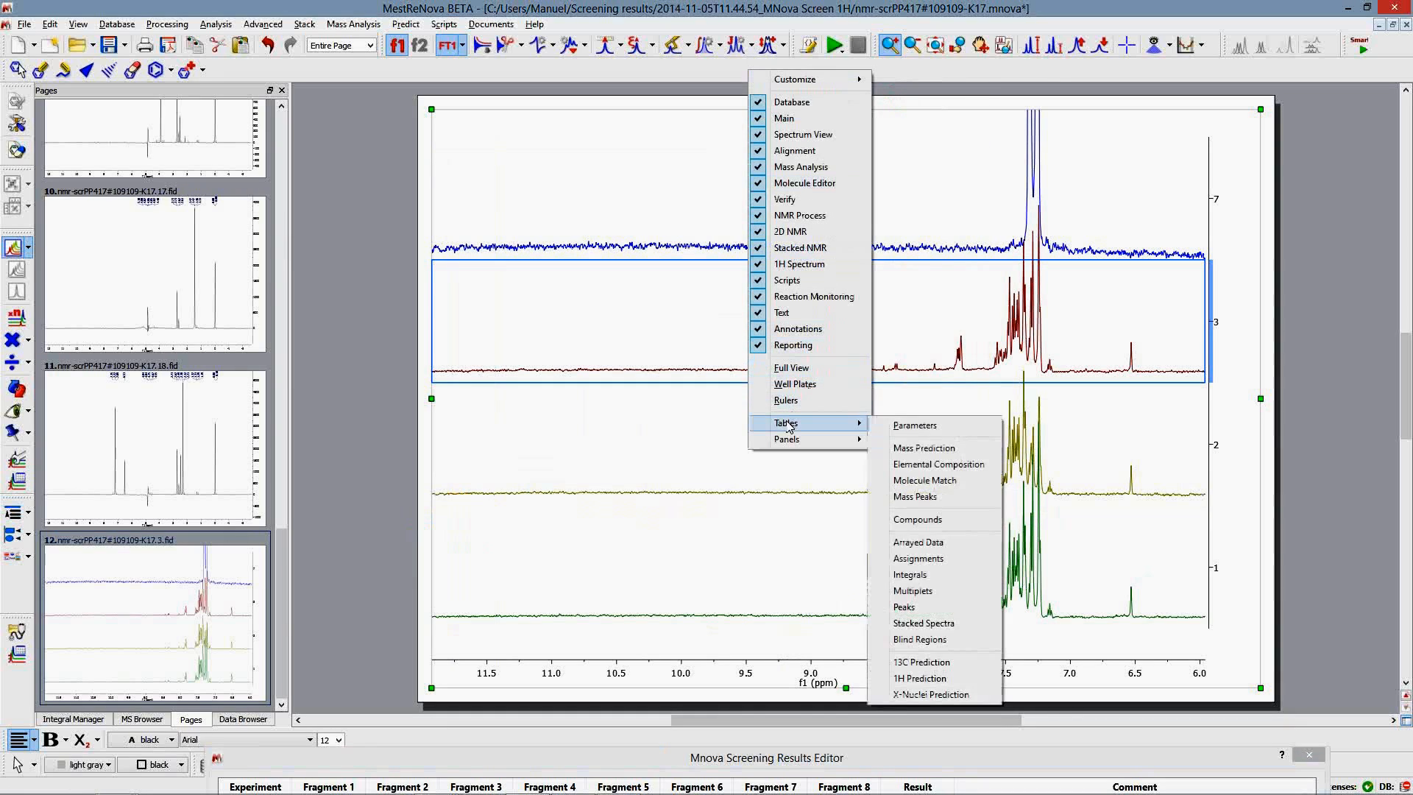
left_click(930, 628)
mouse_move(309, 120)
left_mouse_down()
mouse_move(280, 118)
mouse_move(326, 200)
mouse_move(298, 117)
left_mouse_up()
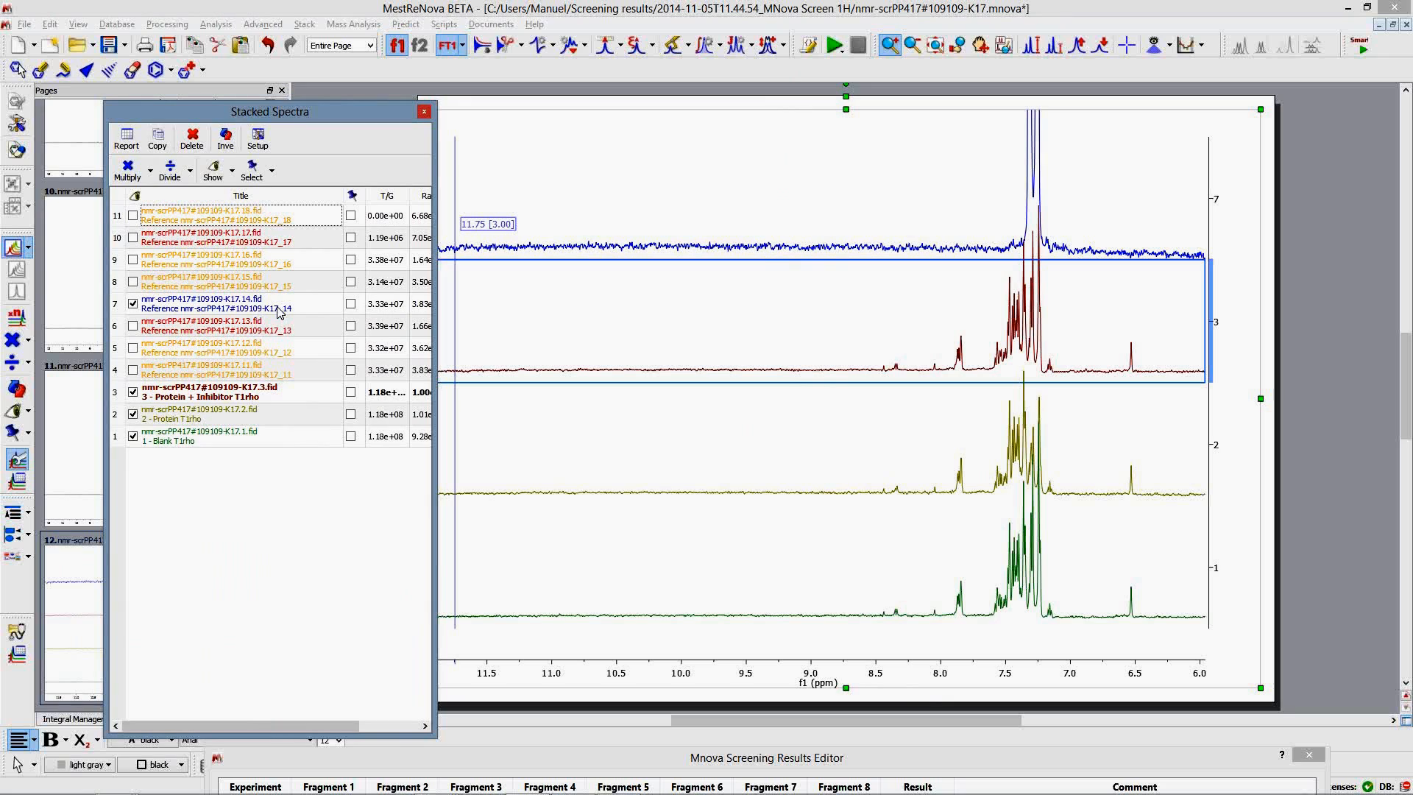
left_click(307, 309)
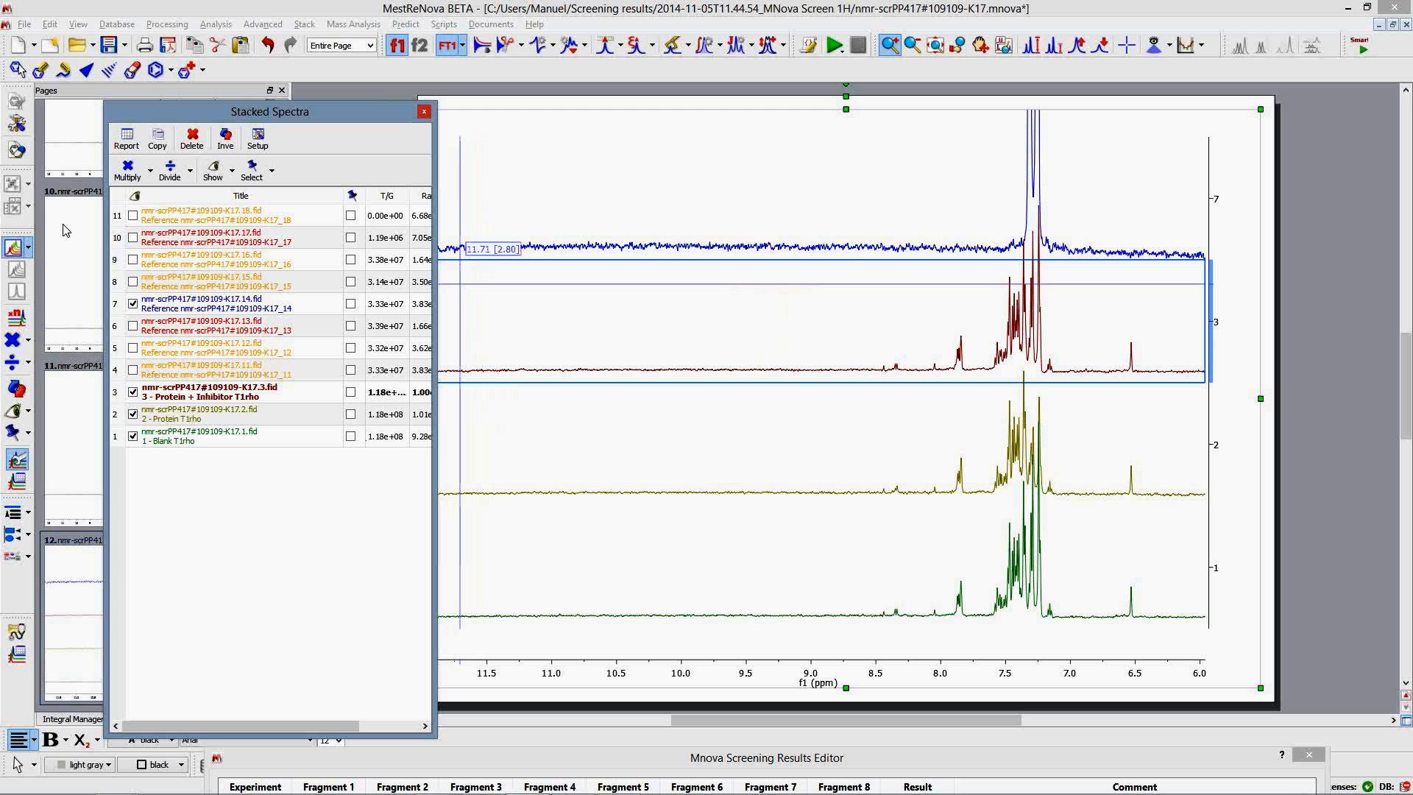
Step: Superimpose the stacked spectra and zoom to about 7.13–7.61 ppm
left_click(30, 246)
left_click(29, 246)
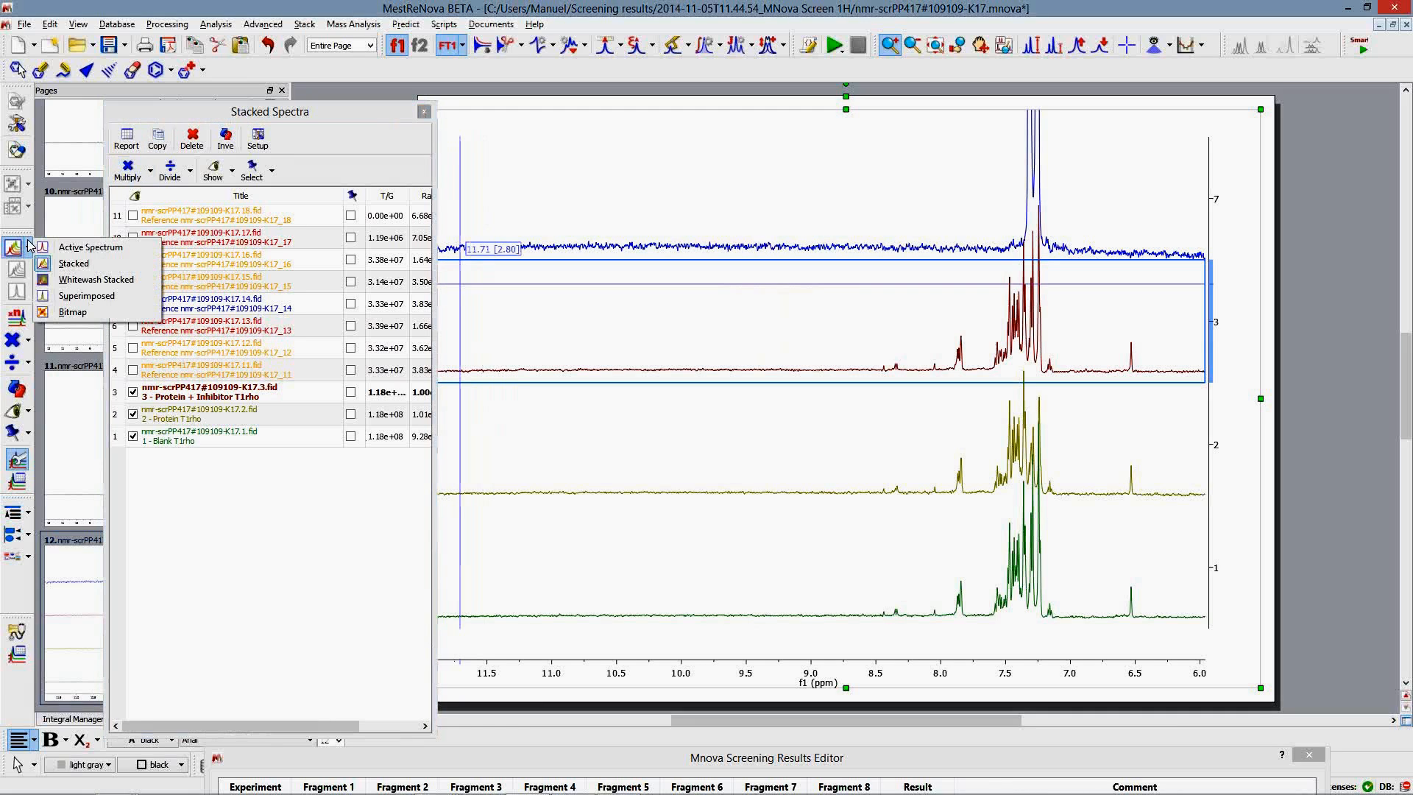
left_click(74, 298)
left_click_drag(992, 417, 1054, 425)
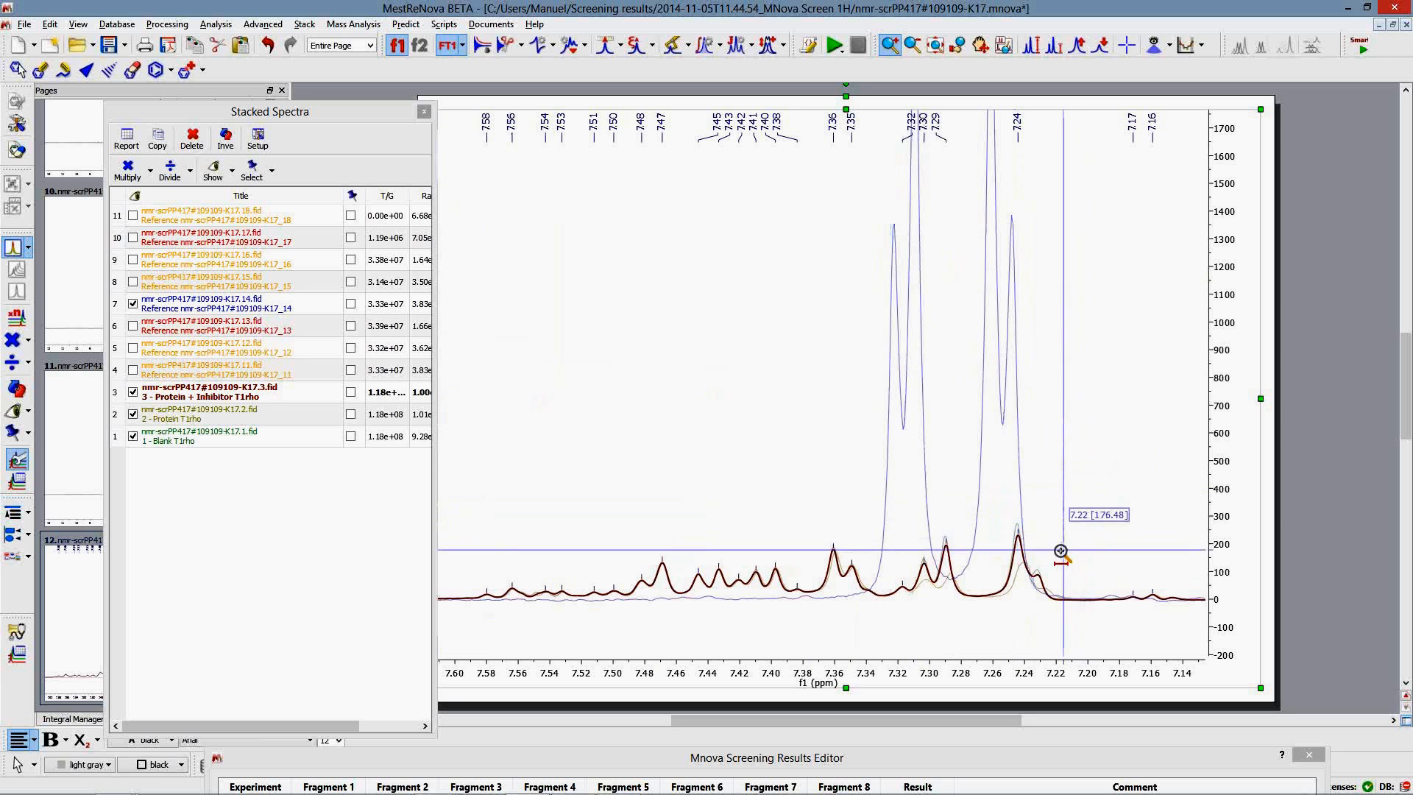
Step: Make the Blank T1rho spectrum active and examine the superimposed peaks between about 7.20 and 7.38 ppm
left_click(236, 441)
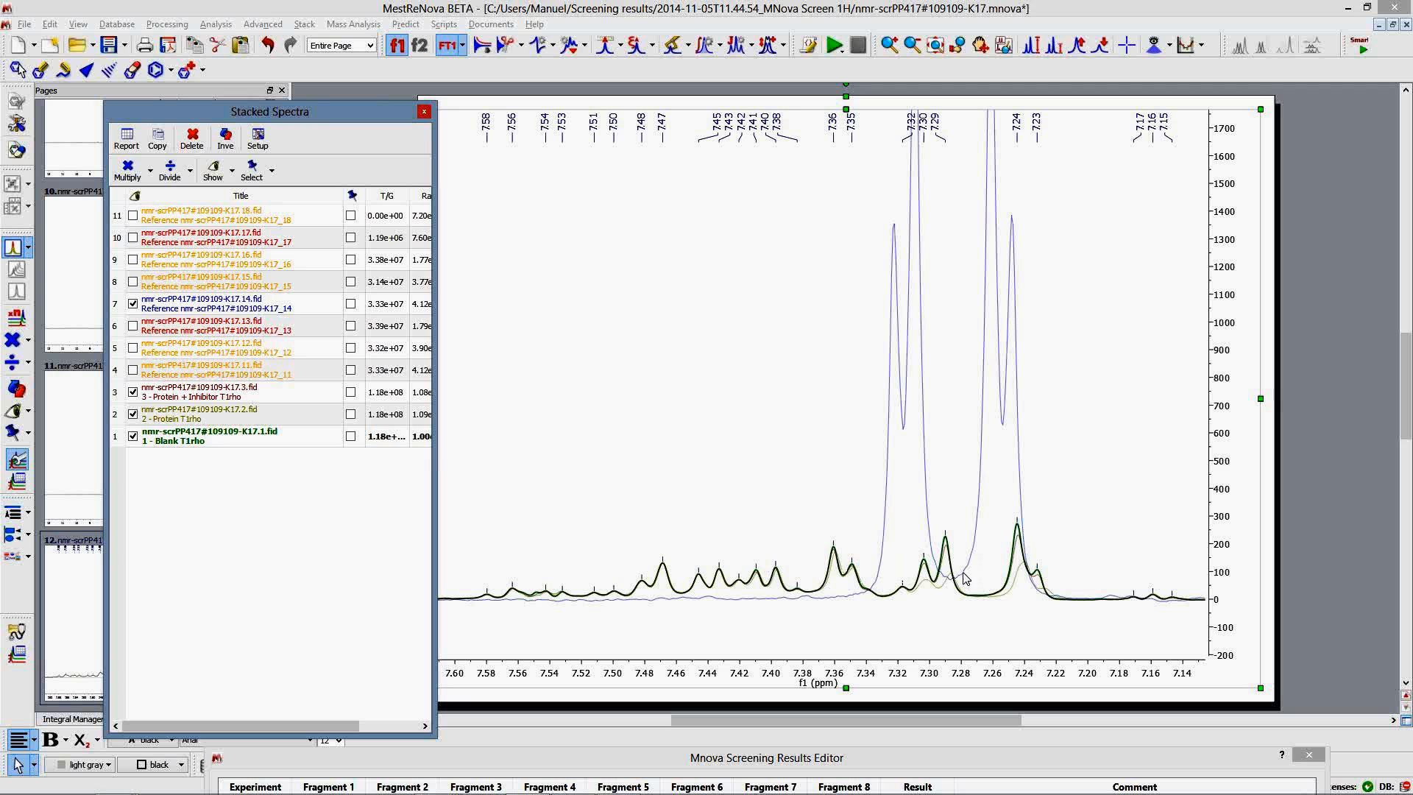
key("z")
left_click_drag(804, 548, 1083, 552)
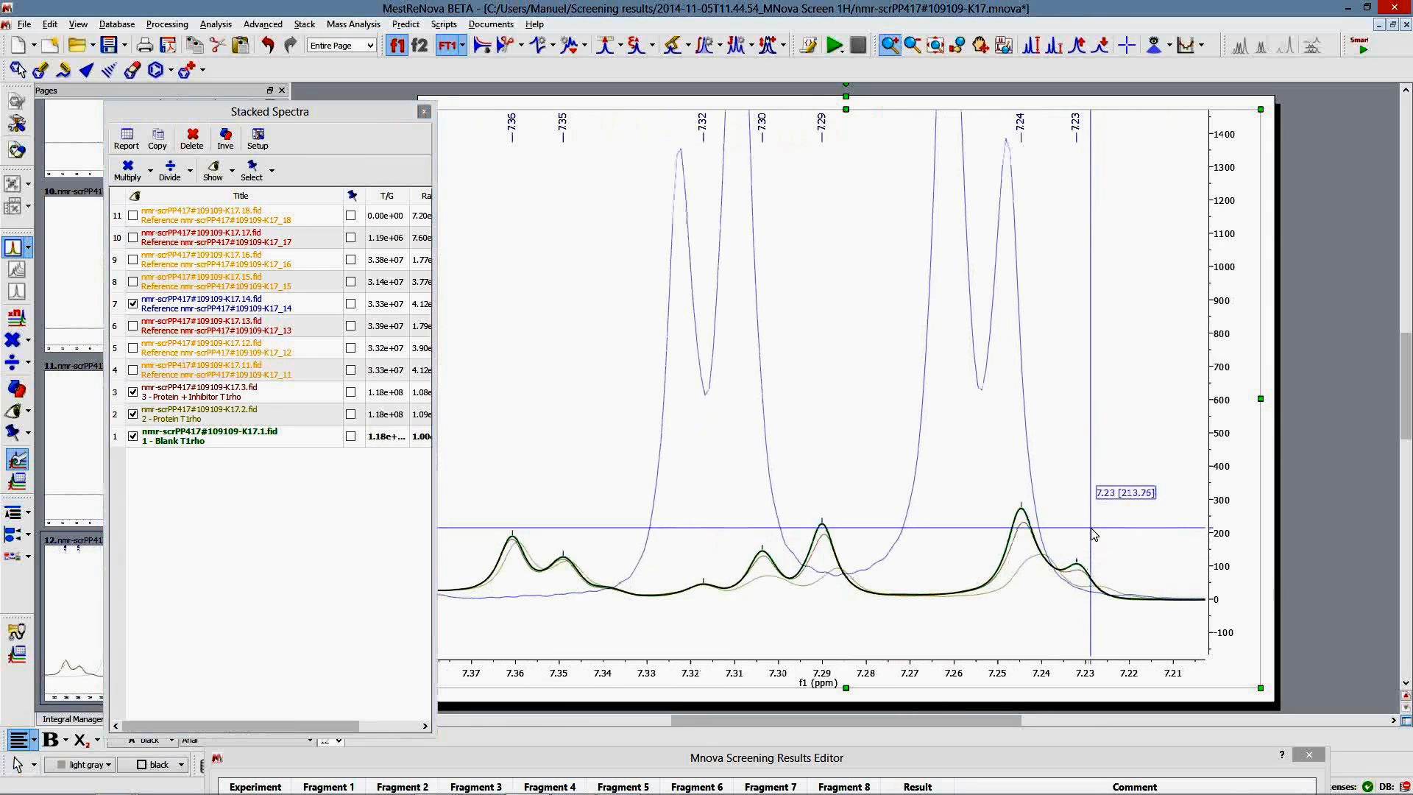
key("Escape")
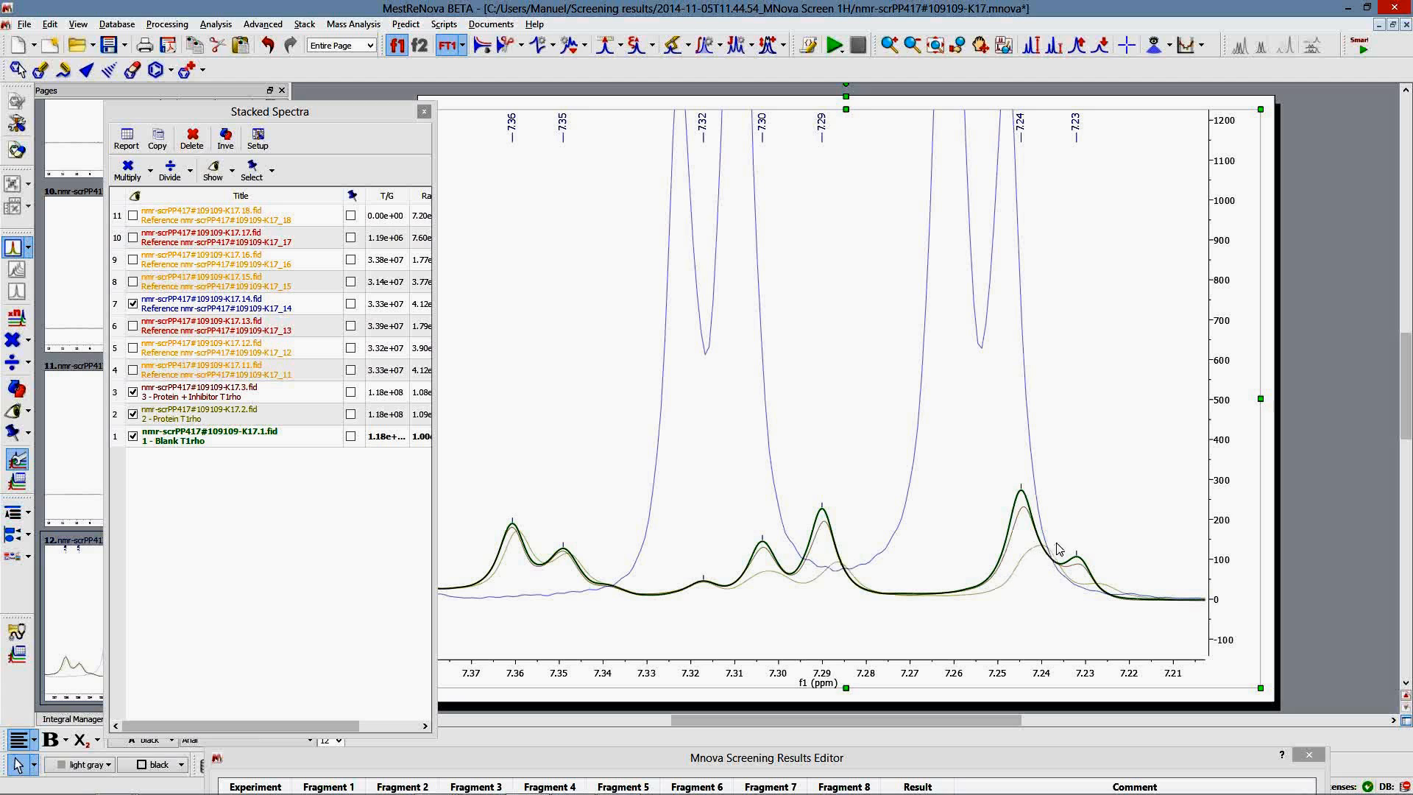
Step: Measure the shift between the blank and protein peaks near 7.24 ppm with the cursor, and close the cursor information
key("c")
double_click(1018, 536)
left_click_drag(1020, 535, 1039, 539)
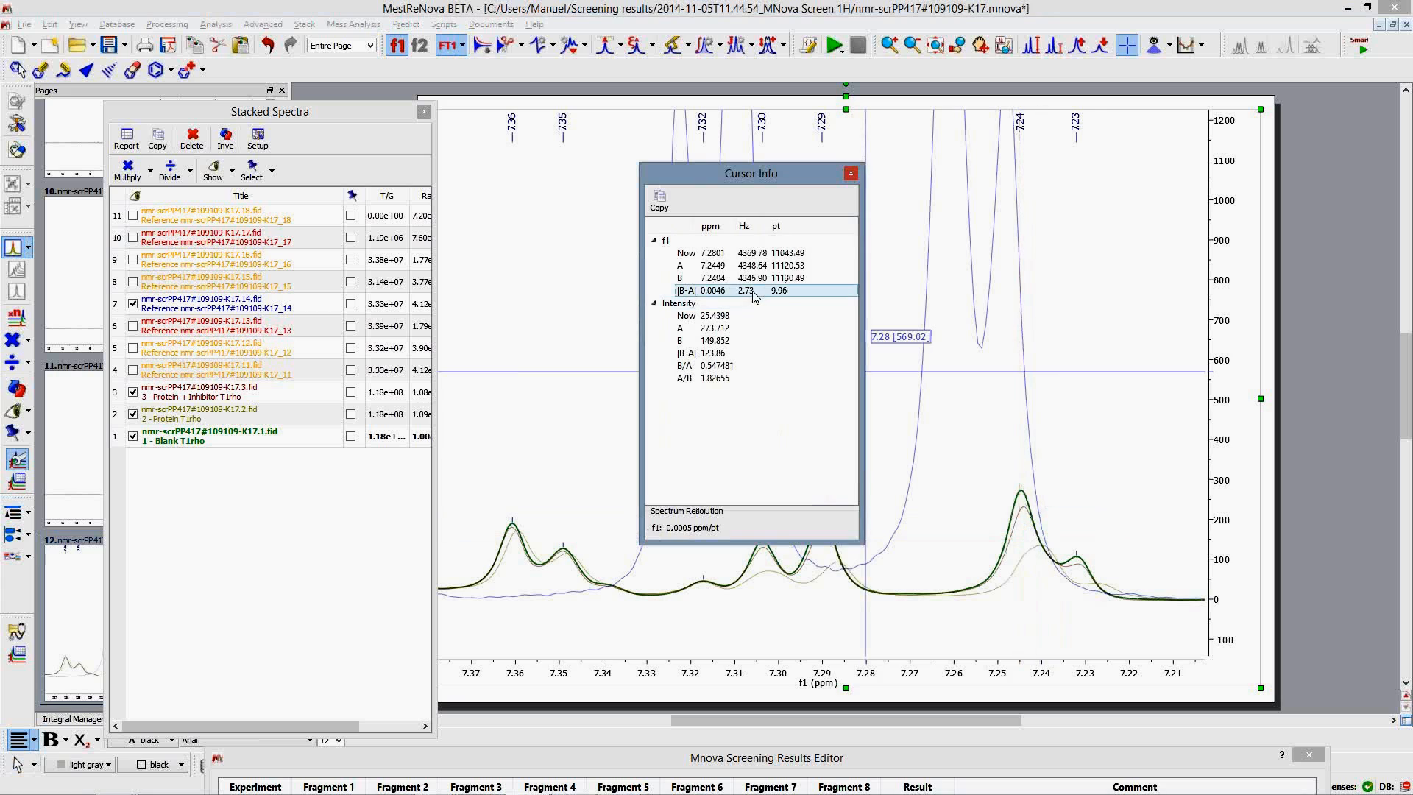
left_click(851, 177)
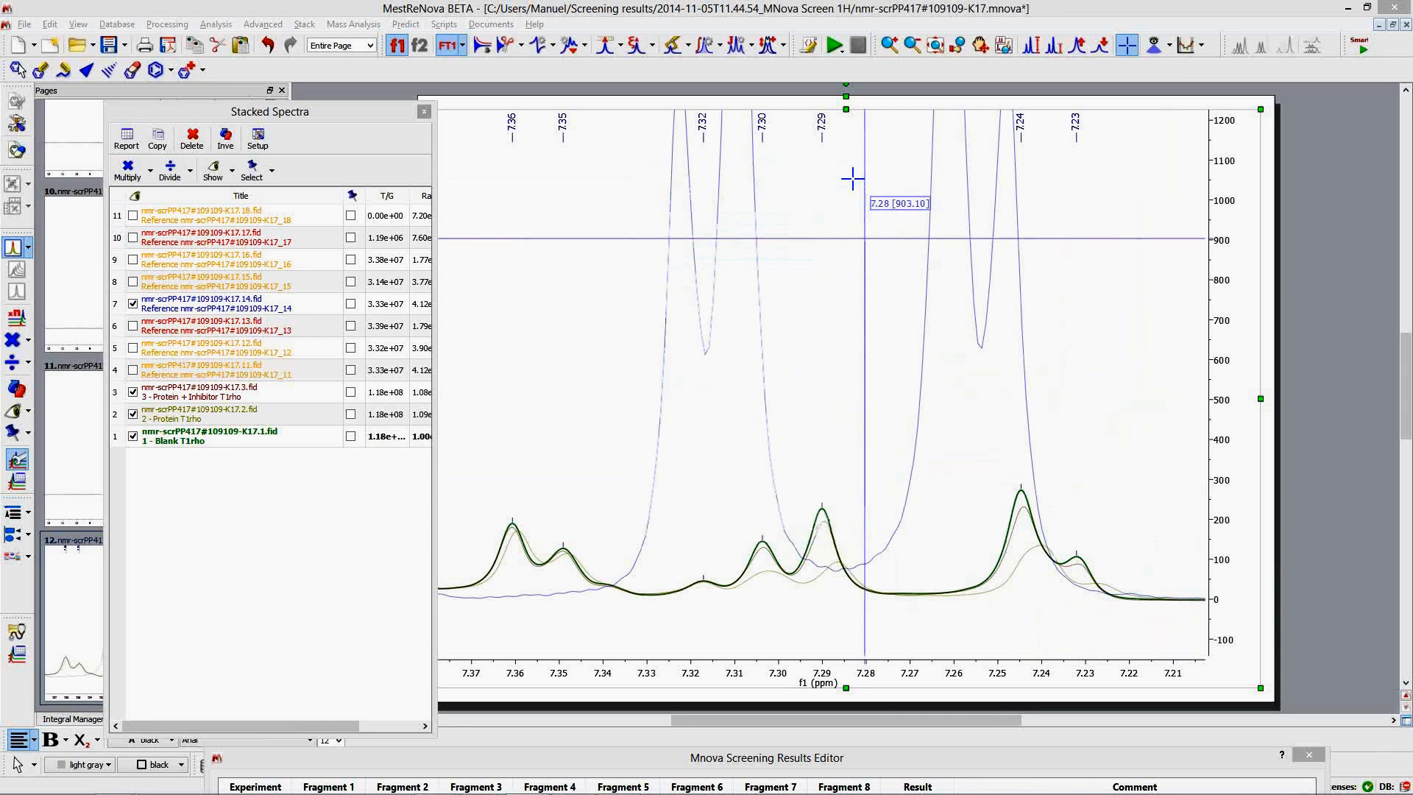
left_click(852, 174)
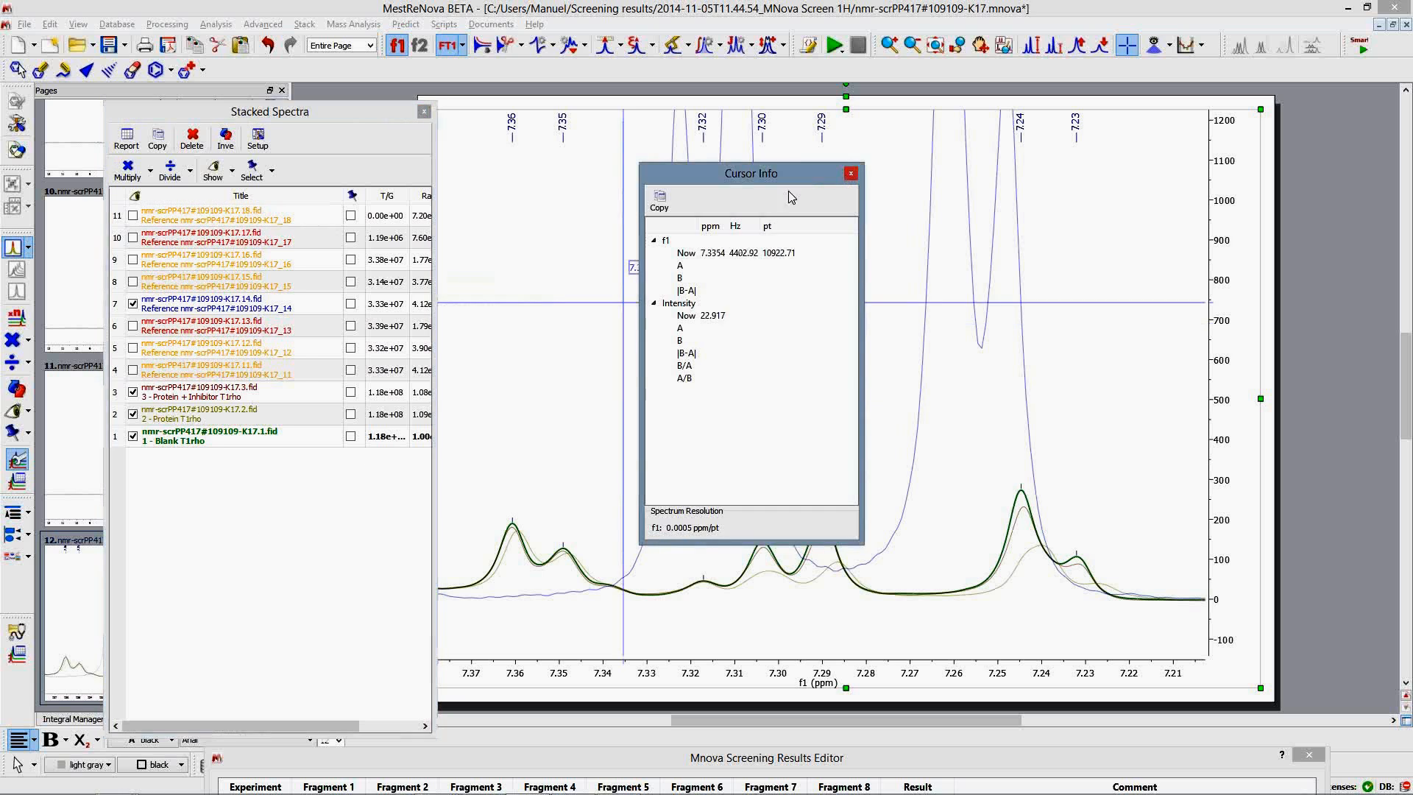
key("Escape")
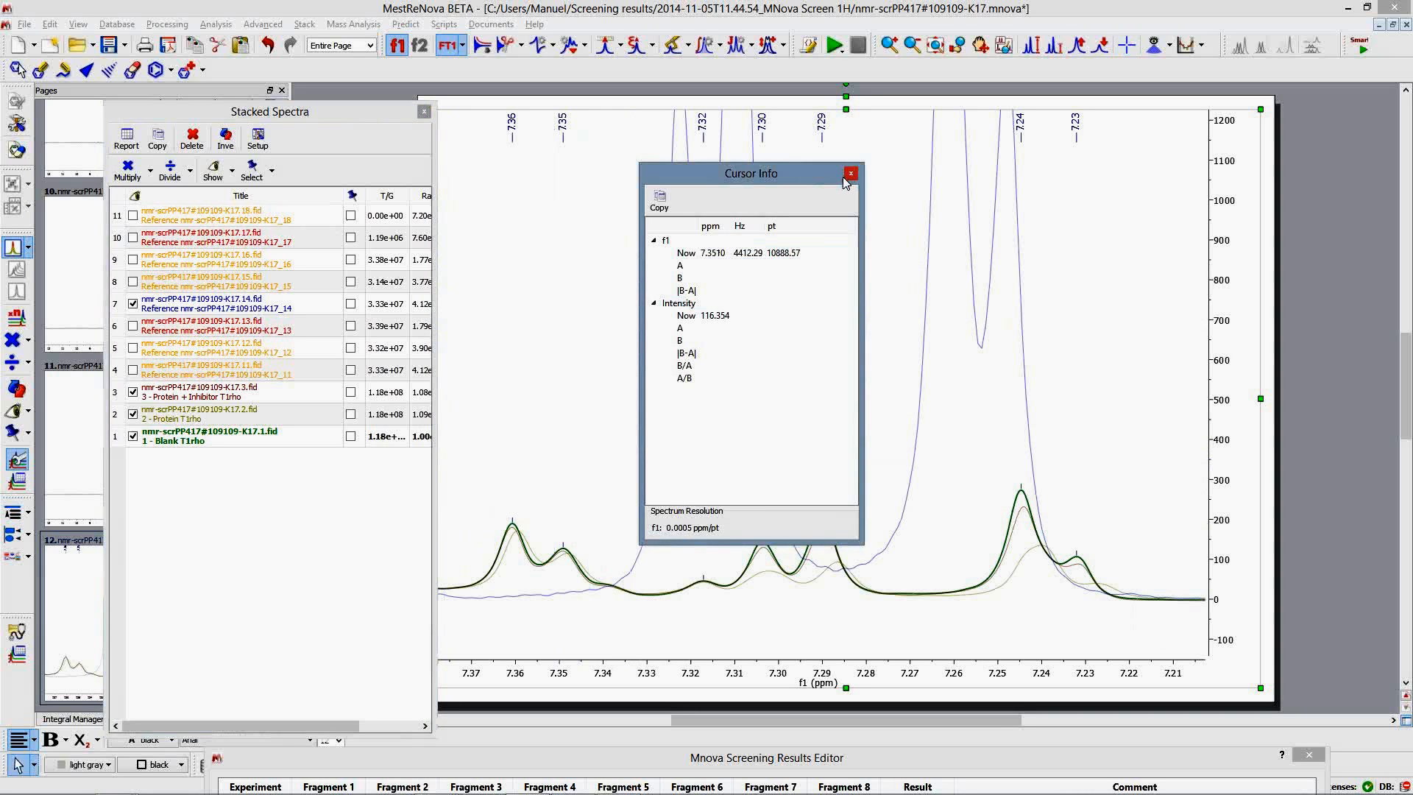
left_click(848, 175)
left_click(853, 175)
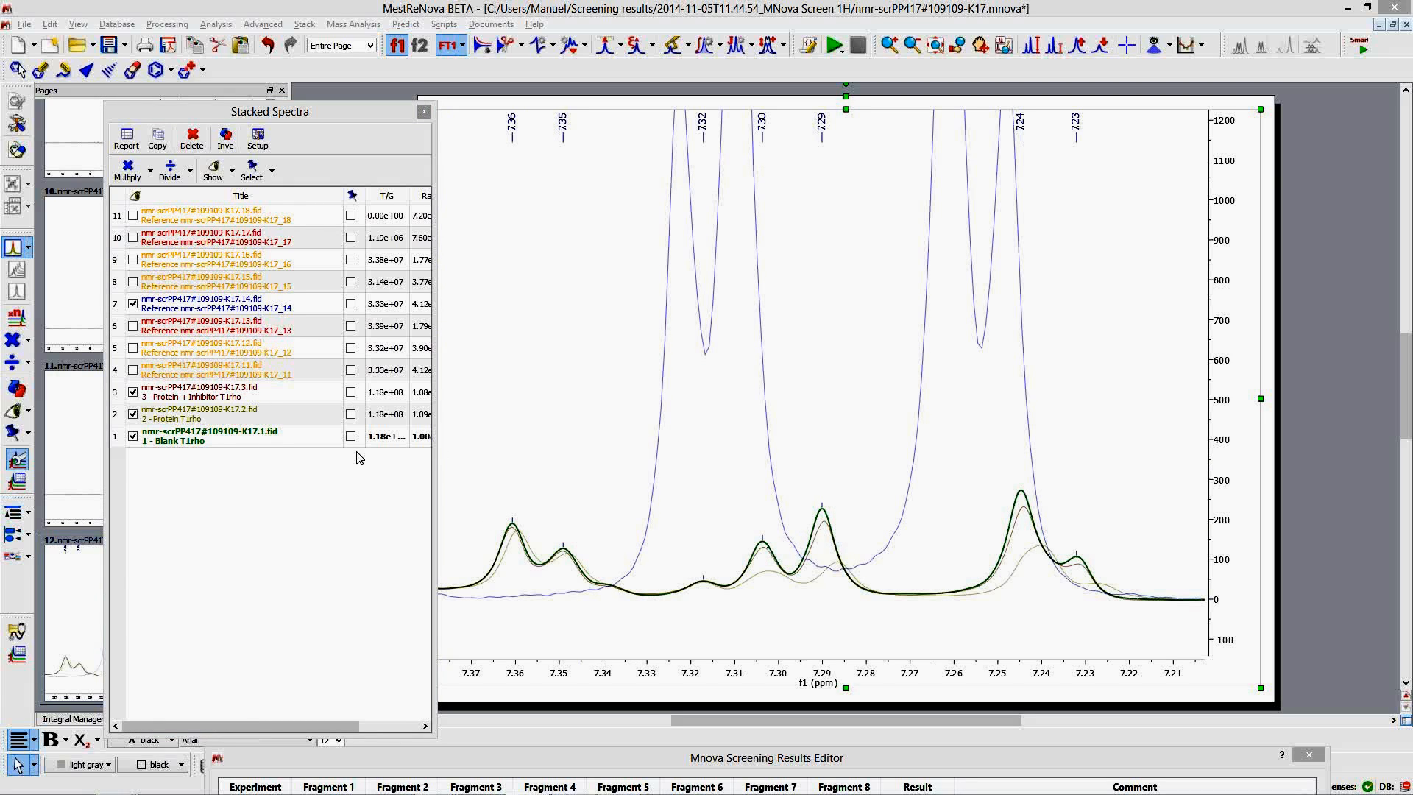
Step: Compare the superimposed peaks by activating the Protein T1rho spectrum and then the Protein + Inhibitor T1rho spectrum
left_click(215, 440)
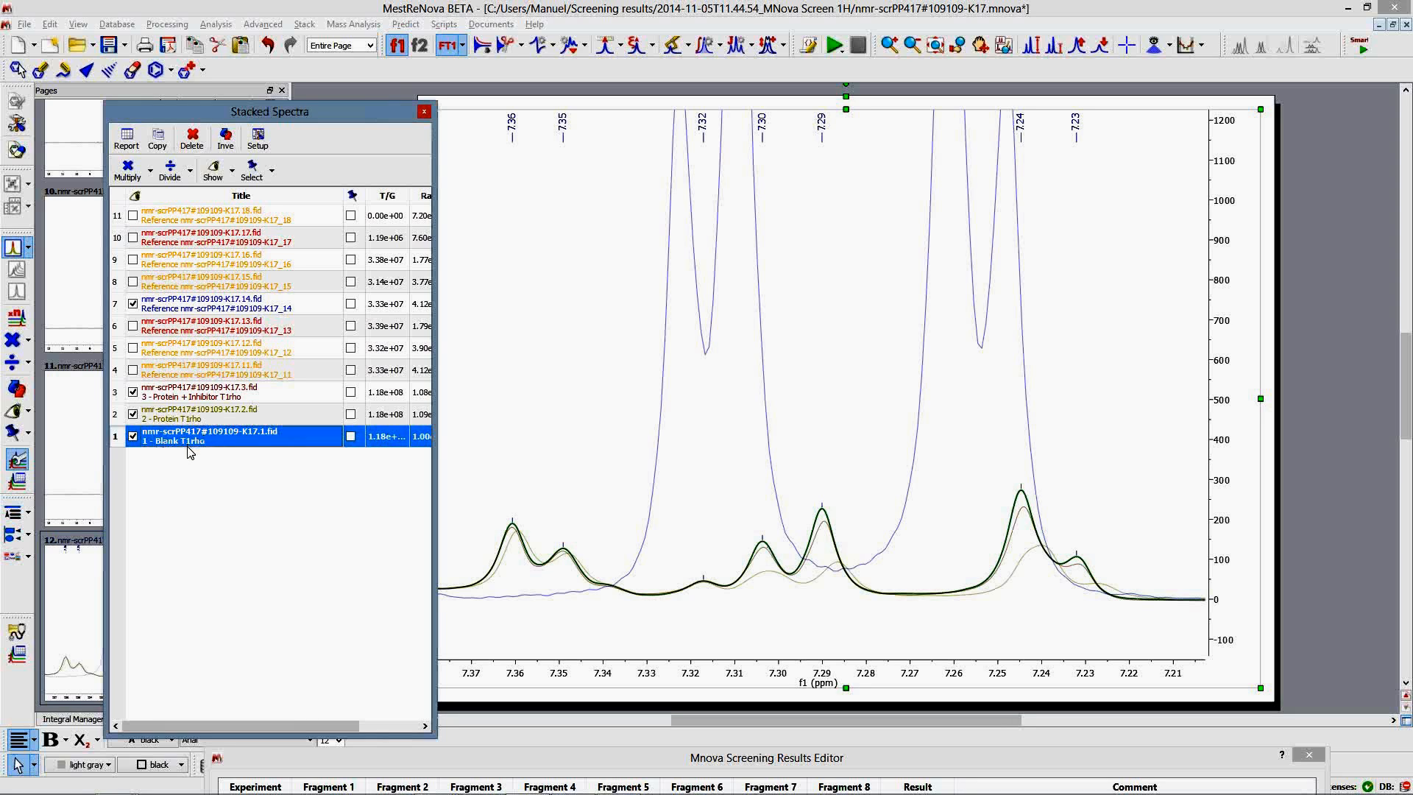
left_click(196, 418)
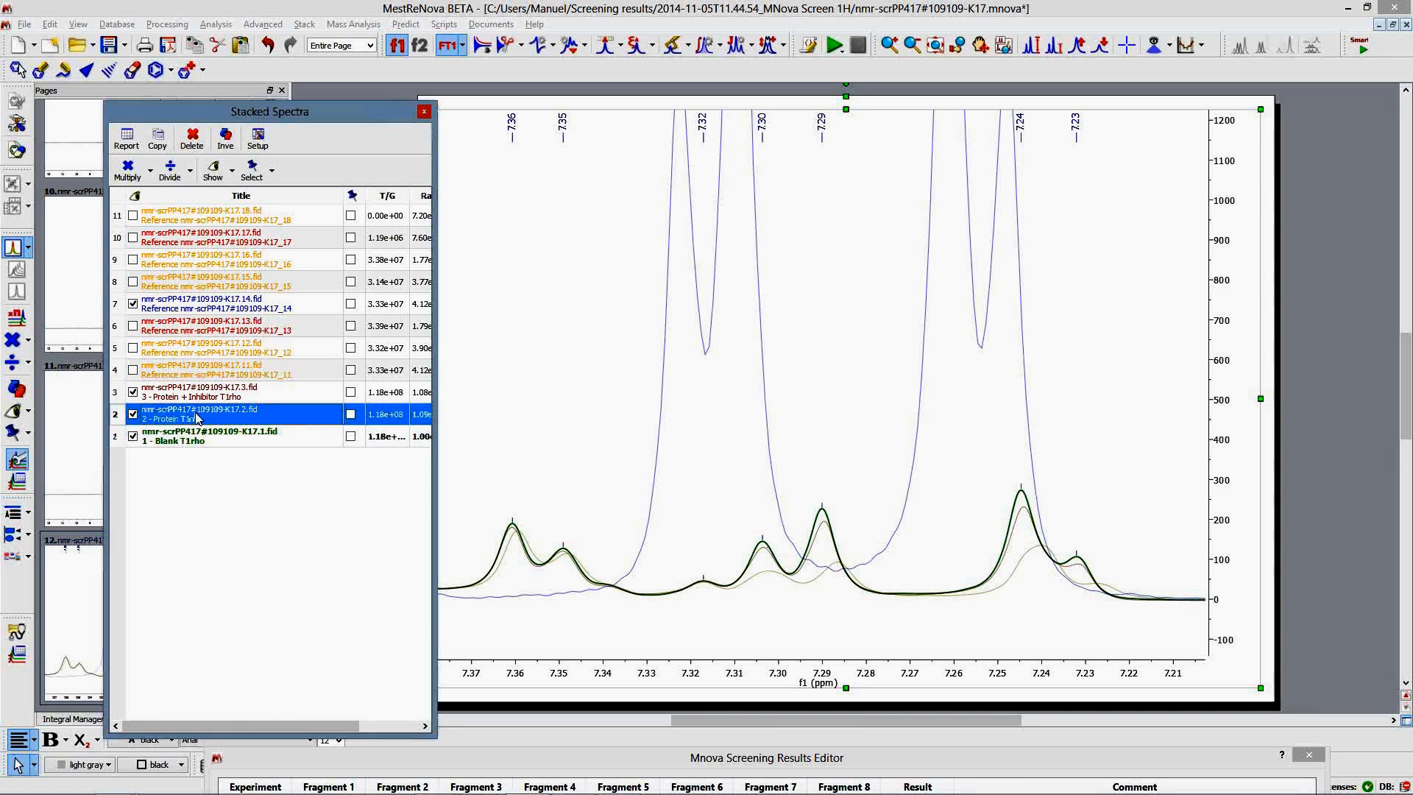
double_click(196, 418)
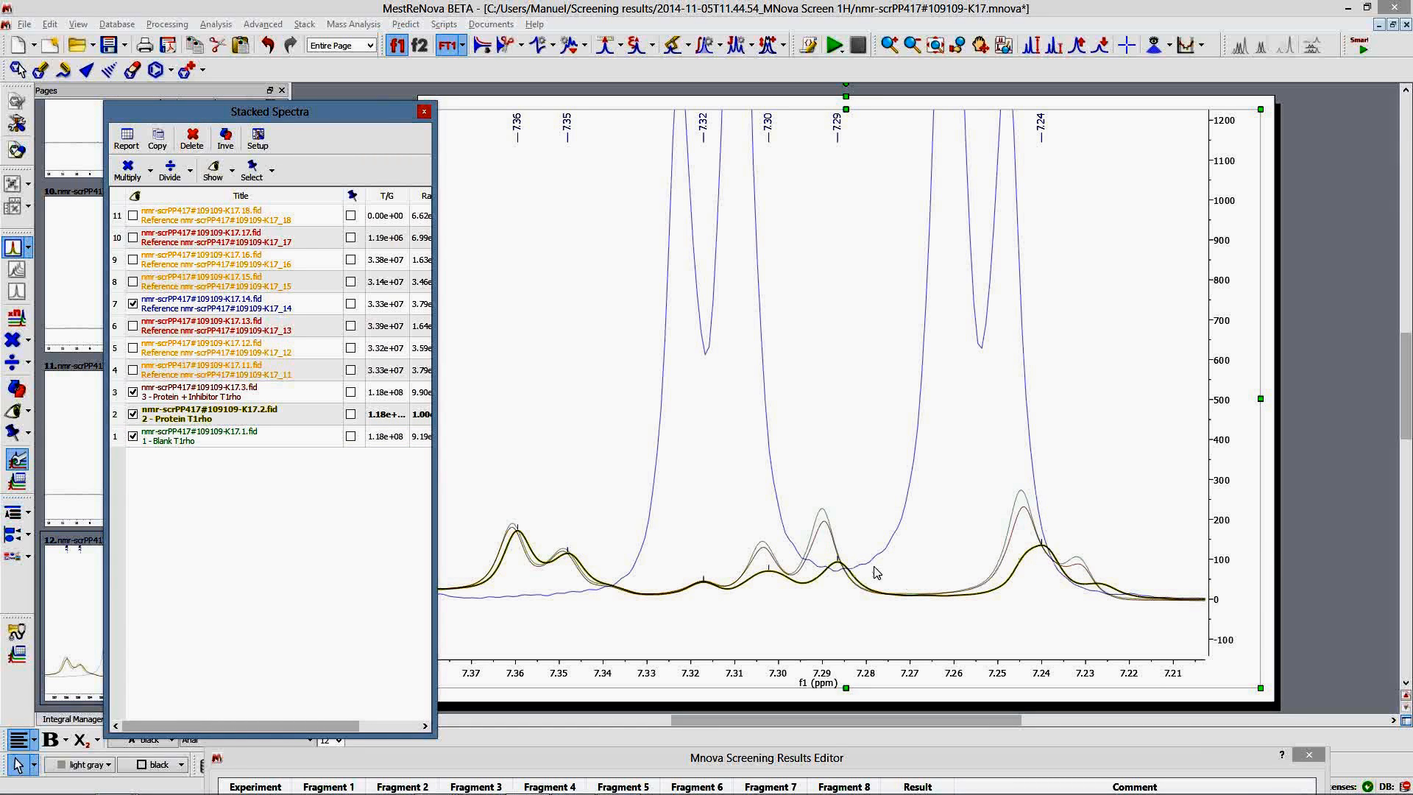
left_click(233, 401)
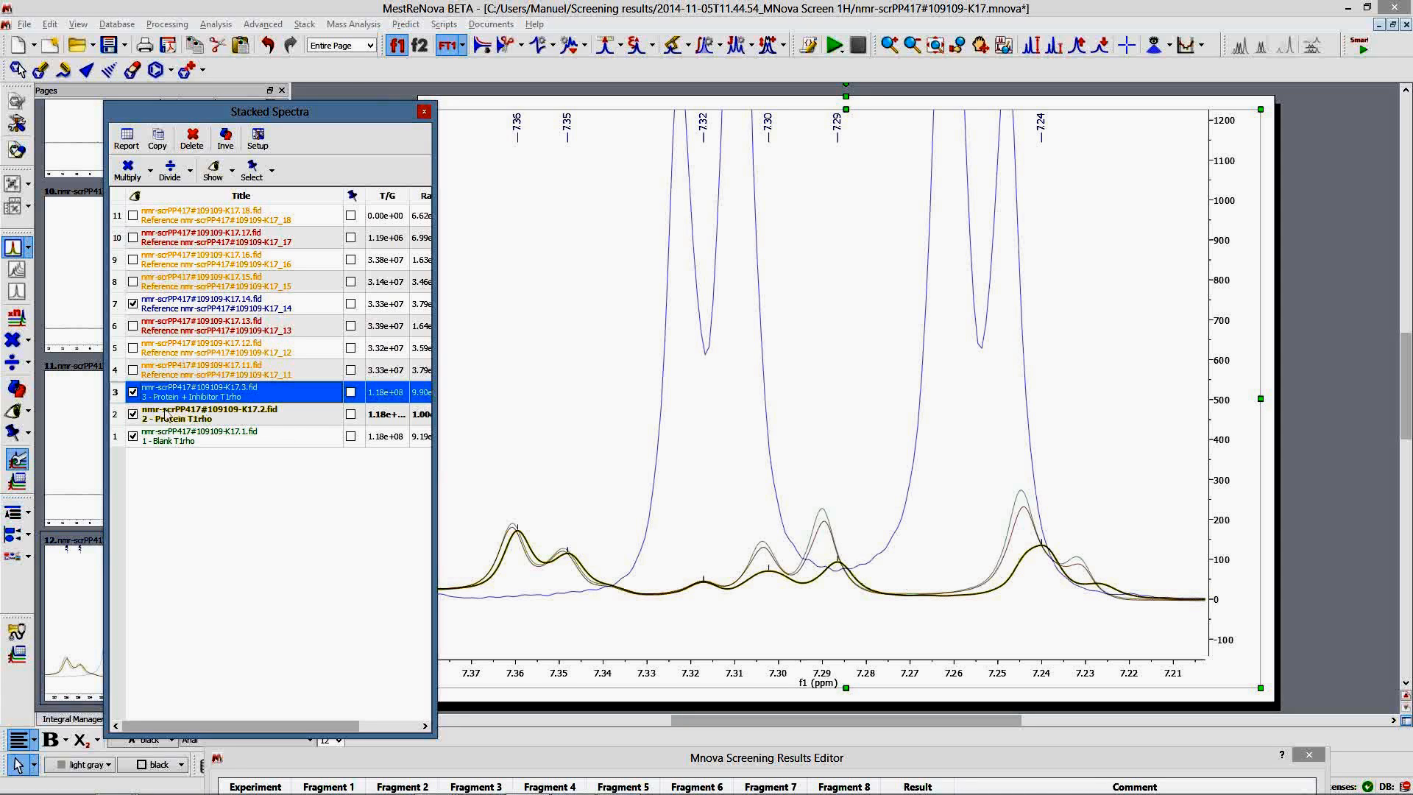
double_click(231, 400)
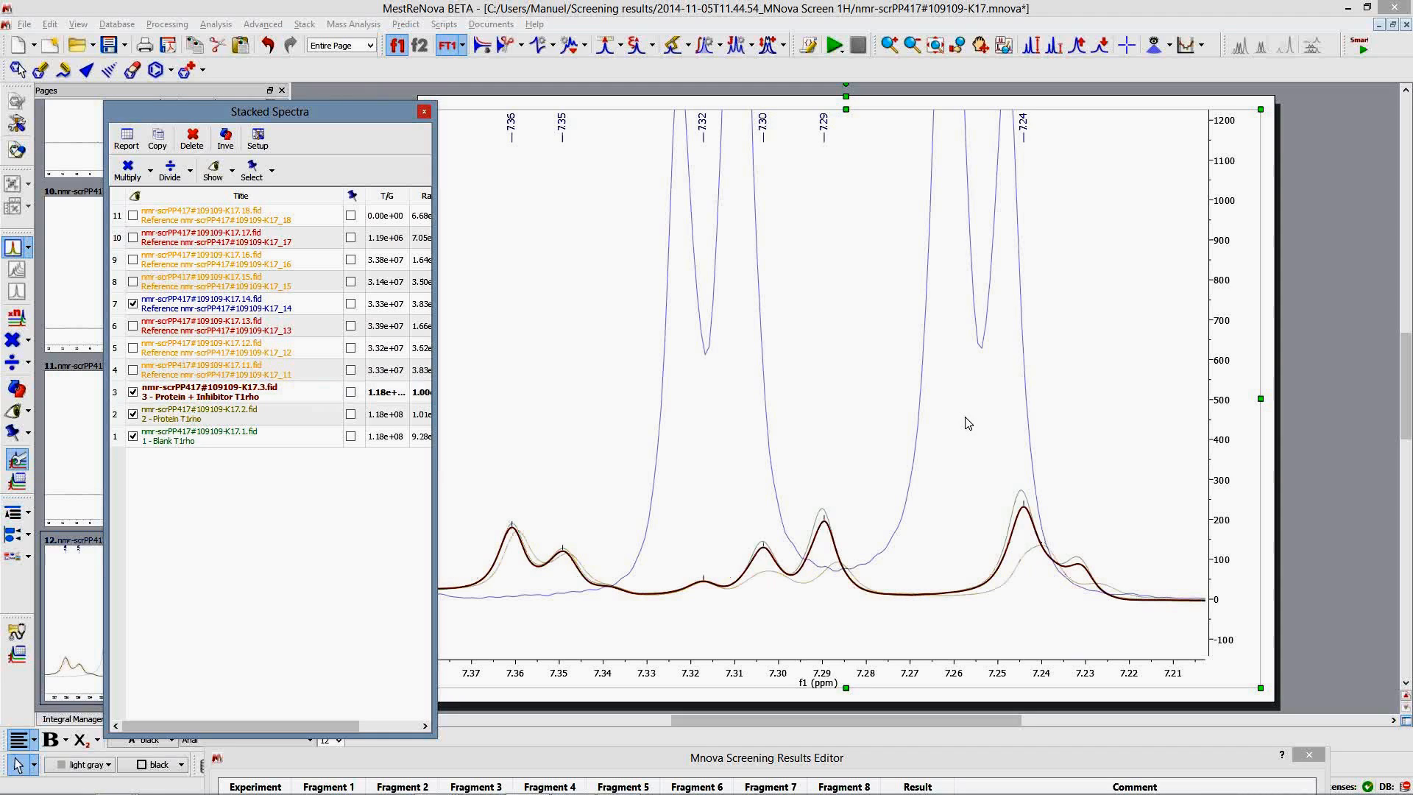
Step: Bring the results editor into full view without the Stacked Spectra table, and check off experiment 109109-K17
left_click_drag(810, 757, 857, 421)
left_click(372, 118)
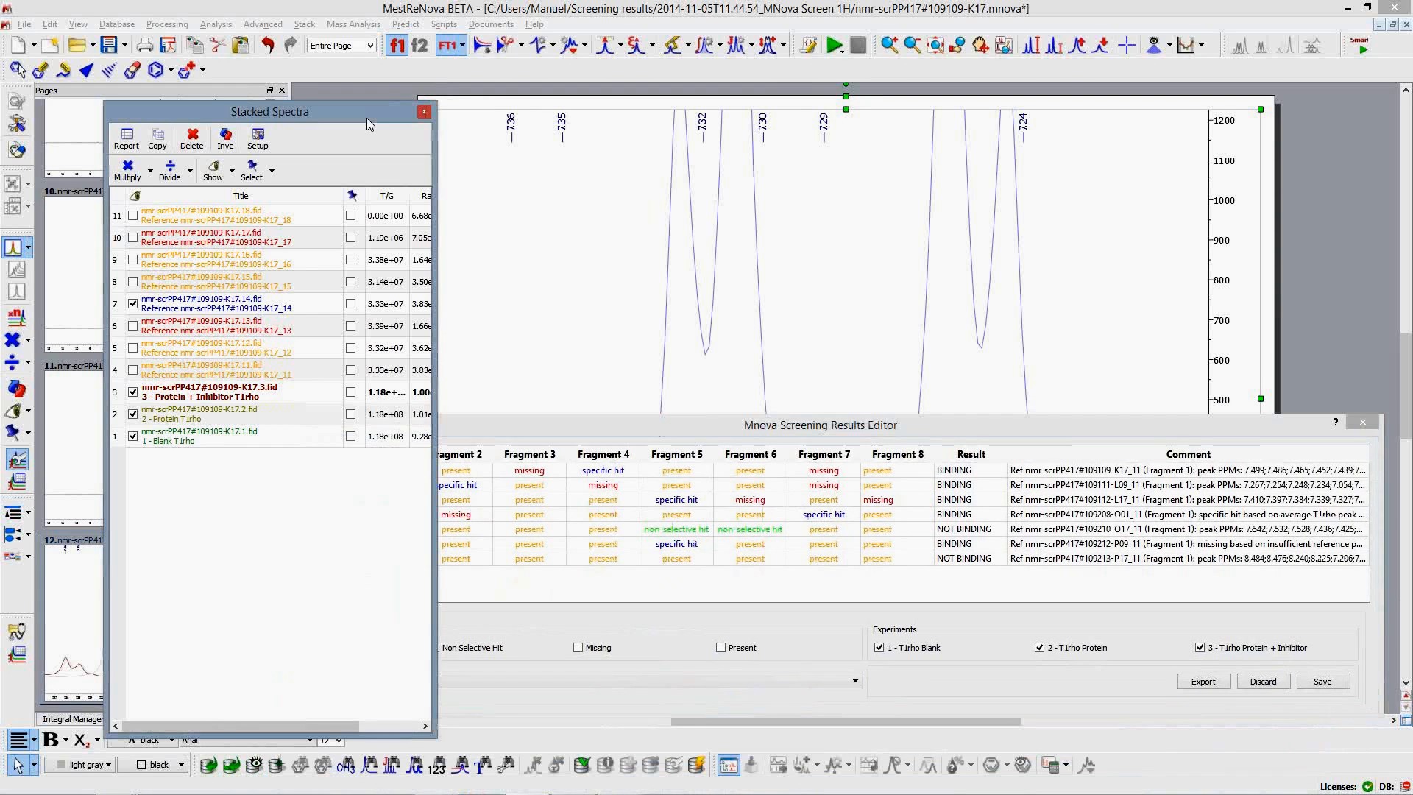
left_click_drag(347, 120, 170, 125)
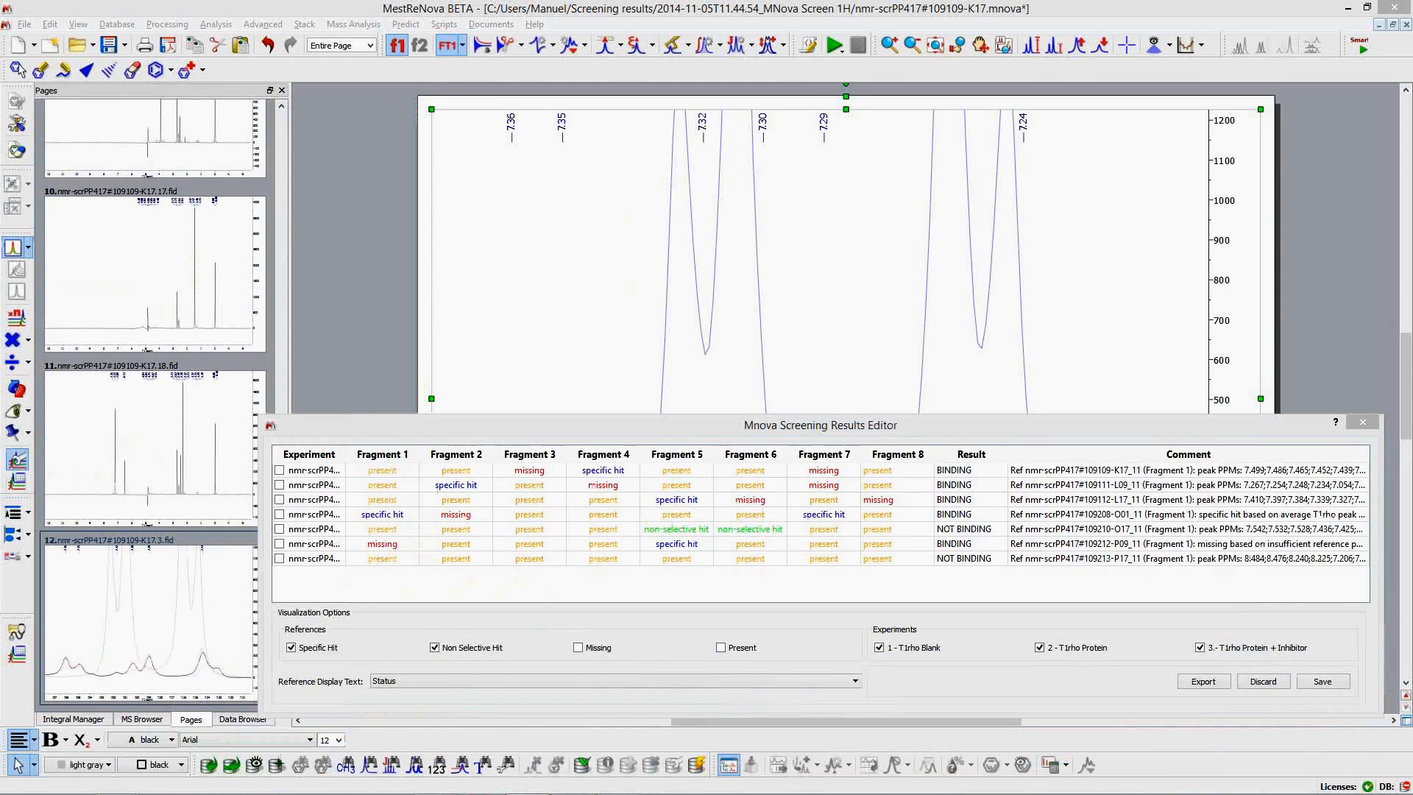
left_click(280, 470)
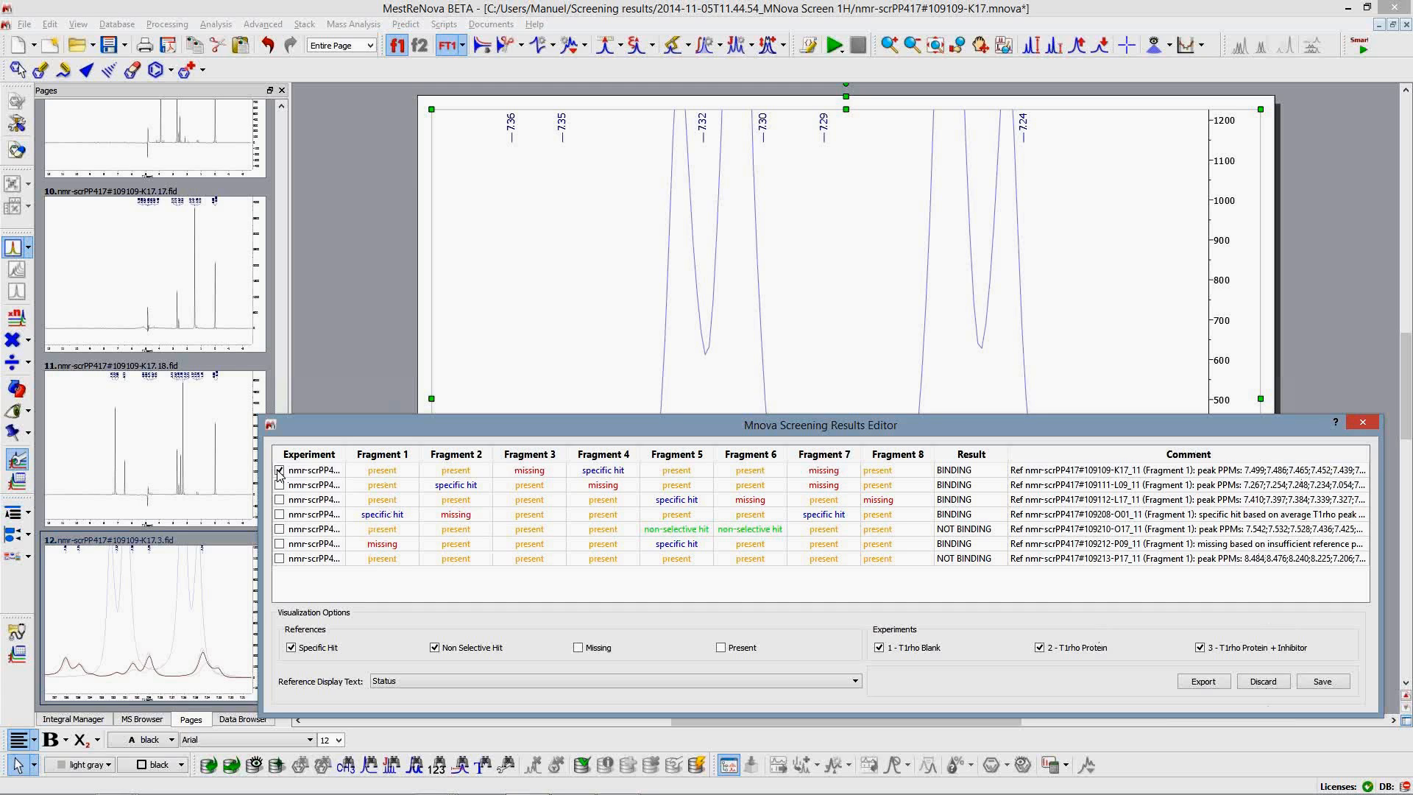
Step: Open the spectra of experiment 109210-O17 with the non-selective hits and zoom in on the peak near 6.44 ppm
double_click(312, 532)
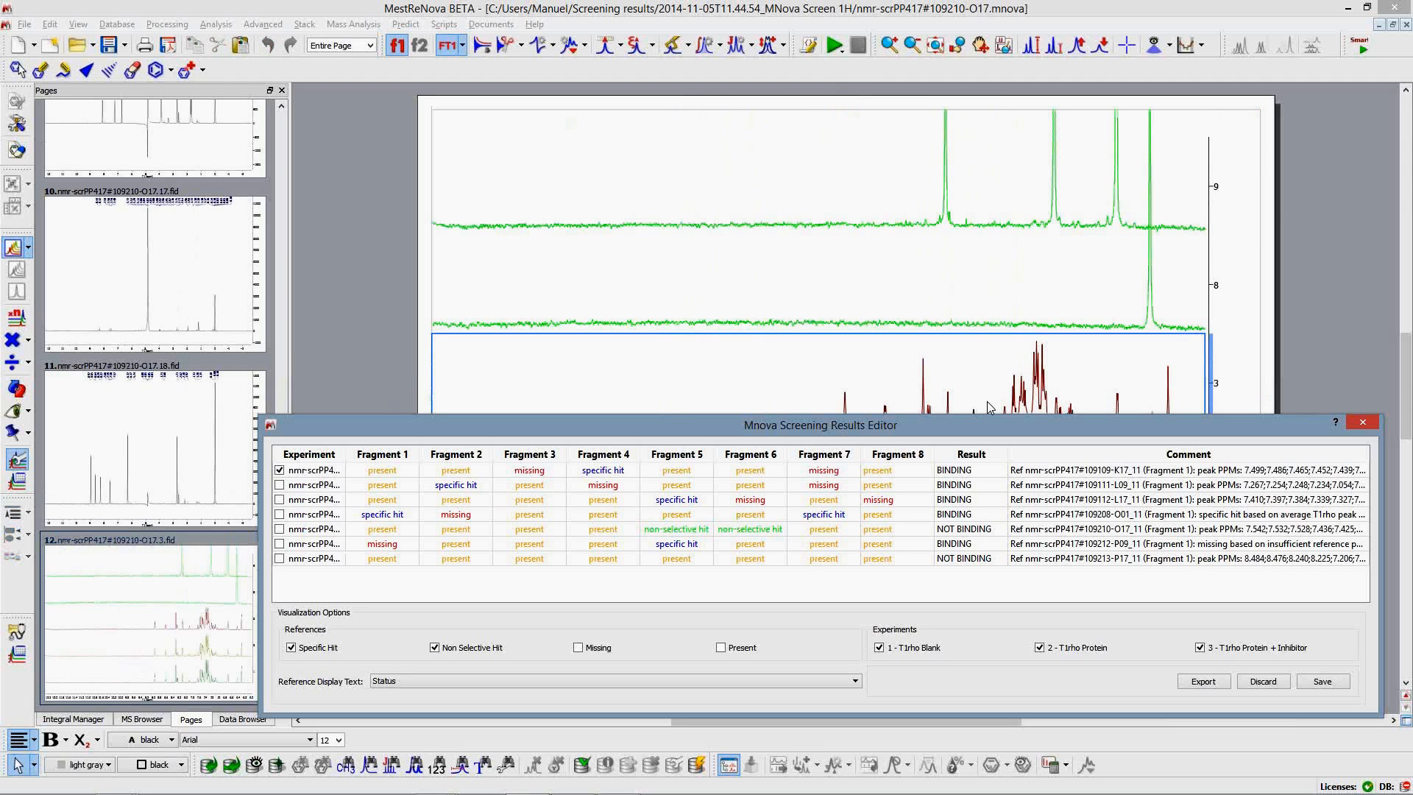
left_click_drag(969, 428, 956, 674)
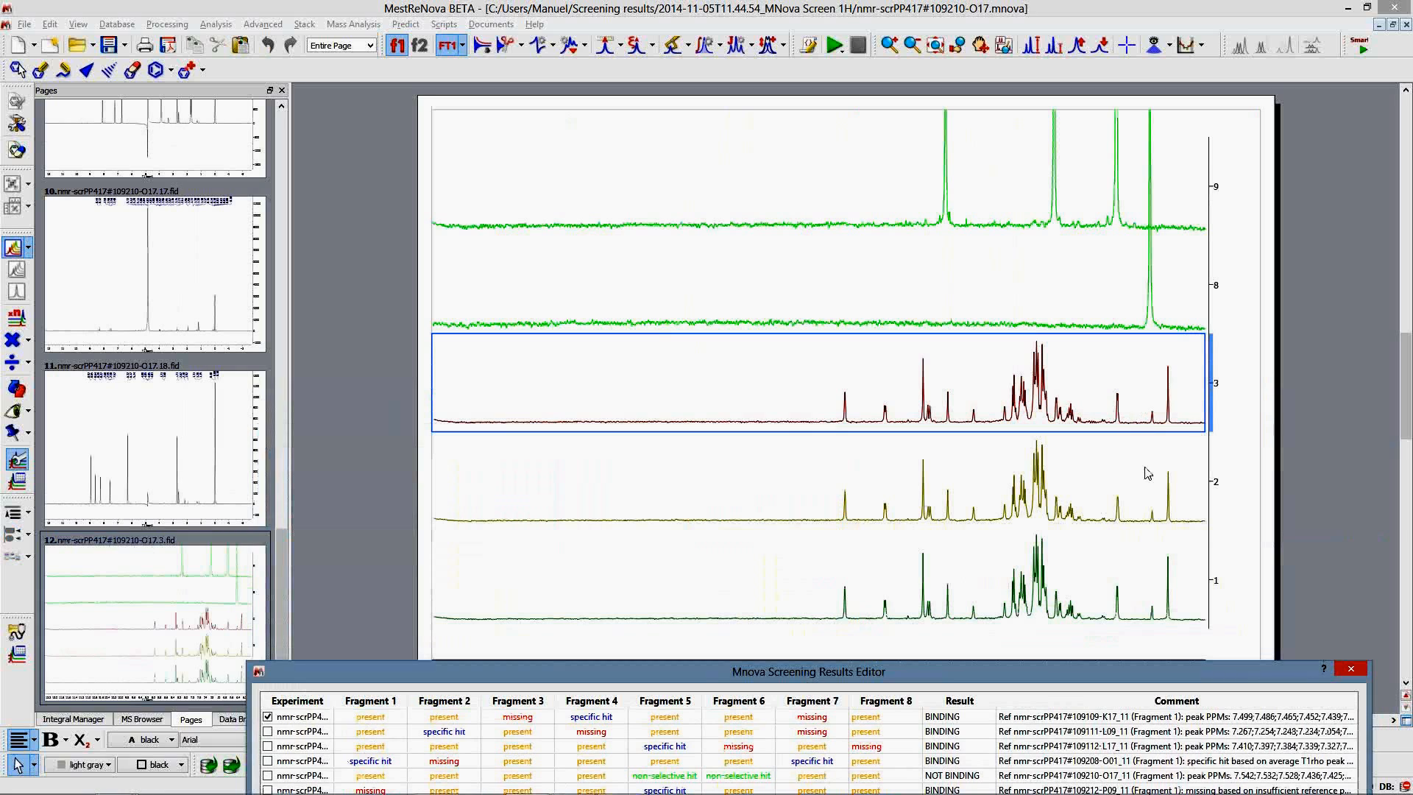
key("z")
left_click_drag(1136, 467, 1168, 473)
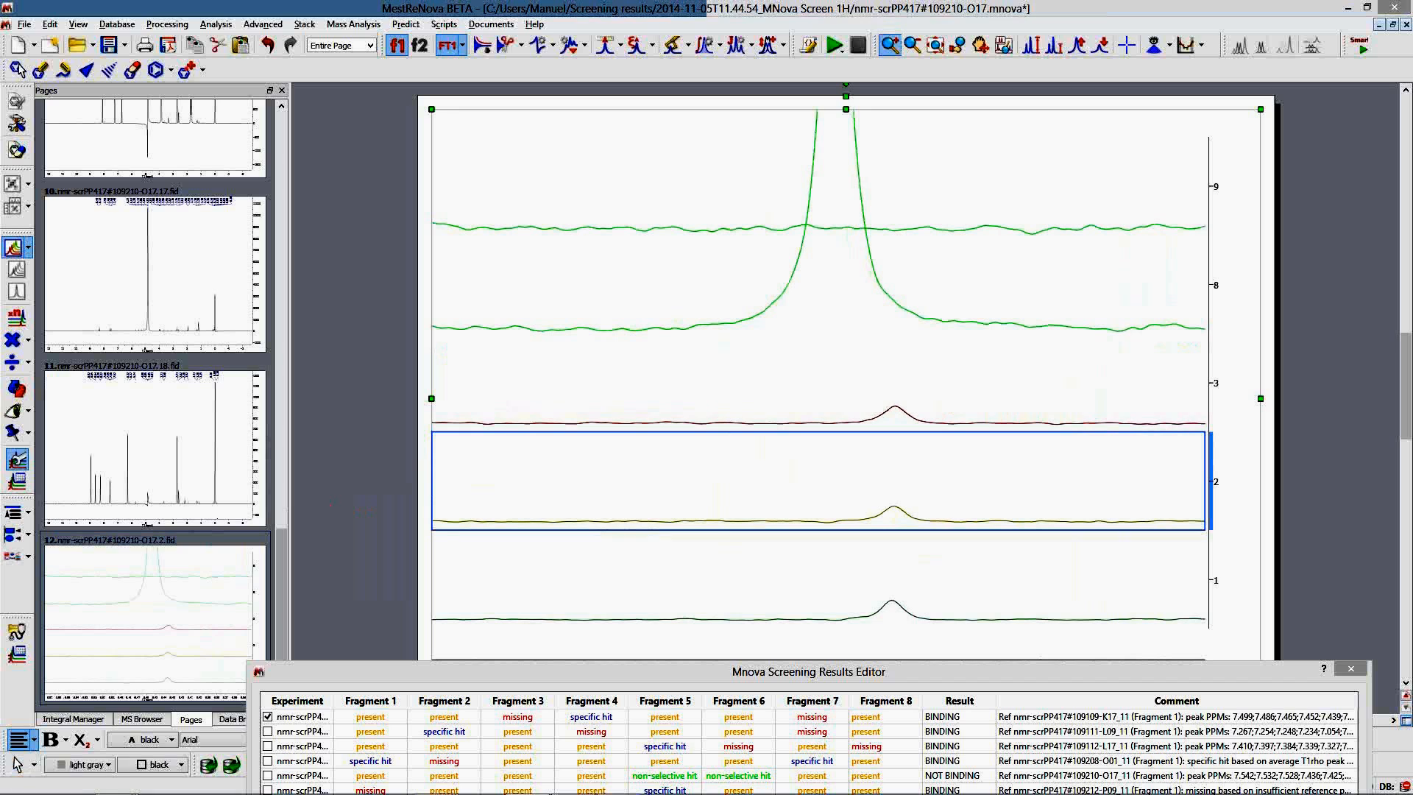
Step: Display the Stacked Spectra table for experiment 109210-O17 and superimpose its spectra with increased intensity
left_click(17, 482)
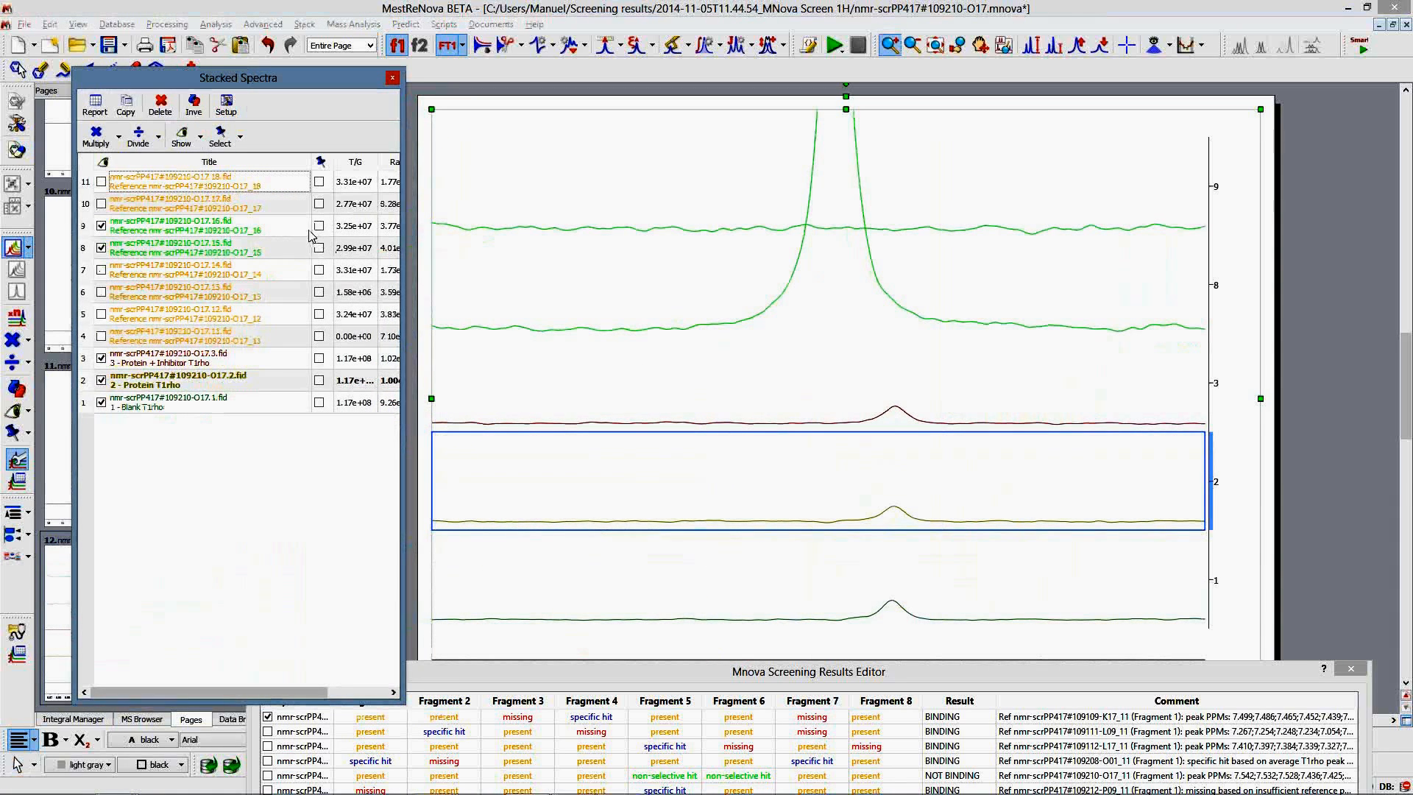
scroll(928, 524, "up", 3)
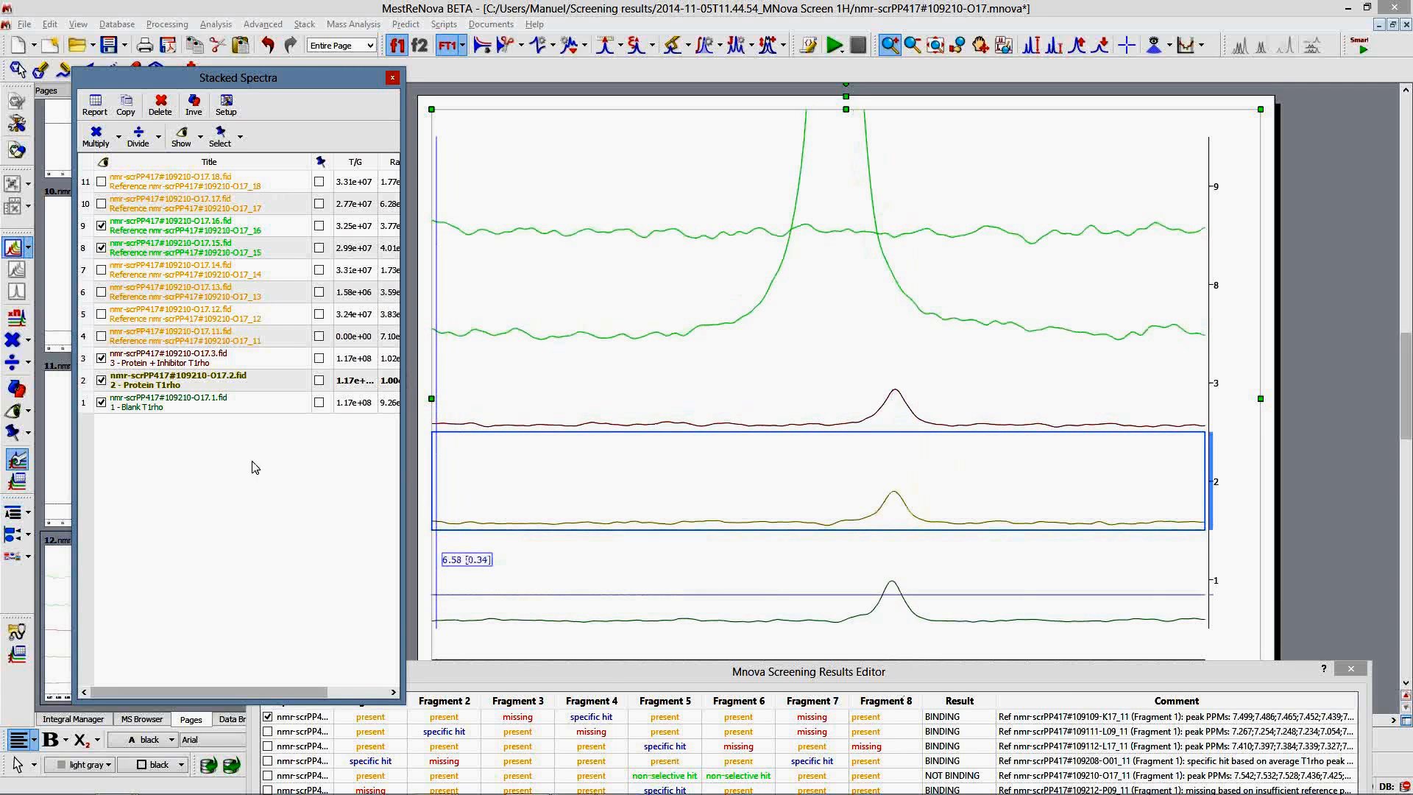
left_click(28, 249)
left_click(66, 290)
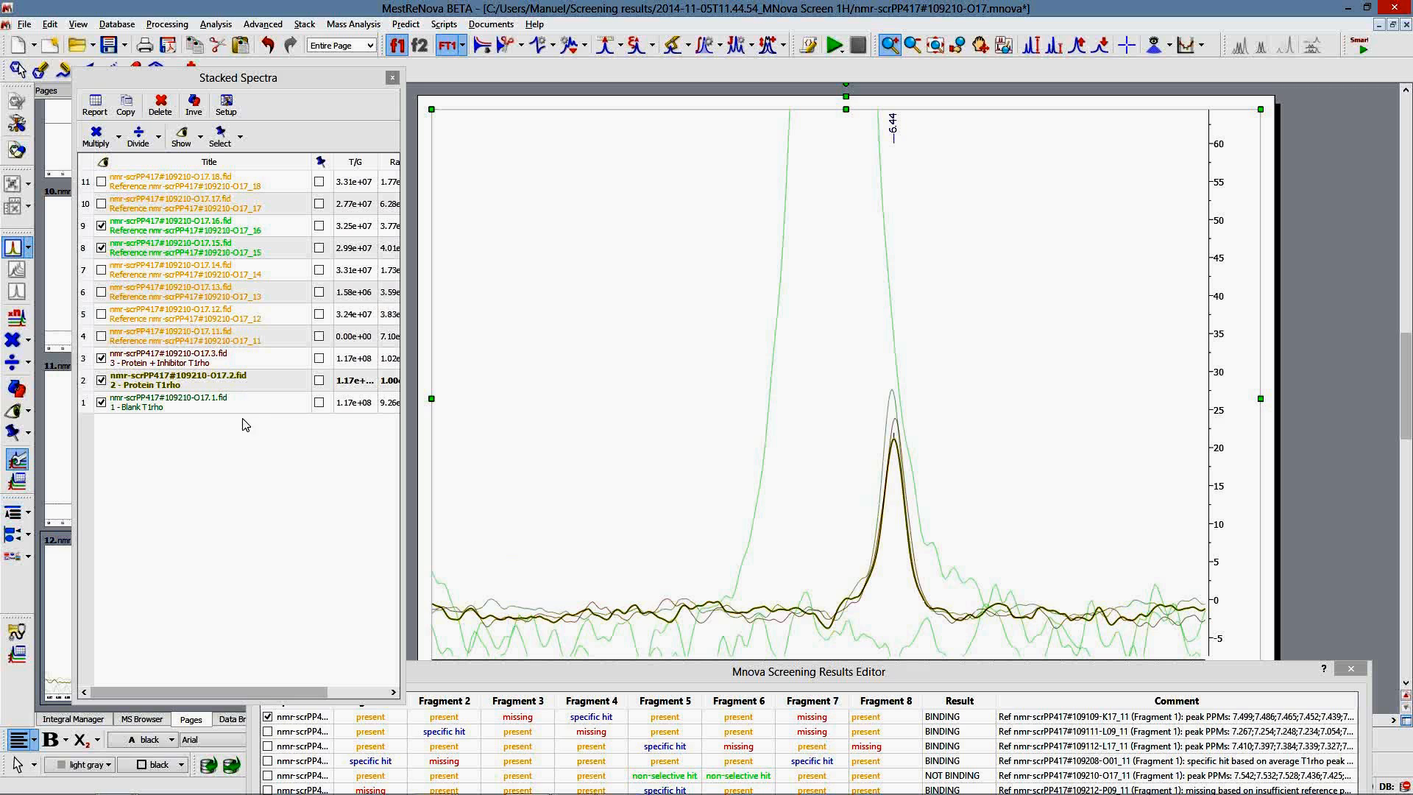
Step: Compare the Blank, Protein and Protein + Inhibitor peaks near 6.44 ppm by activating each in turn, and bring back the results editor
left_click(206, 409)
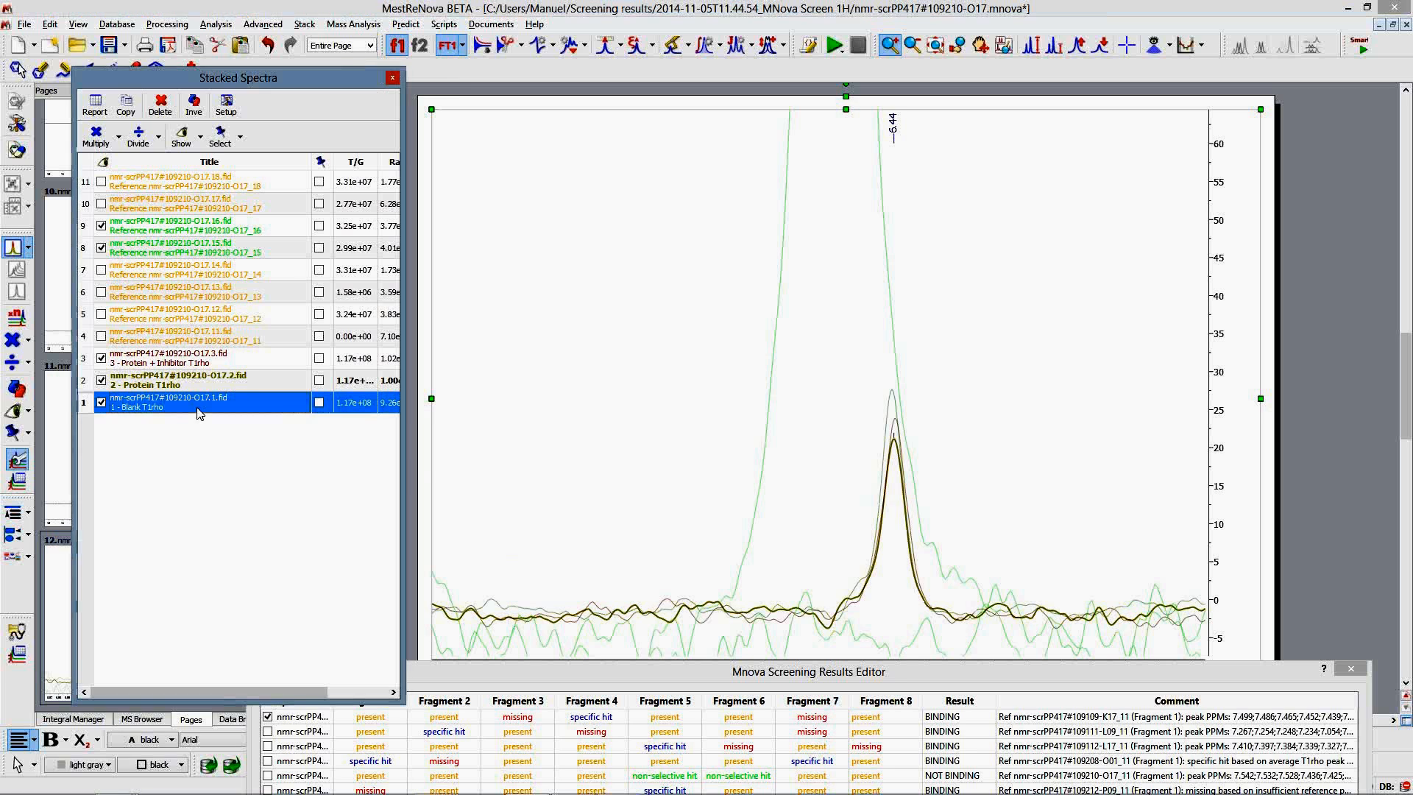
double_click(241, 410)
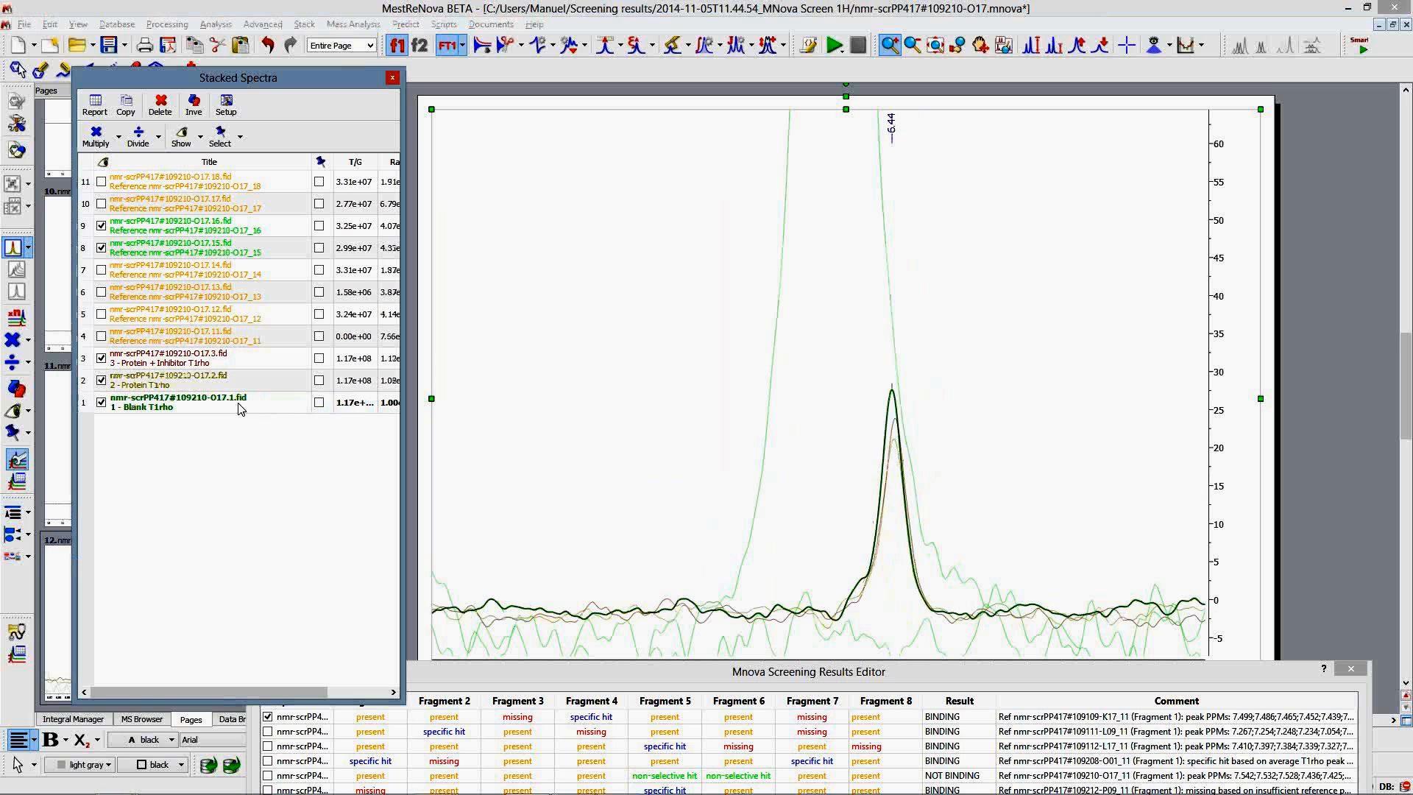
double_click(142, 383)
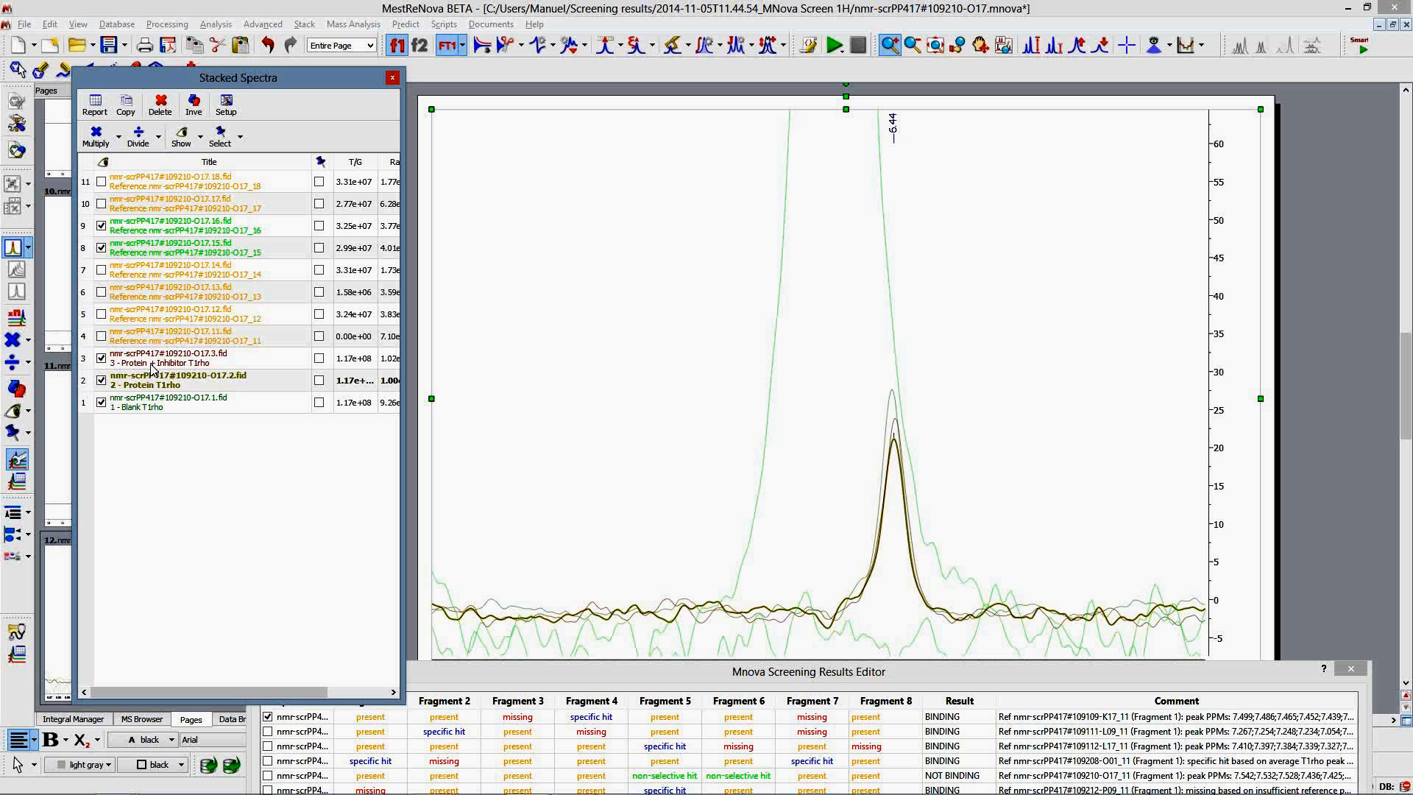
double_click(151, 367)
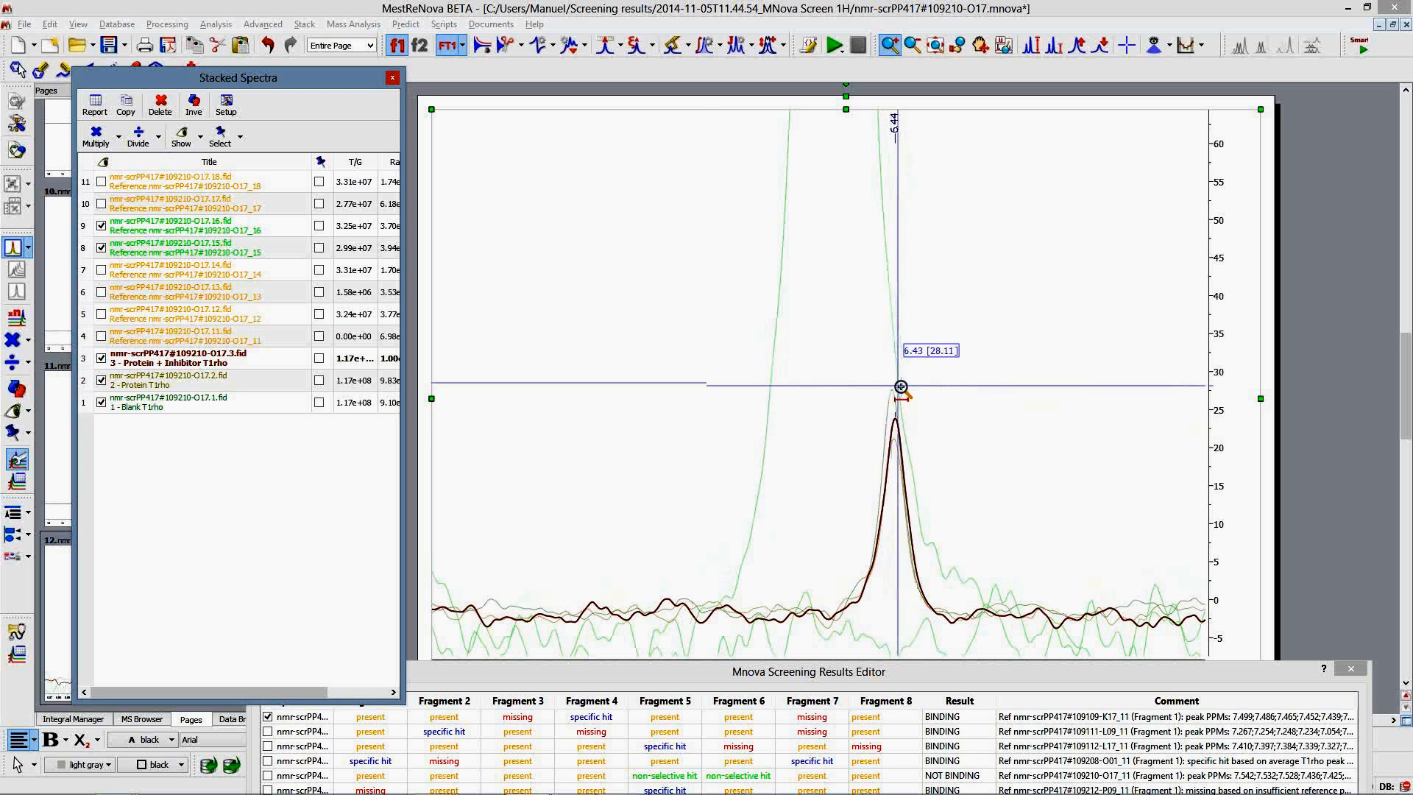
left_click(891, 390)
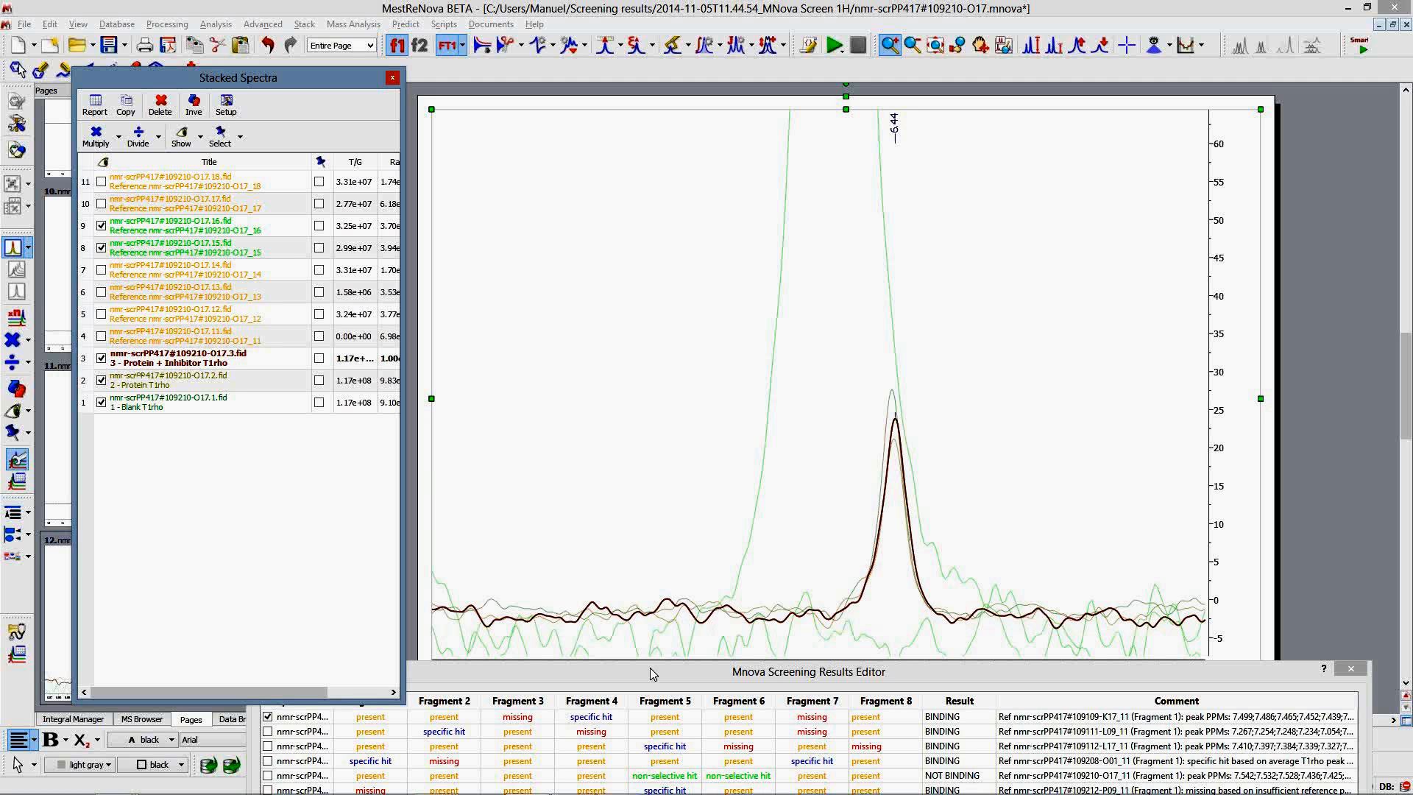
left_click_drag(650, 668, 616, 441)
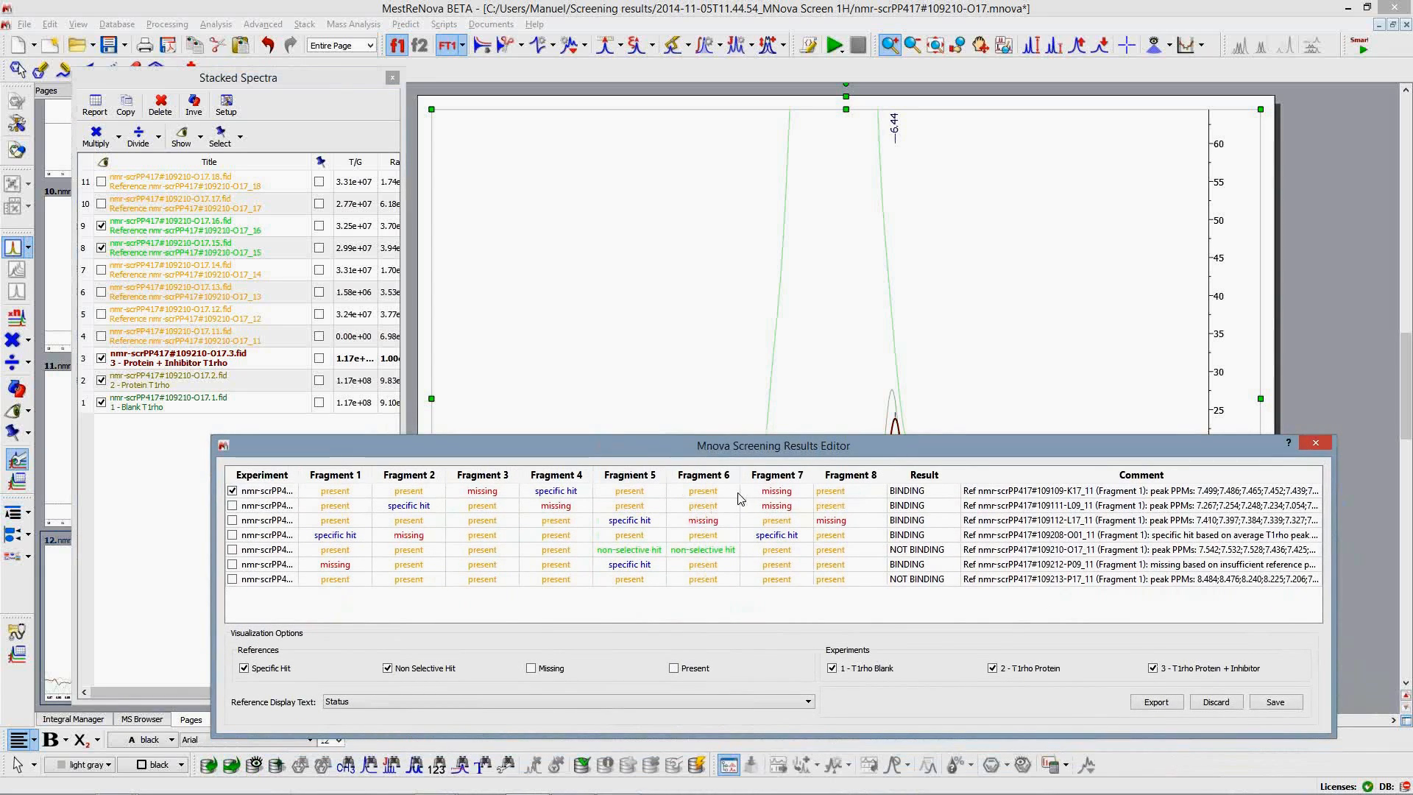
Step: Reclassify Fragment 6 of experiment 109210-O17 as a specific hit, moving the results editor aside to check the spectra before bringing it back
left_click(726, 555)
left_click(726, 555)
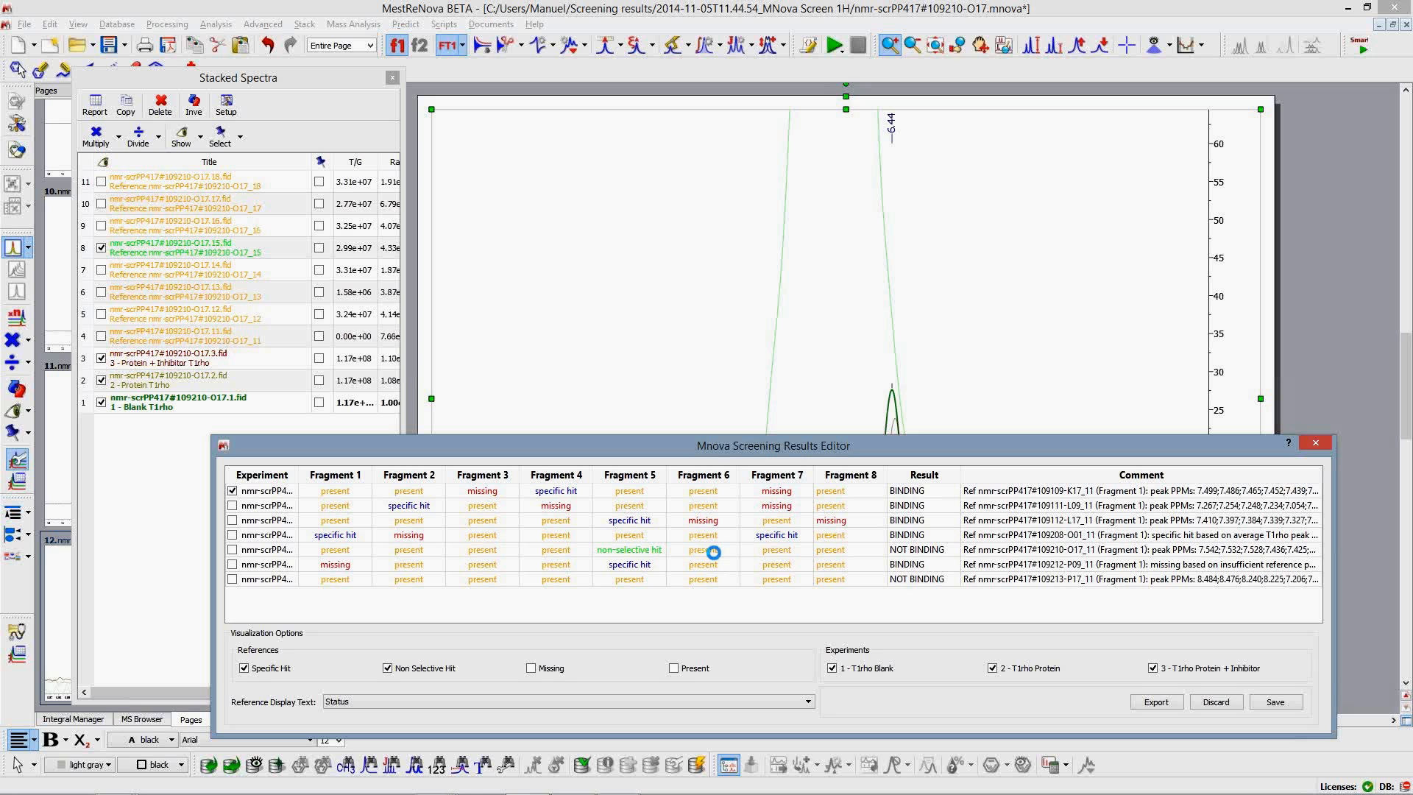
left_click_drag(870, 446, 860, 602)
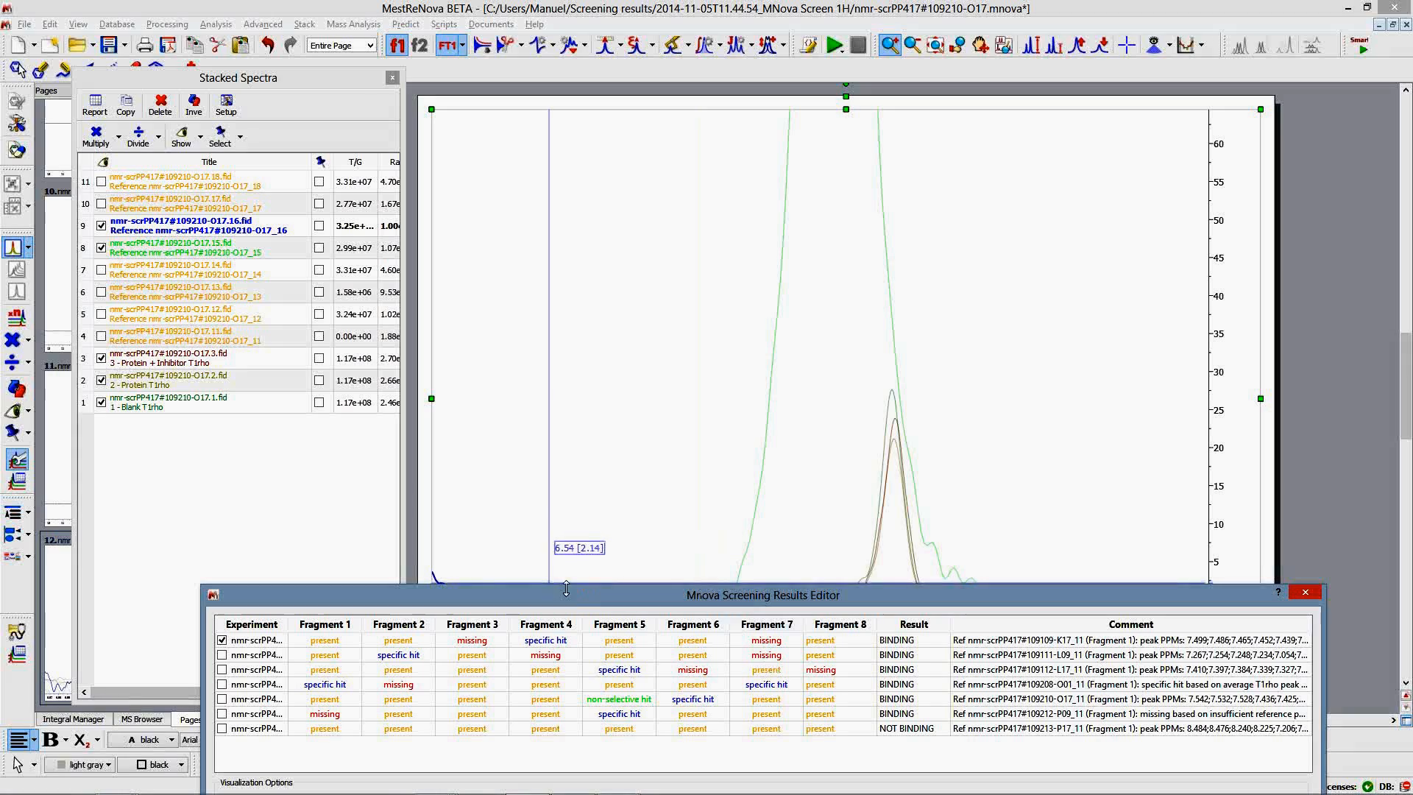
left_click_drag(575, 600, 546, 398)
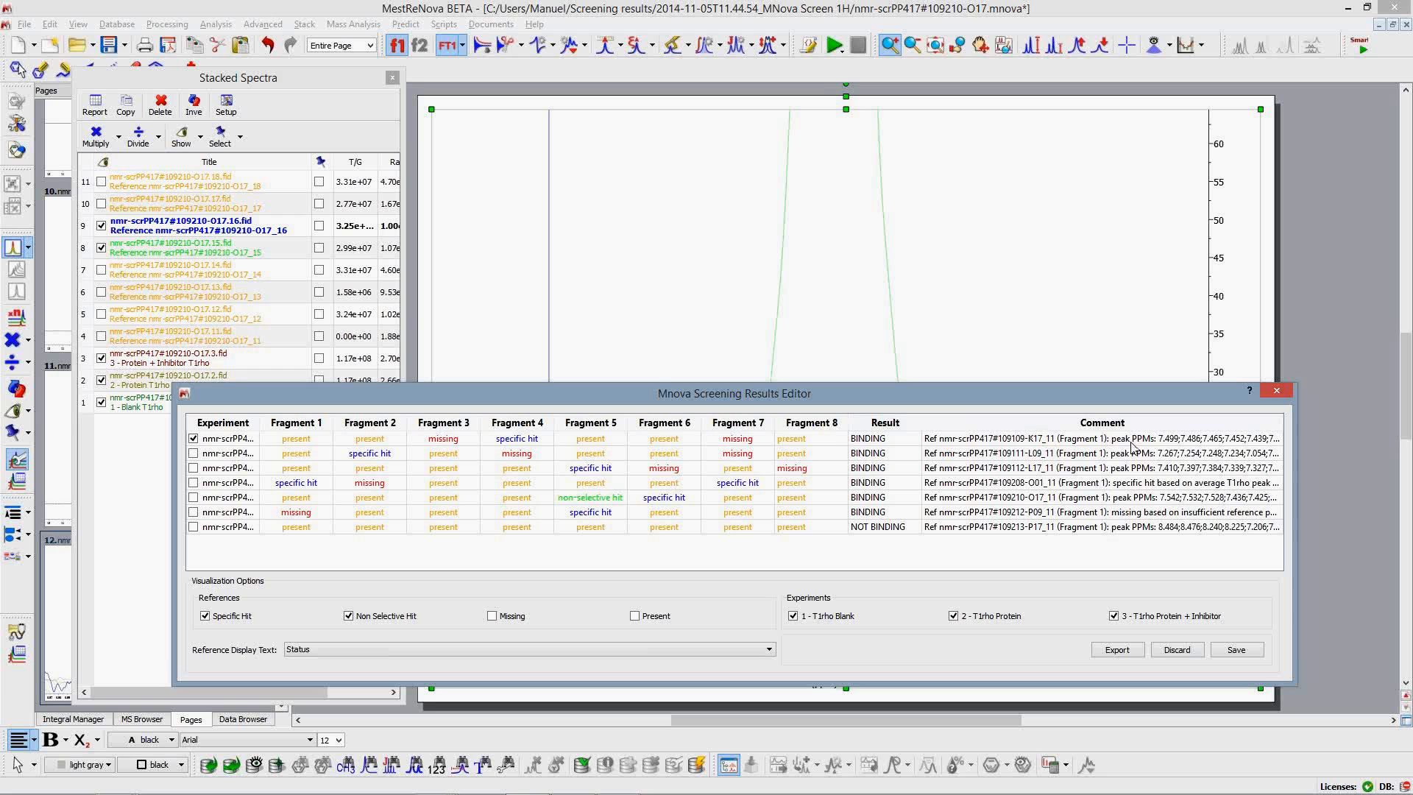
Step: Read the full comment for experiment 109109-K17, highlighting the Fragment 2 peak PPM list, and close it without changes
double_click(1131, 440)
left_click_drag(828, 491, 1228, 608)
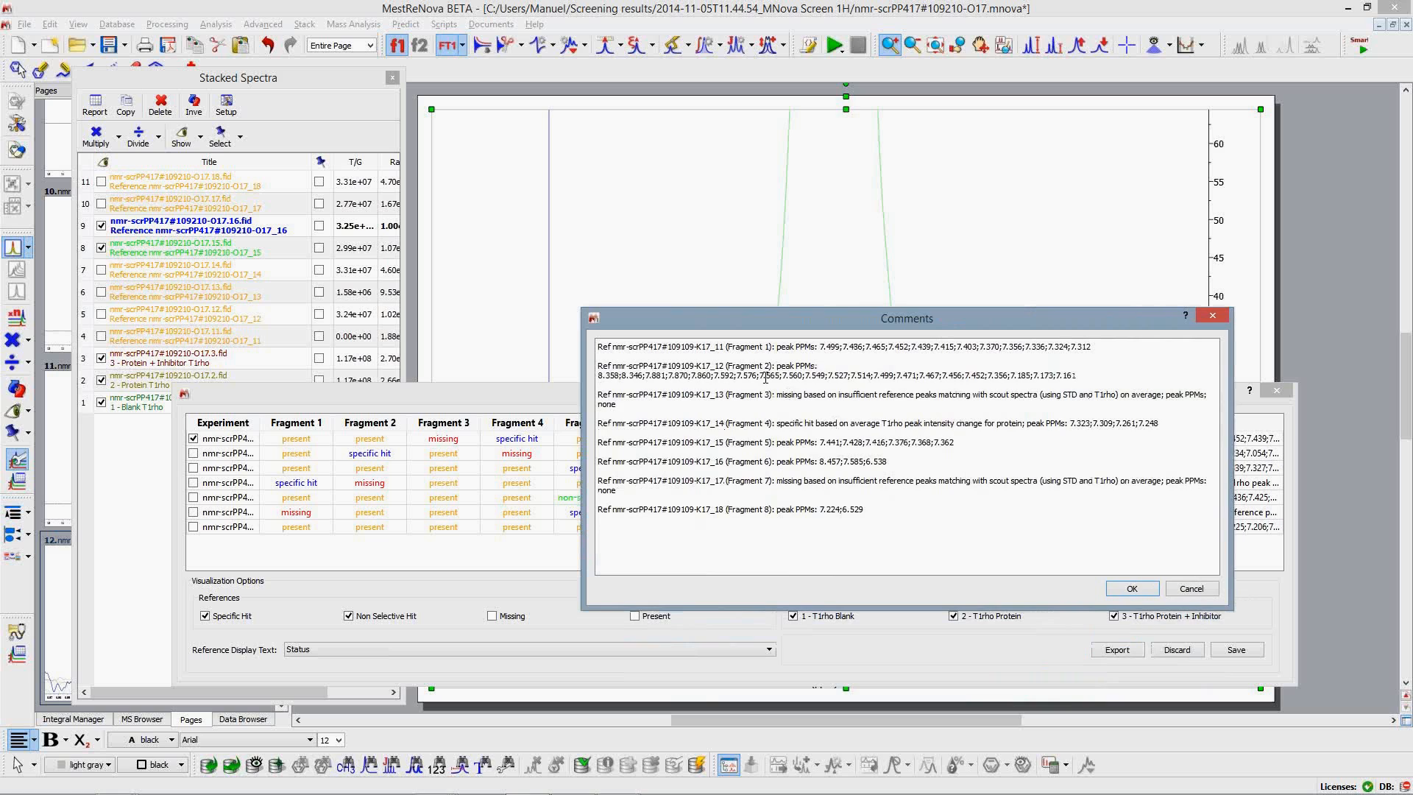
left_click_drag(599, 375, 1087, 376)
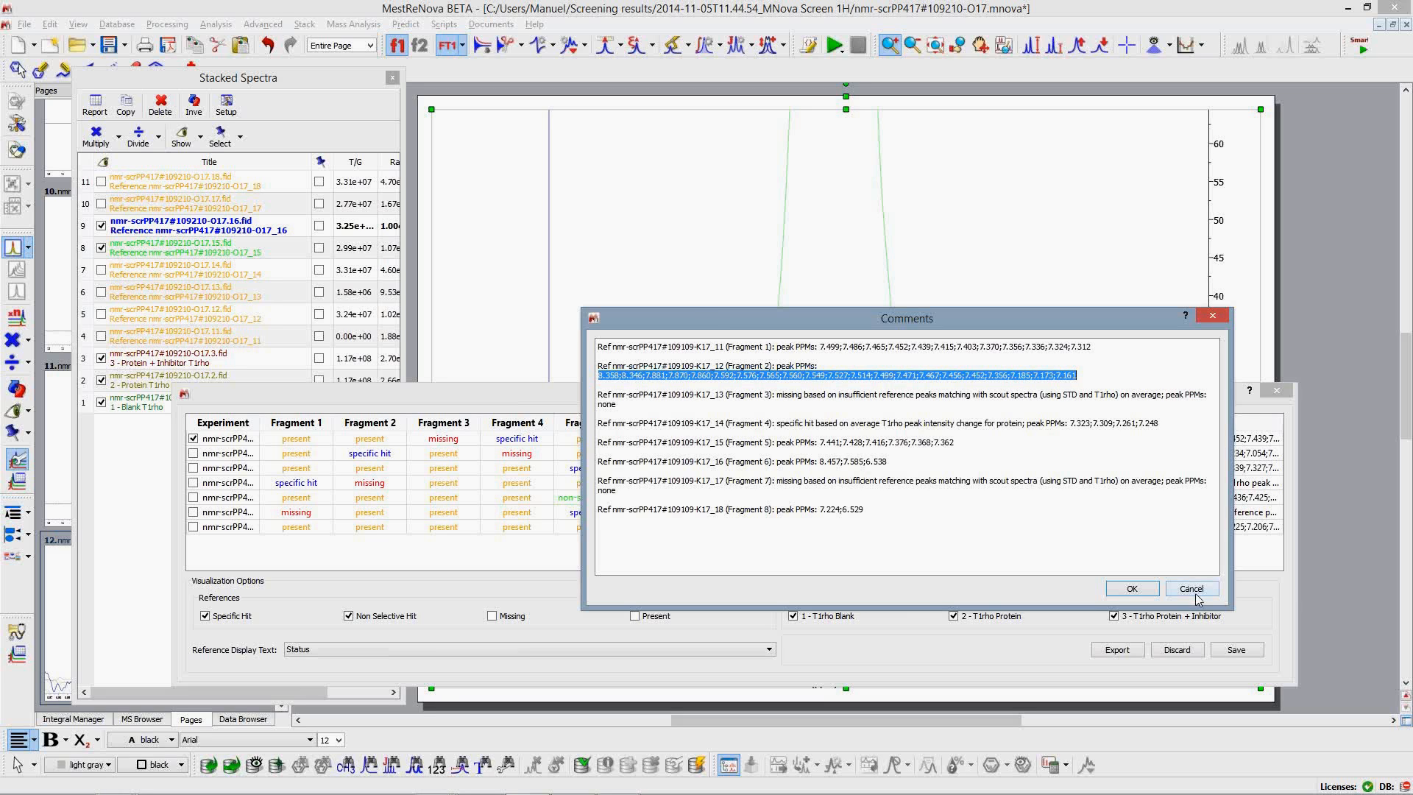
left_click(1194, 590)
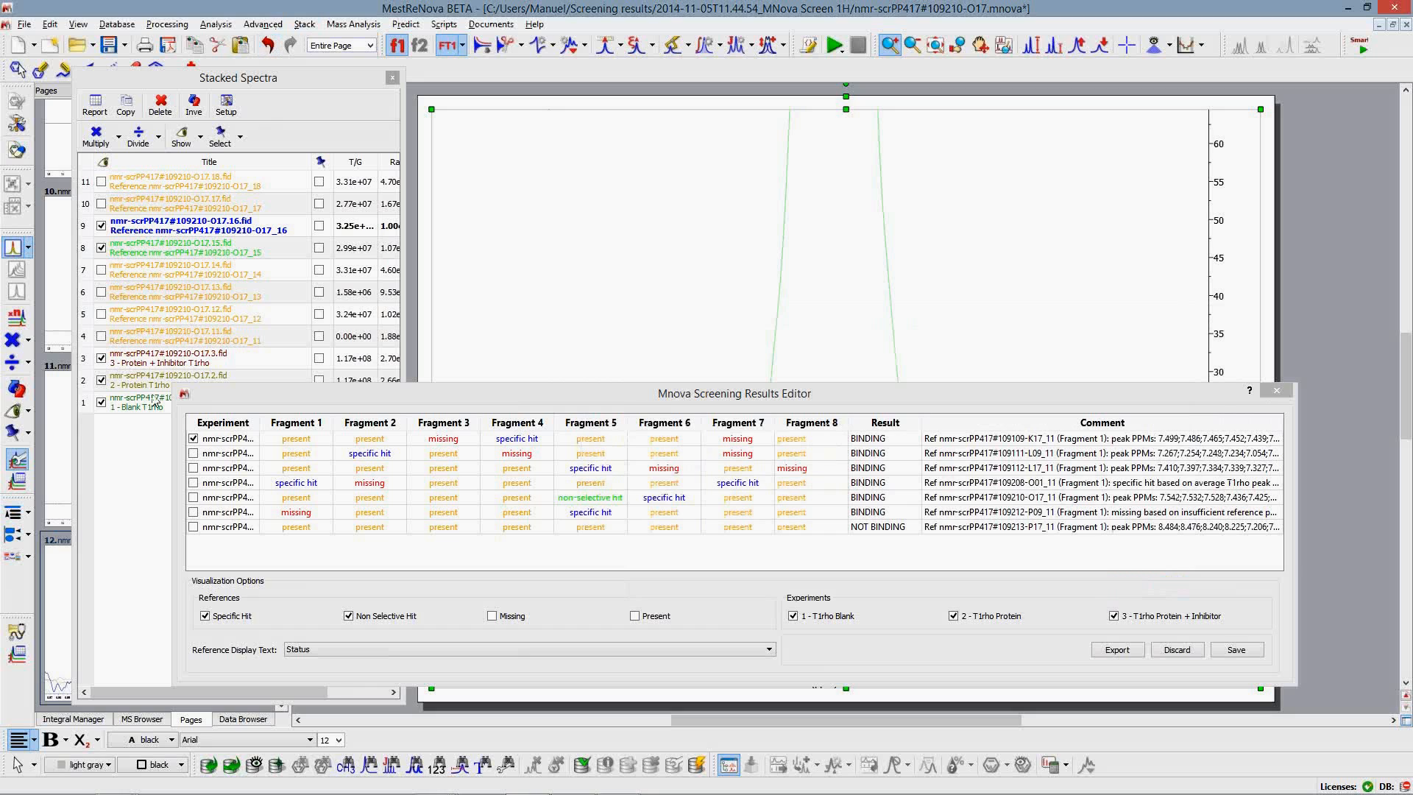
Step: Switch to File Explorer and look for the screening results folder through the Dropbox window, the computer's drives and the recent places
mouse_move(114, 781)
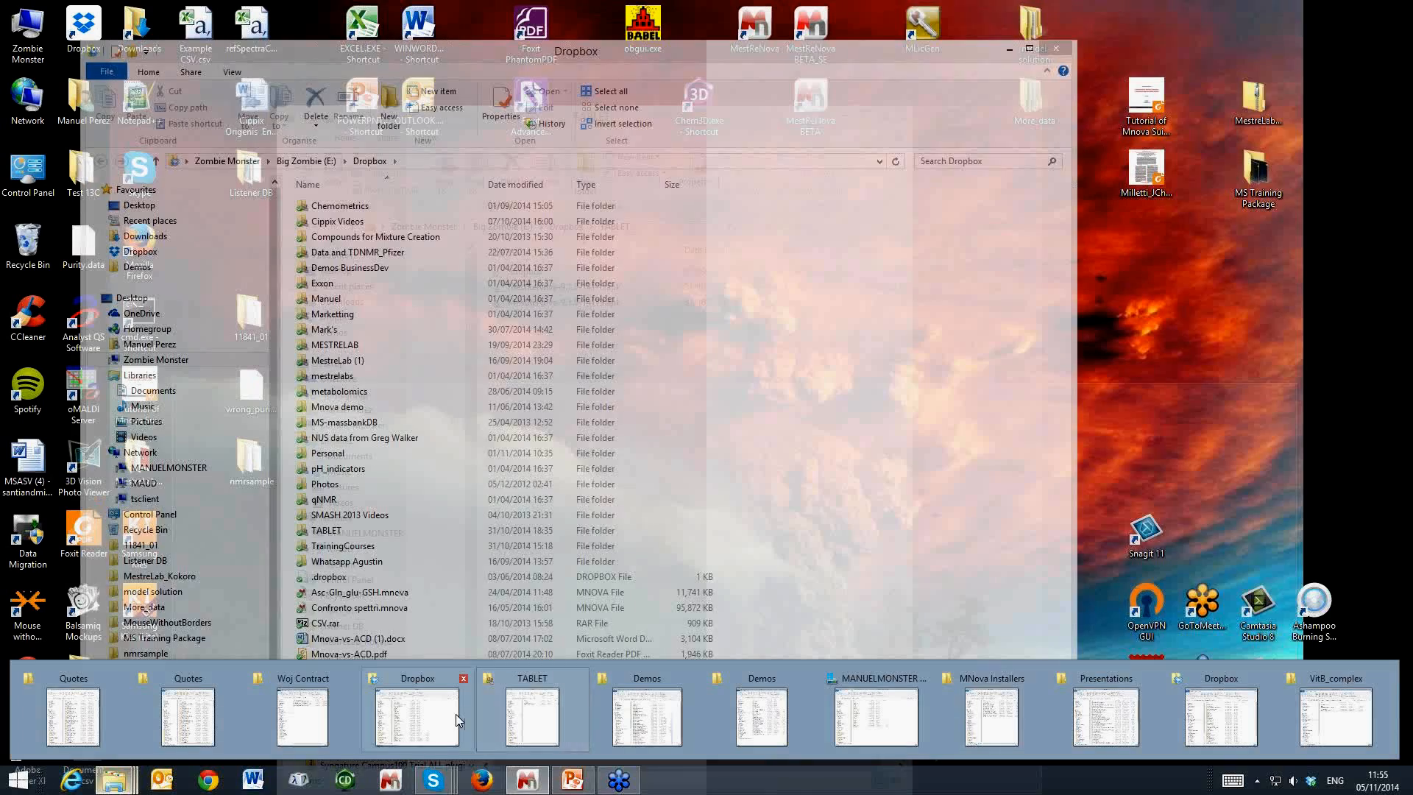
left_click(456, 714)
left_click(145, 235)
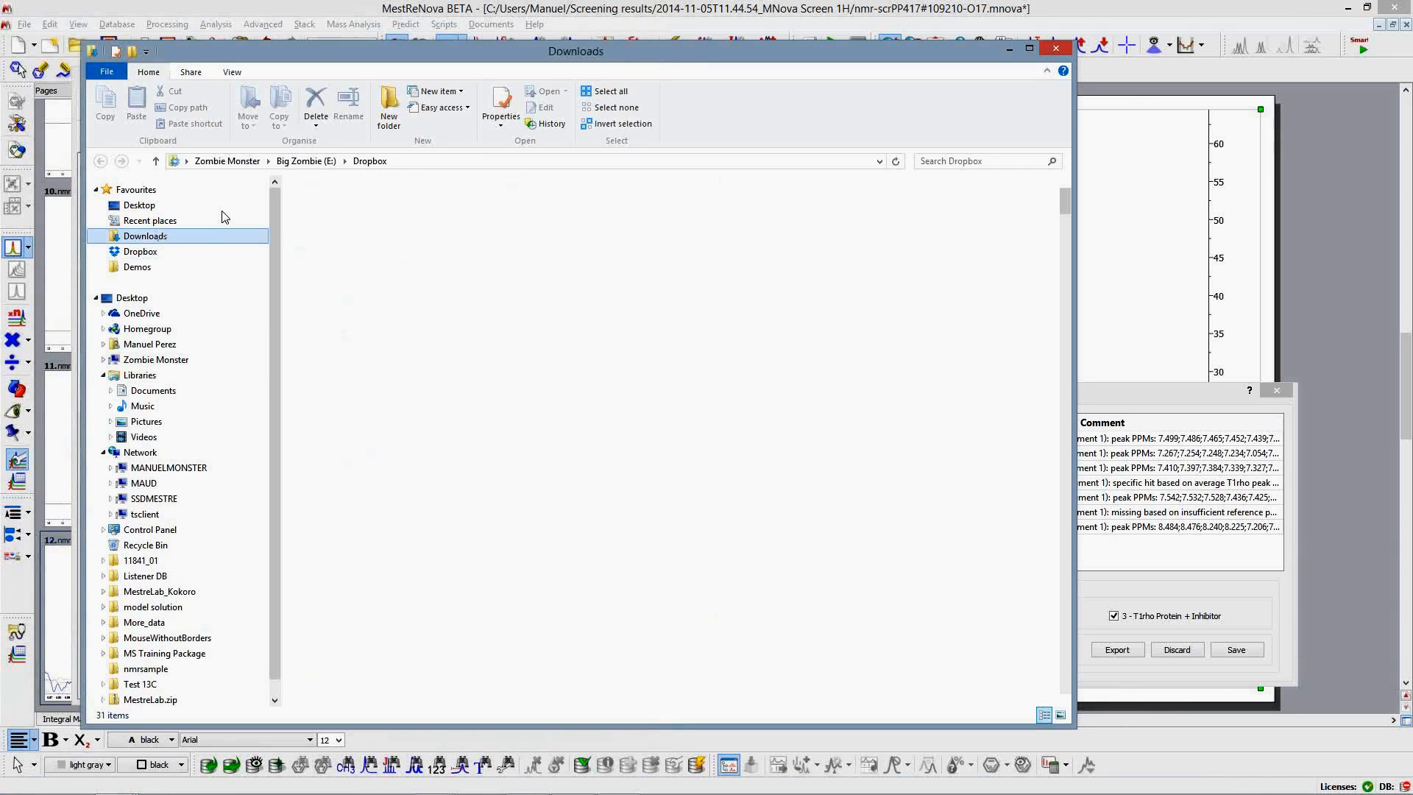
left_click(235, 161)
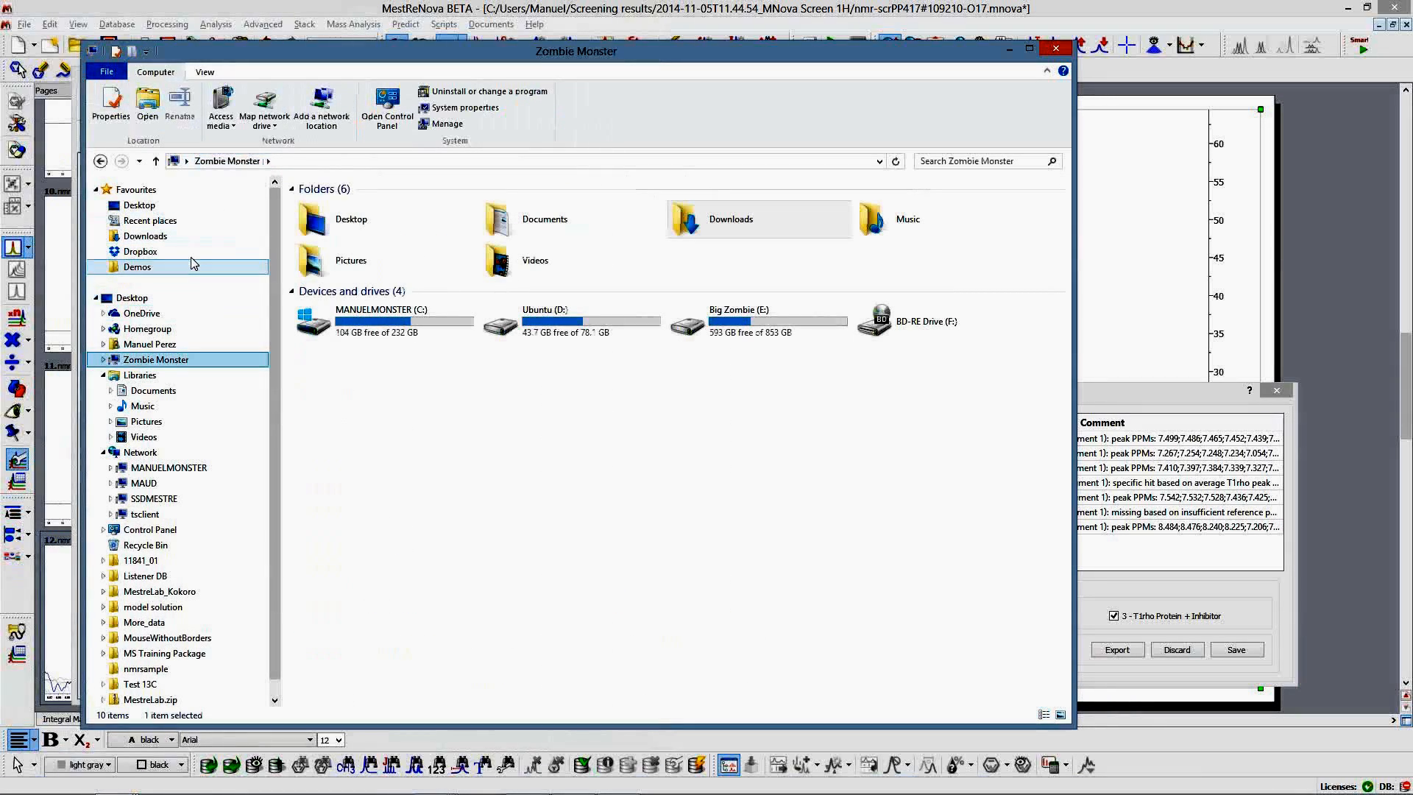
left_click(177, 220)
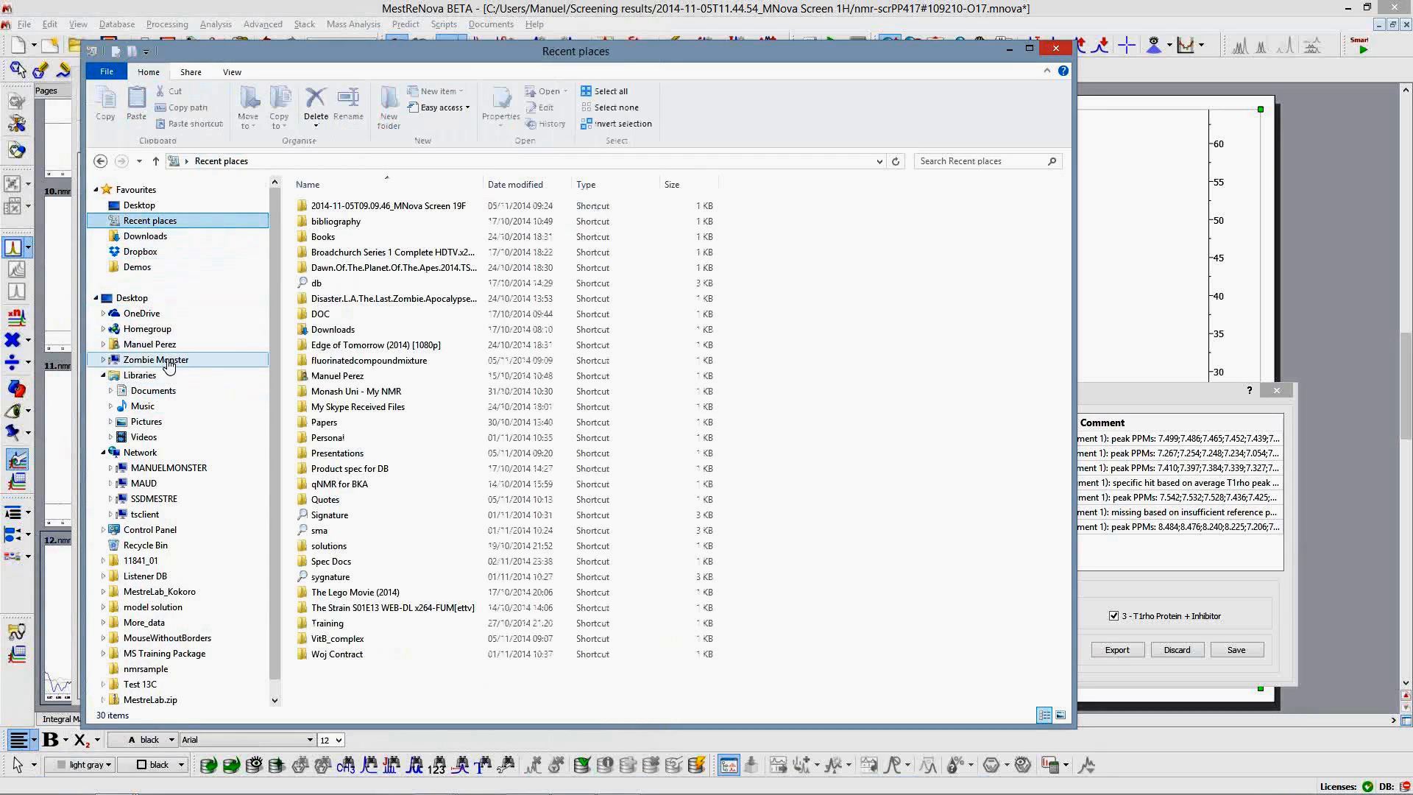
Step: Return to MestReNova, copy the results save location from the Mnova Screen 1H project info, and cancel the setup
left_click(648, 6)
double_click(648, 6)
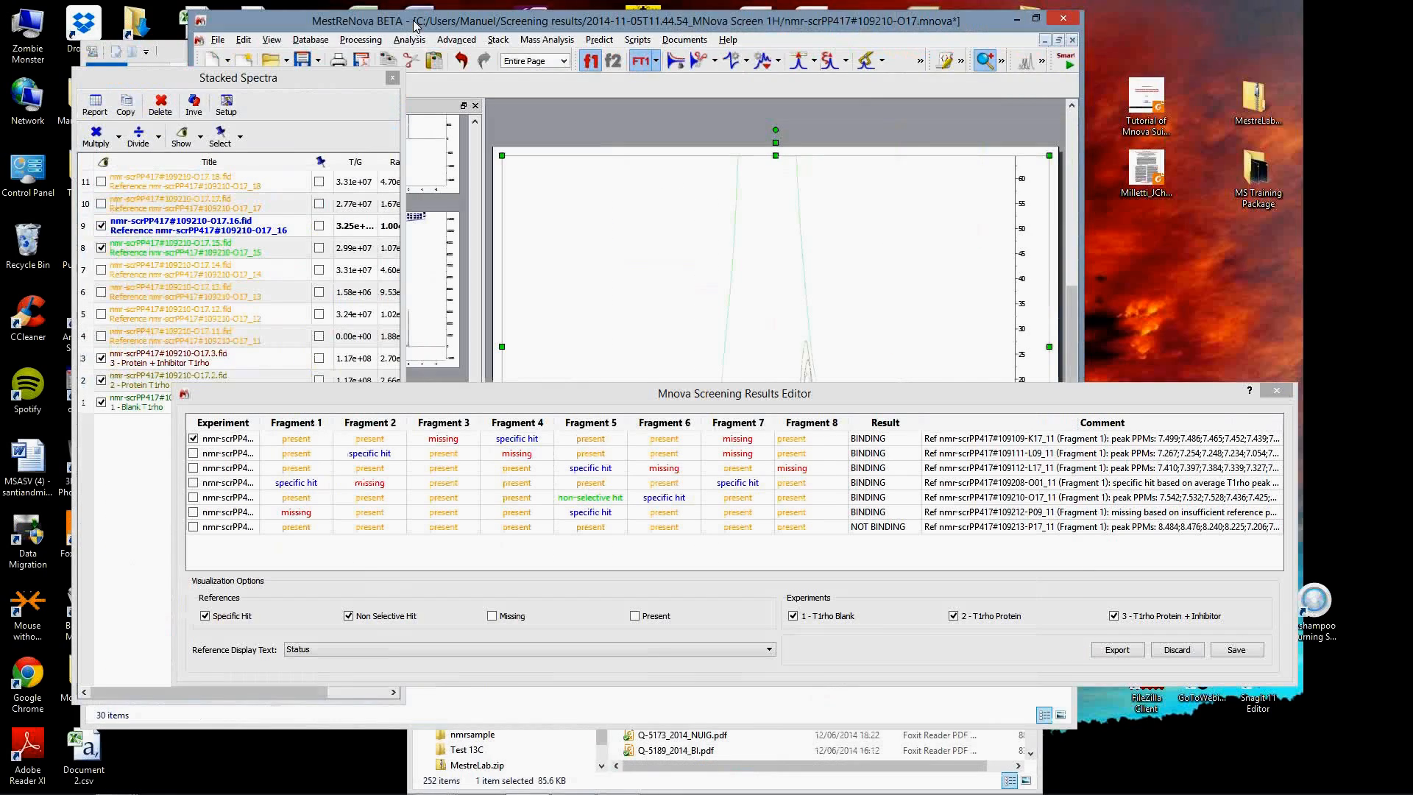
double_click(237, 6)
left_click(216, 25)
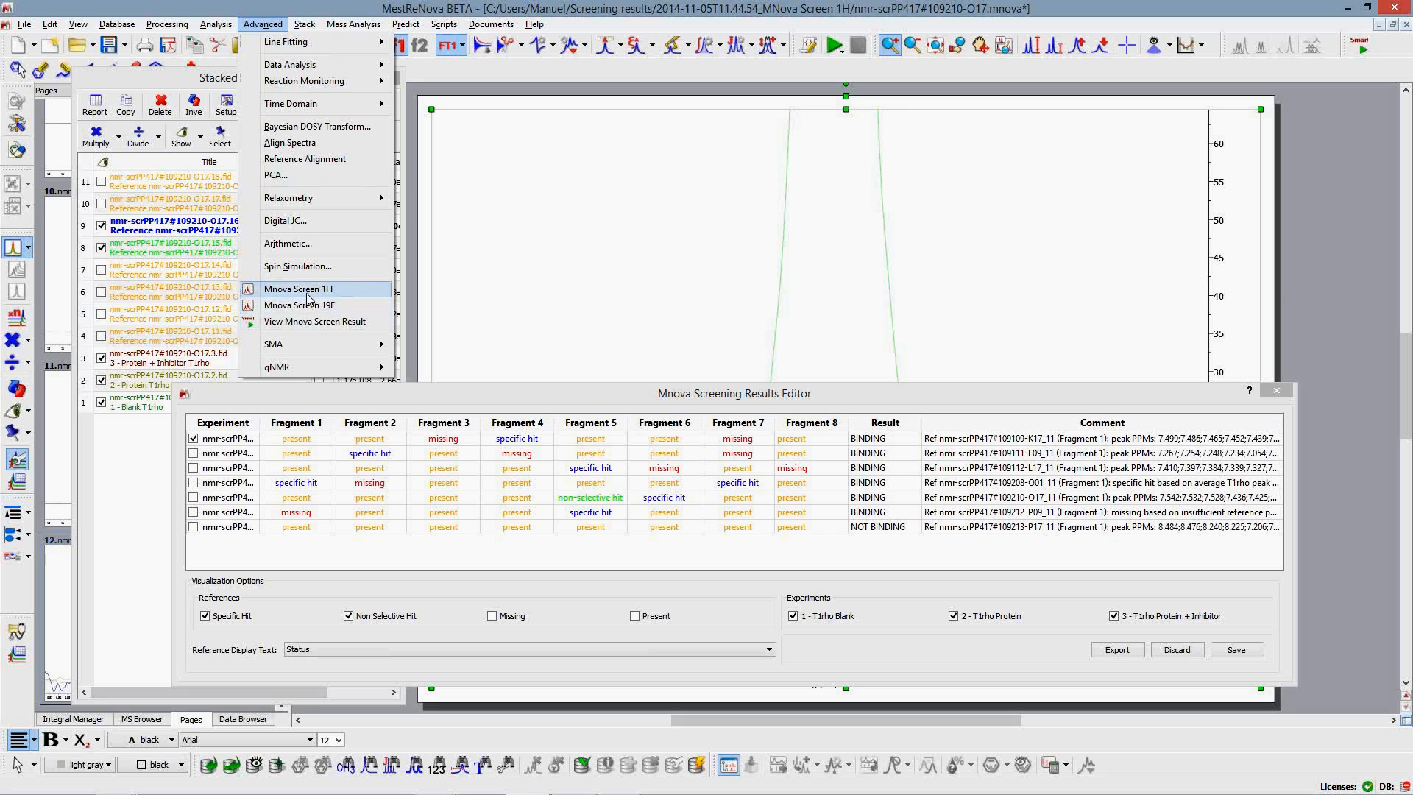
left_click(305, 288)
left_click(553, 165)
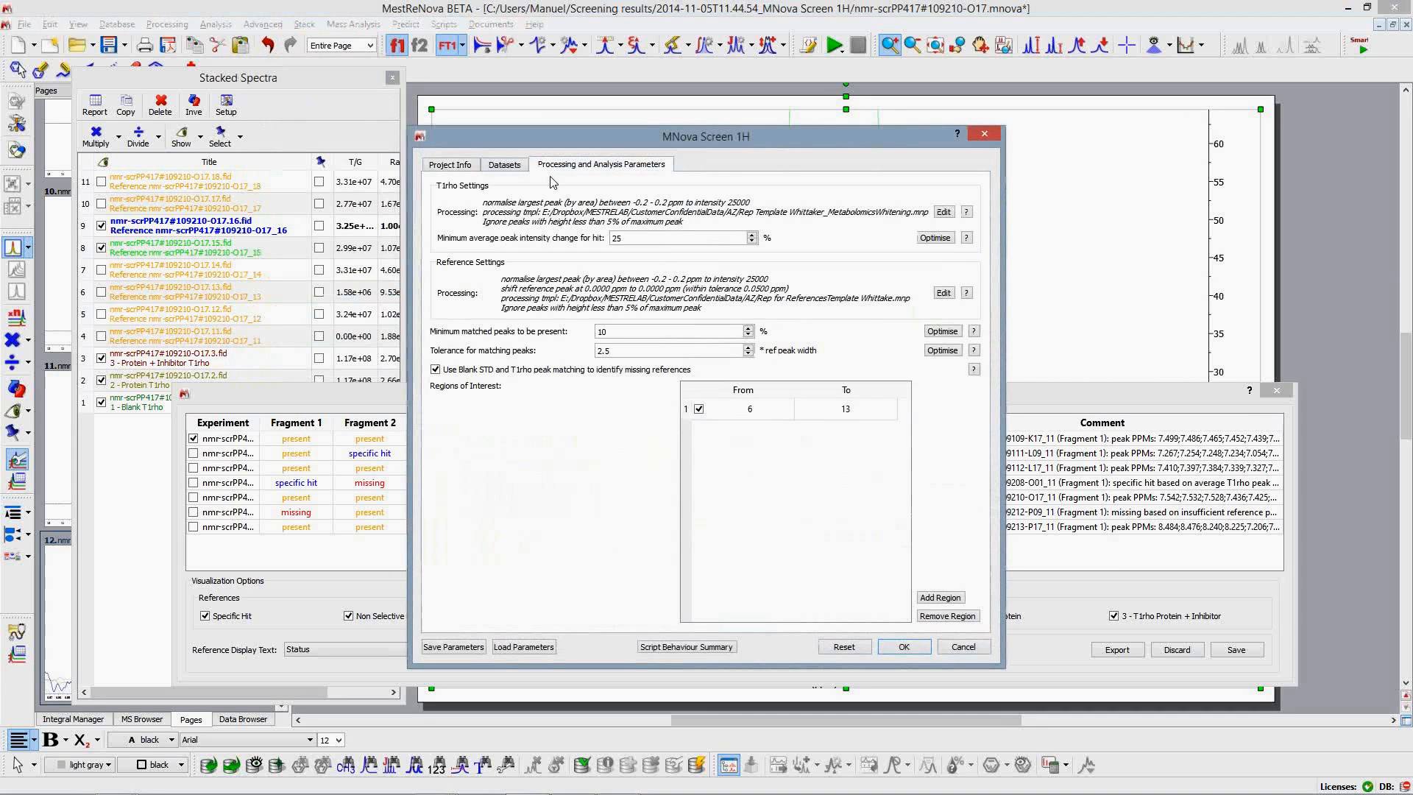
left_click(507, 165)
left_click(451, 164)
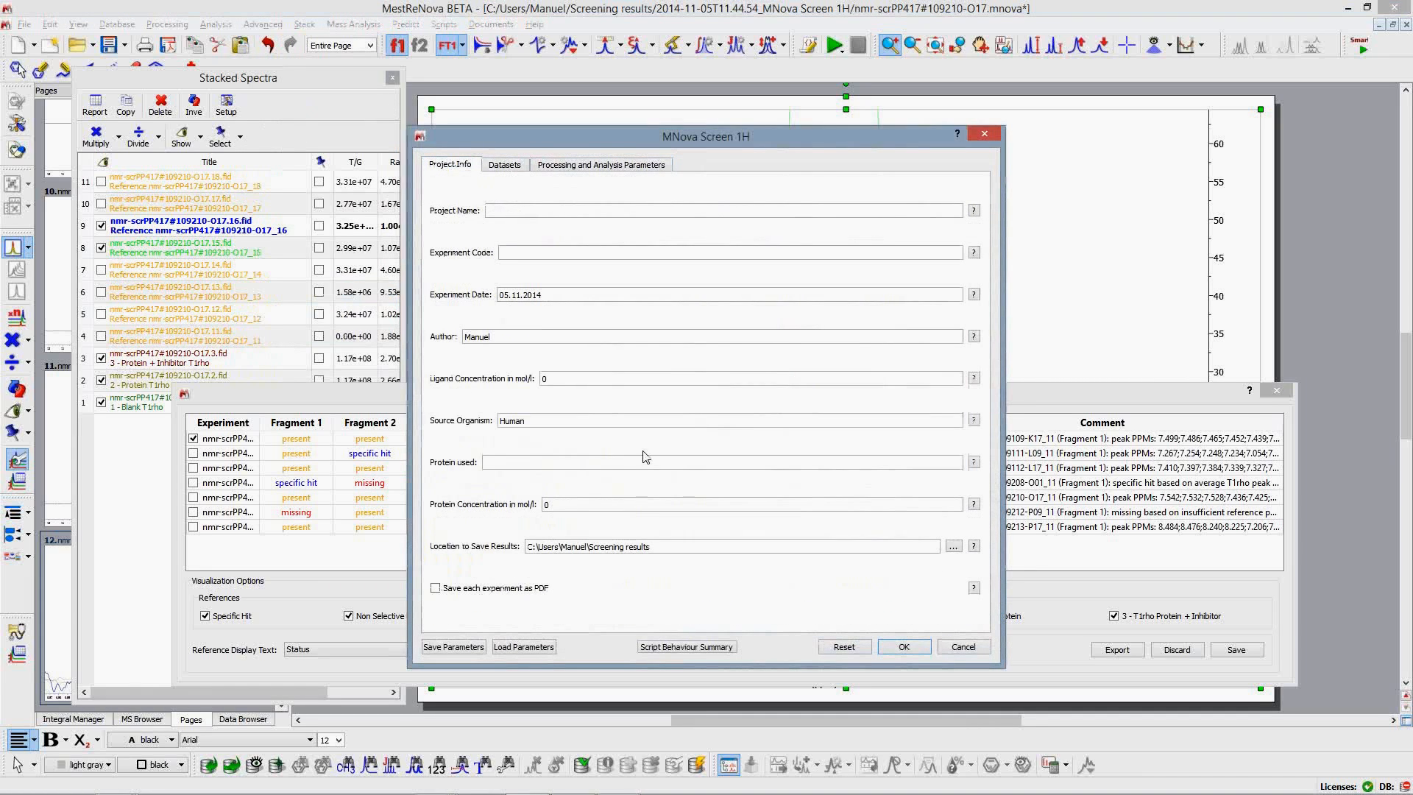
triple_click(630, 546)
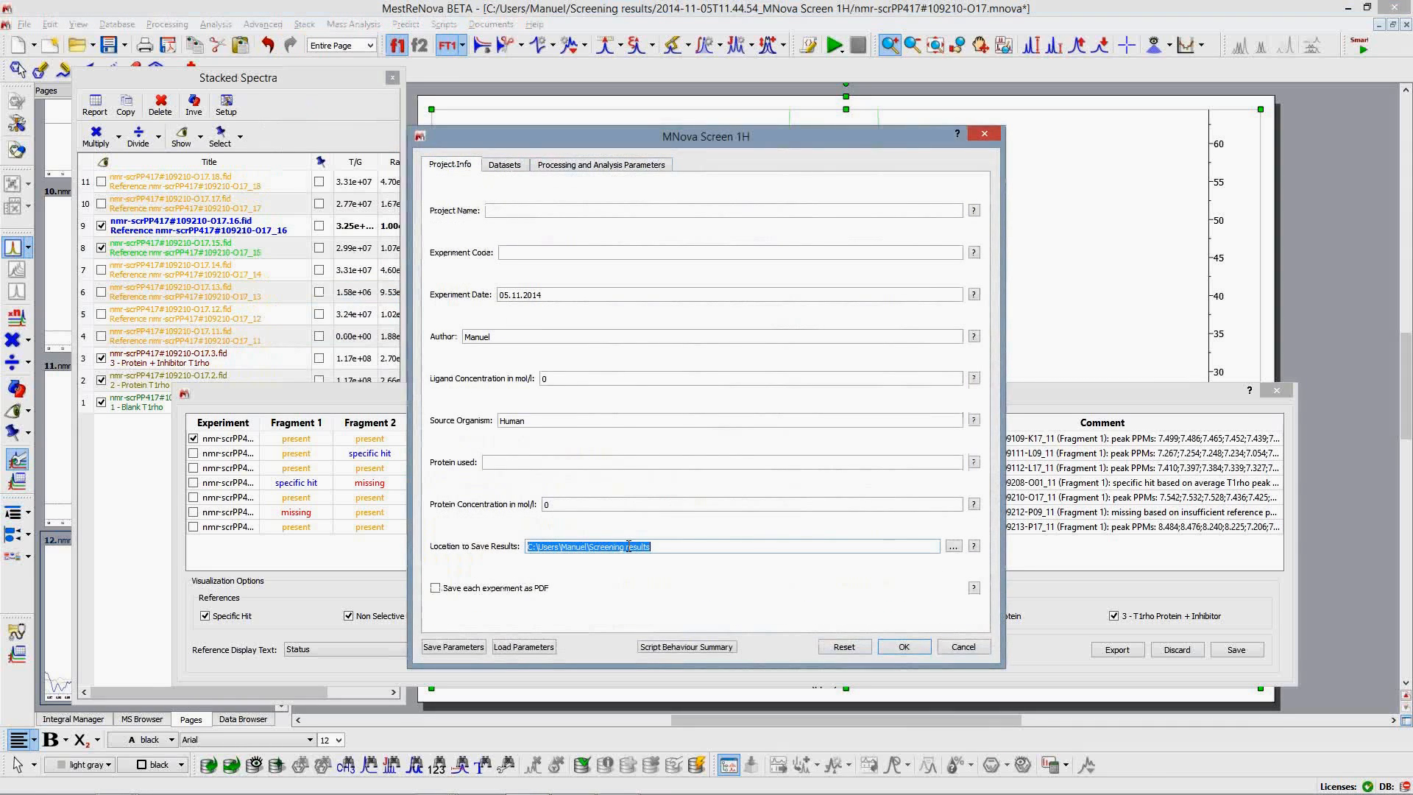
left_click(962, 649)
Step: Go to the copied save location in File Explorer and open the 2014-11-05T11.44.54_MNova Screen 1H results folder
key("alt+Tab")
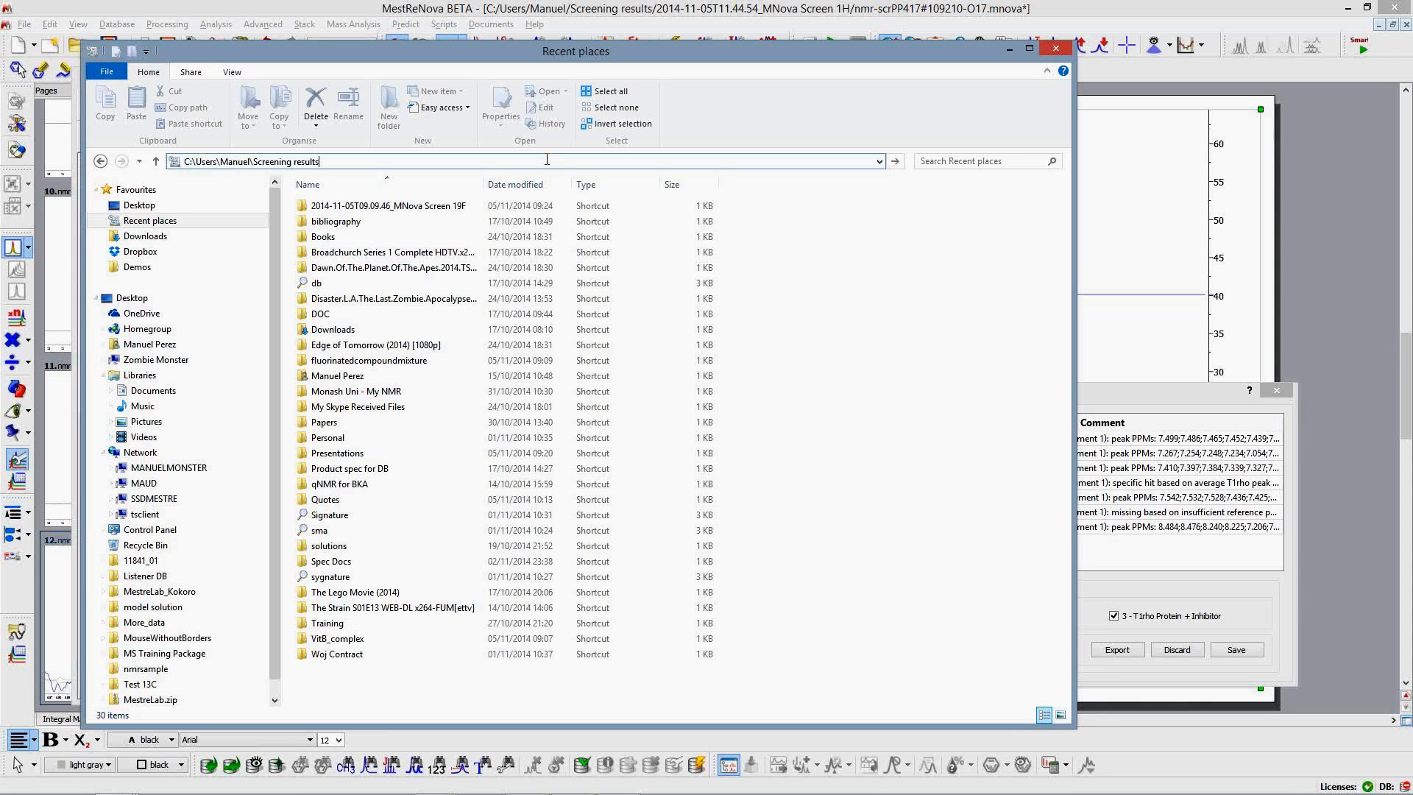
double_click(413, 213)
left_click(413, 206)
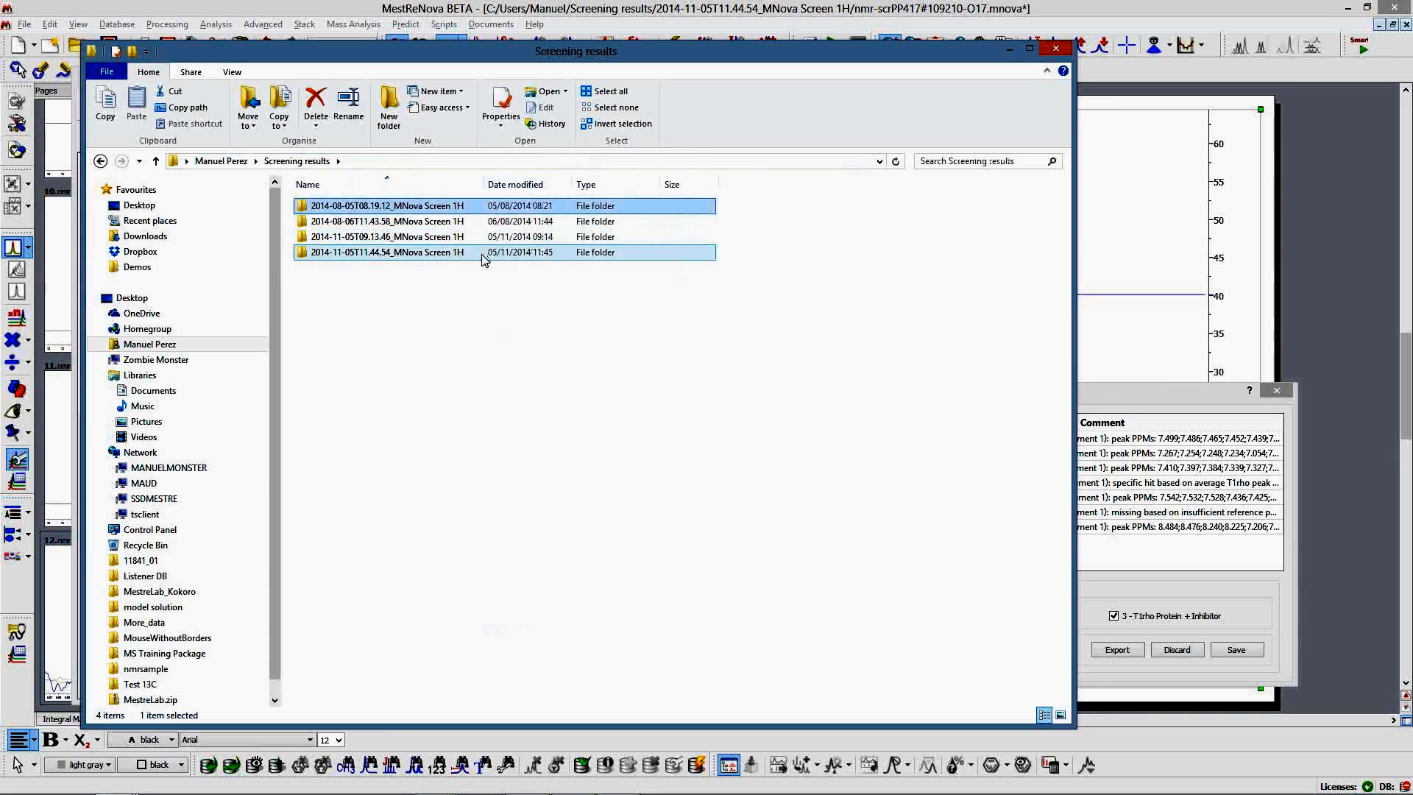
double_click(456, 253)
Step: Open the log.txt file of this screening run in Notepad++
left_click(376, 221)
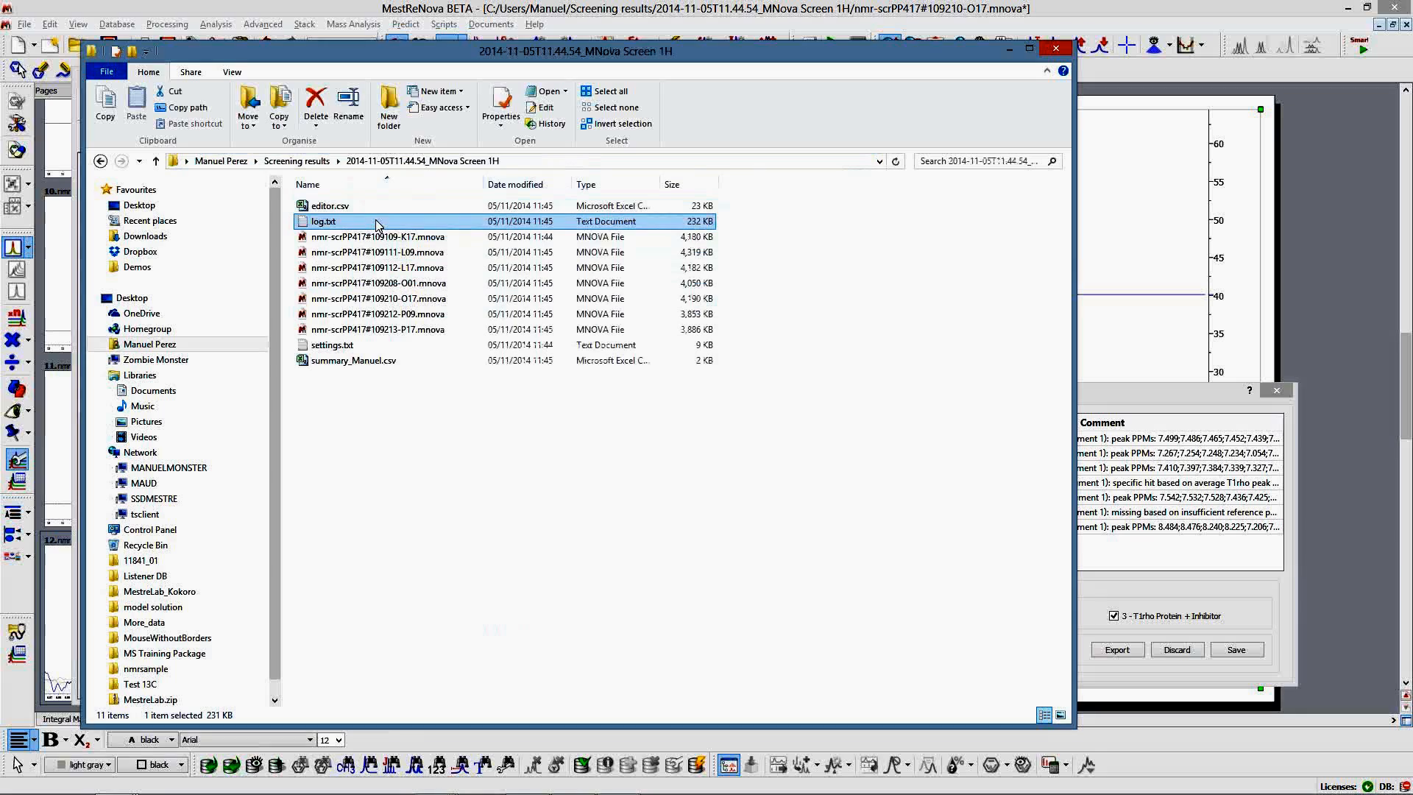
right_click(375, 221)
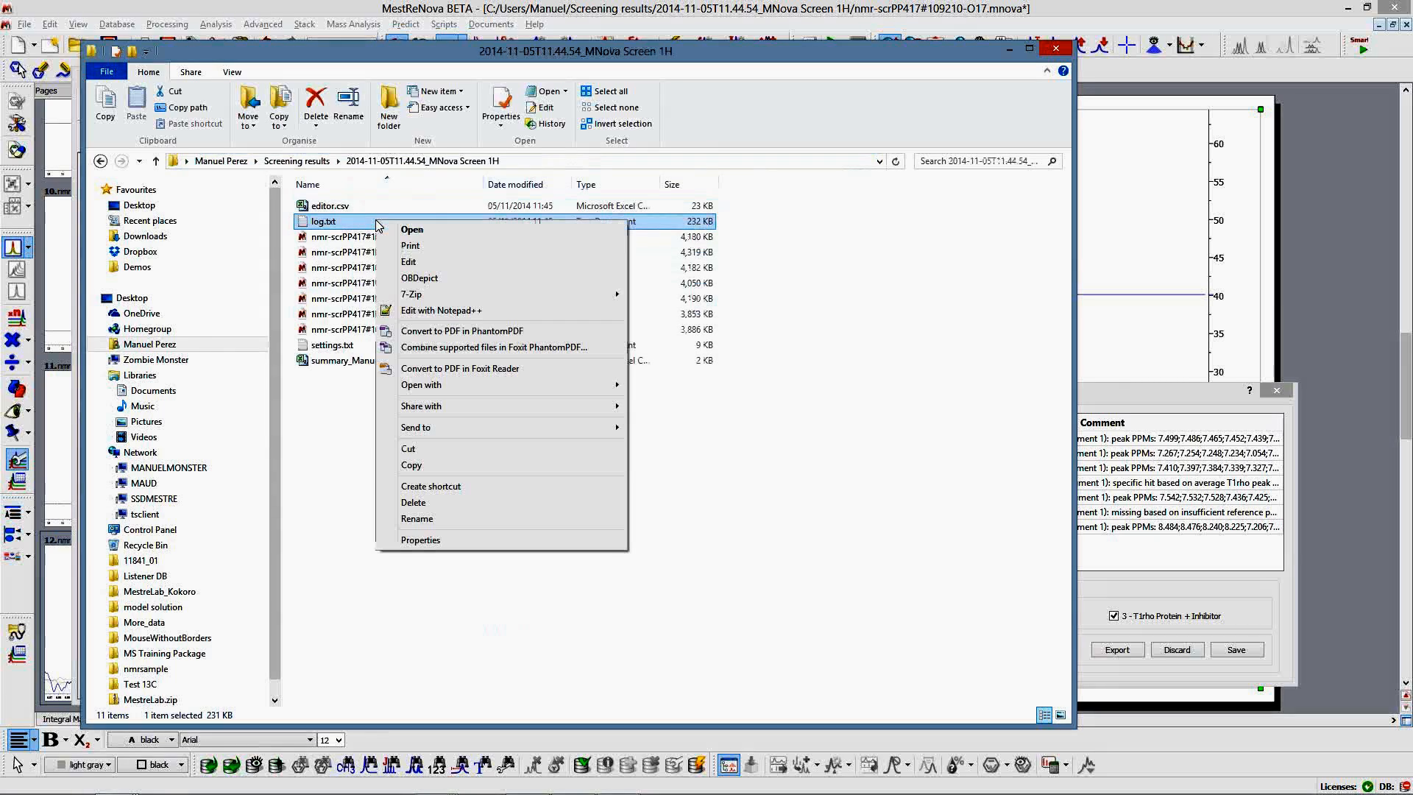
left_click(462, 310)
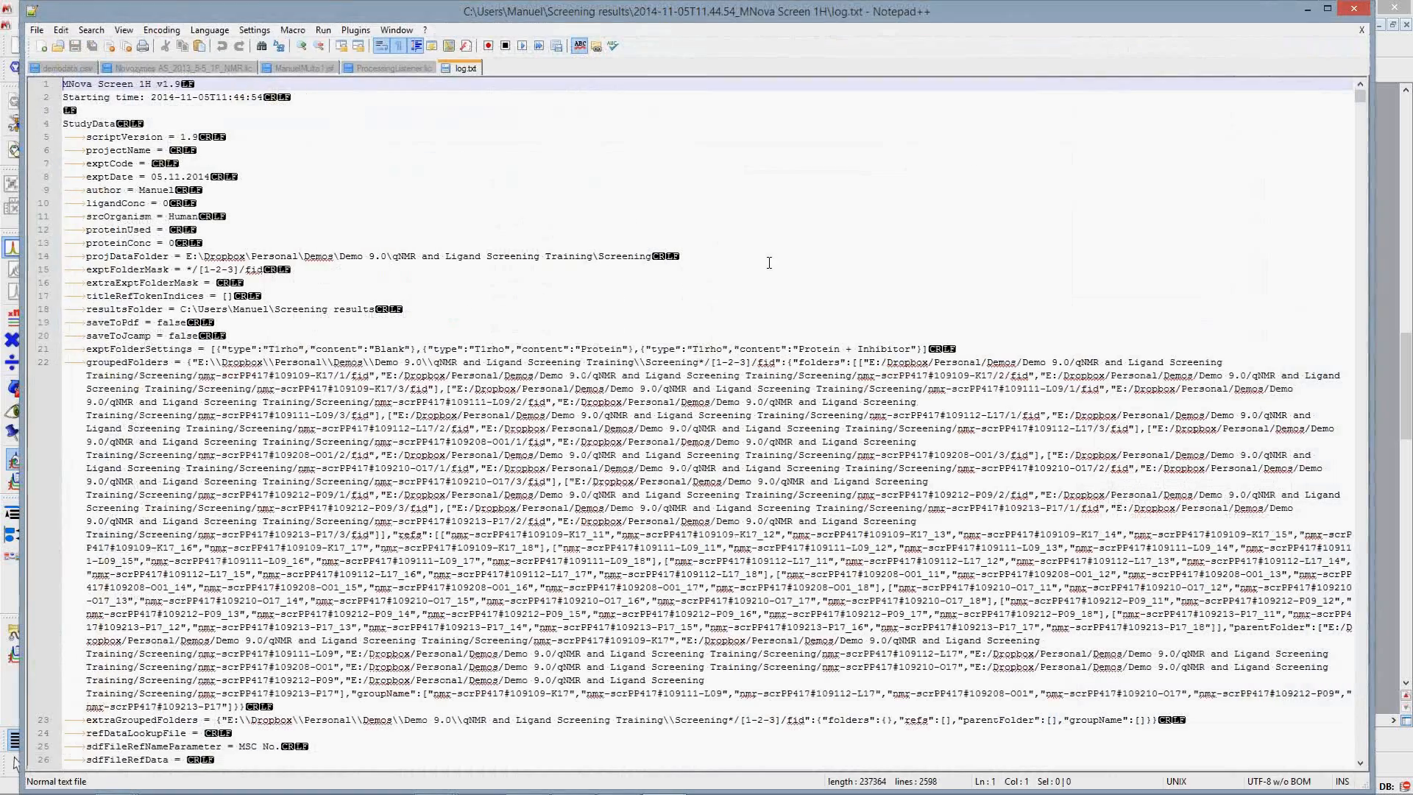
Step: Read through the log's study settings, processing records and T1rho peak matching for 109109-K17, and return to the Mnova results editor
scroll(758, 270, "down", 1)
scroll(758, 270, "down", 5)
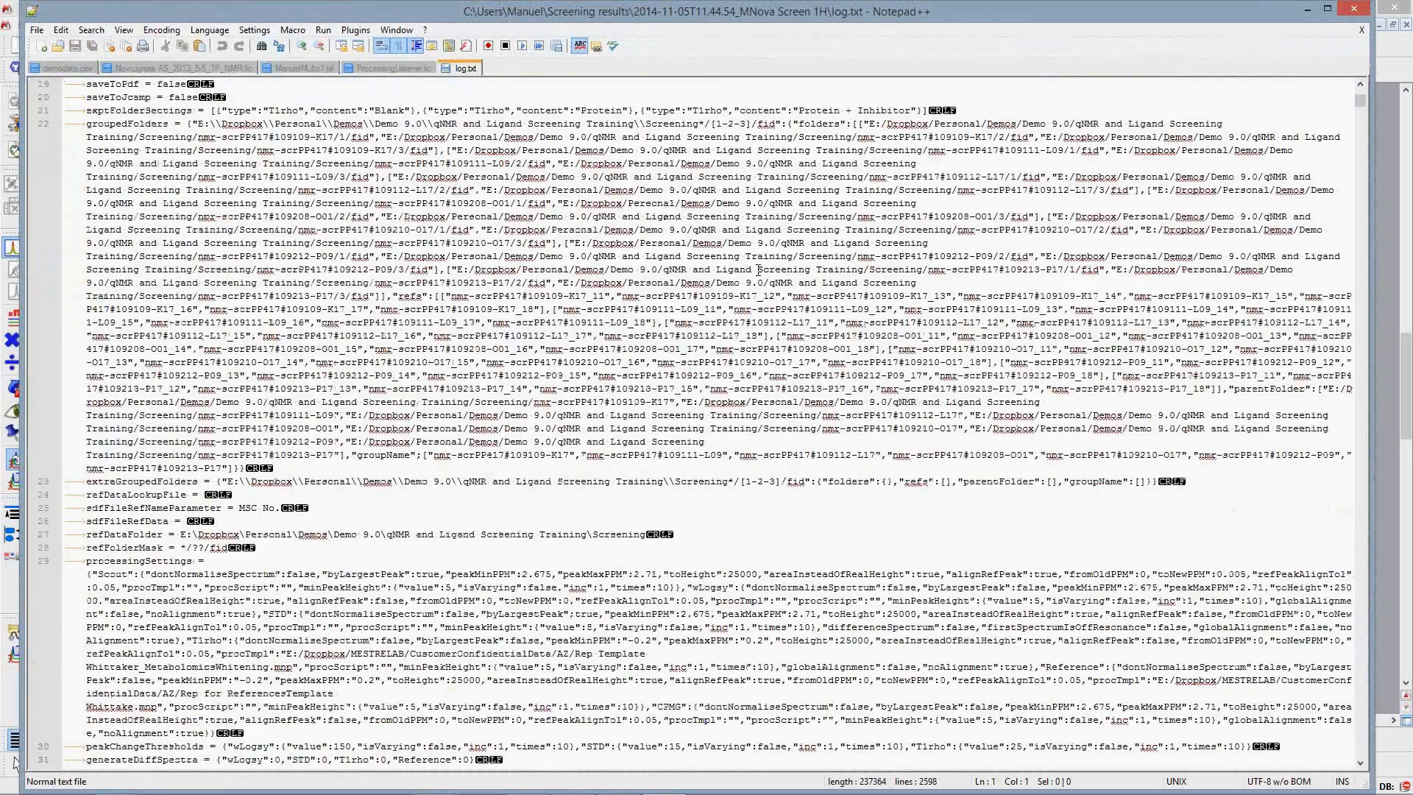
scroll(758, 270, "down", 17)
scroll(751, 279, "down", 12)
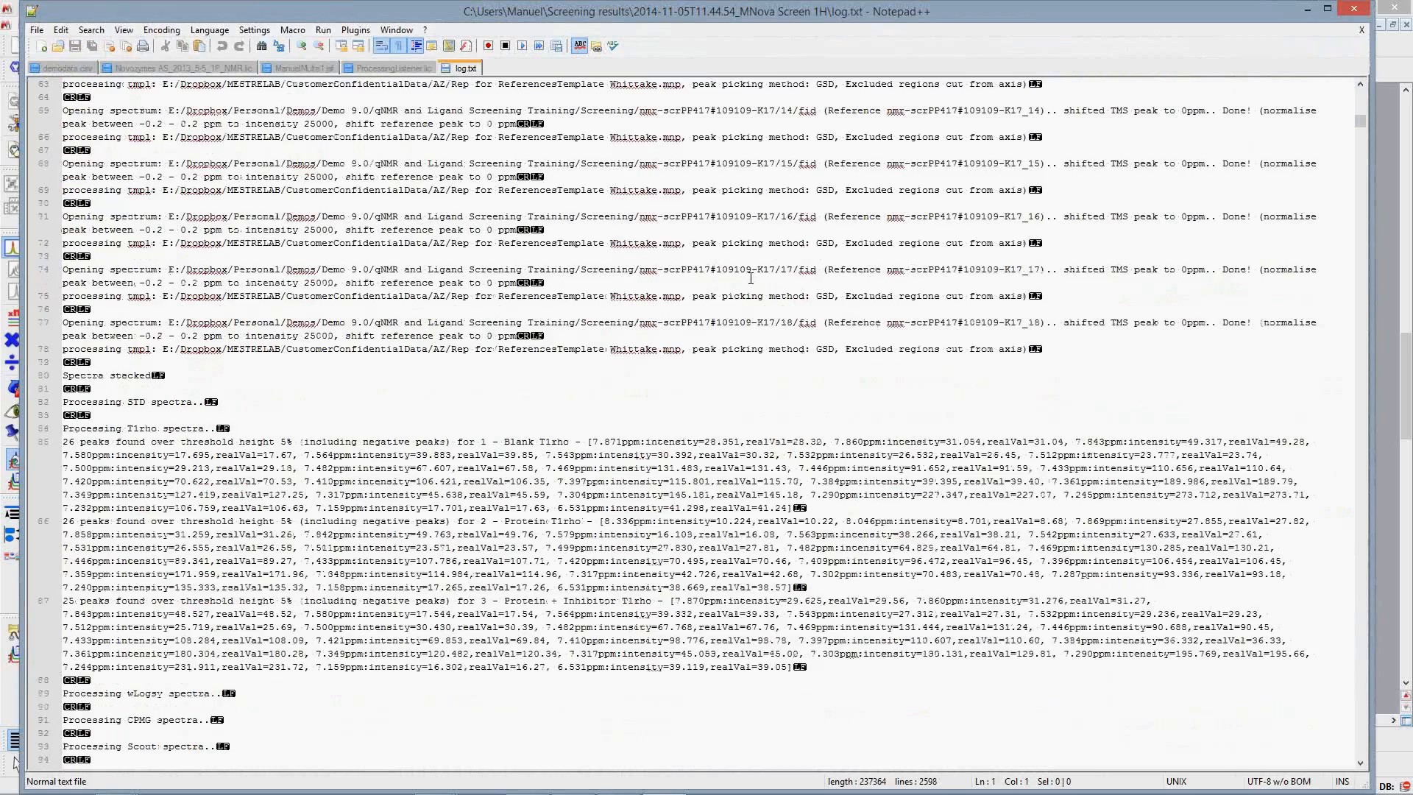
scroll(752, 278, "down", 6)
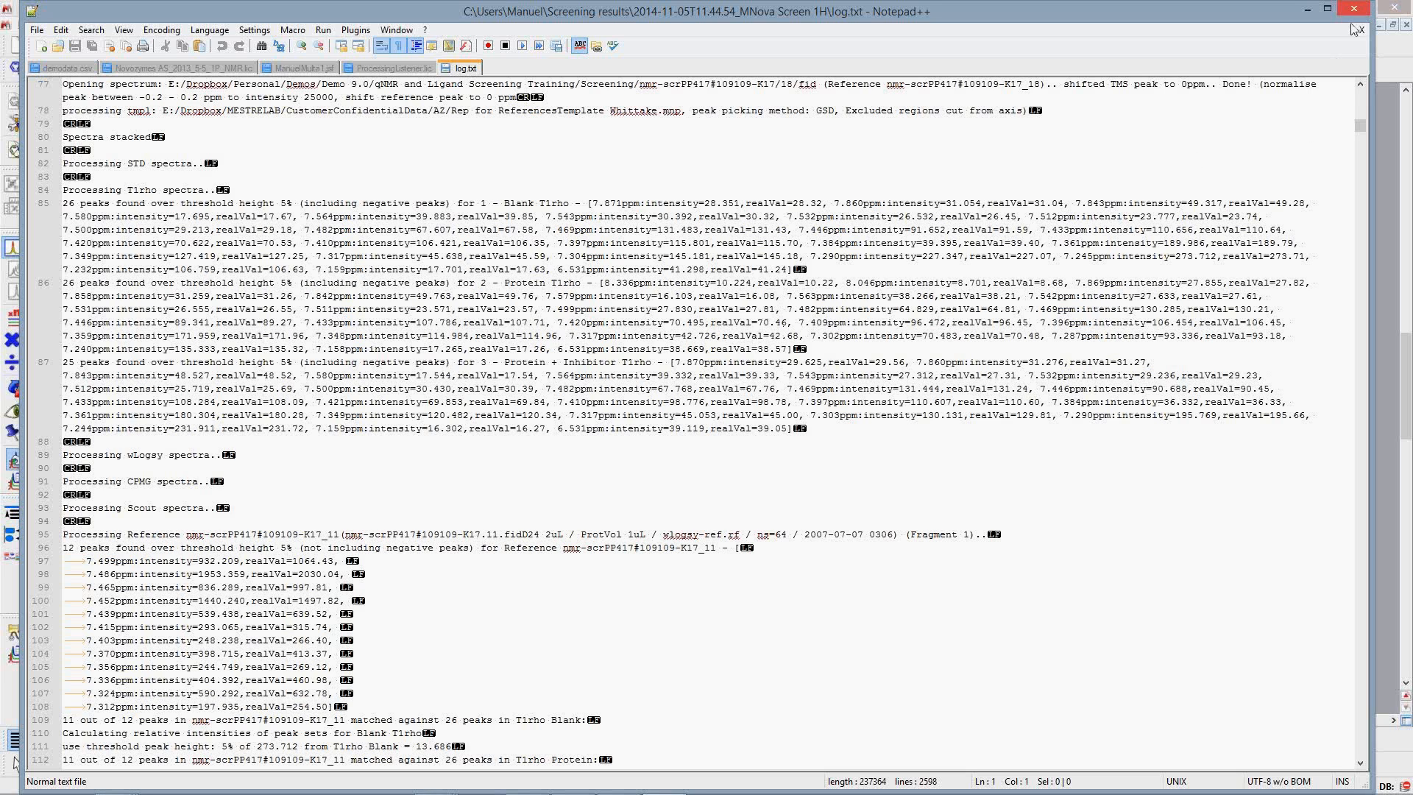
scroll(837, 301, "down", 1)
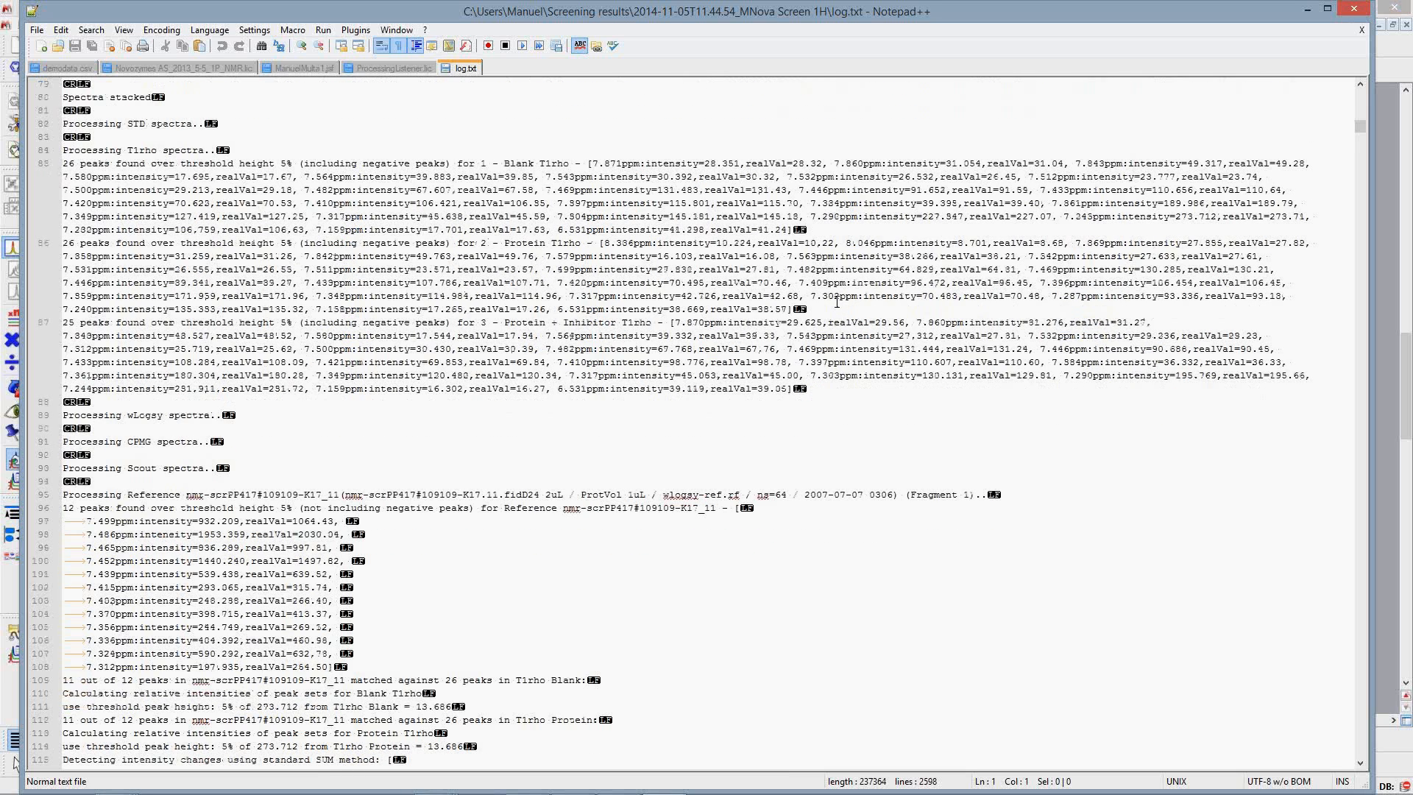
left_click(1365, 9)
left_click(1141, 391)
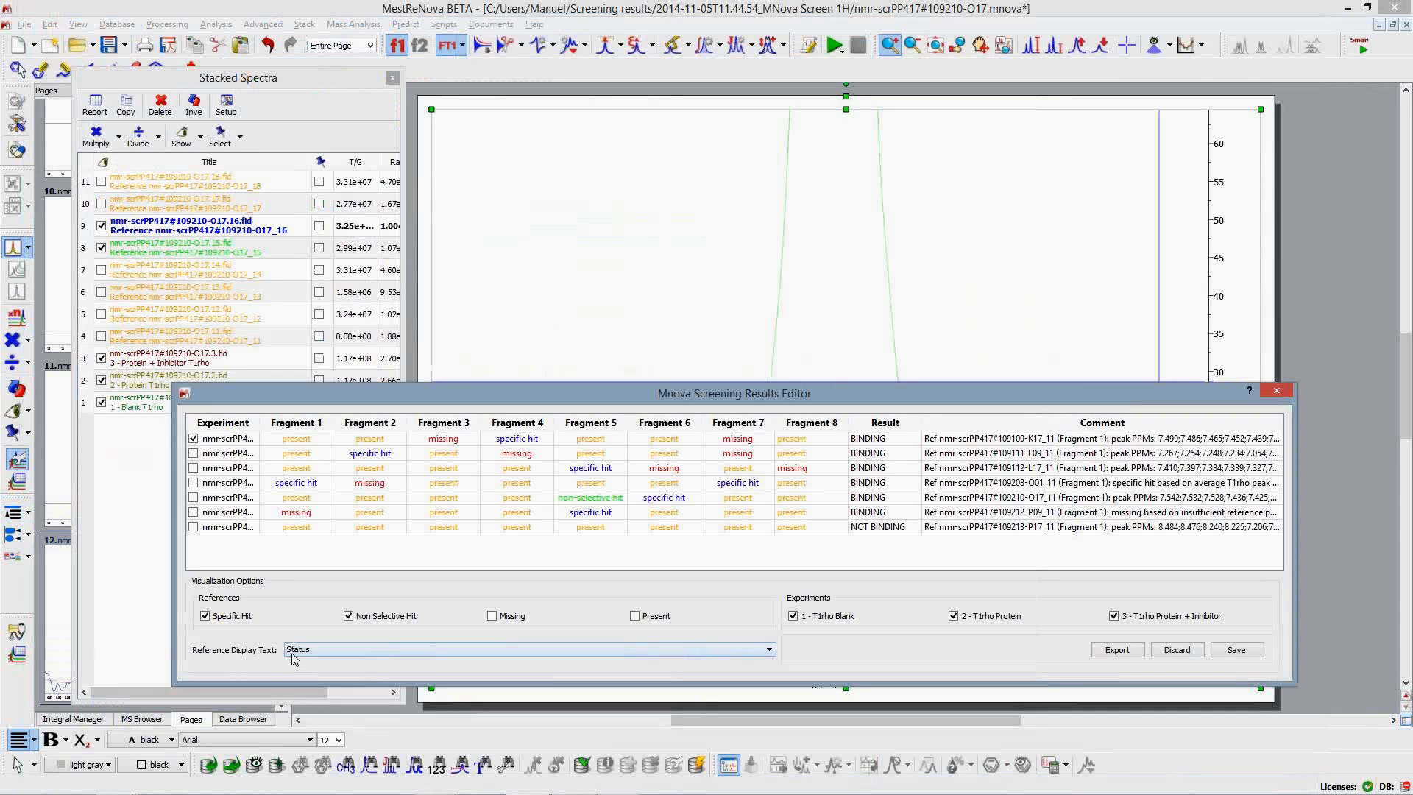
Step: Show the T1rho Protein Match Proportion as the reference display text in the results table
left_click(325, 648)
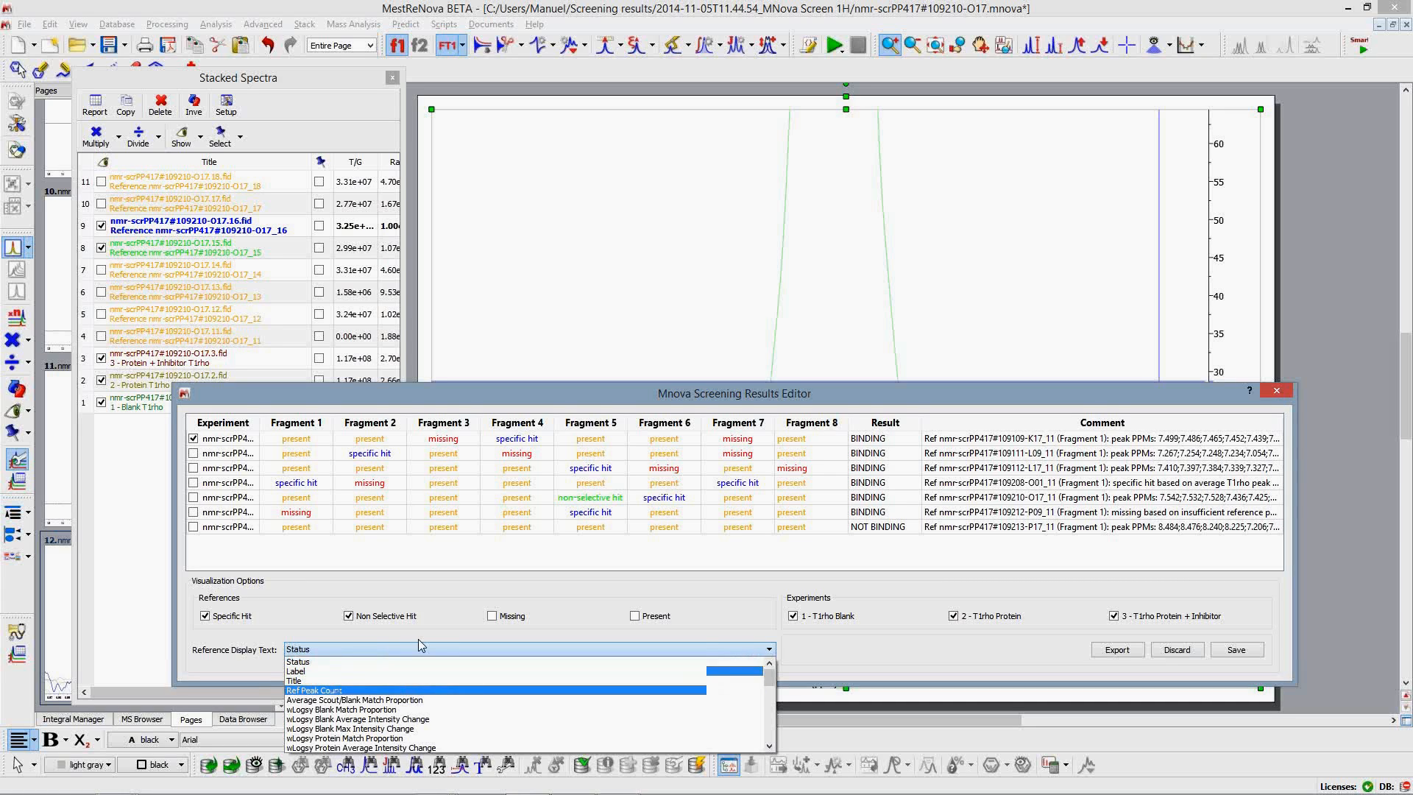
scroll(406, 696, "down", 1)
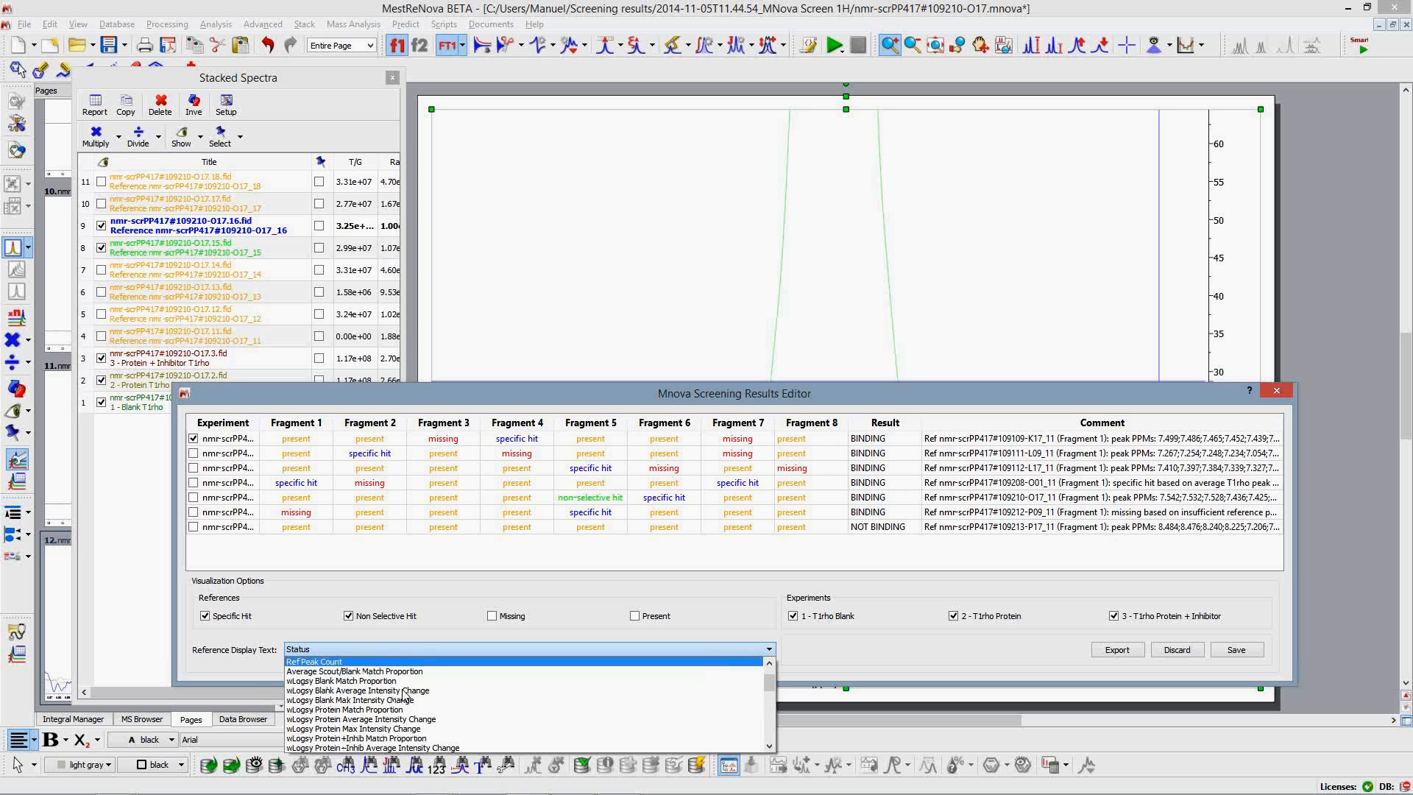
scroll(406, 695, "down", 6)
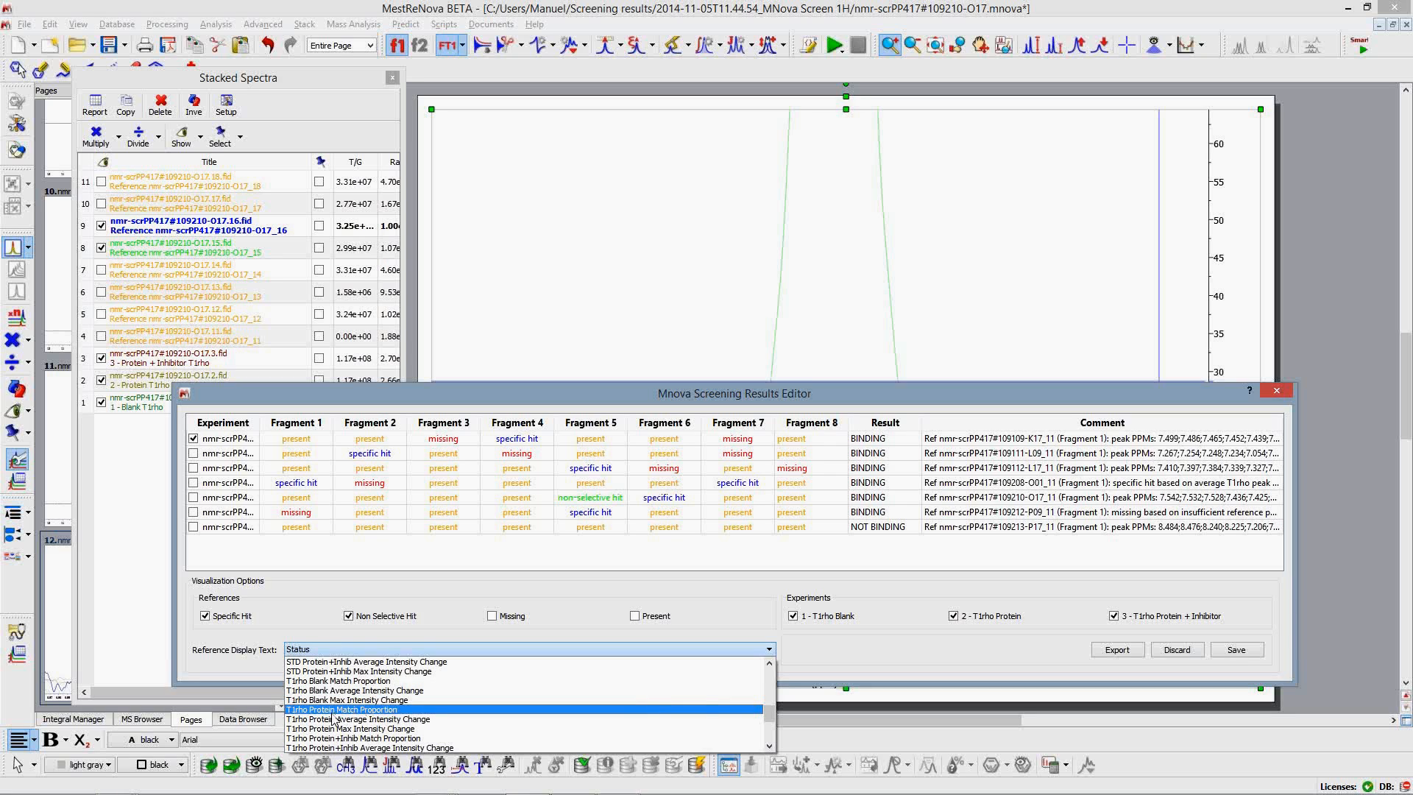
left_click(375, 711)
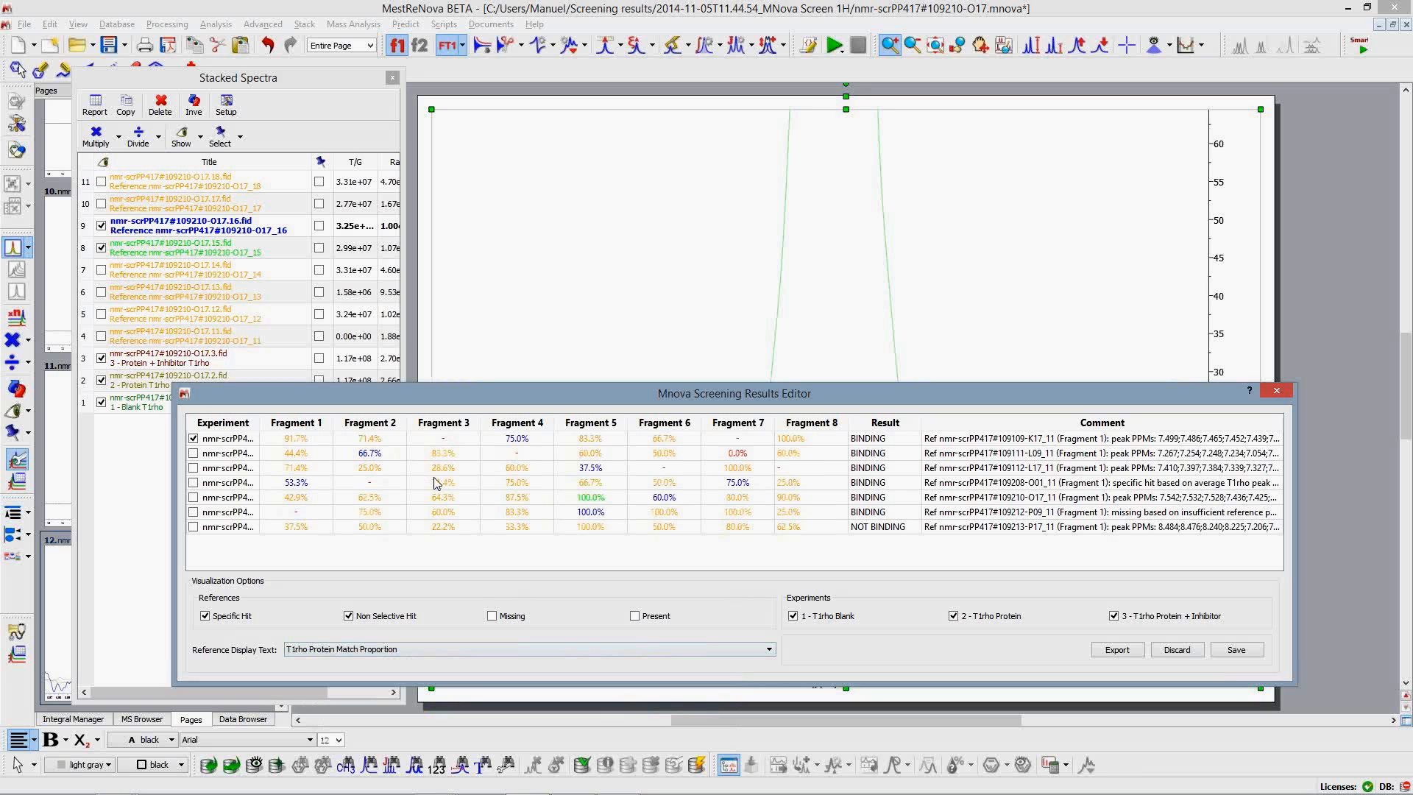
Step: Compare the average and maximum T1rho Protein intensity changes in the results table, leaving T1rho Protein Average Intensity Change as the reference display text
left_click(466, 655)
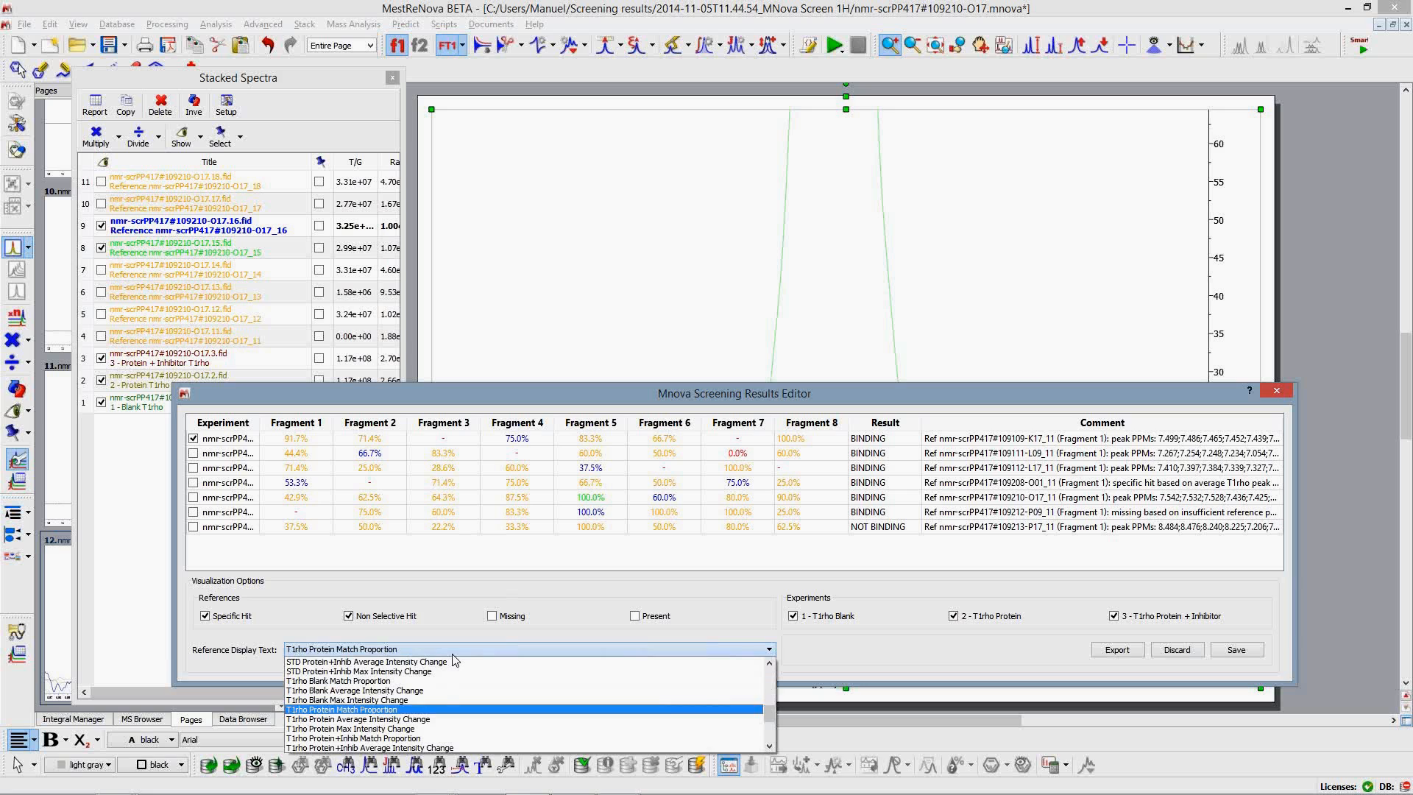
left_click(425, 727)
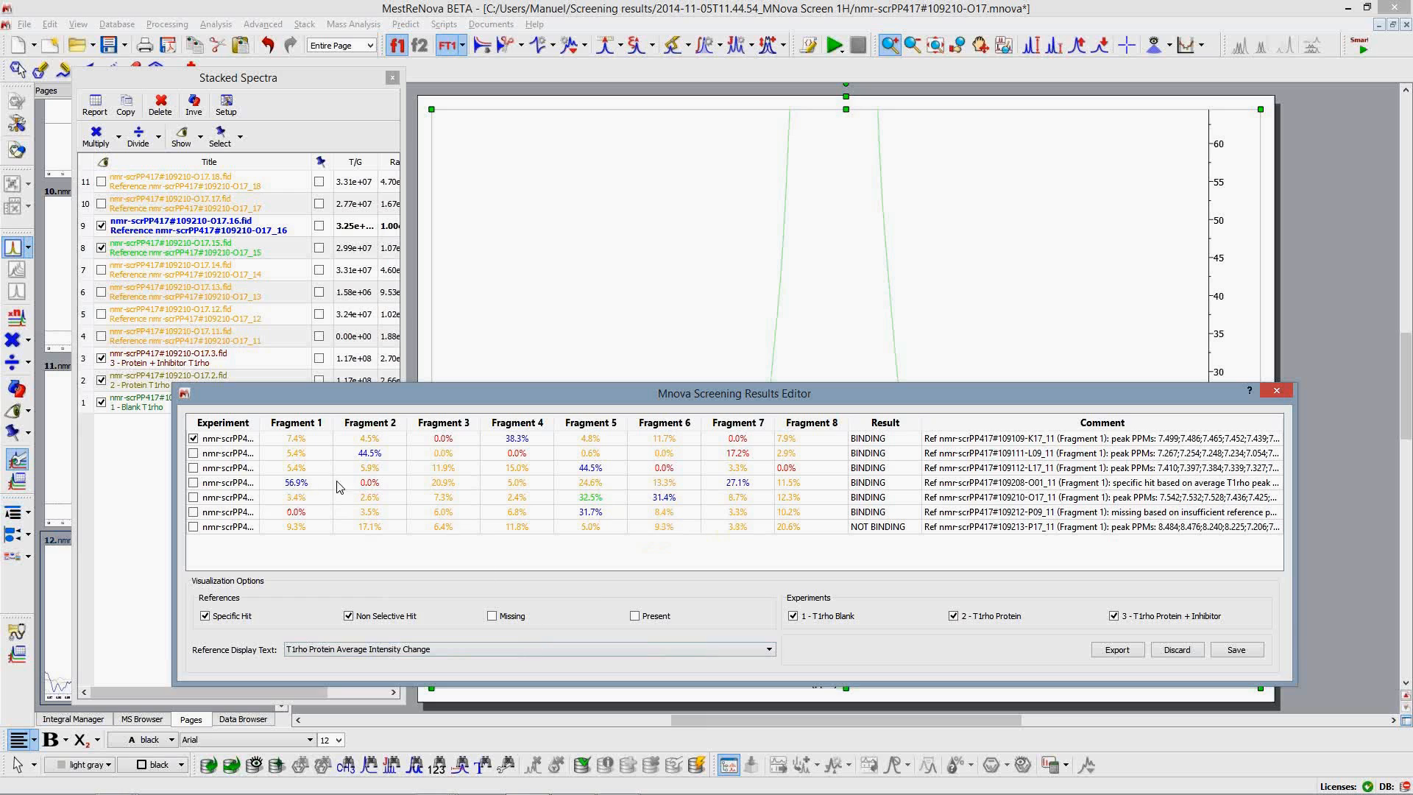
left_click(369, 650)
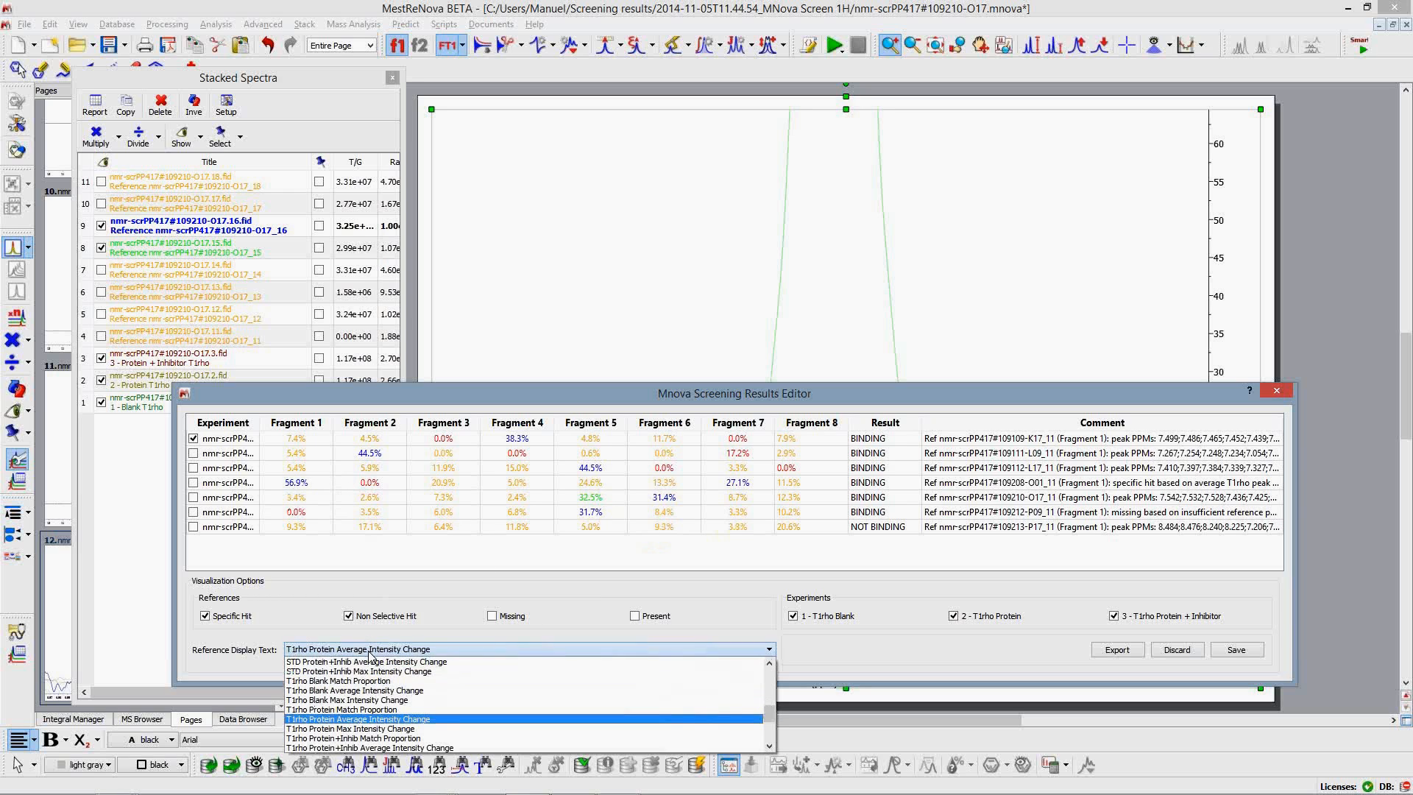
left_click(373, 729)
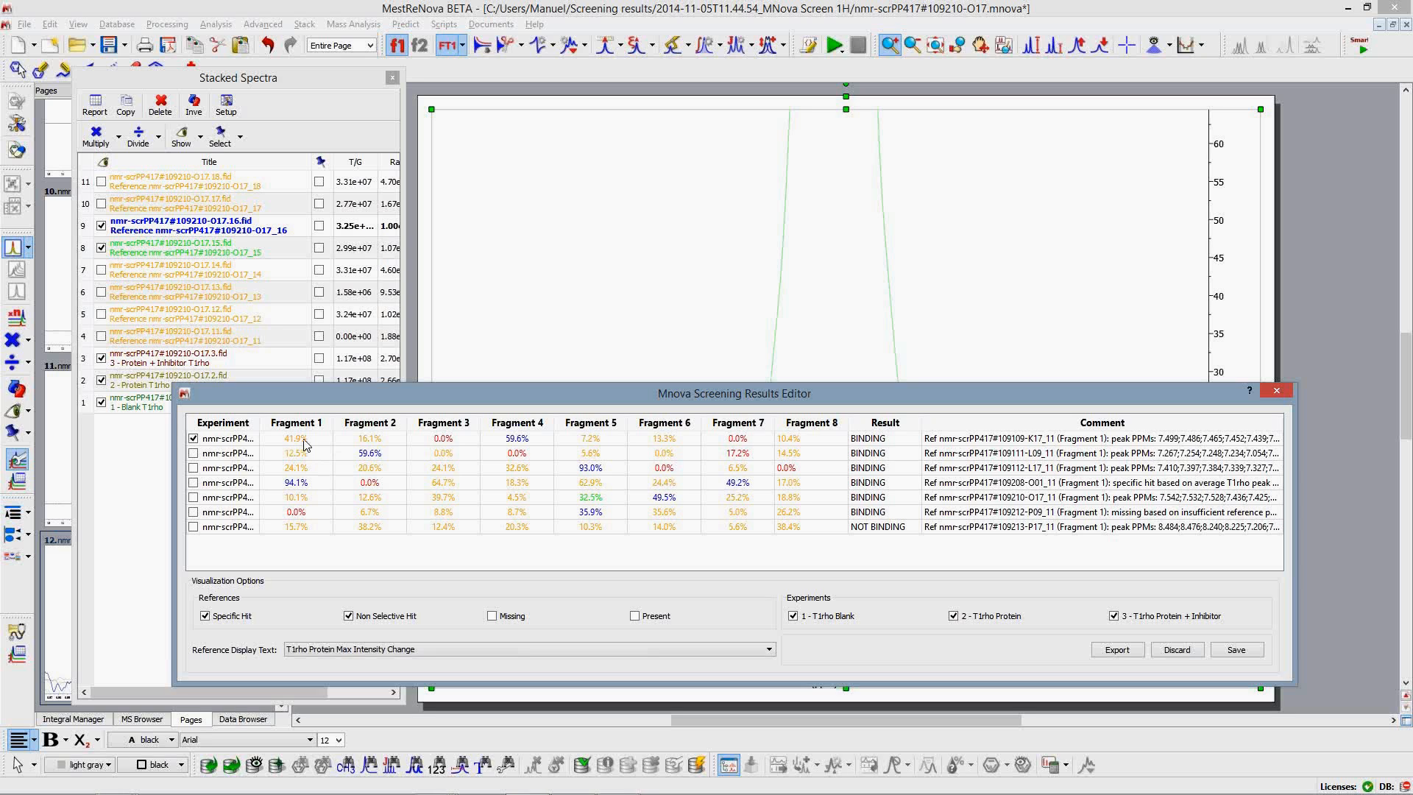
left_click(324, 650)
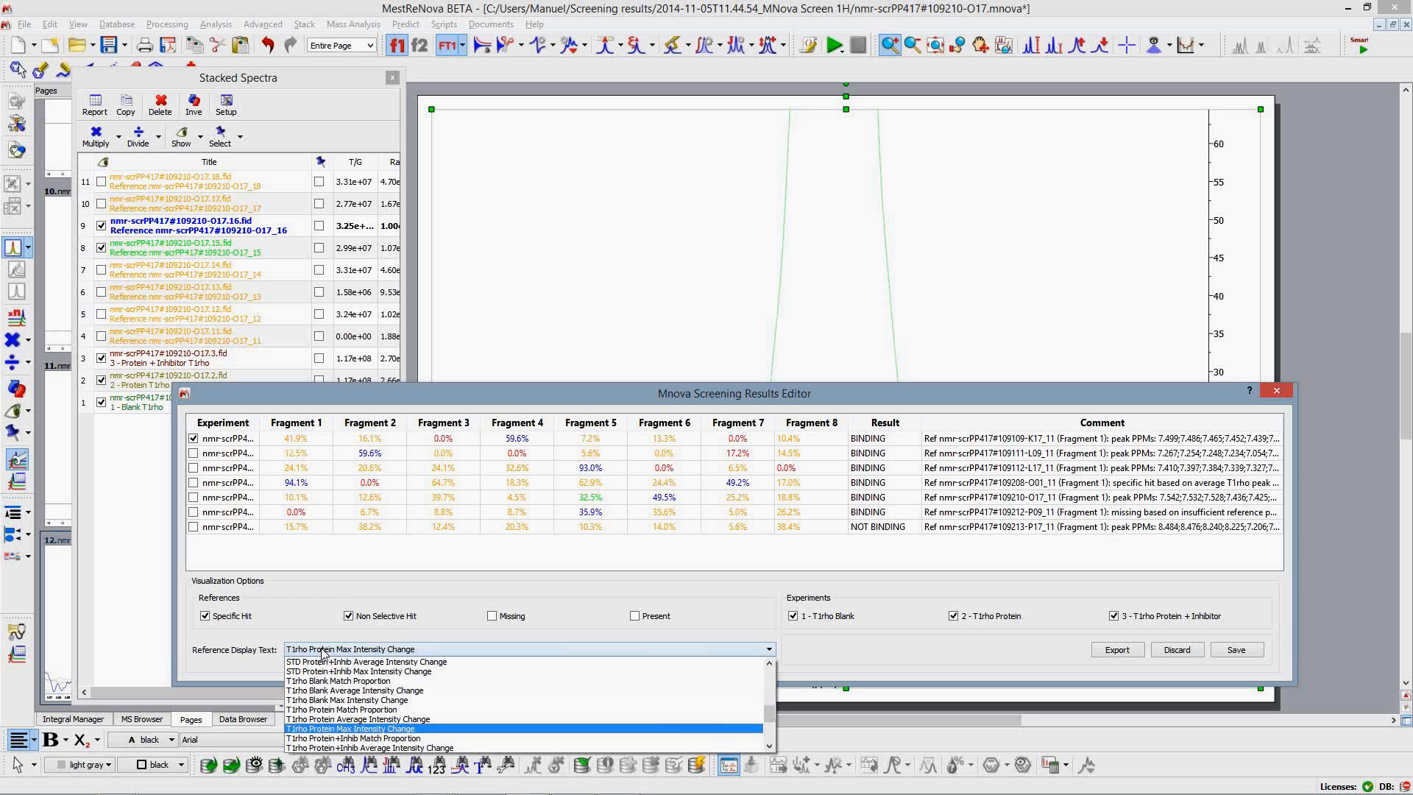
left_click(380, 720)
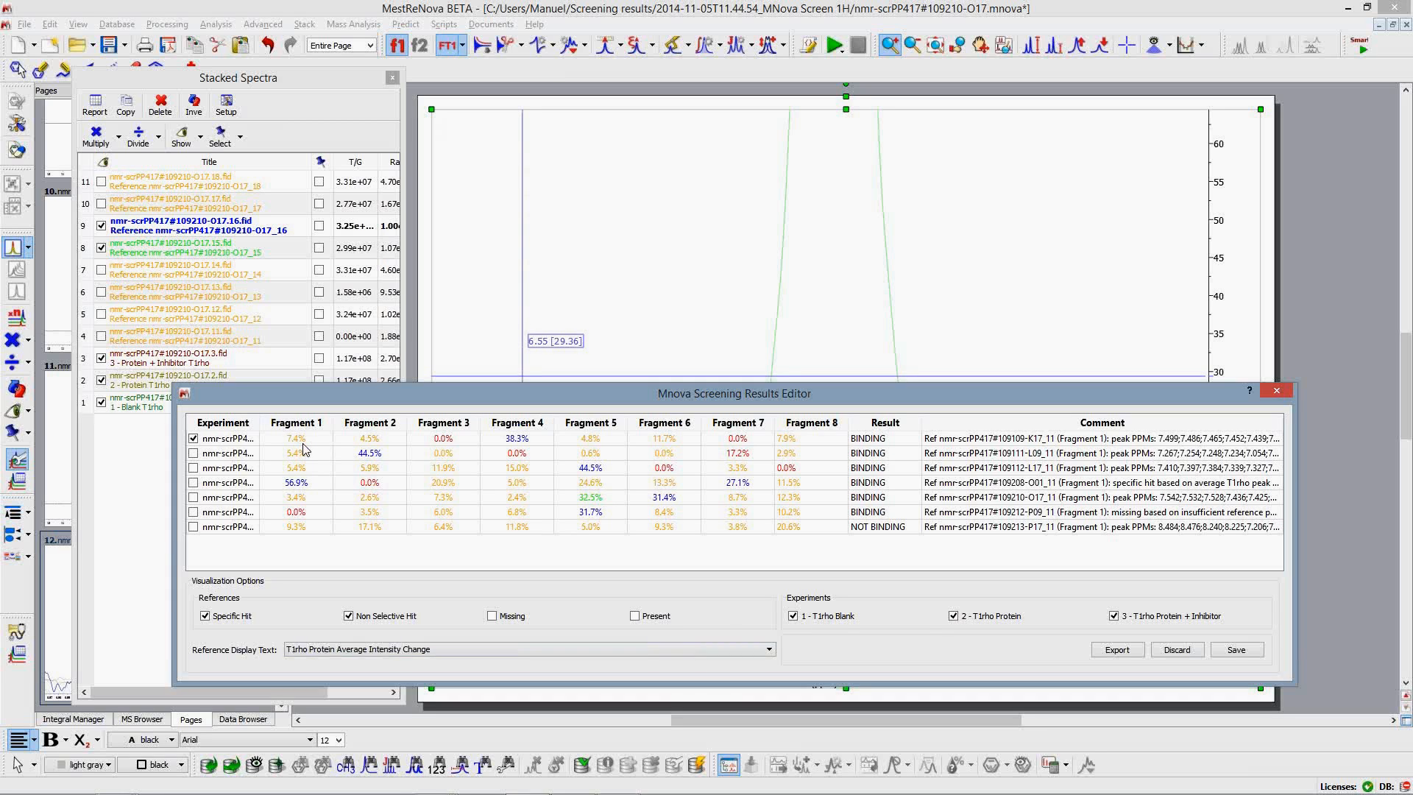
Step: Prepare a data export from the results editor, leaving out the wLogsy and other non-T1rho results listed before the T1rho entries
left_click(1117, 649)
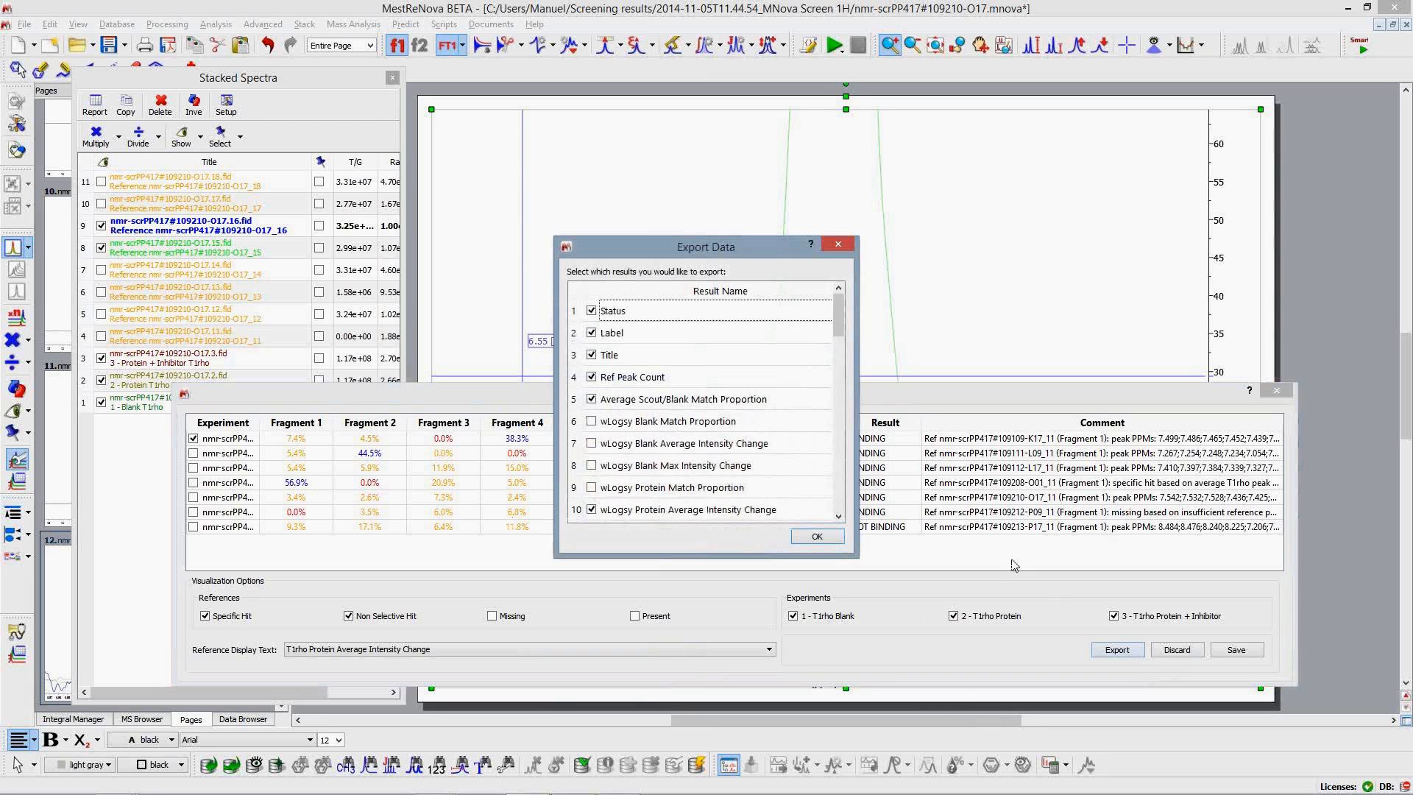
scroll(732, 421, "down", 1)
left_click(591, 444)
left_click(592, 465)
left_click(592, 509)
scroll(630, 479, "down", 1)
scroll(630, 471, "down", 1)
left_click(592, 399)
left_click(592, 510)
scroll(600, 500, "down", 2)
left_click(592, 399)
left_click(592, 443)
left_click(591, 465)
left_click(592, 465)
left_click(592, 465)
left_click(592, 488)
scroll(611, 475, "down", 1)
left_click(591, 443)
left_click(592, 421)
left_click(593, 467)
Step: Exclude the CPMG average and maximum intensity change results for Protein and Protein+Inhib, and export the remaining results to CSV
scroll(648, 456, "down", 3)
scroll(666, 444, "down", 1)
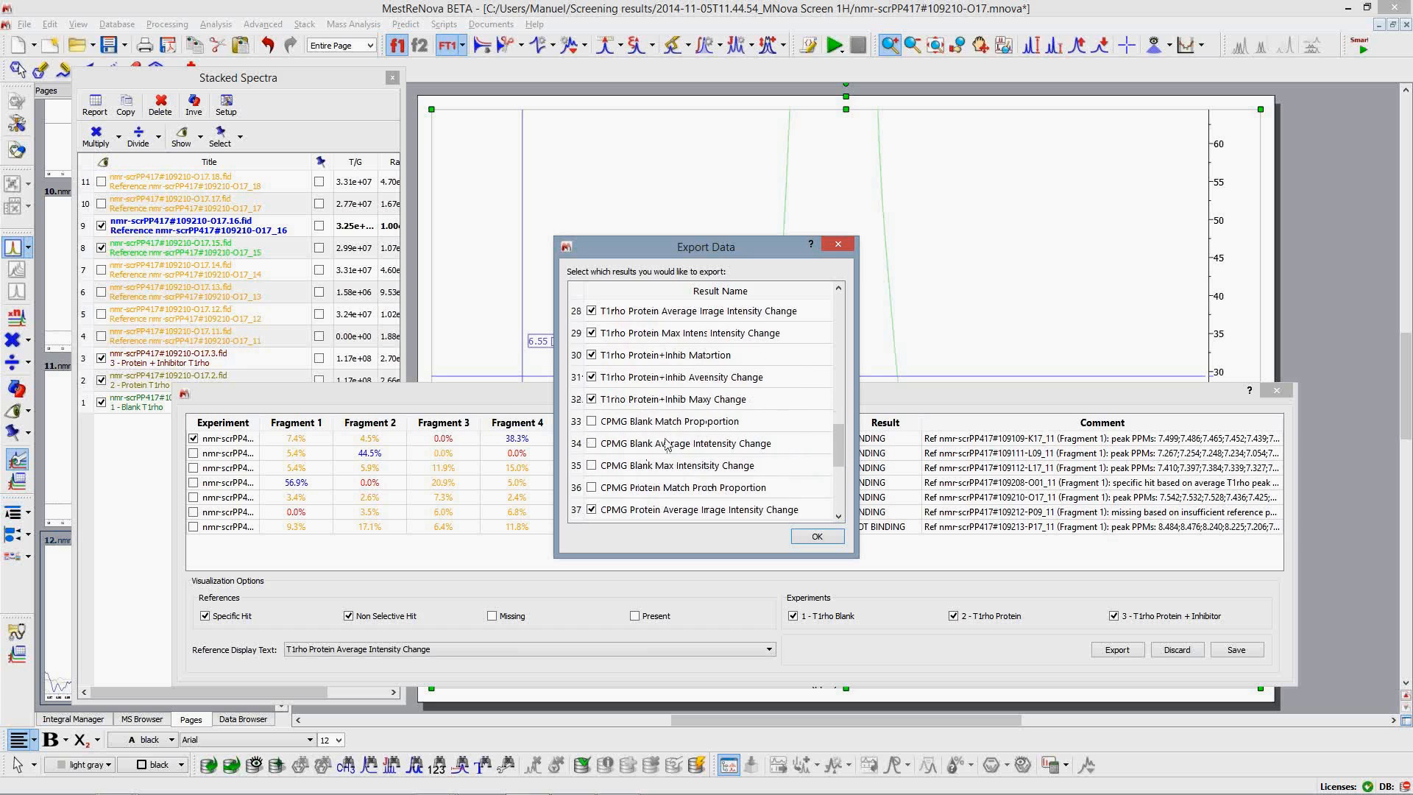
left_click(592, 443)
left_click(592, 465)
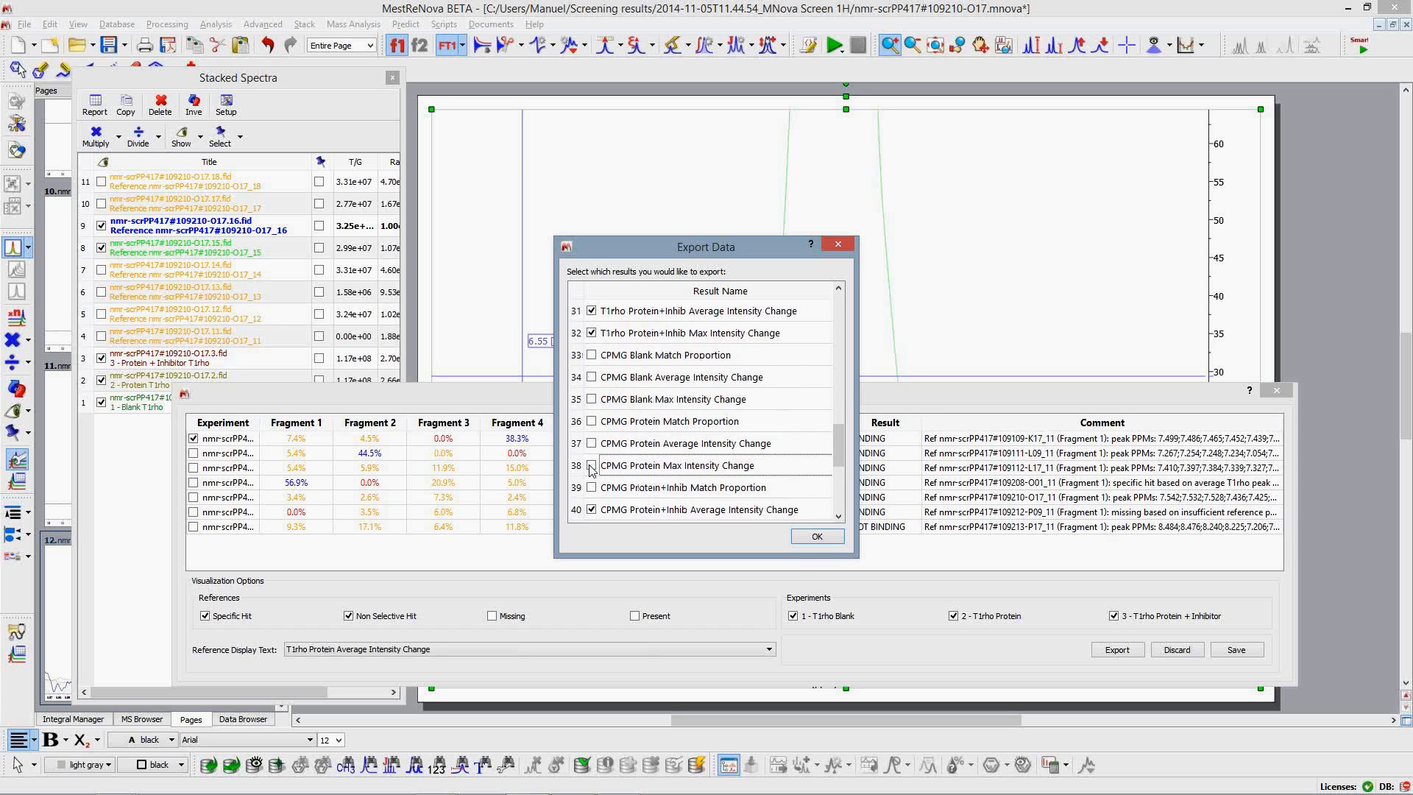
left_click(592, 509)
scroll(630, 491, "down", 3)
left_click(592, 333)
scroll(602, 347, "up", 3)
scroll(603, 347, "down", 3)
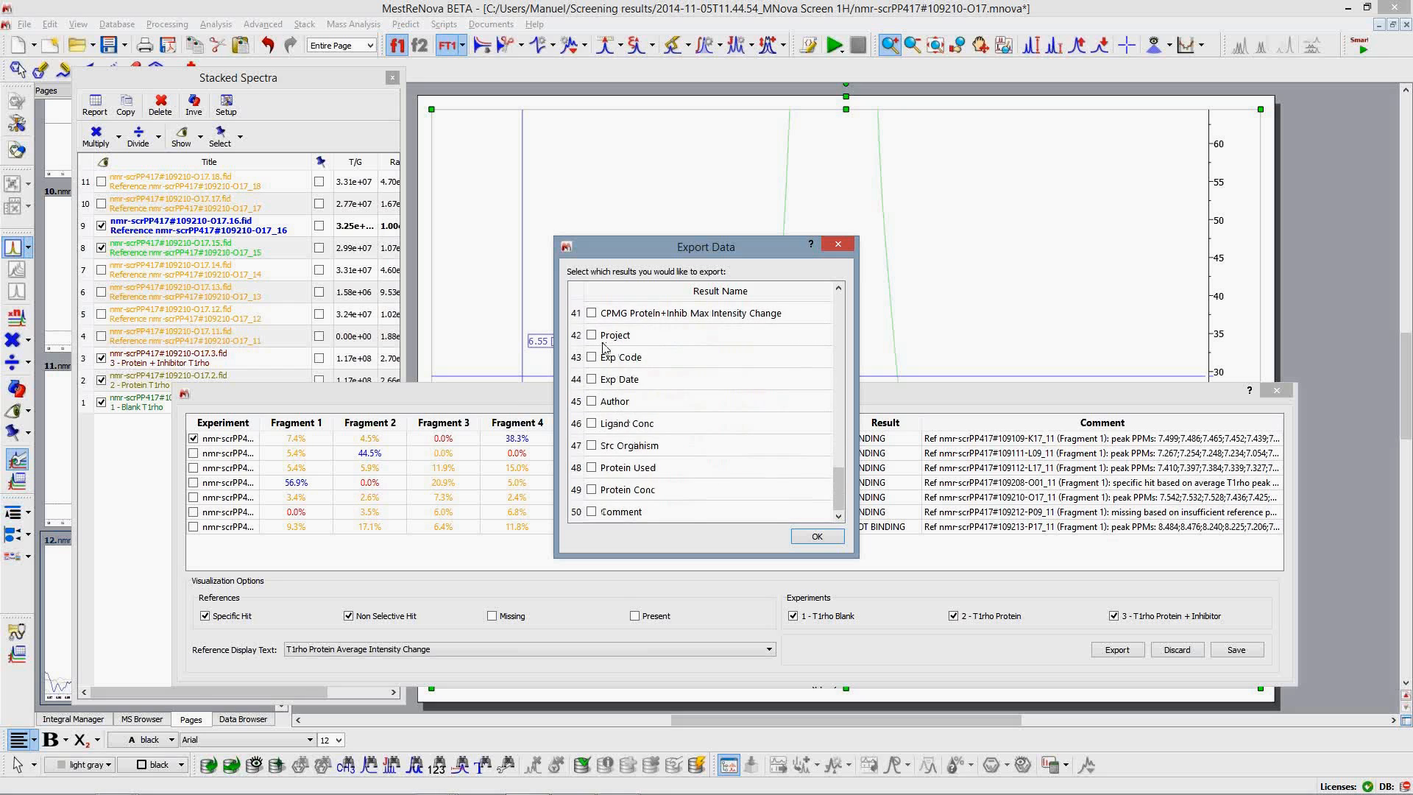
left_click(819, 536)
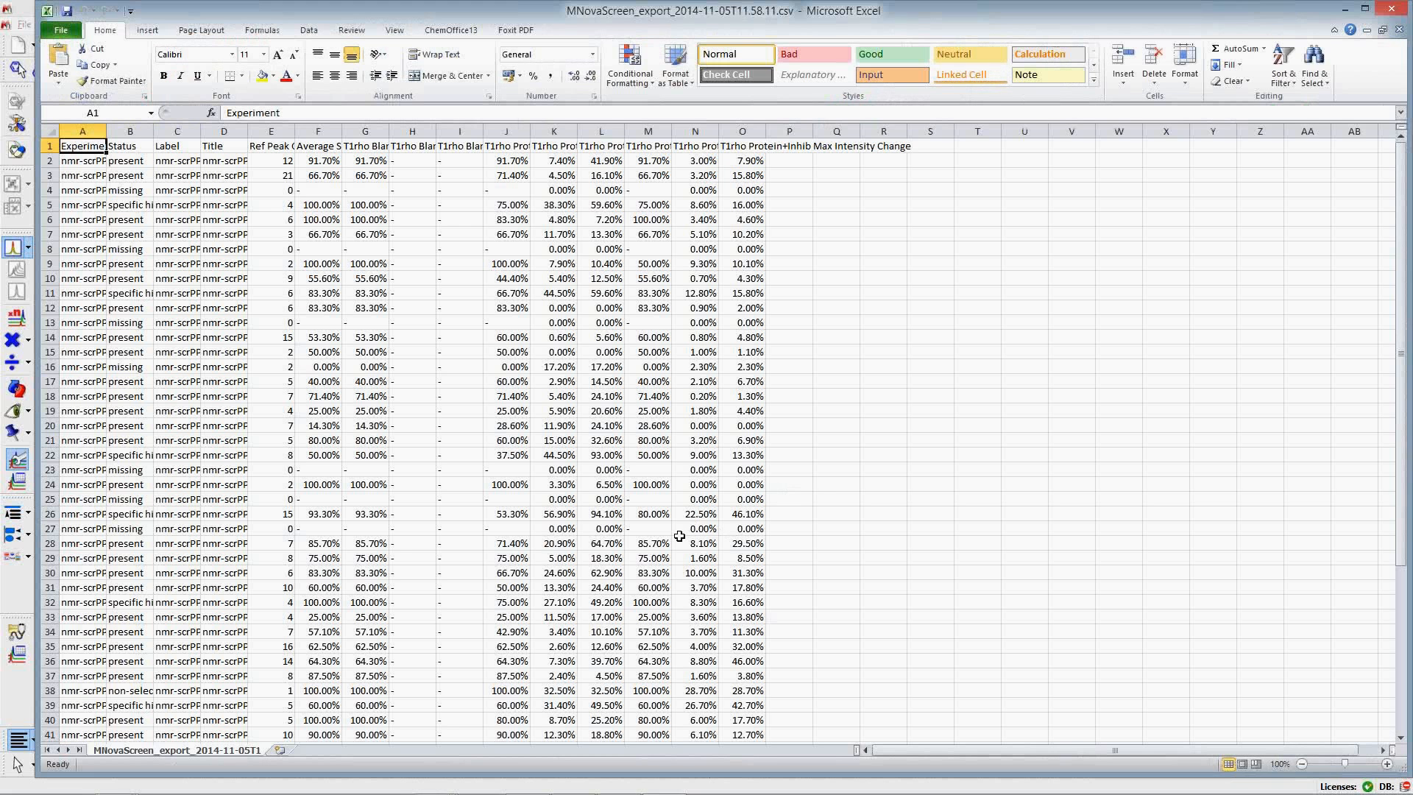
Step: Widen the Average Scout/Blank Match, T1rho Blank Match and T1rho Protein Average Intensity Change columns in Excel, and return to Mnova
left_click_drag(343, 131, 517, 131)
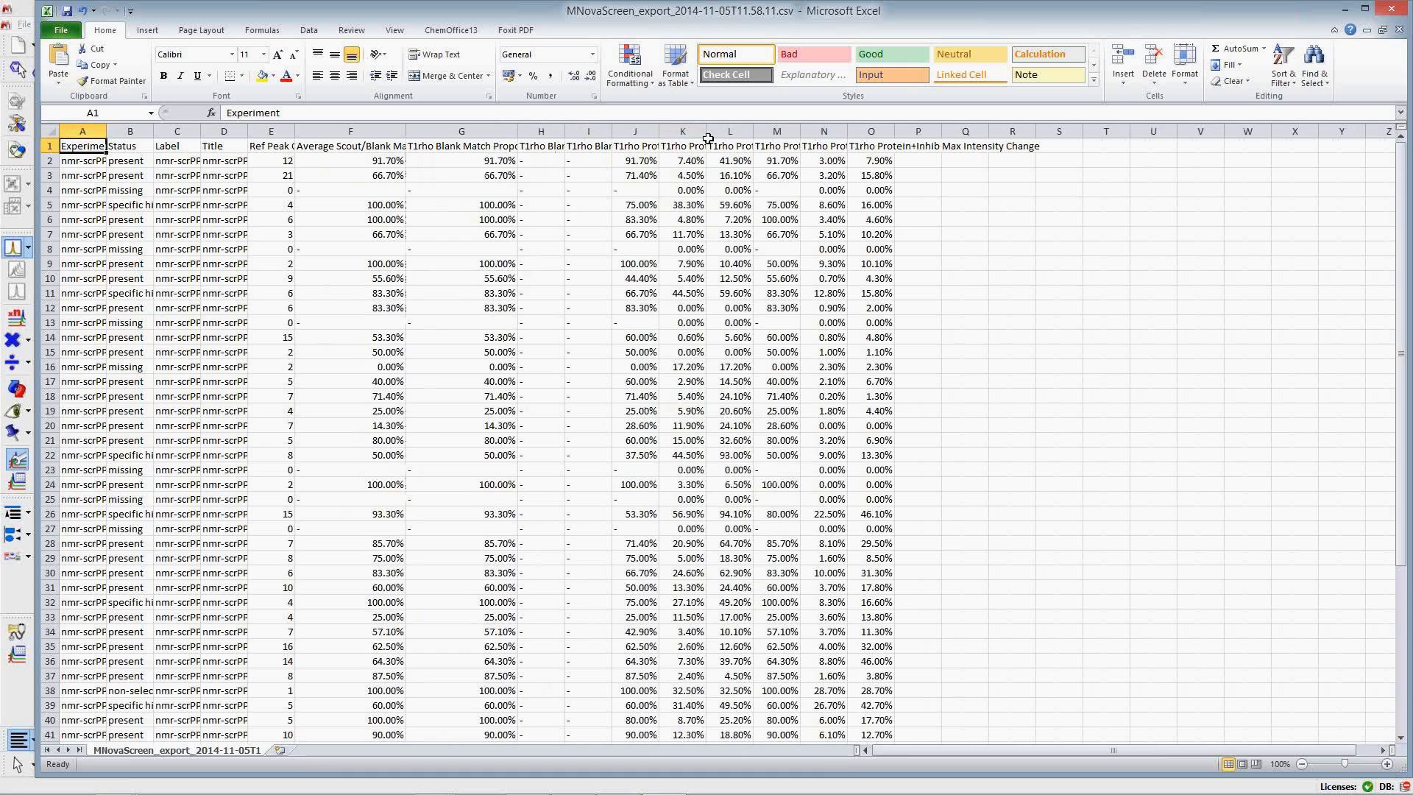
left_click(711, 146)
left_click_drag(706, 131, 728, 139)
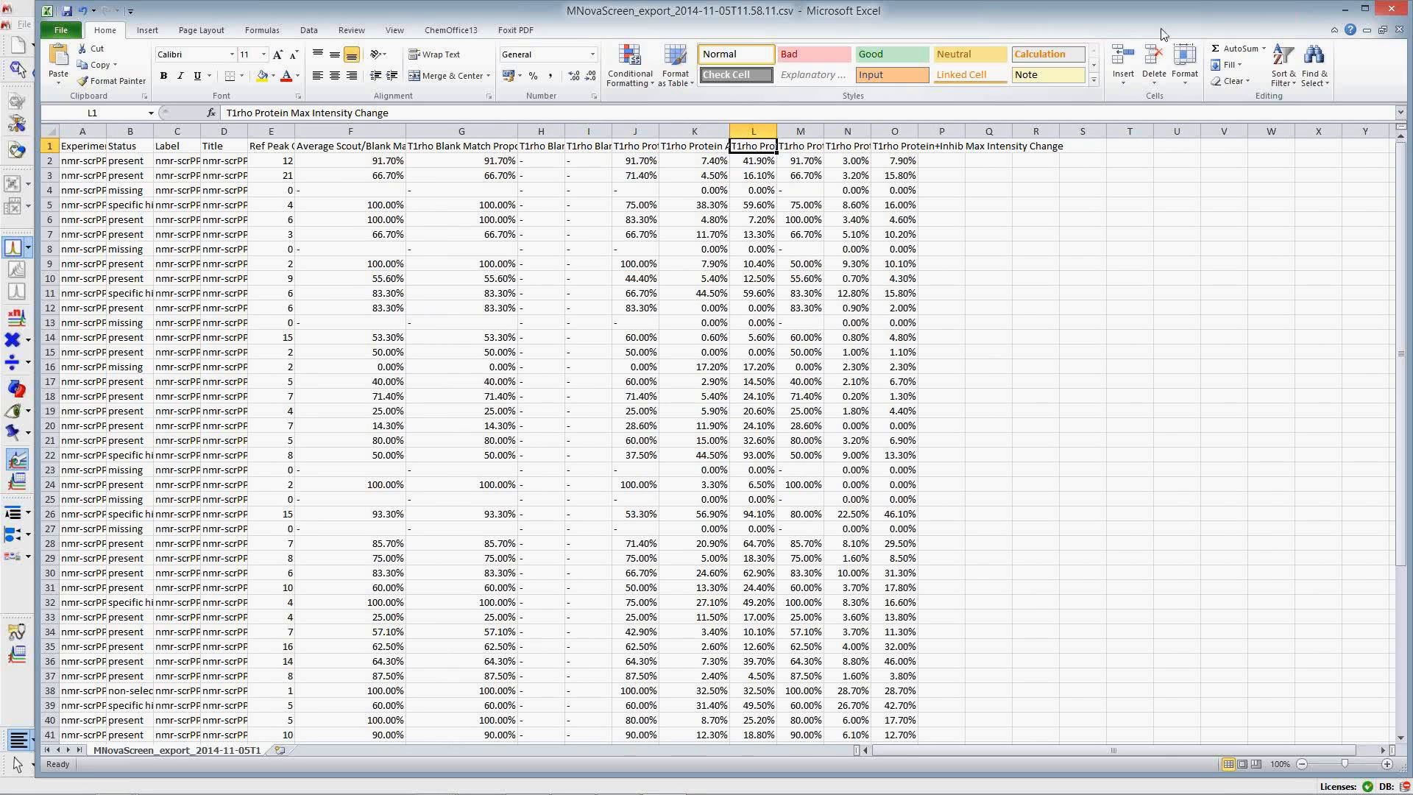
left_click(1344, 13)
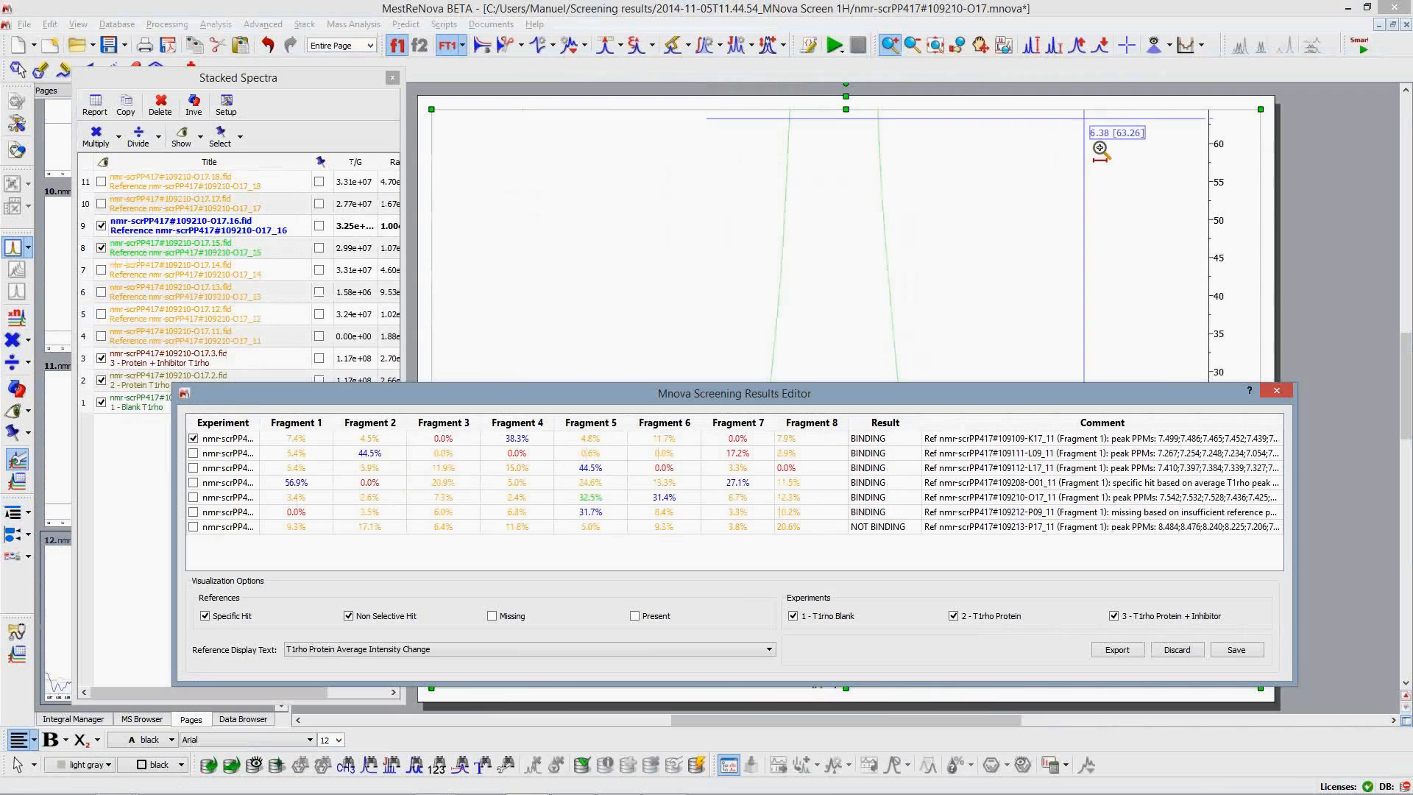
Step: Close the results editor and the MNova Screen 1H setup dialog, and close Document 17 without saving it
left_click(1277, 392)
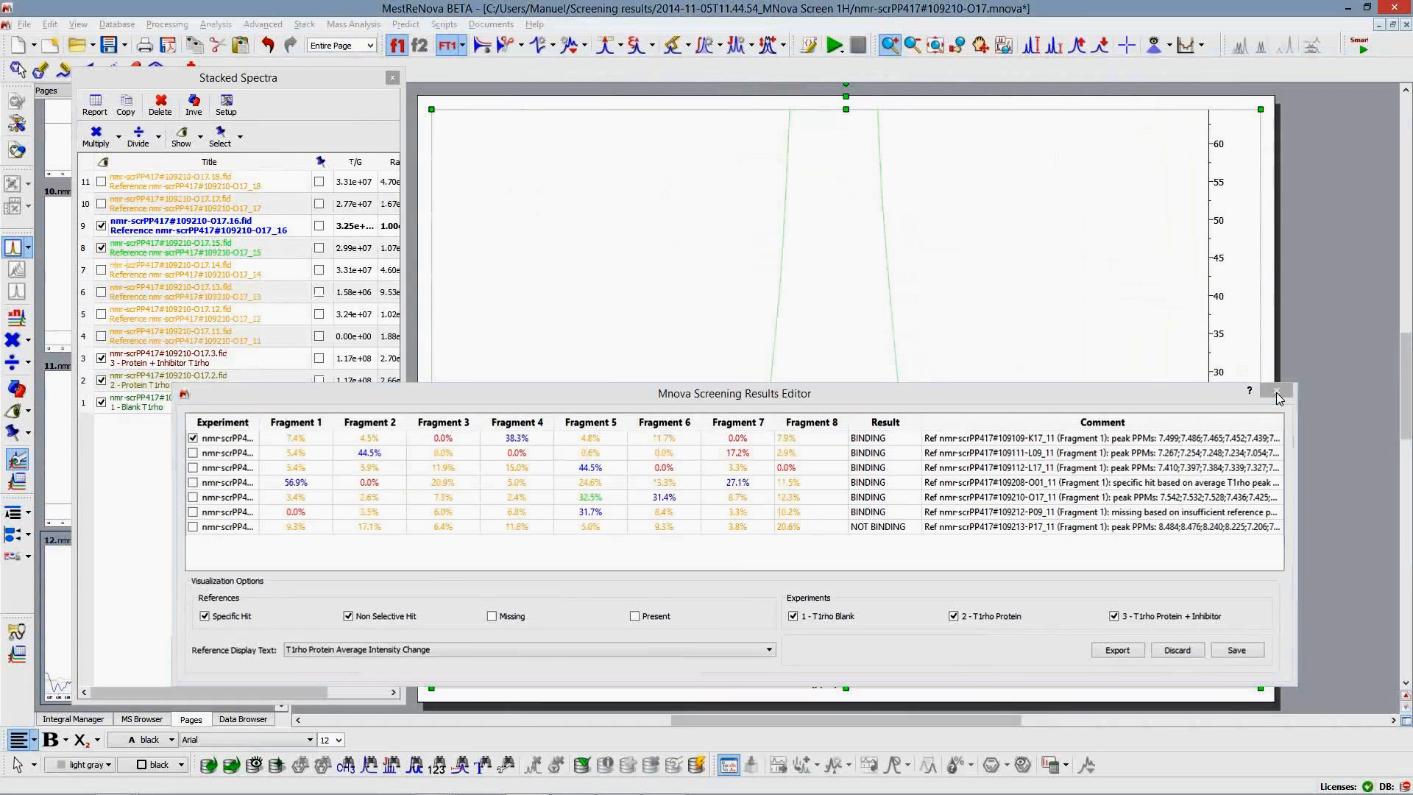
left_click(718, 421)
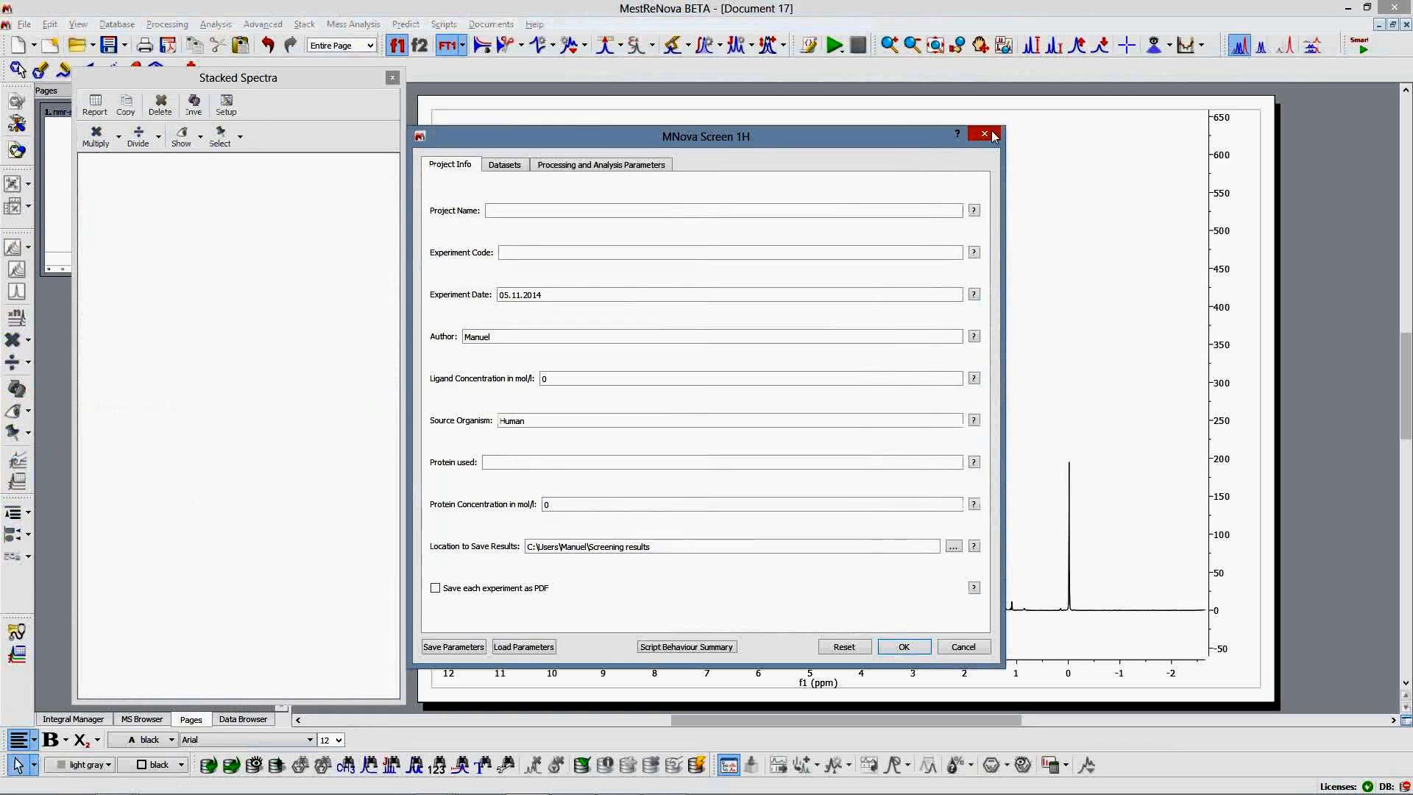
left_click(987, 134)
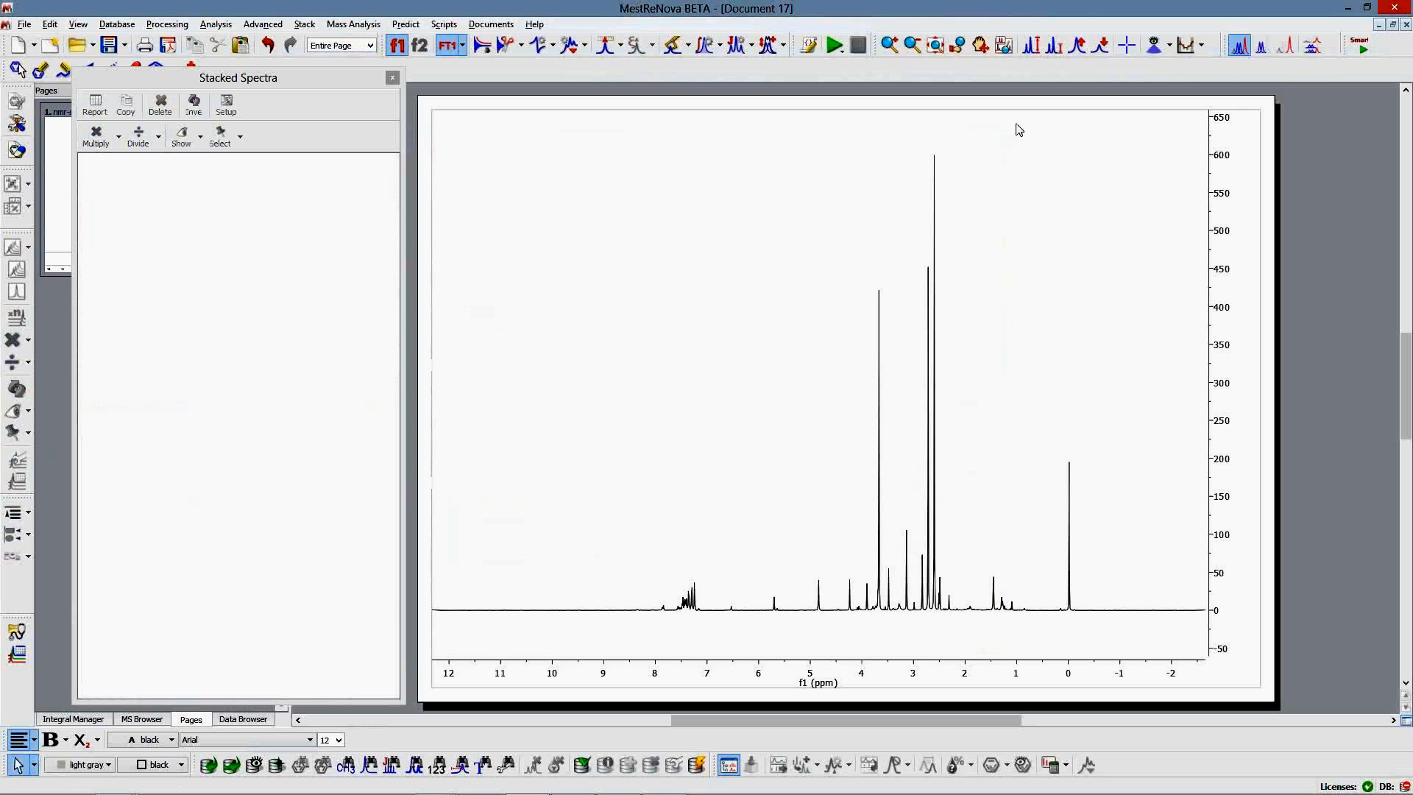
left_click(1404, 25)
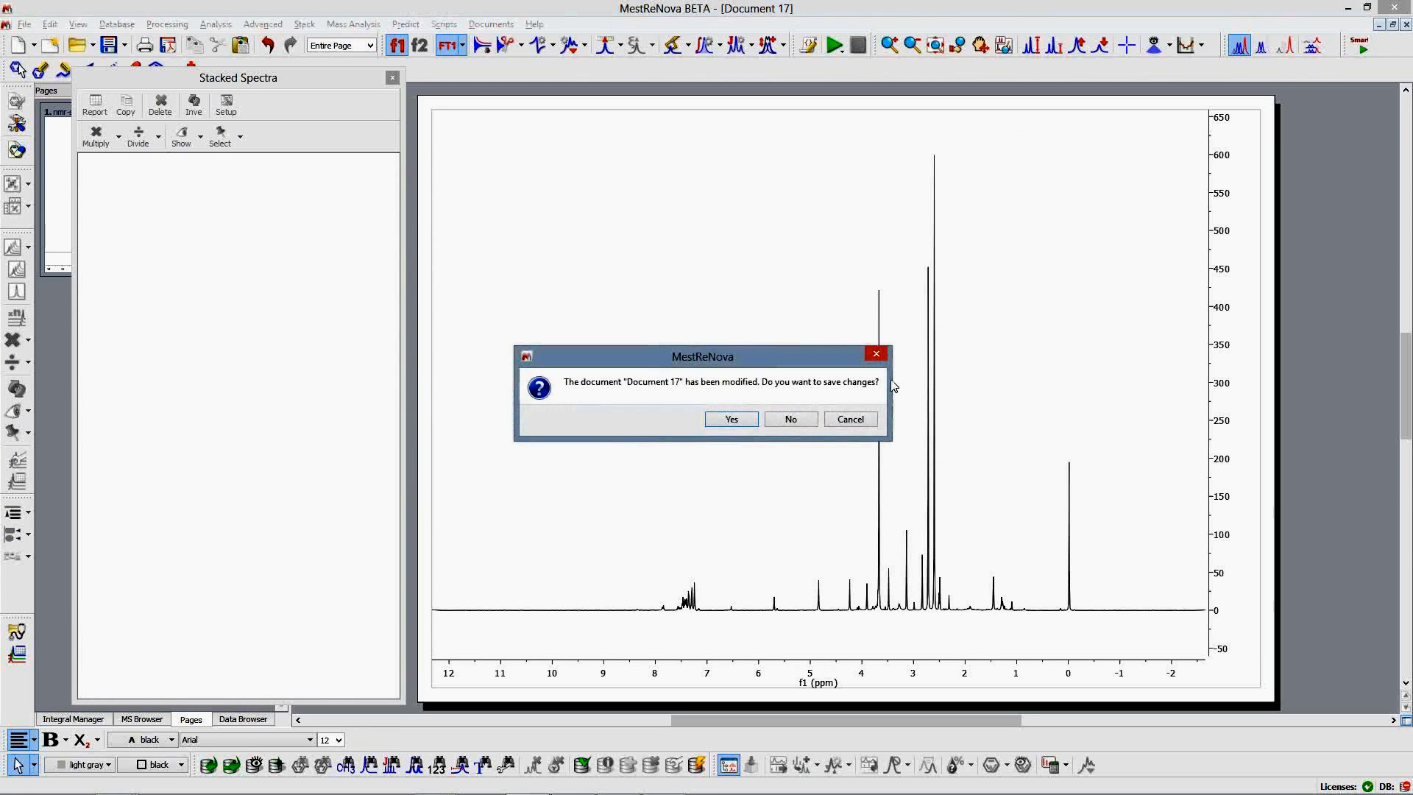
left_click(804, 418)
Step: Open Mnova Screen 19F and review its analysis parameters and CPMG processing settings, keeping global alignment and the 19F processing template
left_click(251, 24)
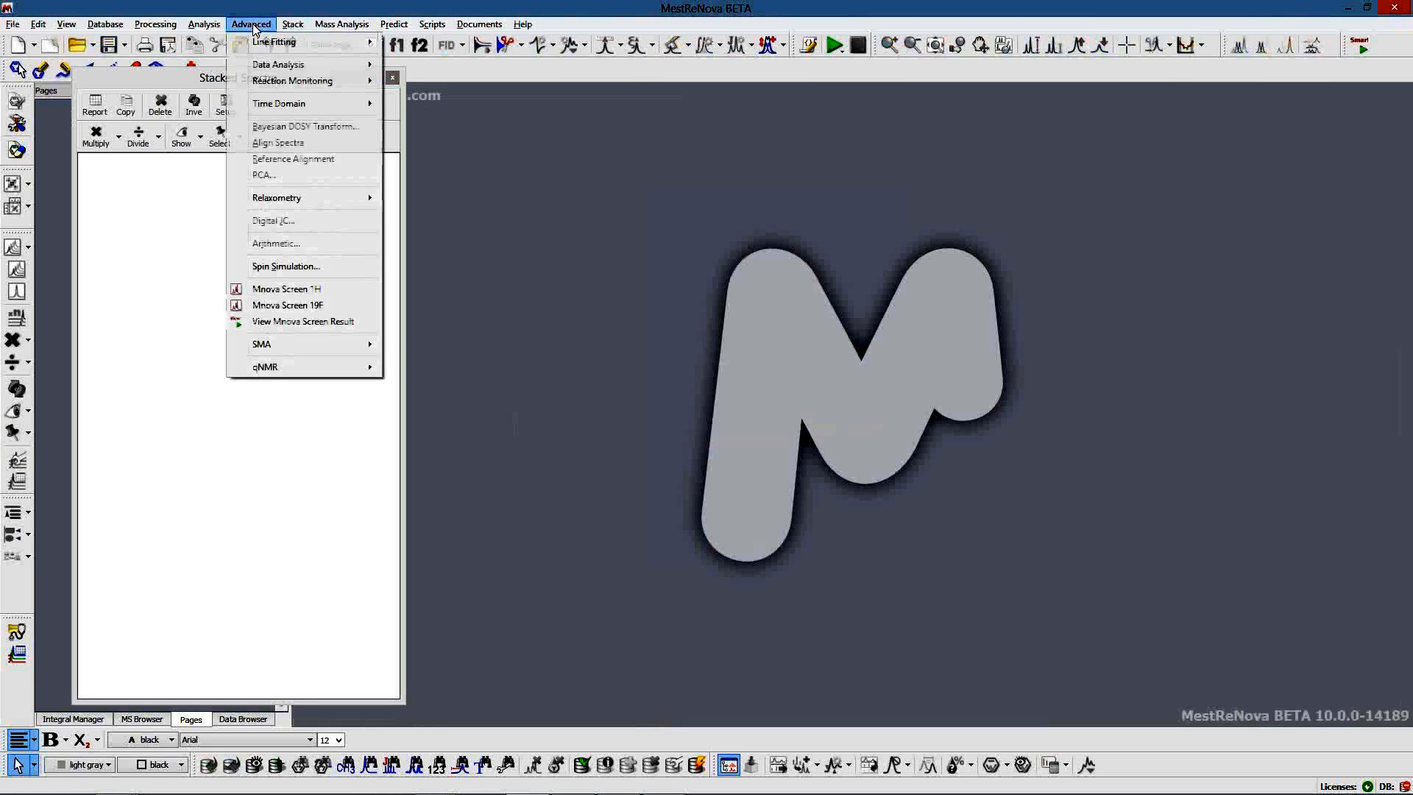
left_click(297, 312)
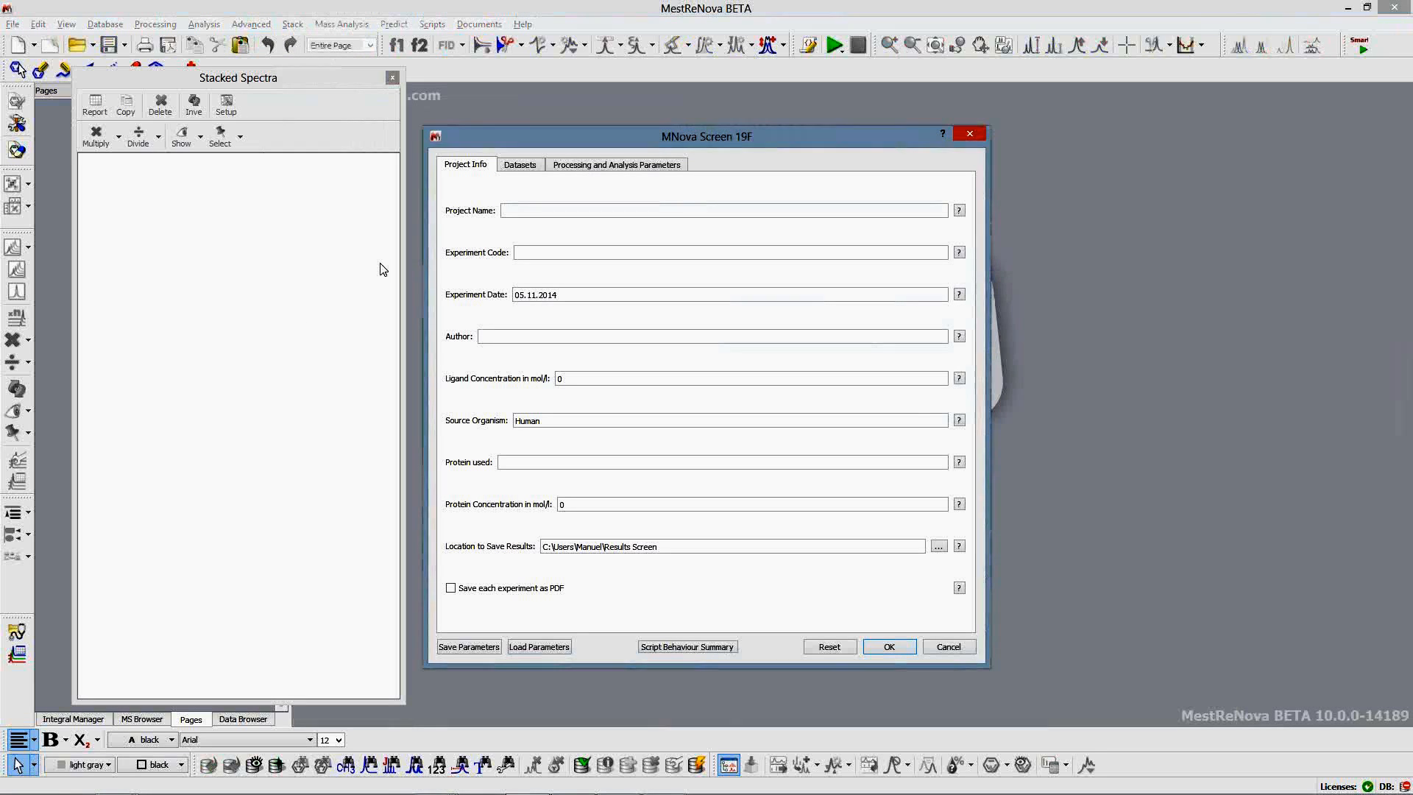
left_click(612, 166)
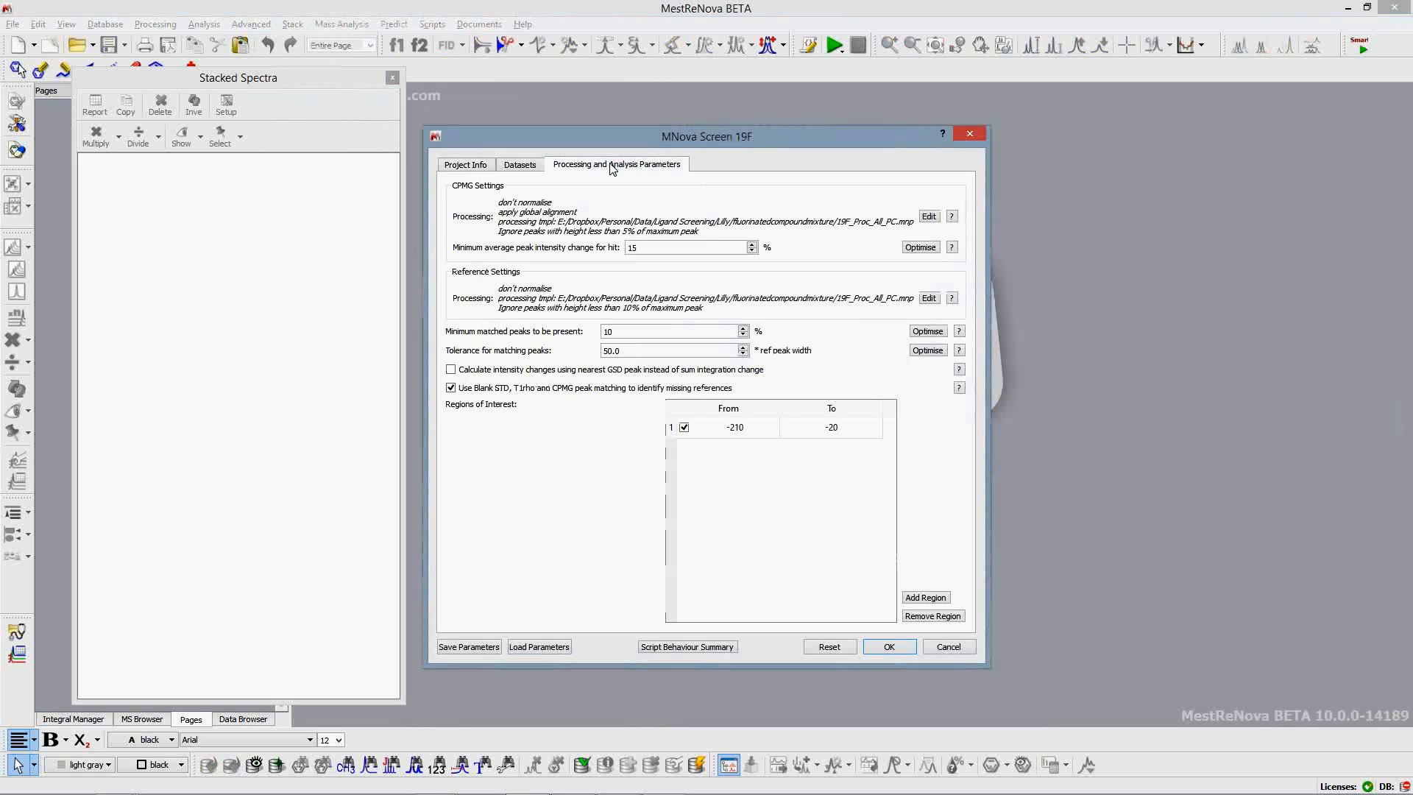
left_click(929, 217)
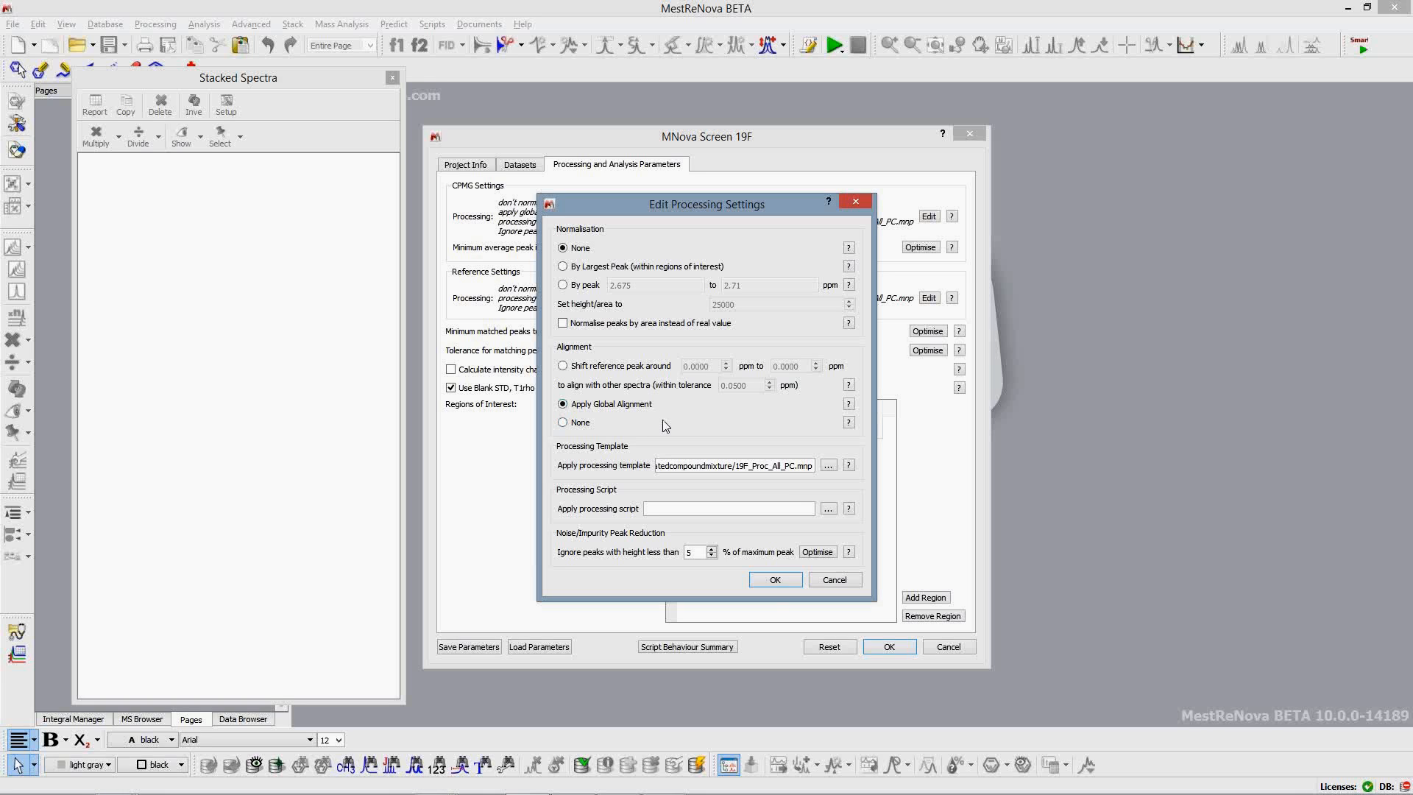
left_click(775, 580)
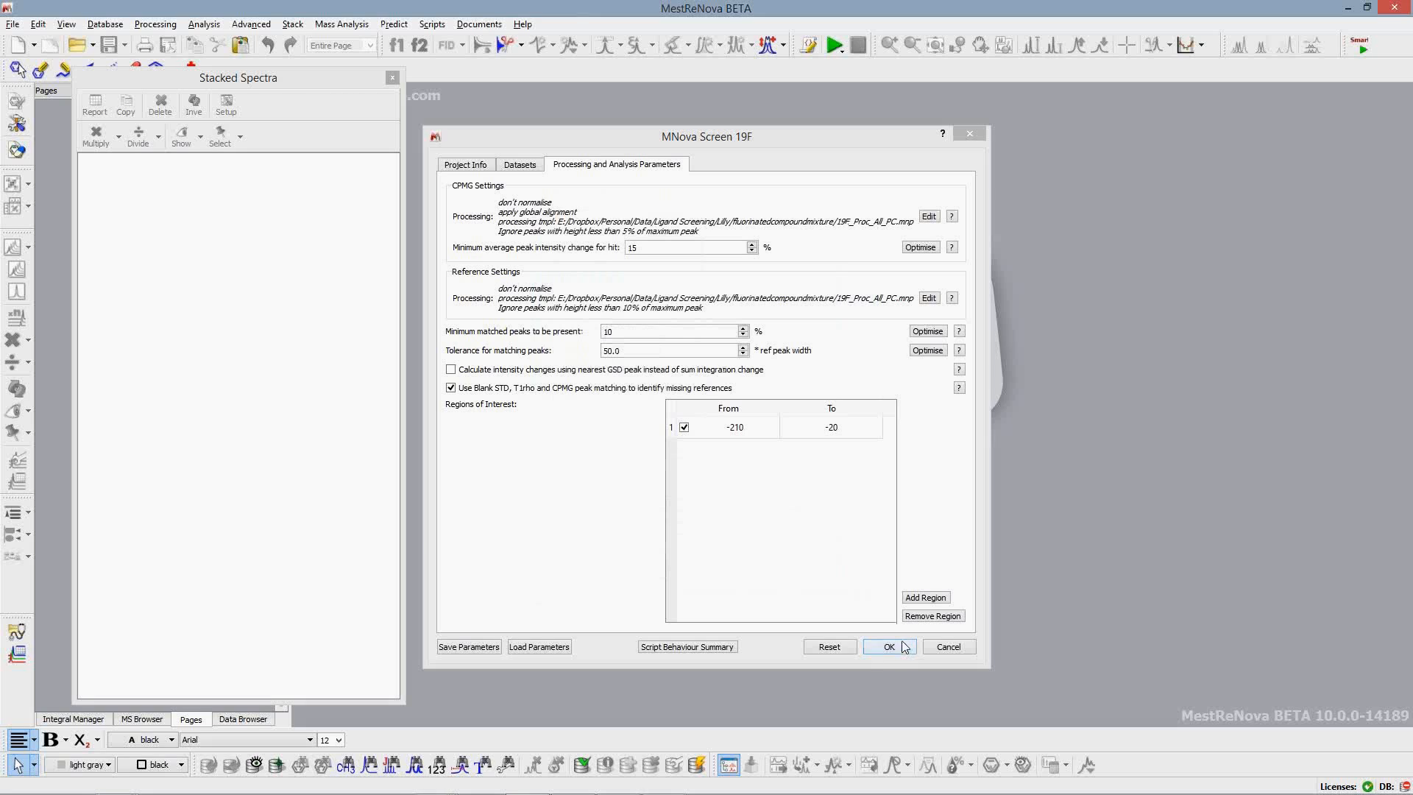
Step: Run the 19F screening and display the Mixture experiment's stacked spectra, clearing the results editor and Stacked Spectra table from the view
left_click(903, 644)
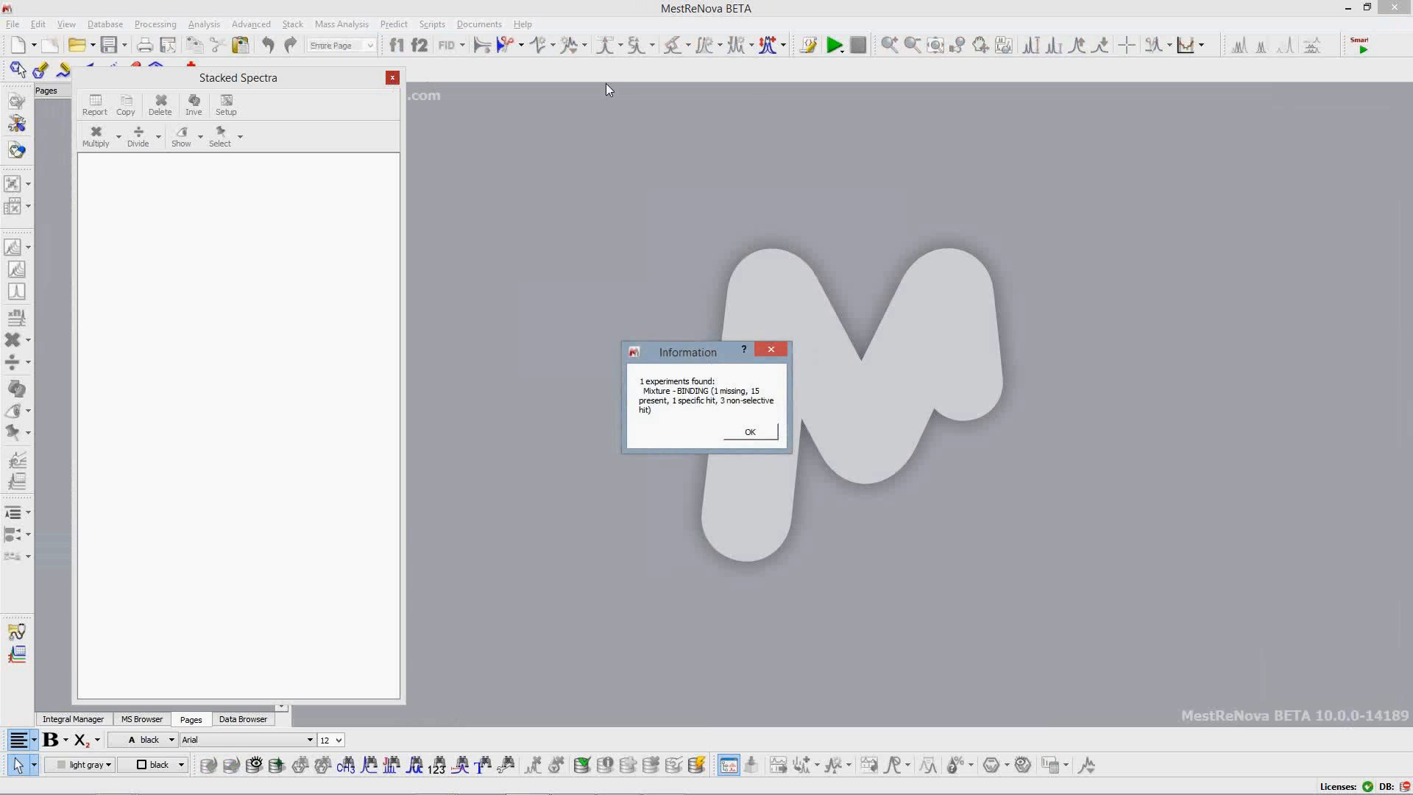
left_click(765, 434)
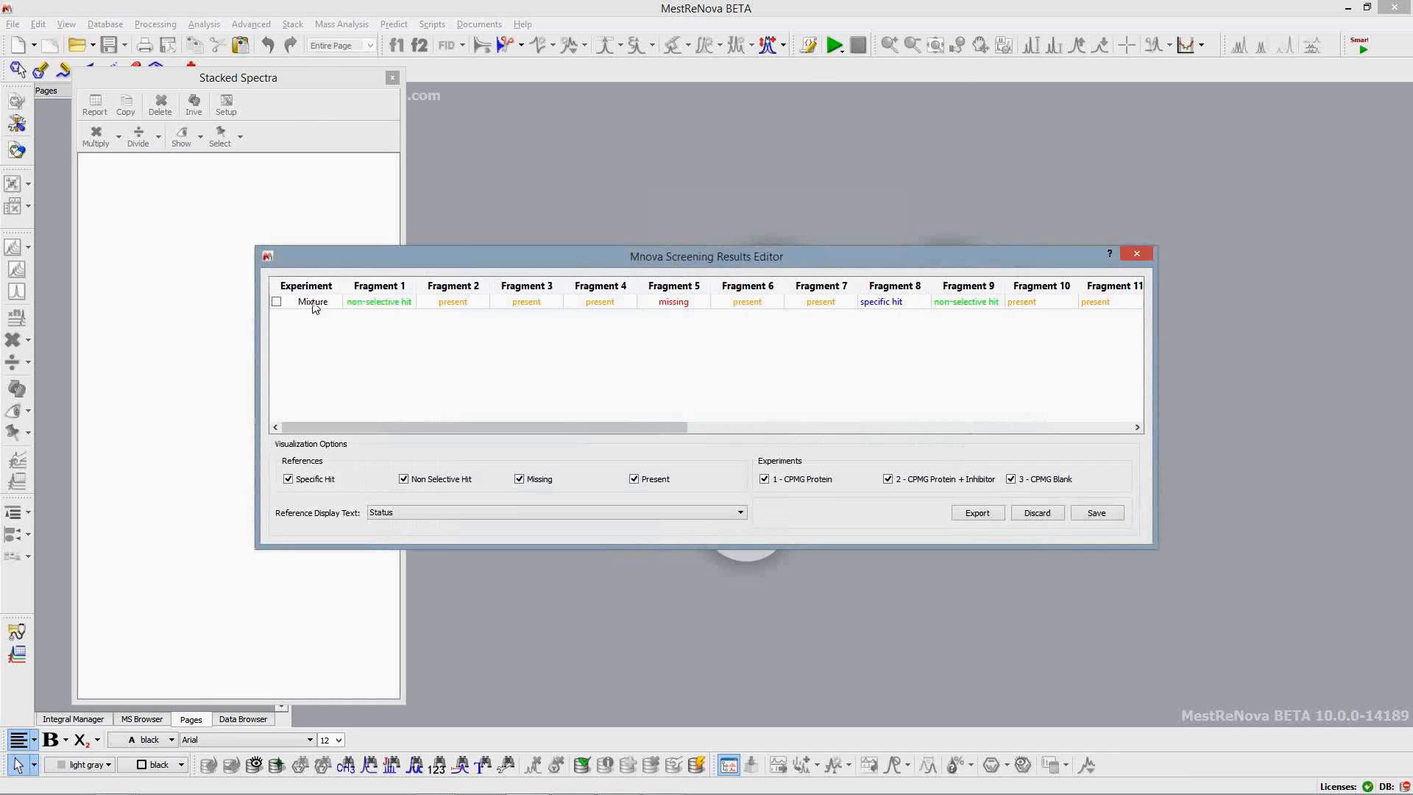
double_click(313, 303)
left_click_drag(452, 259, 519, 630)
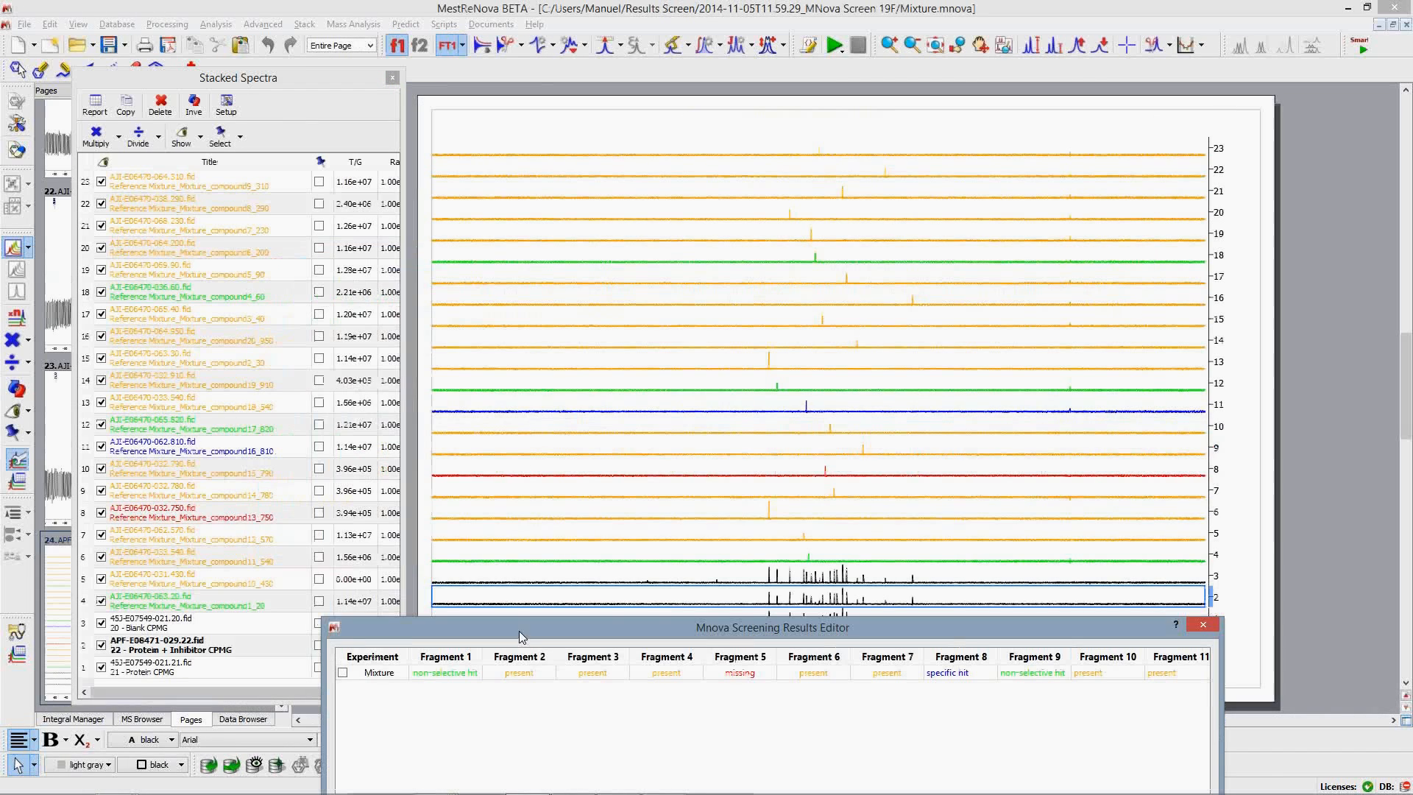
left_click(392, 78)
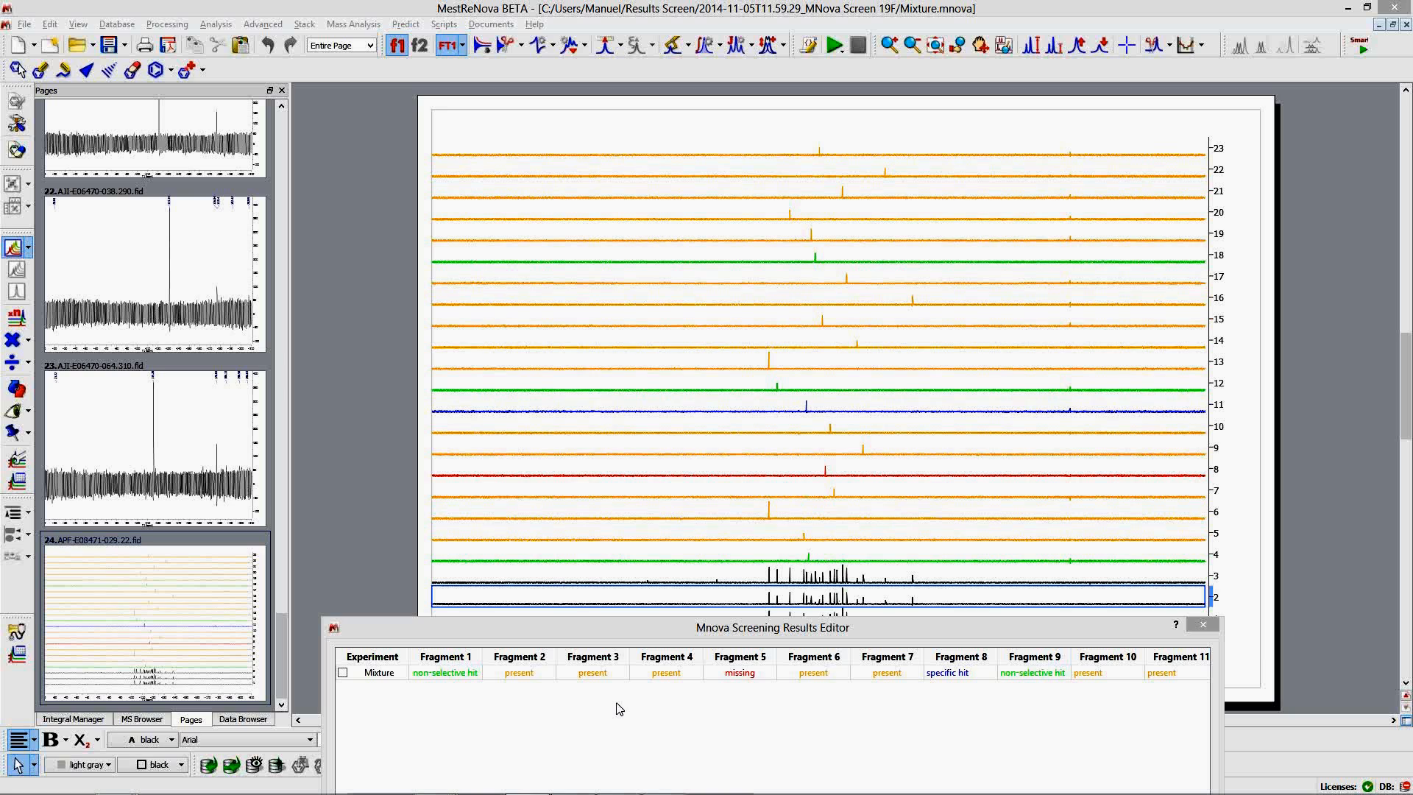
Step: Zoom in on the peak of the red reference spectrum for the missing Fragment 5 in the Mixture stack
left_click(821, 477)
key("z")
left_click_drag(813, 468, 830, 468)
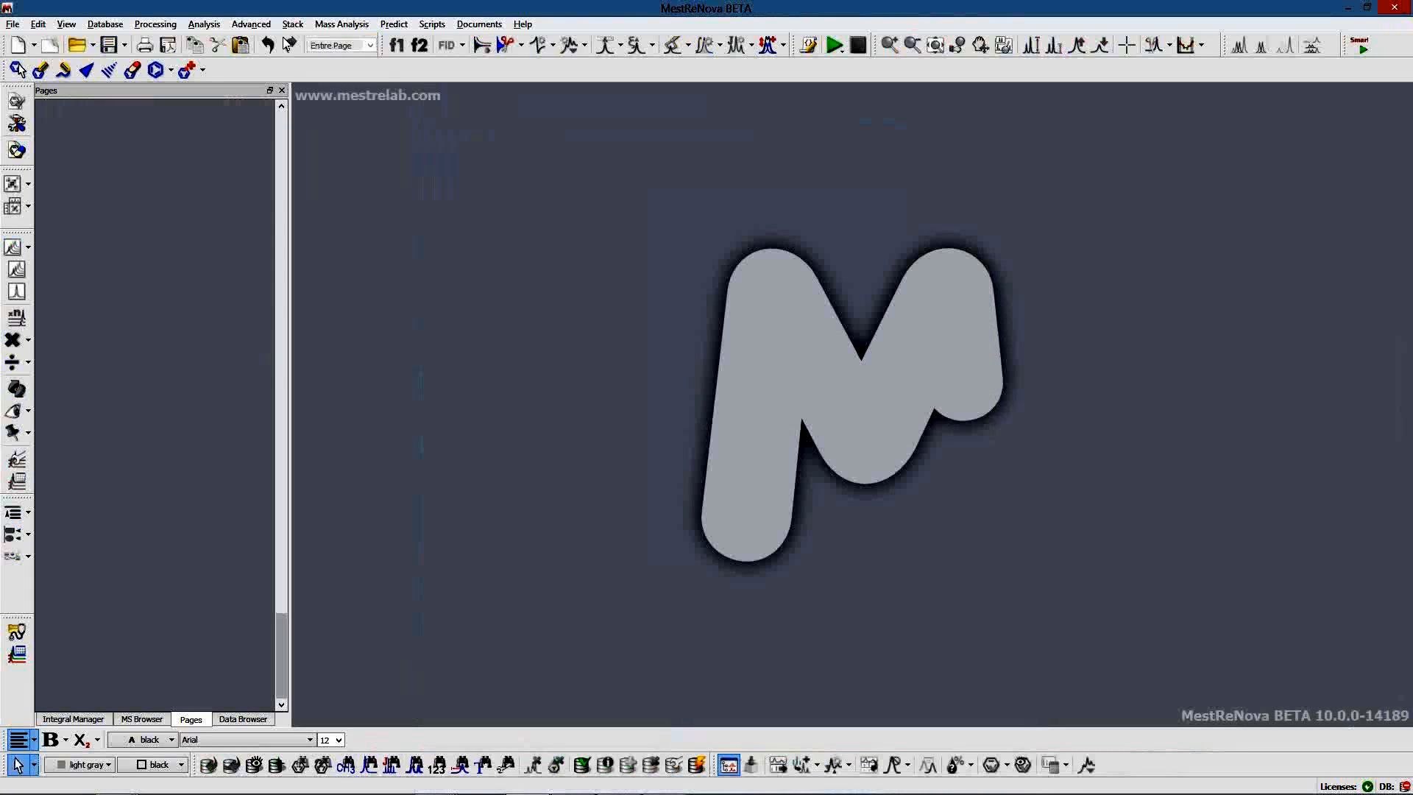
left_click(251, 24)
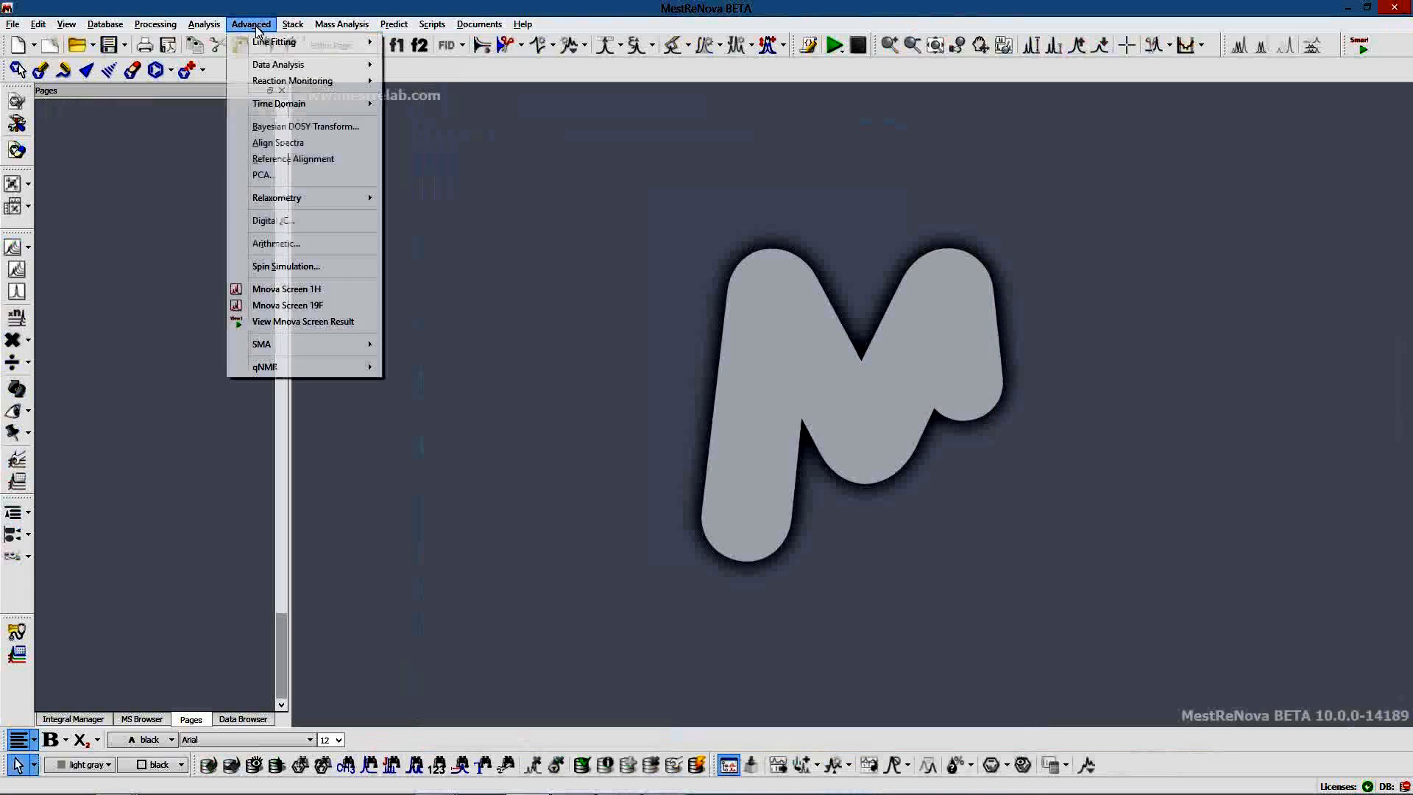
left_click(312, 306)
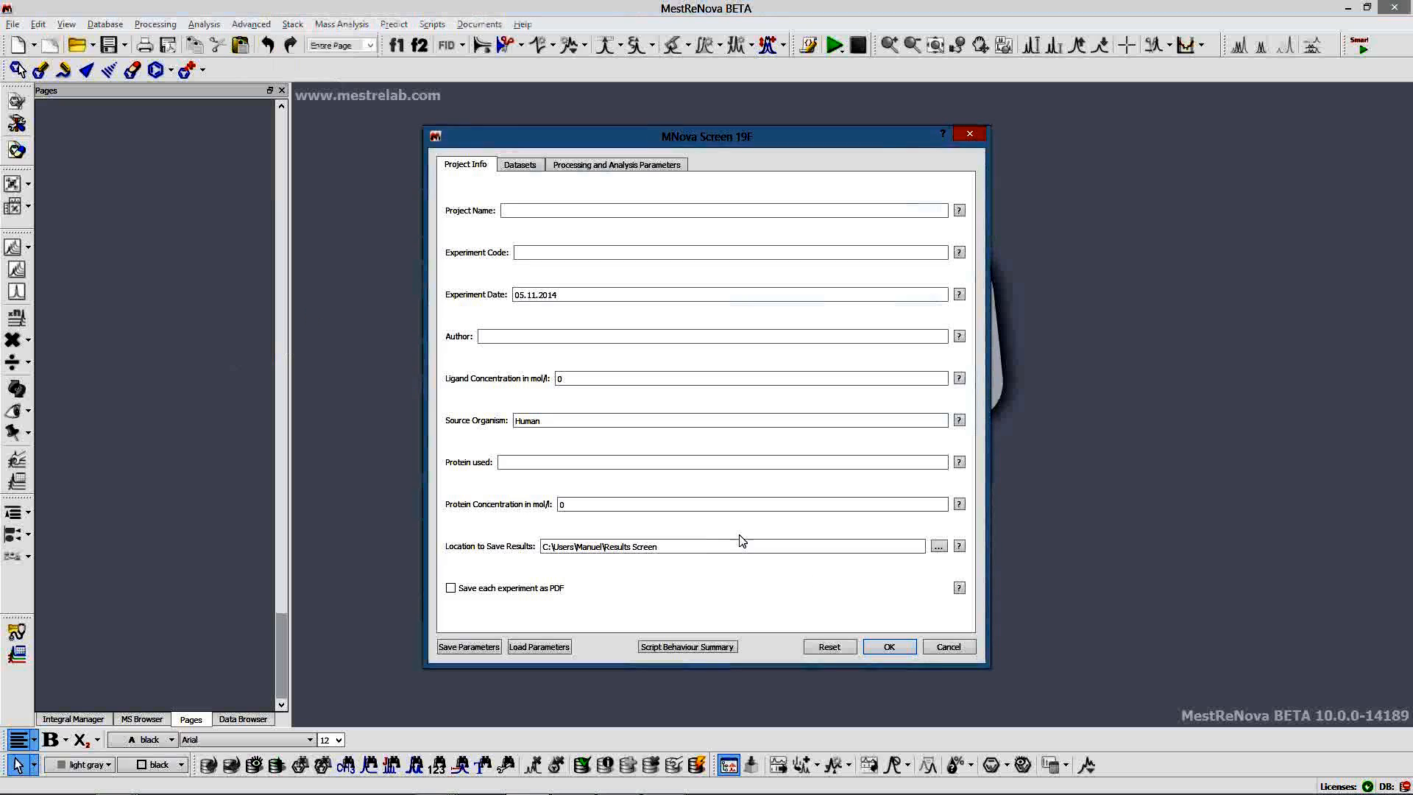
left_click(278, 41)
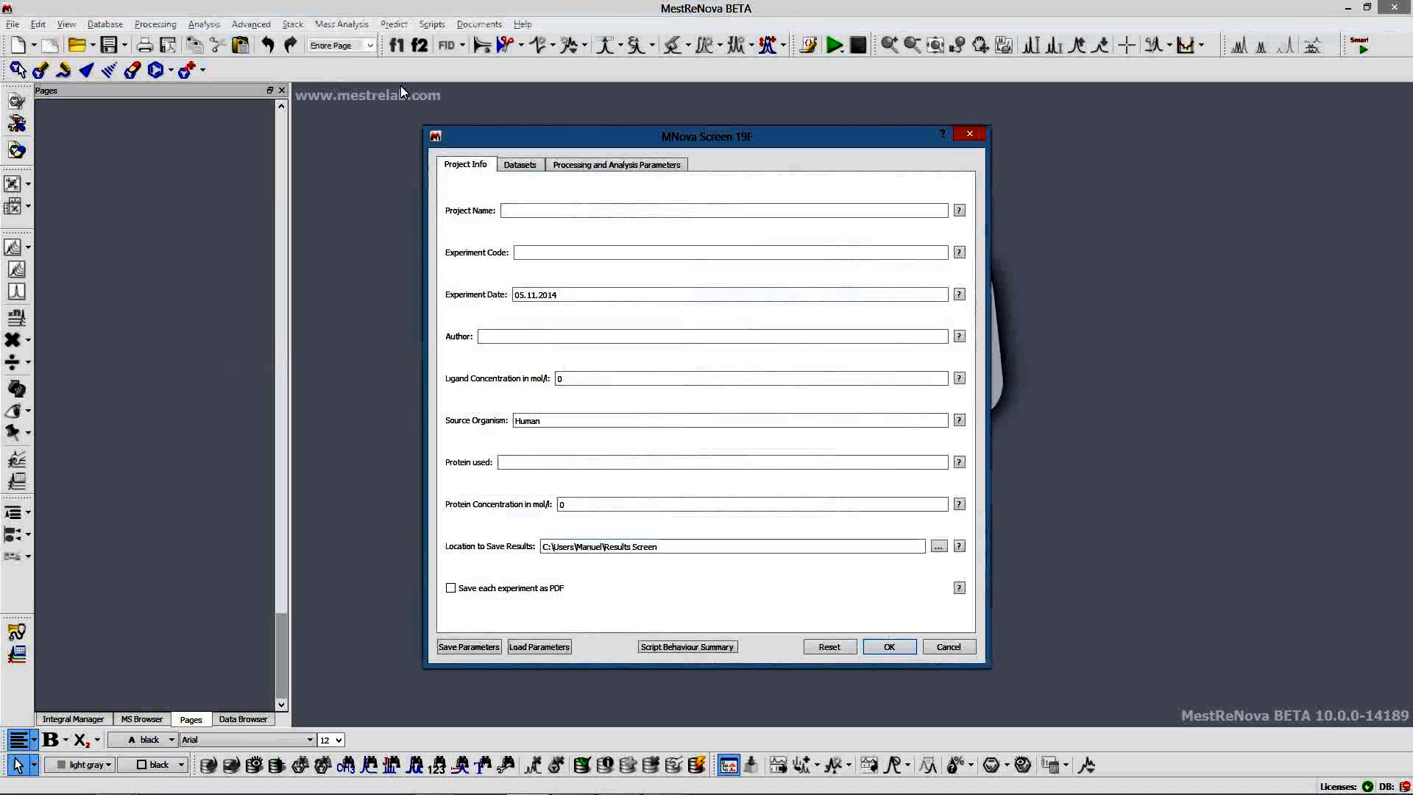
Step: Try to open the saved screening result editor.csv from the 2014-11-05T11.44.54_MNova Screen 1H folder
left_click(251, 24)
left_click(328, 320)
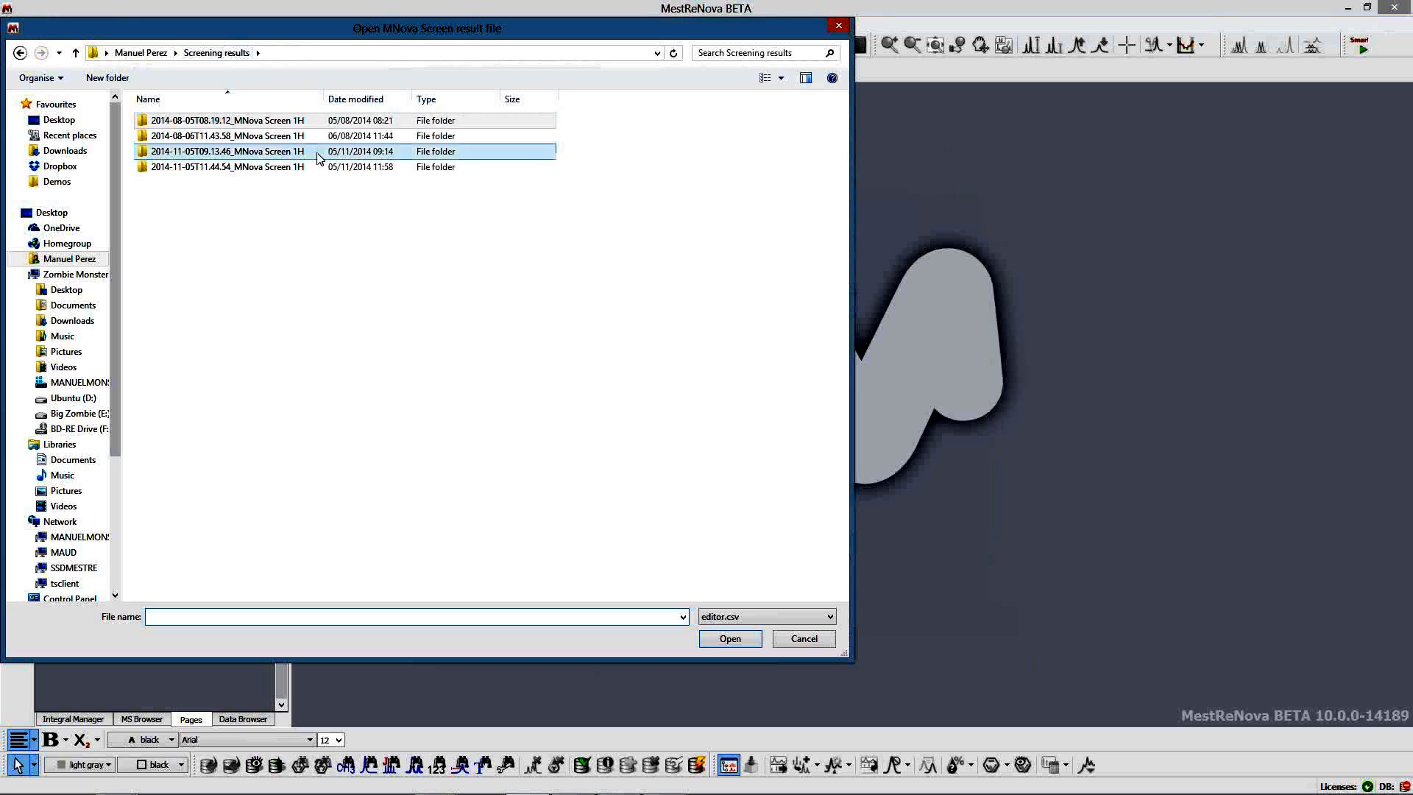
left_click(346, 53)
left_click(346, 53)
key("Escape")
left_click(354, 168)
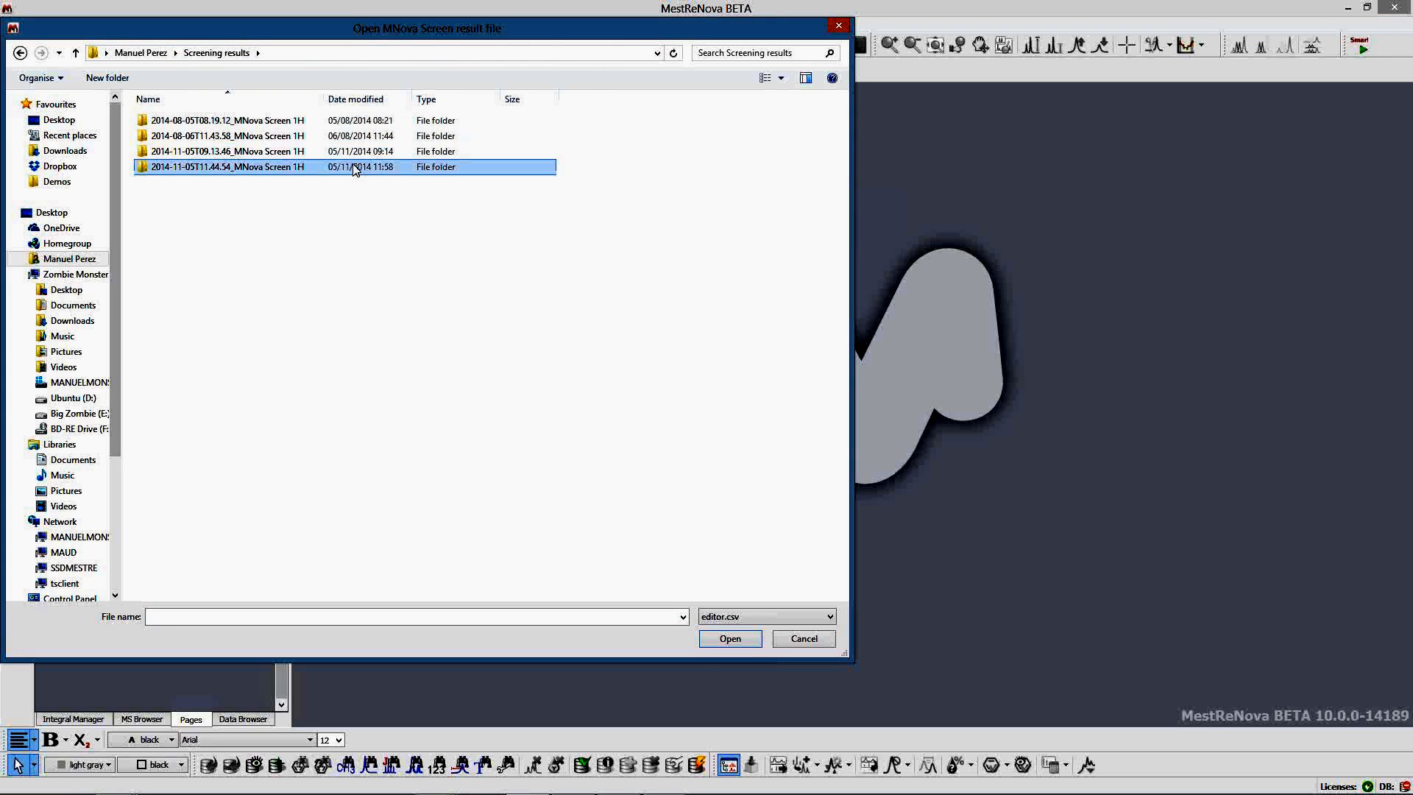
double_click(354, 167)
key("Return")
double_click(212, 123)
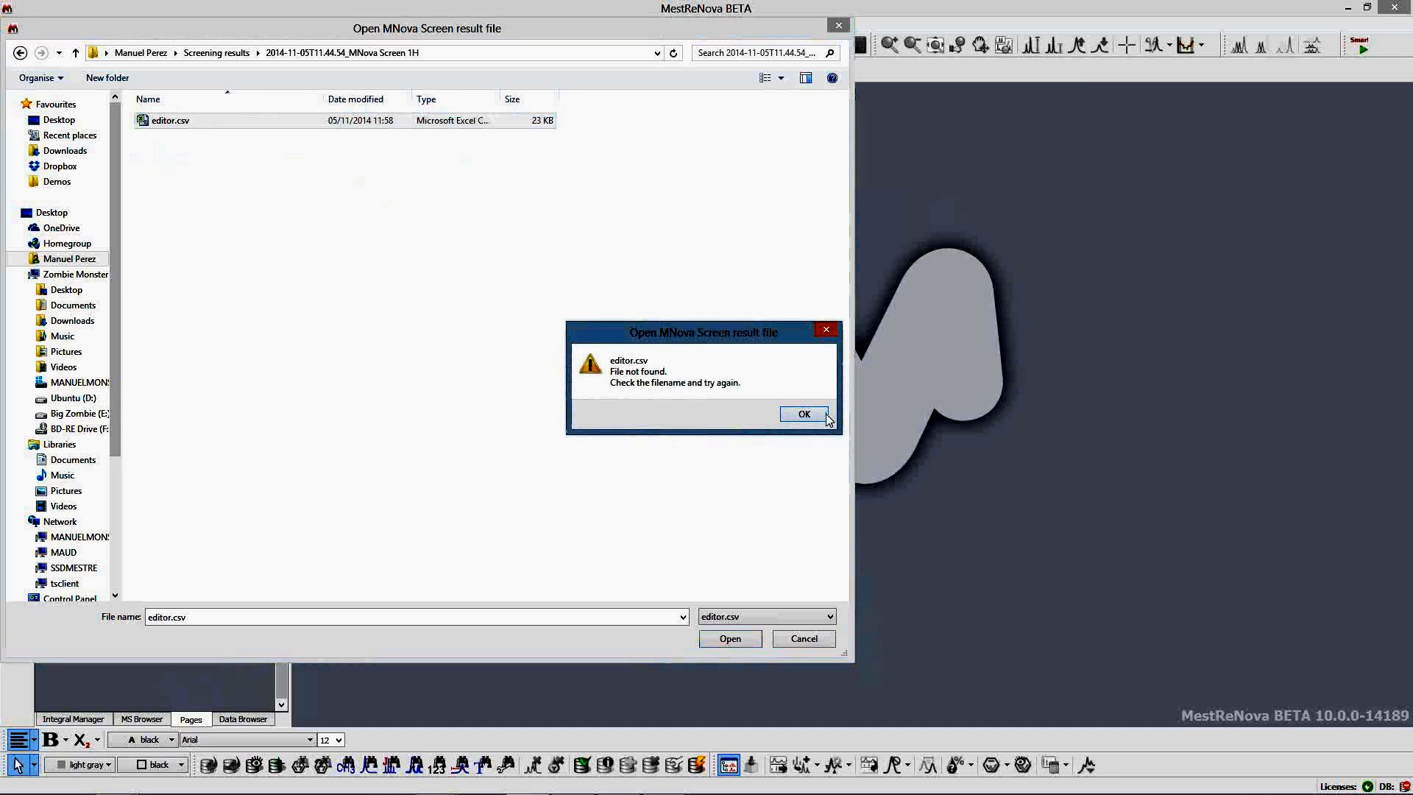
left_click(825, 414)
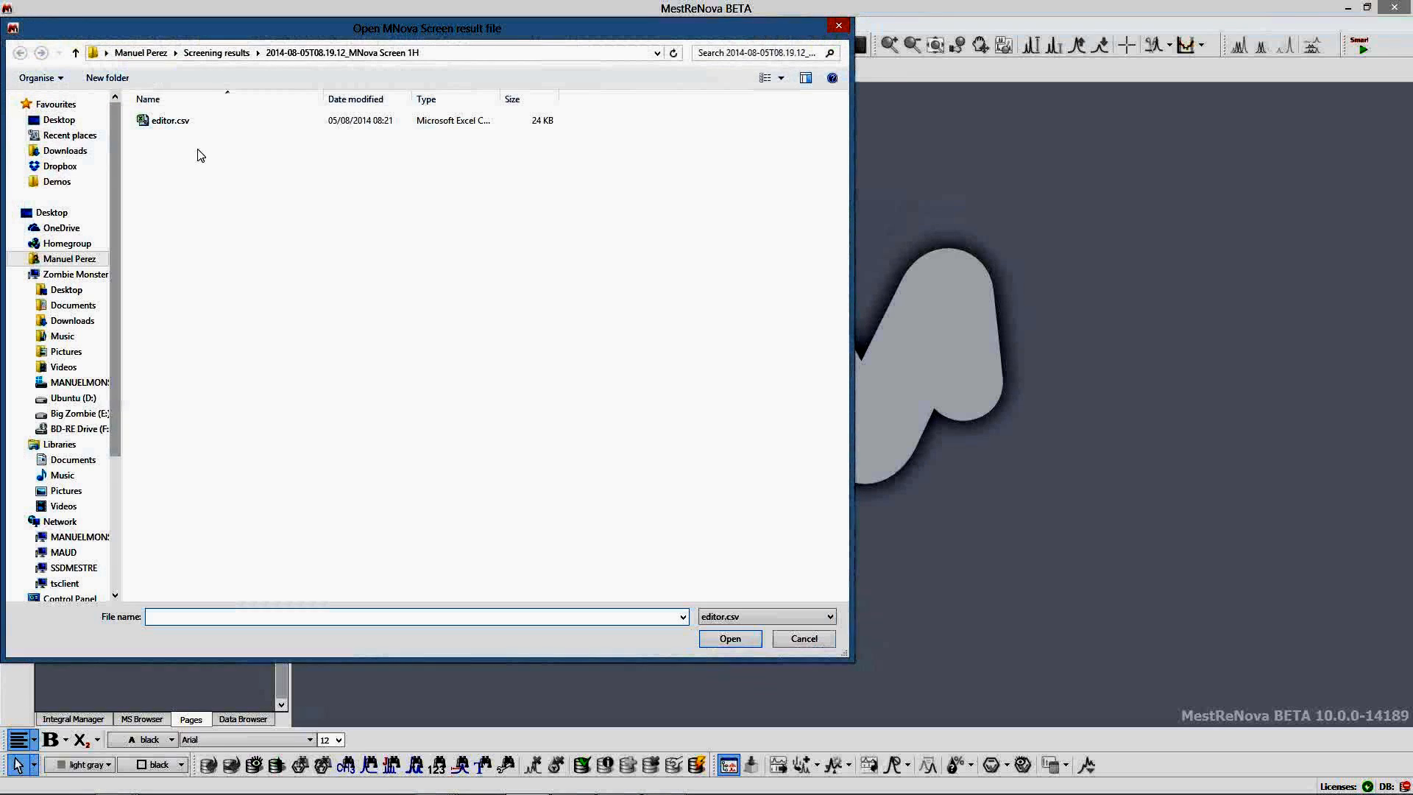
Step: Open editor.csv from the 2014-08-05T08.19.12_MNova Screen 1H folder and move the results editor below the spectra
left_click(183, 125)
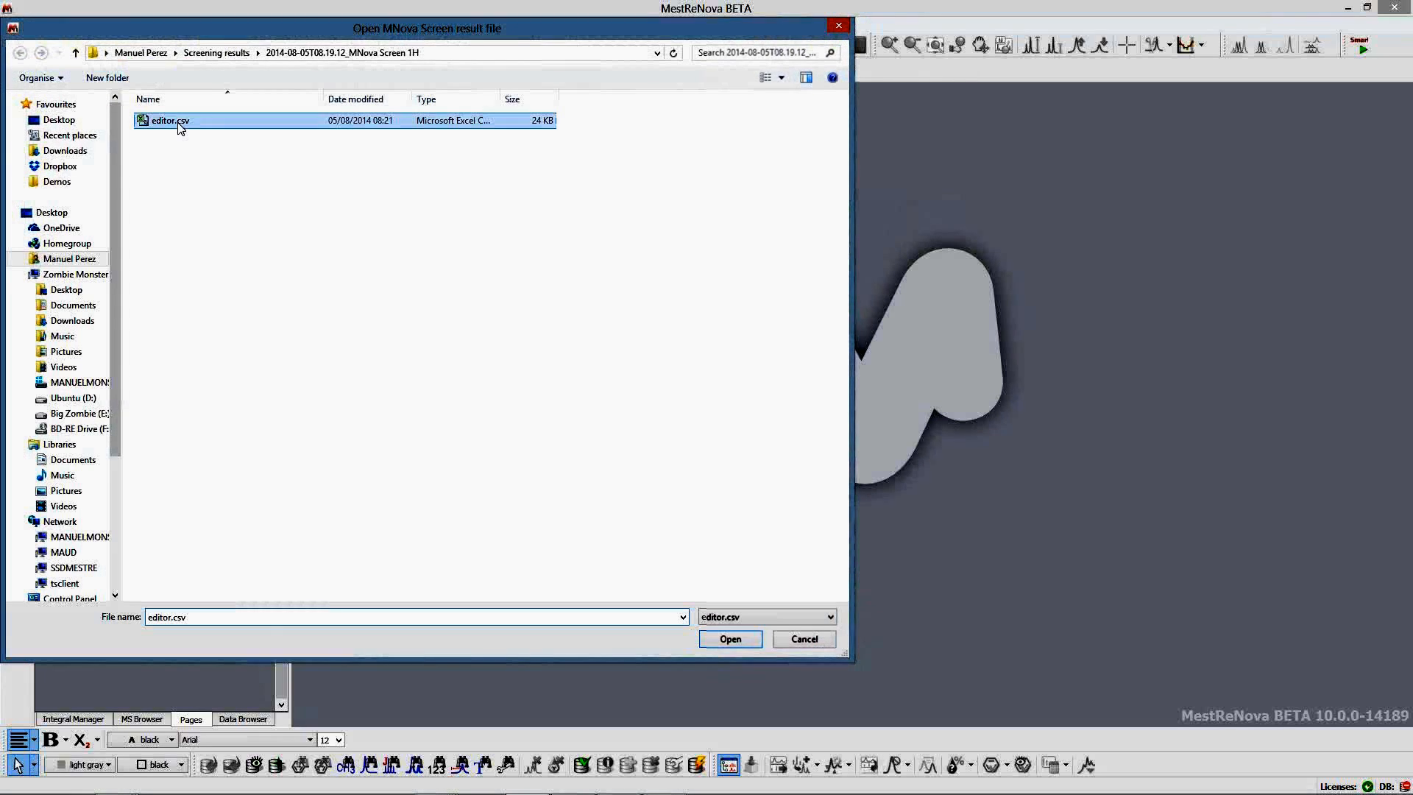
double_click(180, 126)
left_click_drag(1062, 258, 1088, 570)
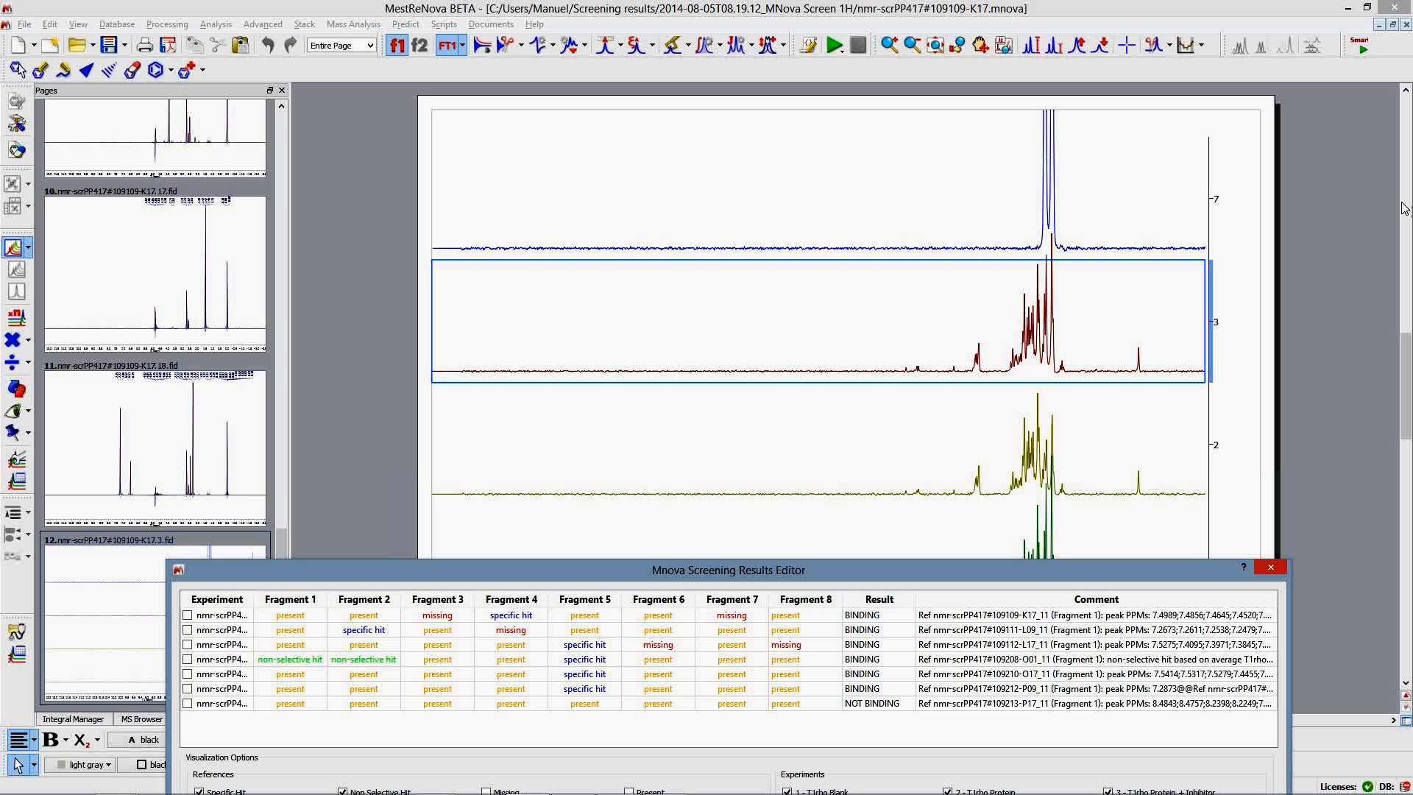
left_click(1405, 59)
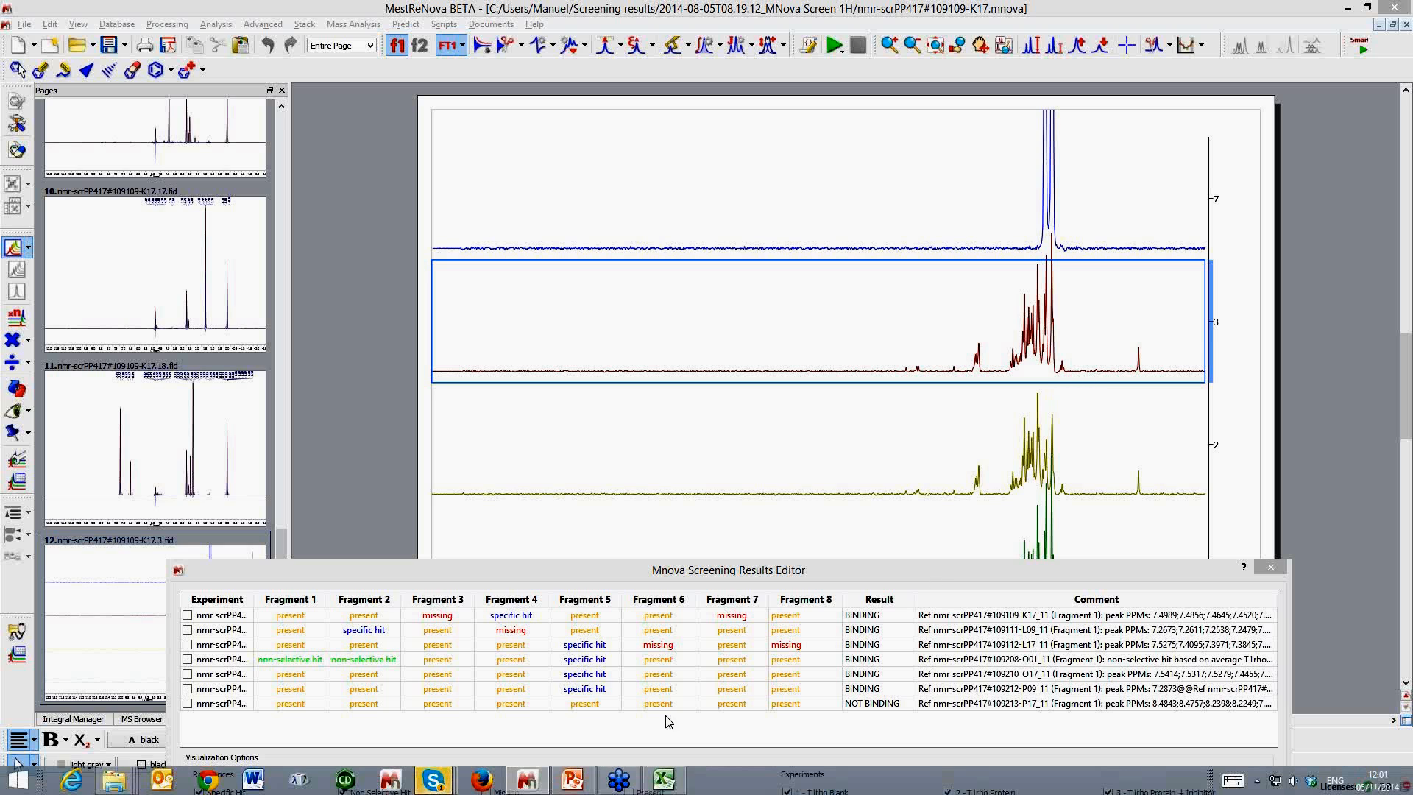
mouse_move(451, 786)
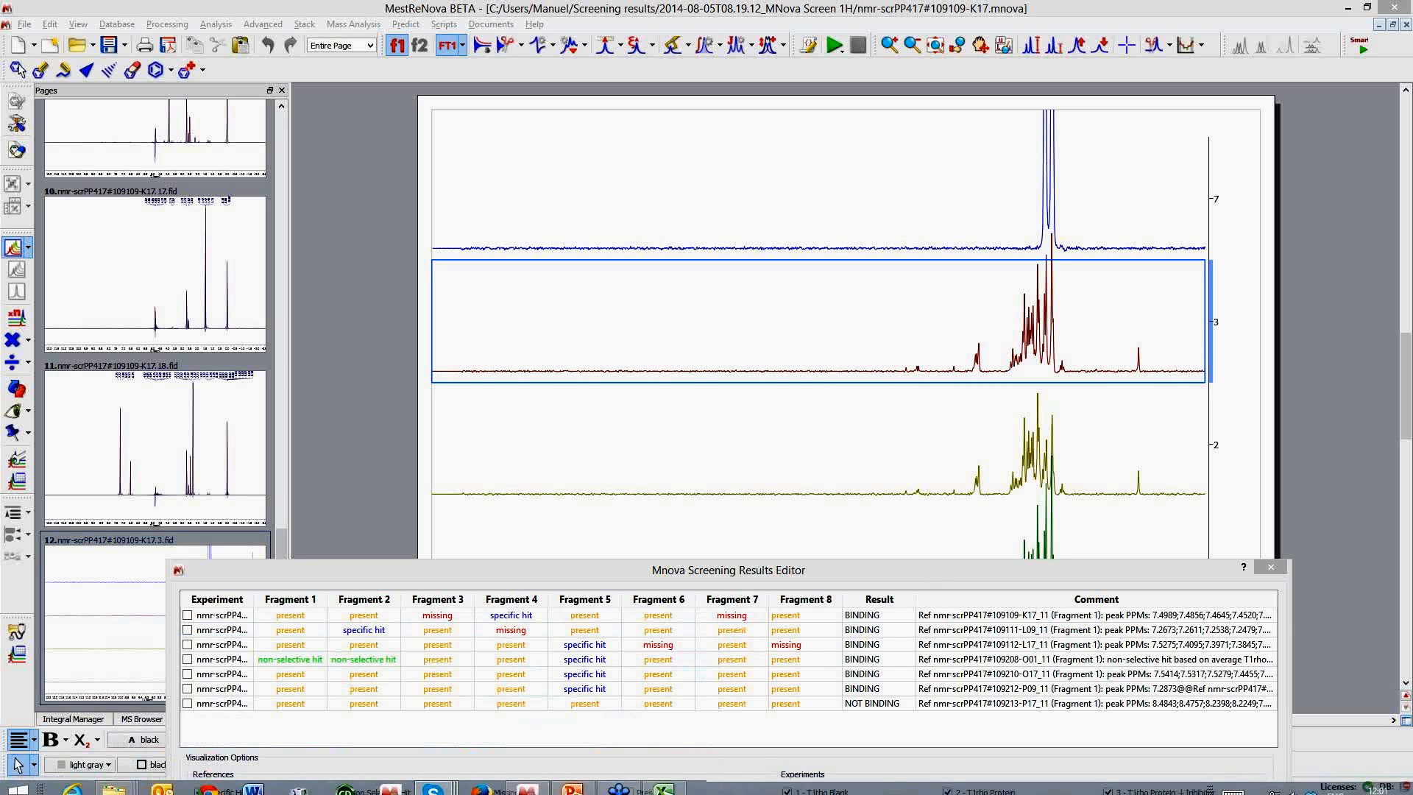